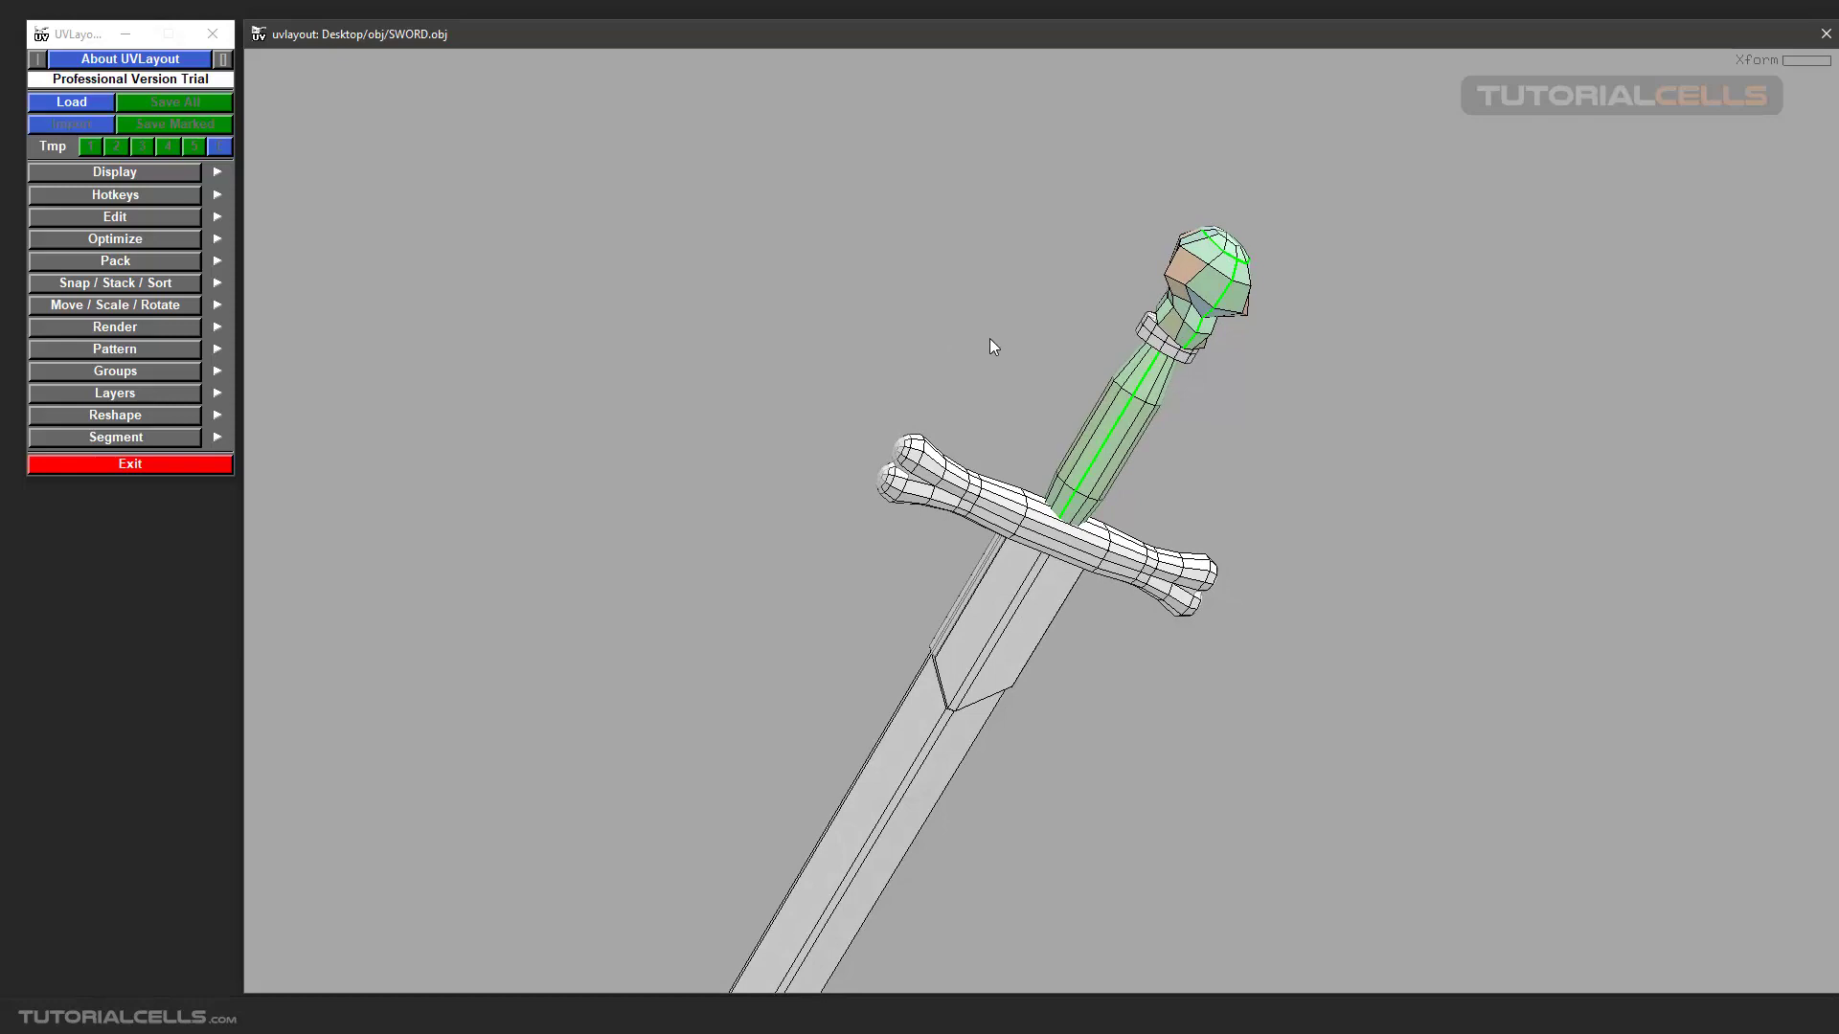
Compare the sword's flattened grip and pommel parts across the 3D, UV and edit views.
scroll(1207, 353, "up", 3)
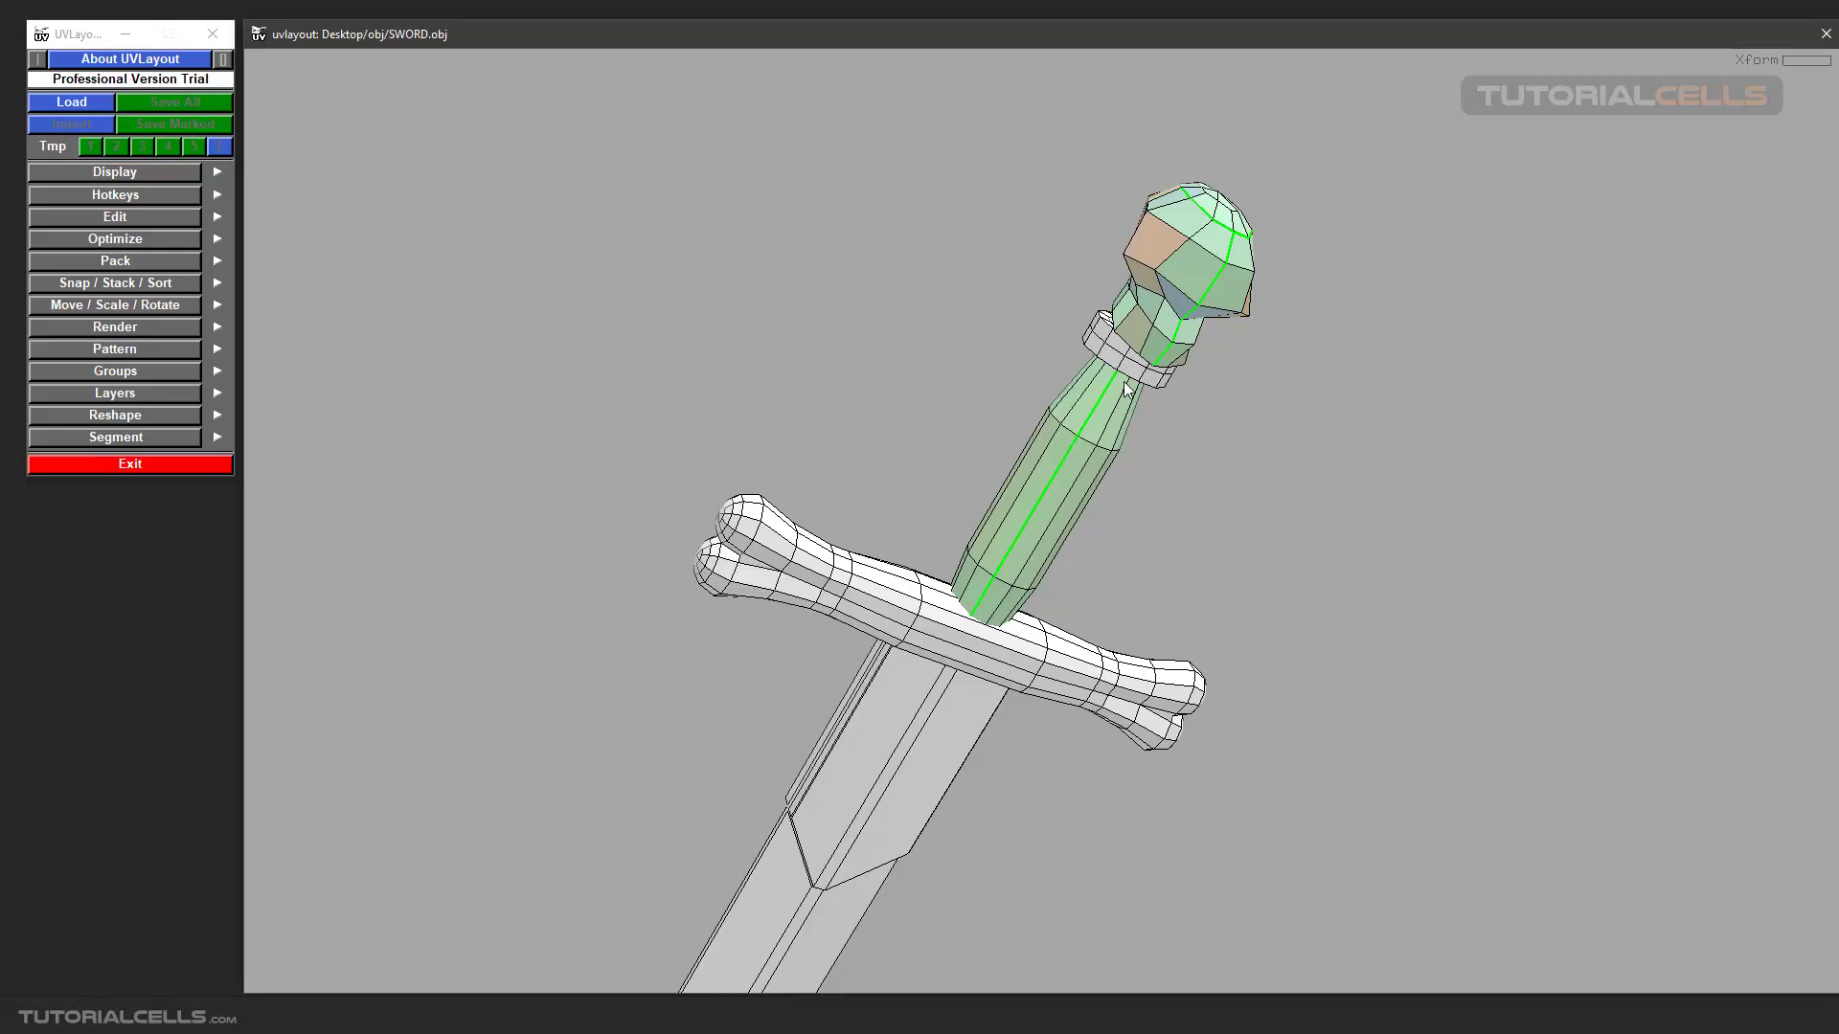
key("1")
scroll(940, 521, "up", 1)
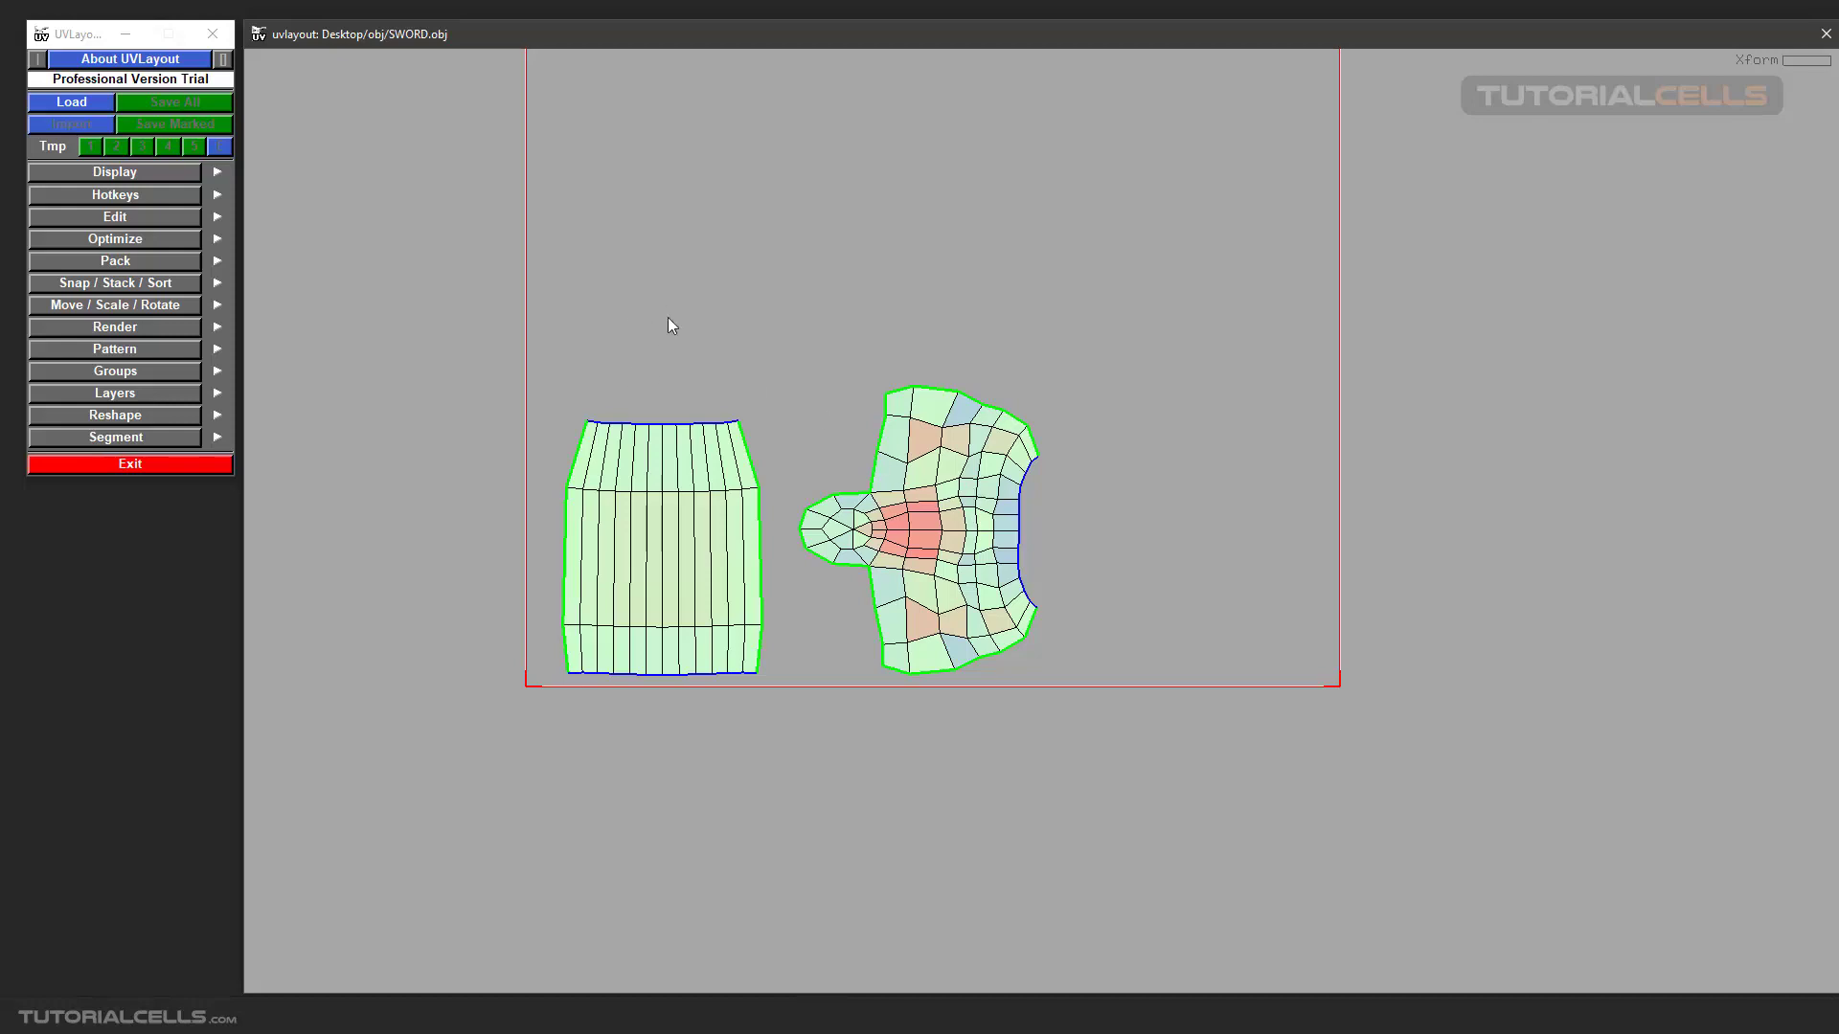
key("2")
right_click_drag(814, 566, 978, 649)
middle_click_drag(977, 649, 917, 476)
left_click_drag(934, 429, 1015, 533)
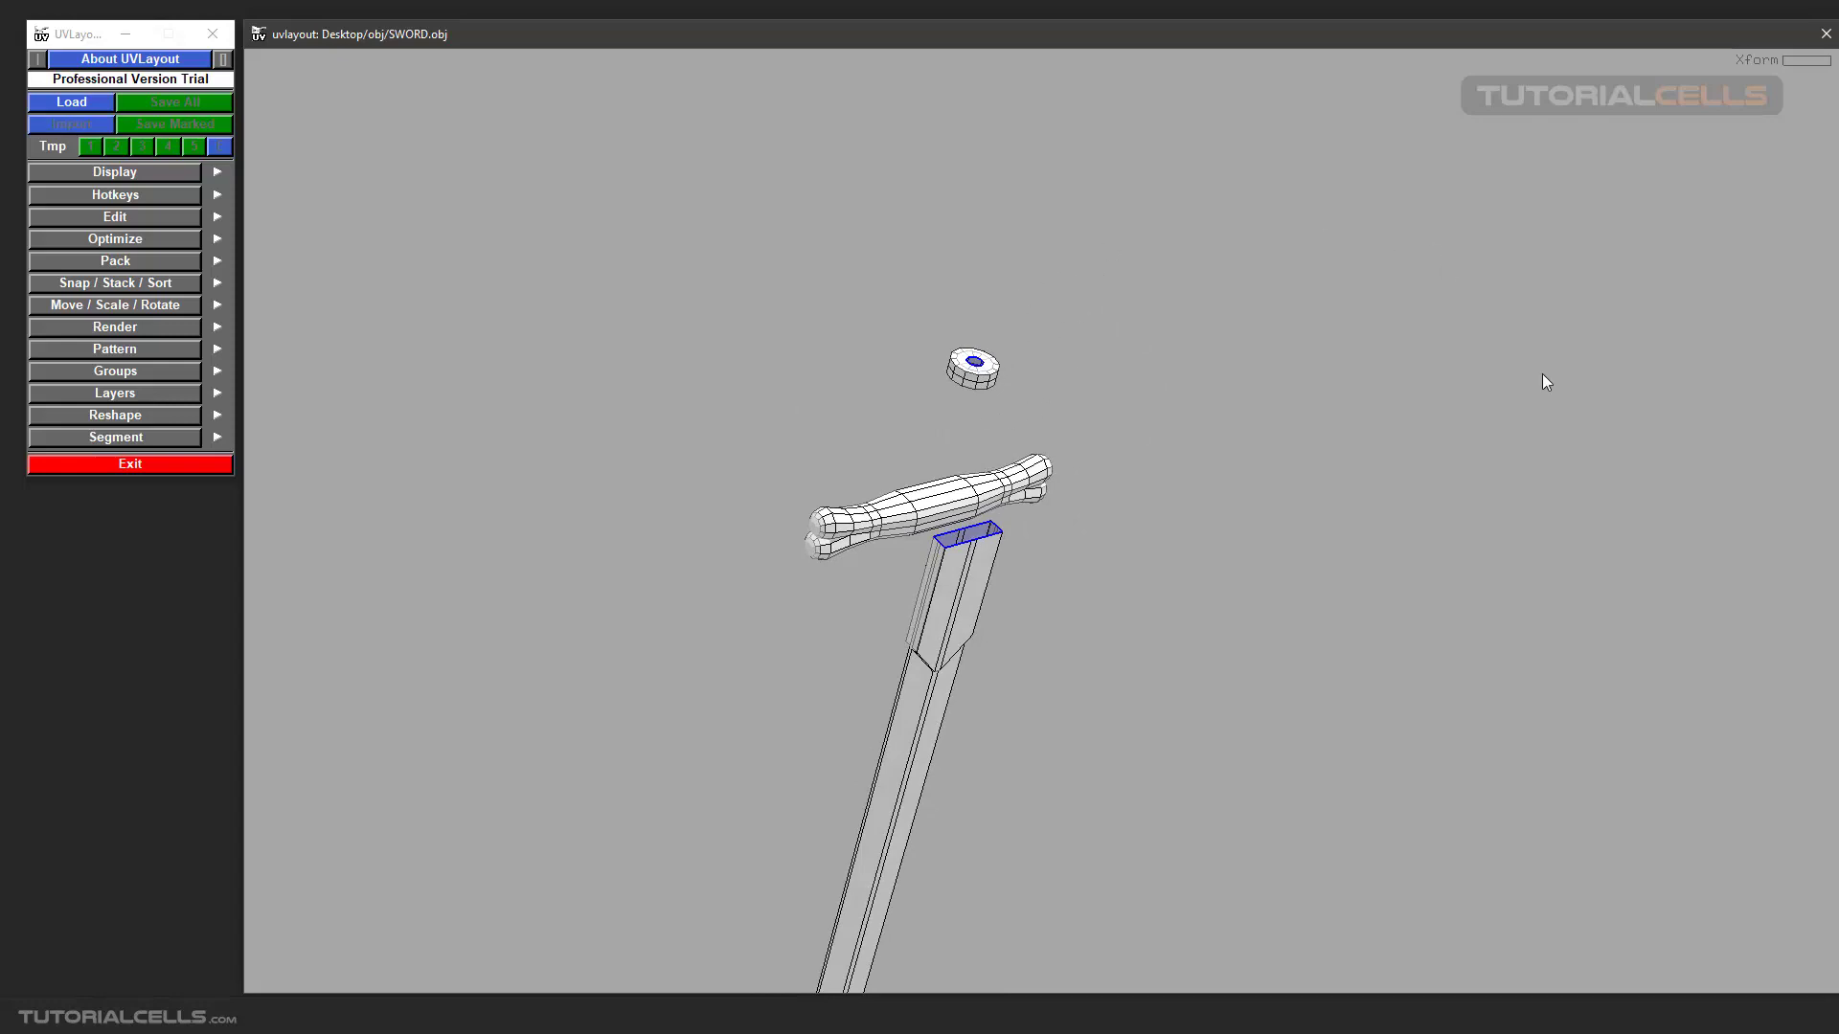
Send the pommel's UV shell back to the edit view for further seam work.
key("1")
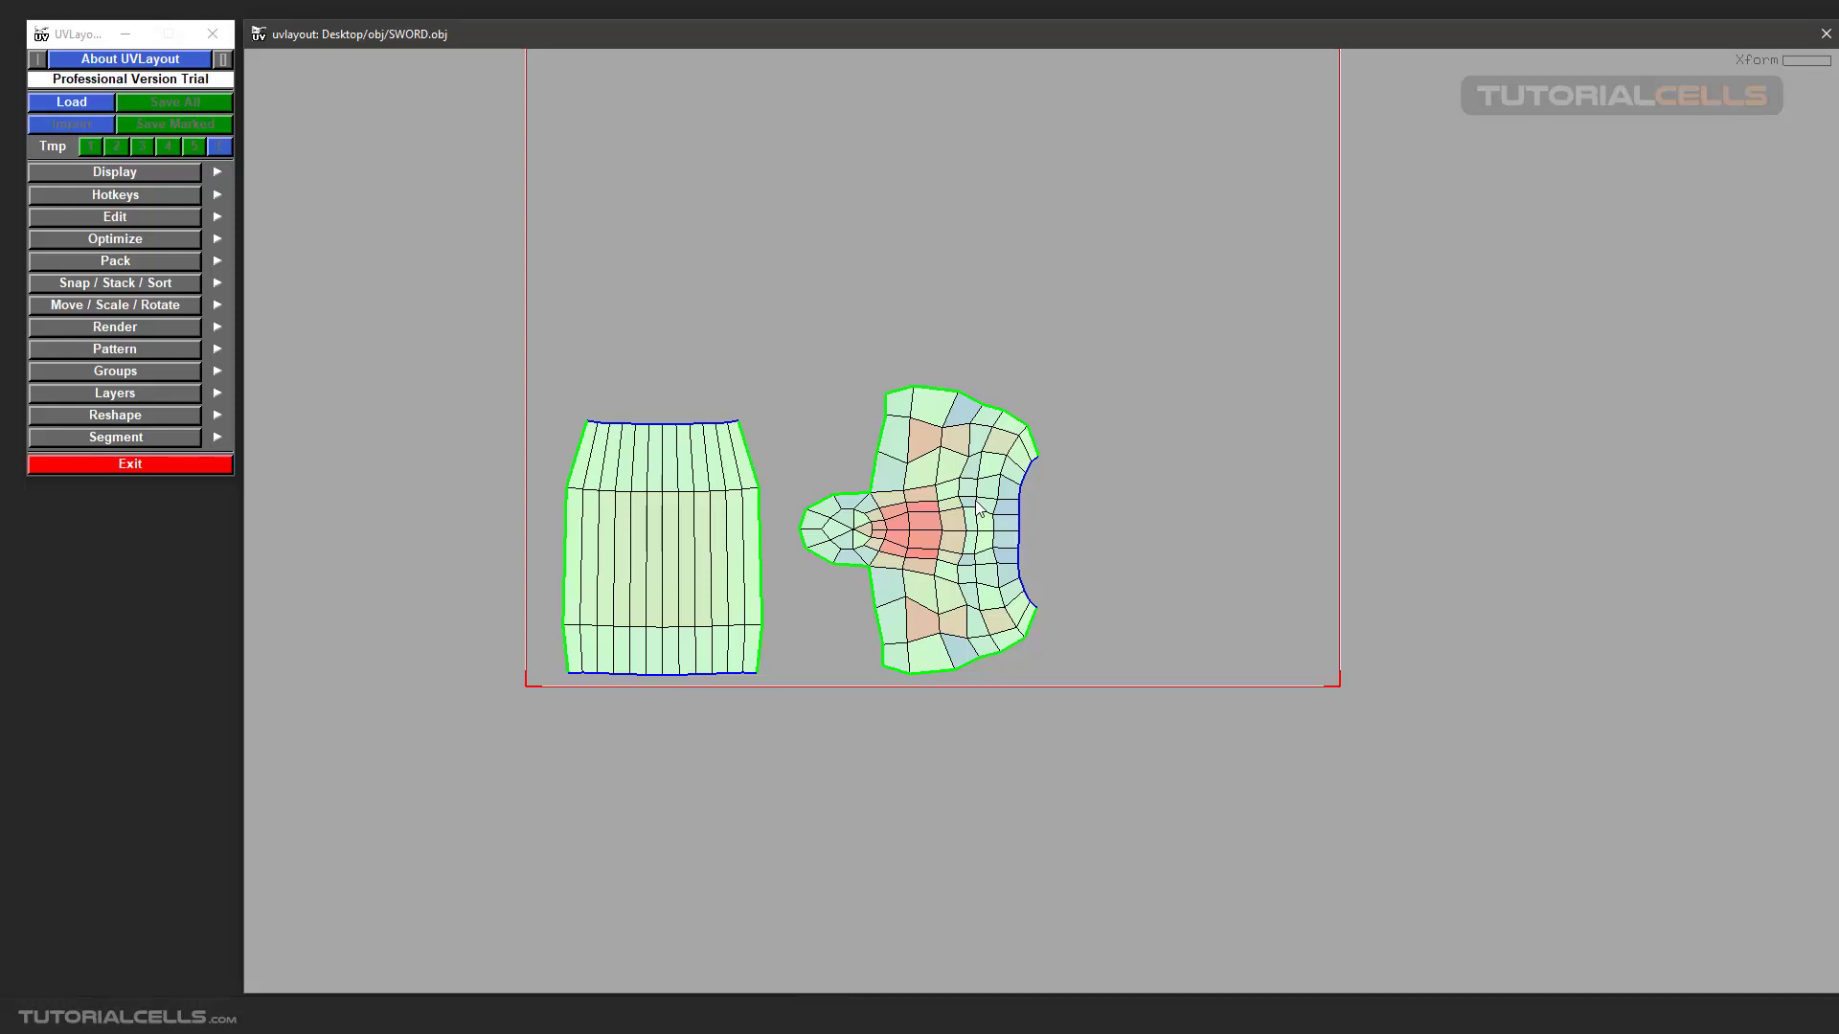
key("d")
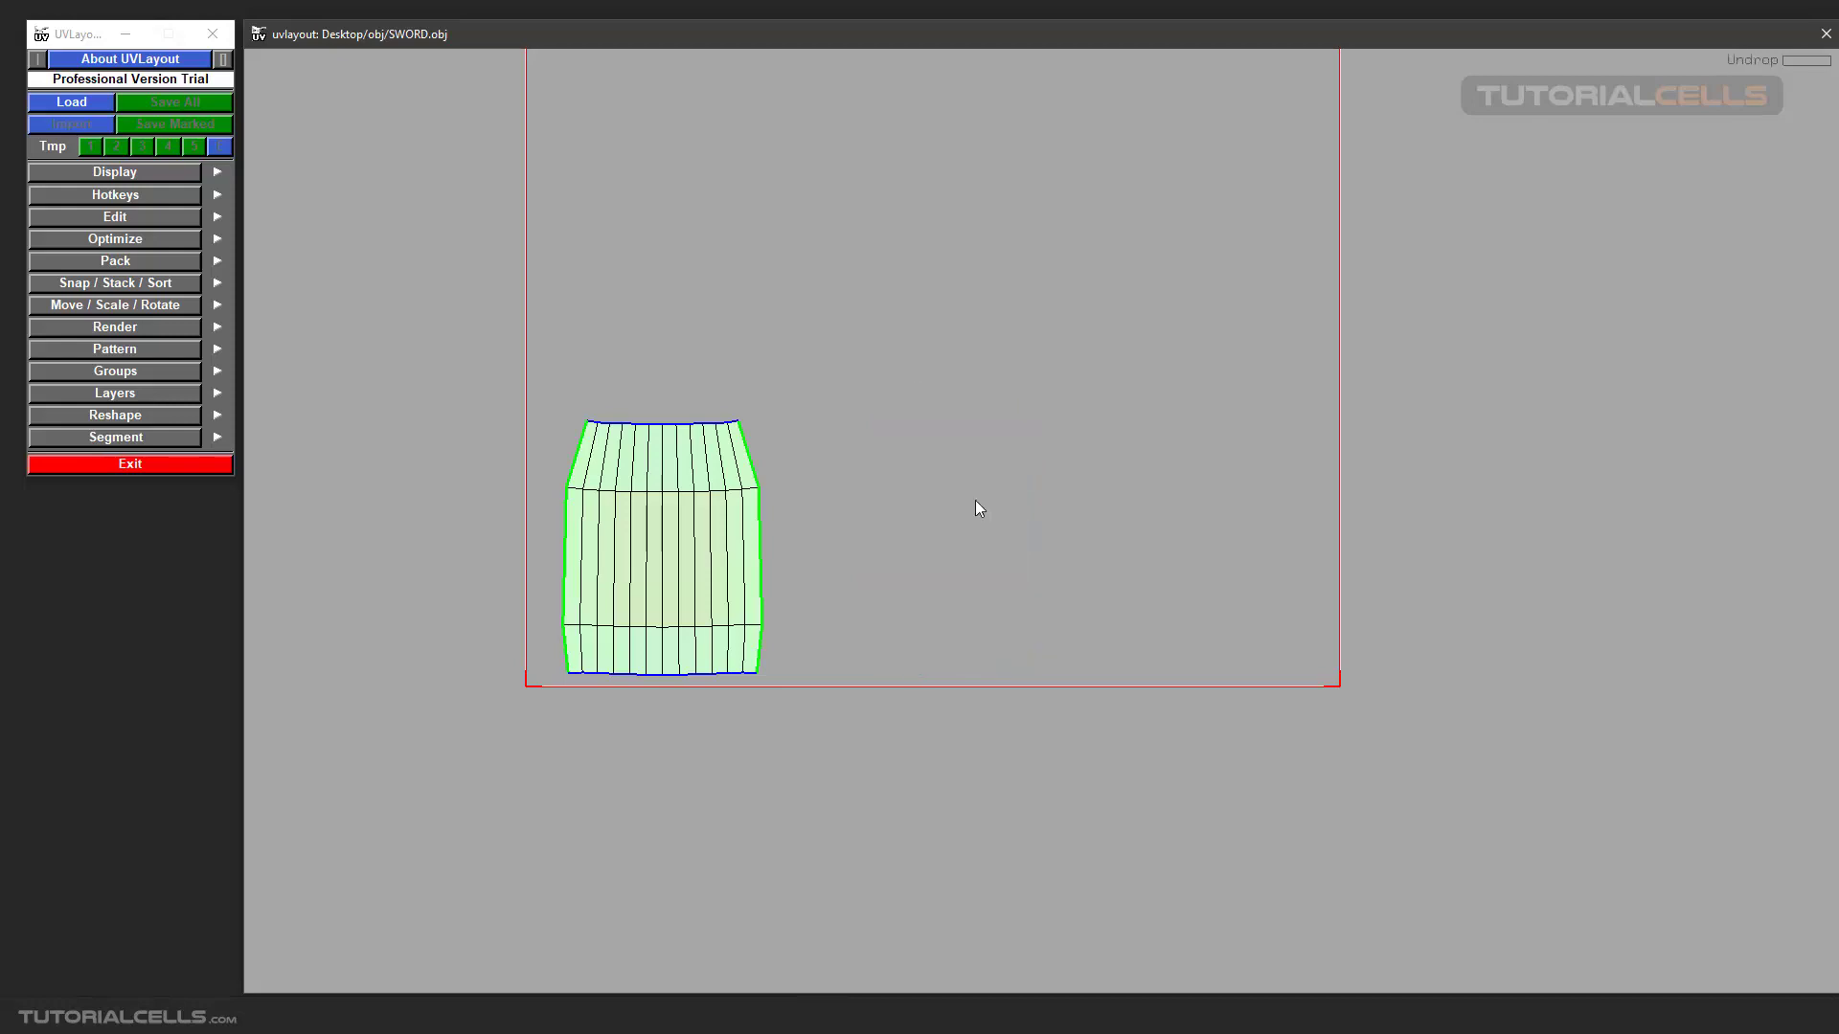
key("2")
Weld the cut seam edges on the sword's pommel in the edit view.
scroll(1055, 383, "up", 6)
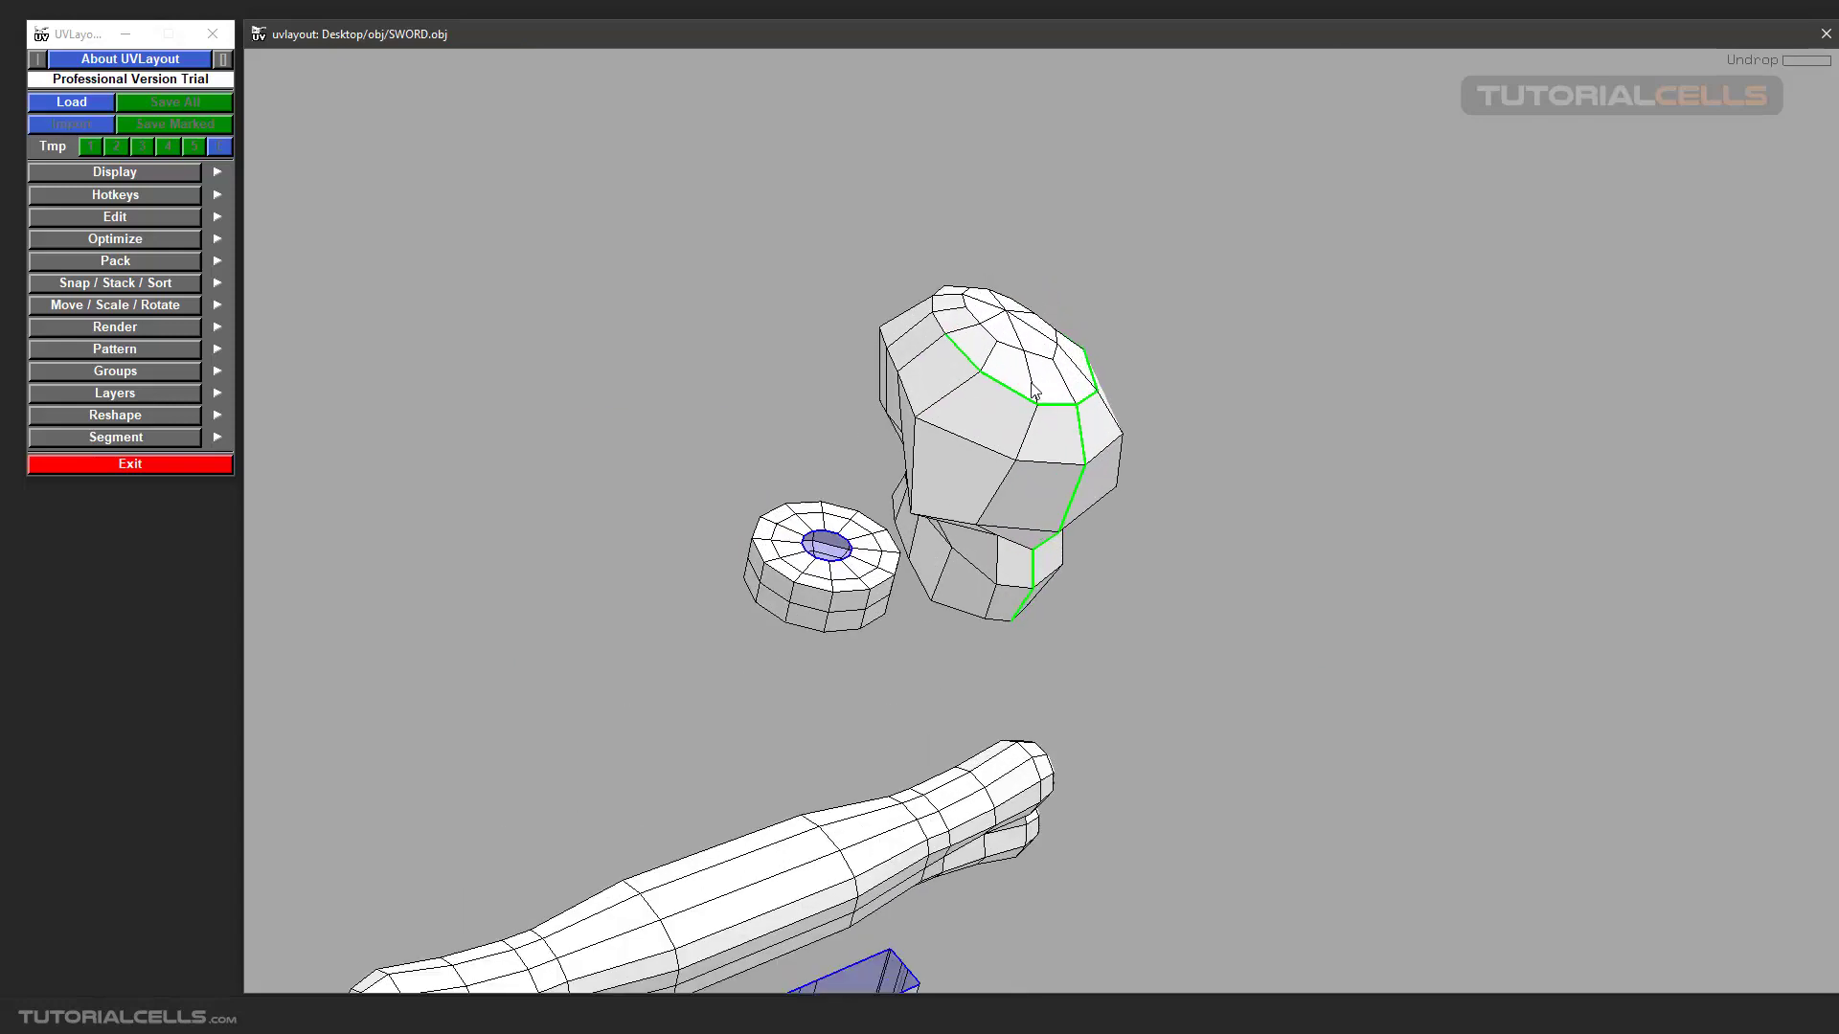
mouse_move(1031, 384)
left_mouse_down()
mouse_move(953, 355)
mouse_move(948, 395)
mouse_move(1027, 384)
mouse_move(1037, 400)
left_mouse_up()
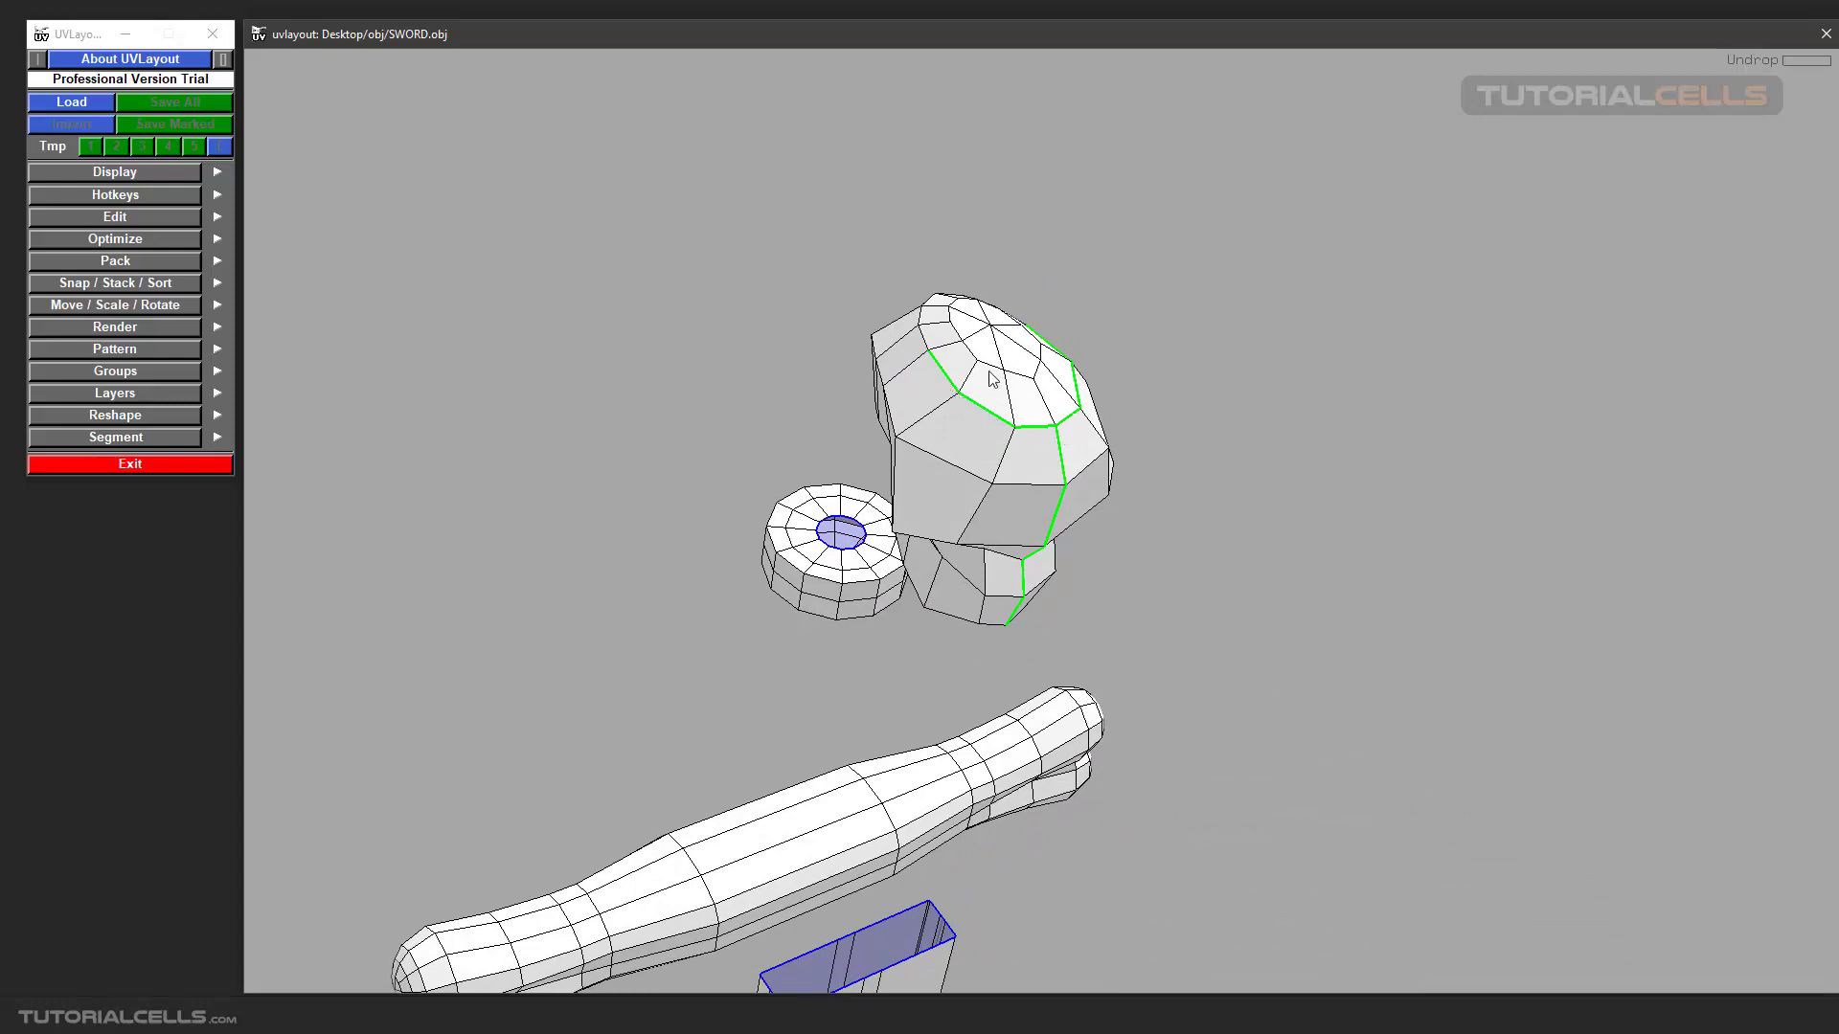
key("w")
key("w")
key("w")
key("w")
key("w")
key("w")
key("w")
key("w")
key("w")
key("w")
left_click_drag(1086, 585, 1050, 532)
key("w")
scroll(1065, 489, "down", 5)
scroll(1049, 533, "up", 2)
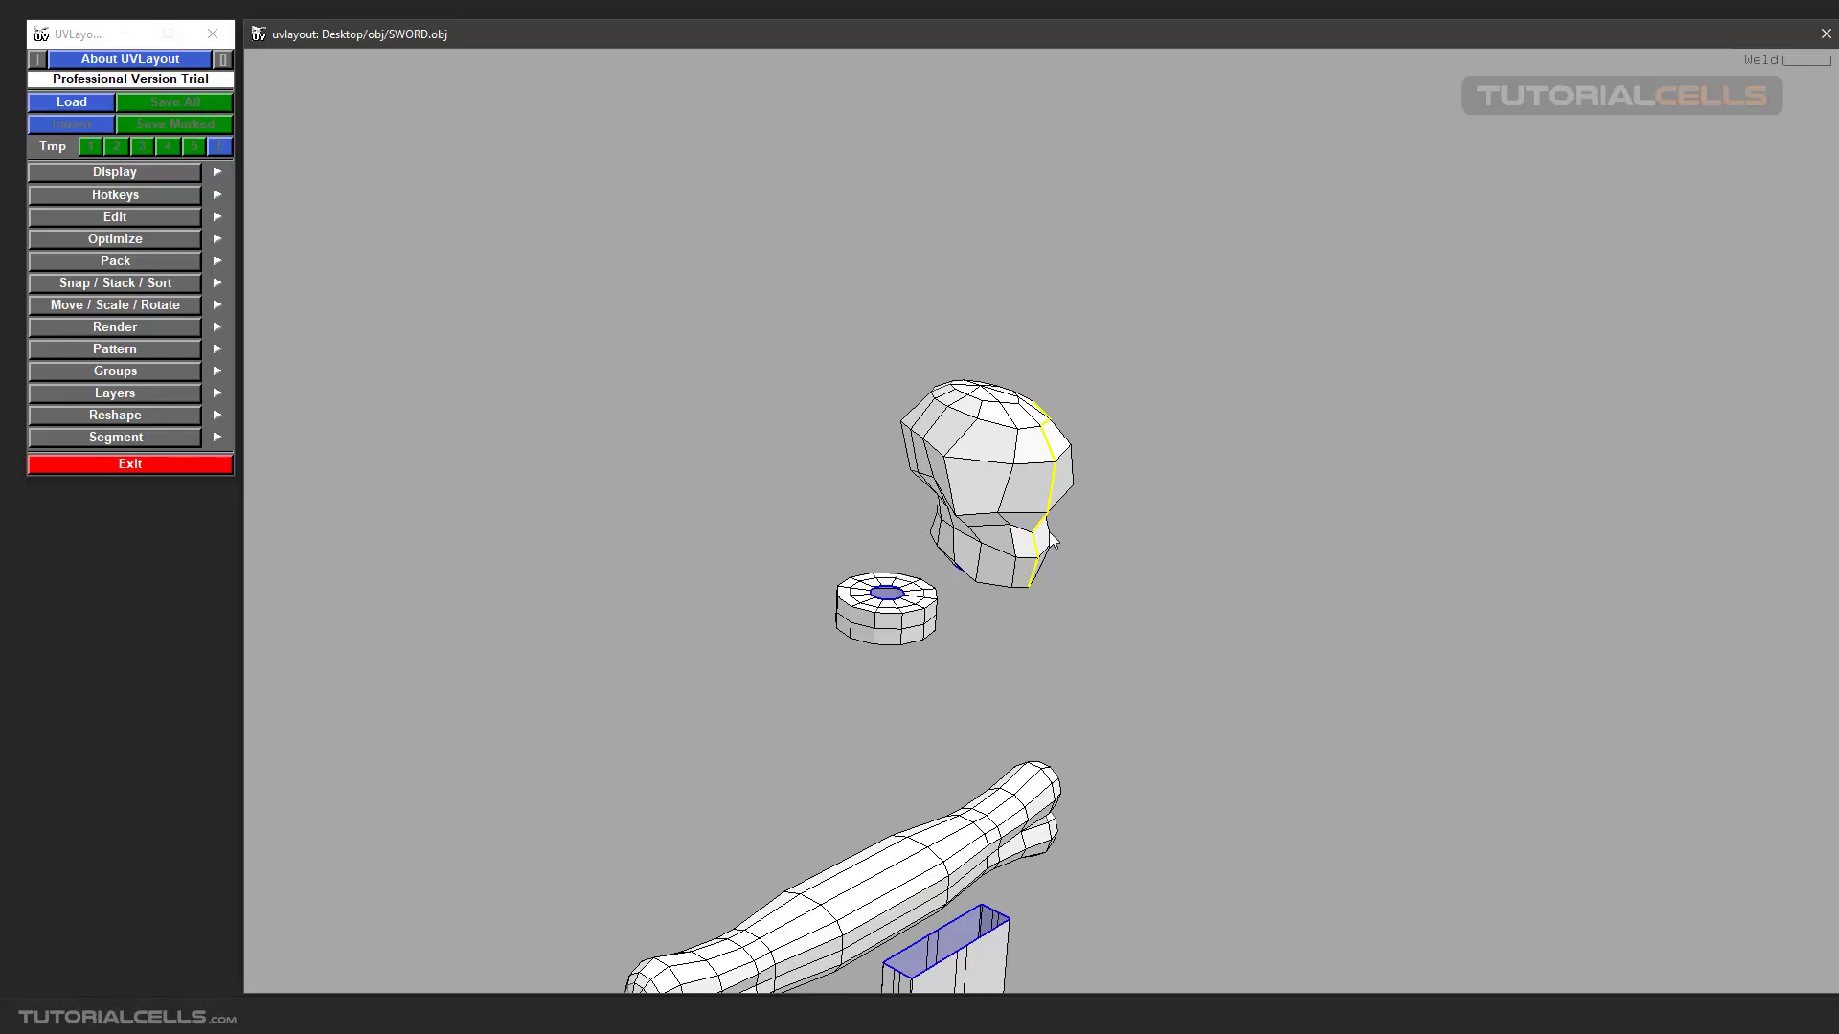
Examine the grip's UV shell in the UV view.
key("1")
scroll(734, 533, "down", 3)
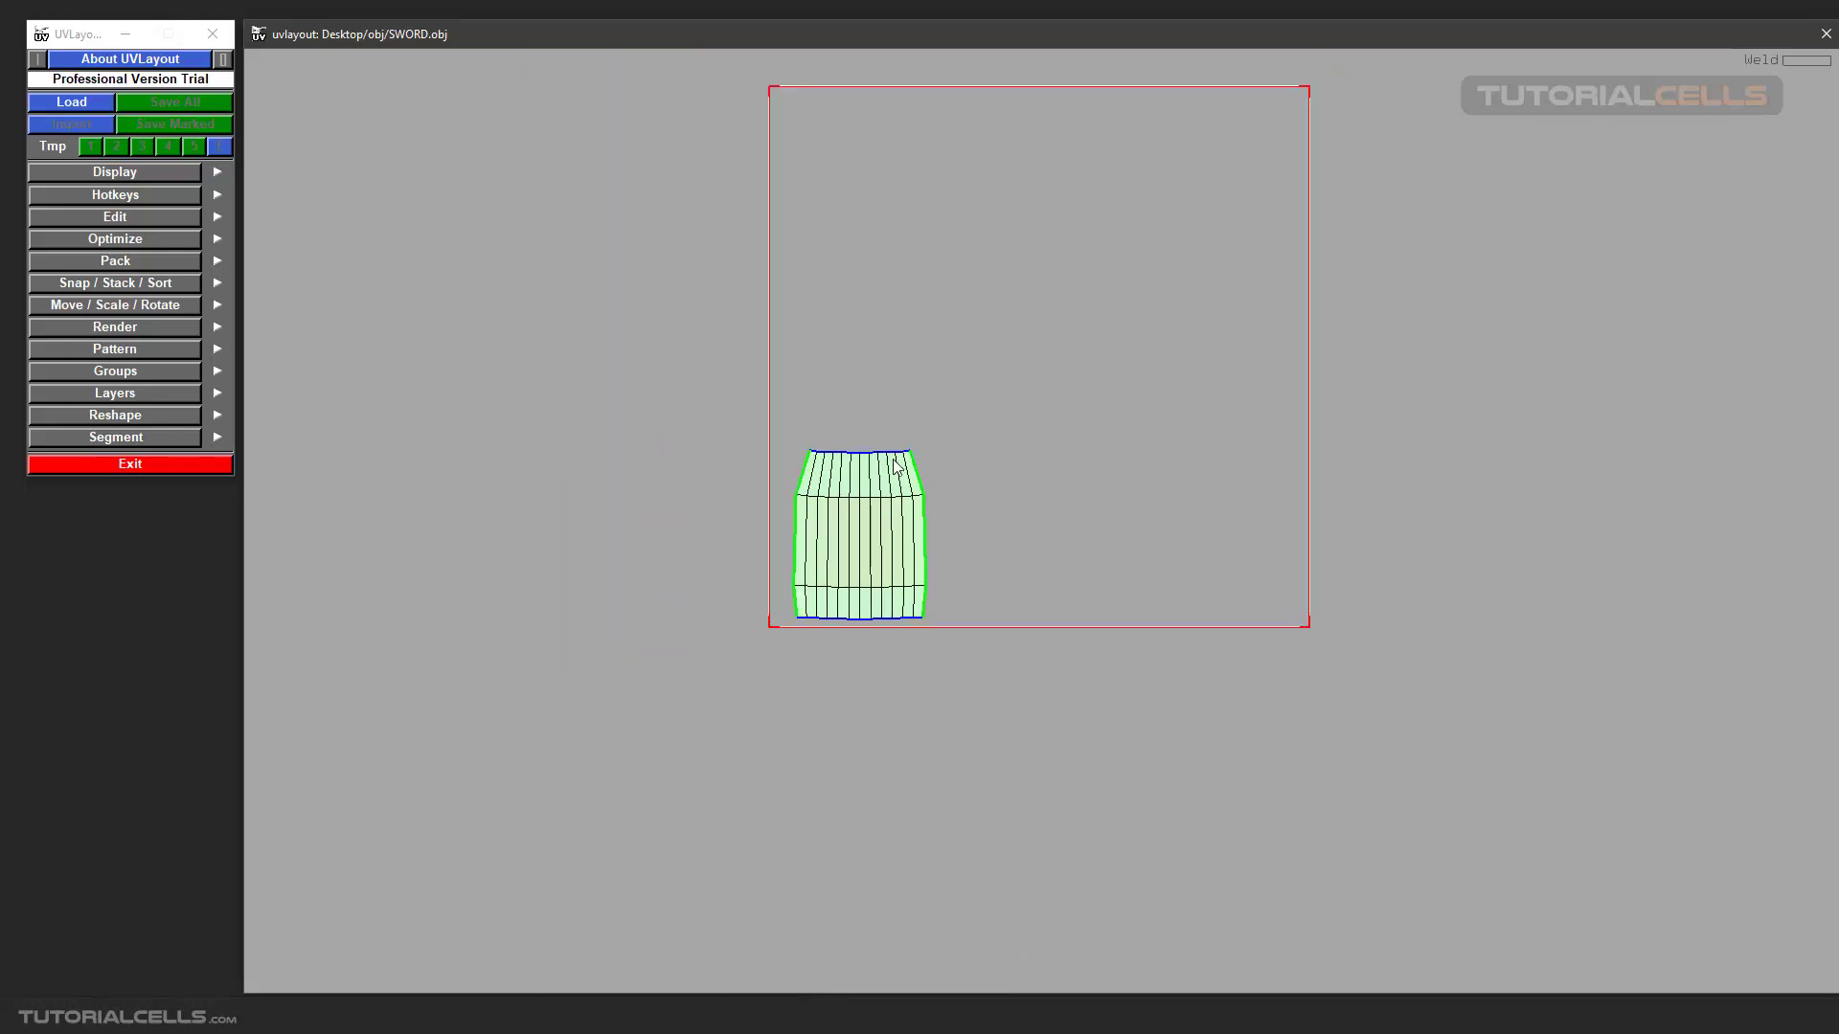
middle_click_drag(892, 458, 769, 527)
scroll(939, 481, "up", 1)
middle_click_drag(938, 489, 945, 517)
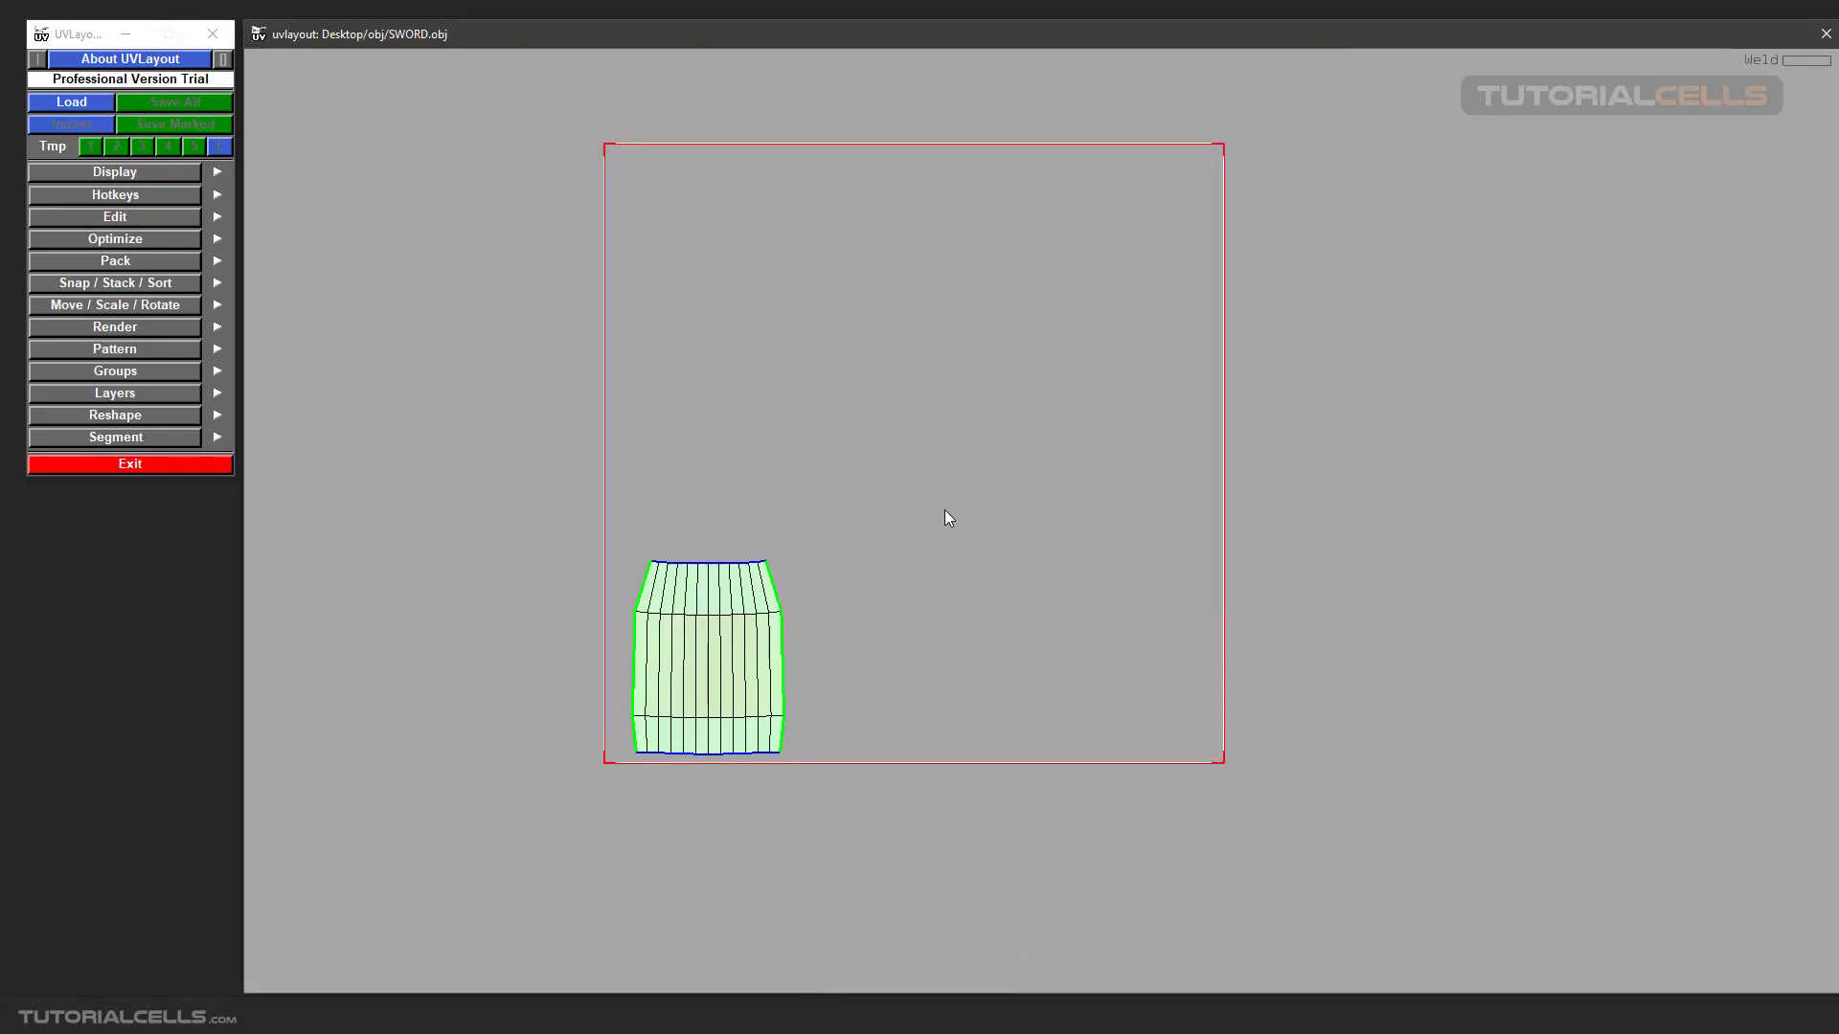
scroll(945, 517, "up", 1)
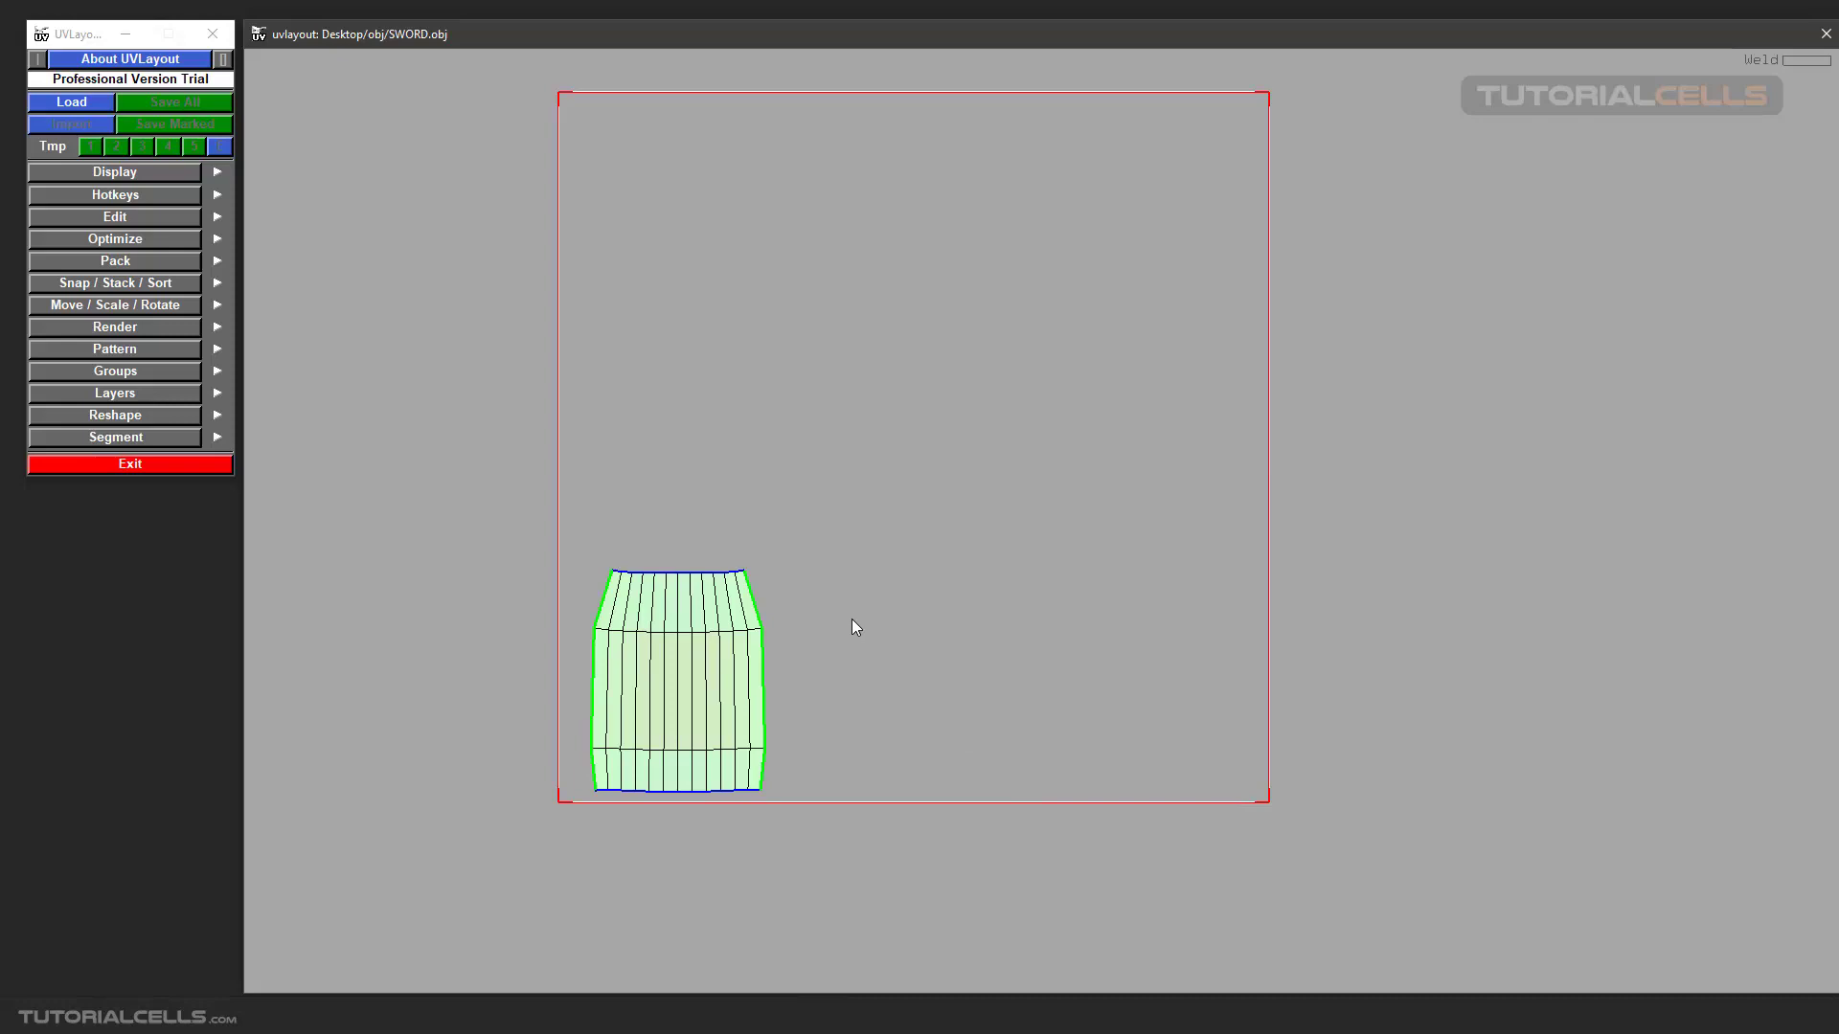
Inspect the grip in the 3D view from several angles while cycling its texture display.
key("3")
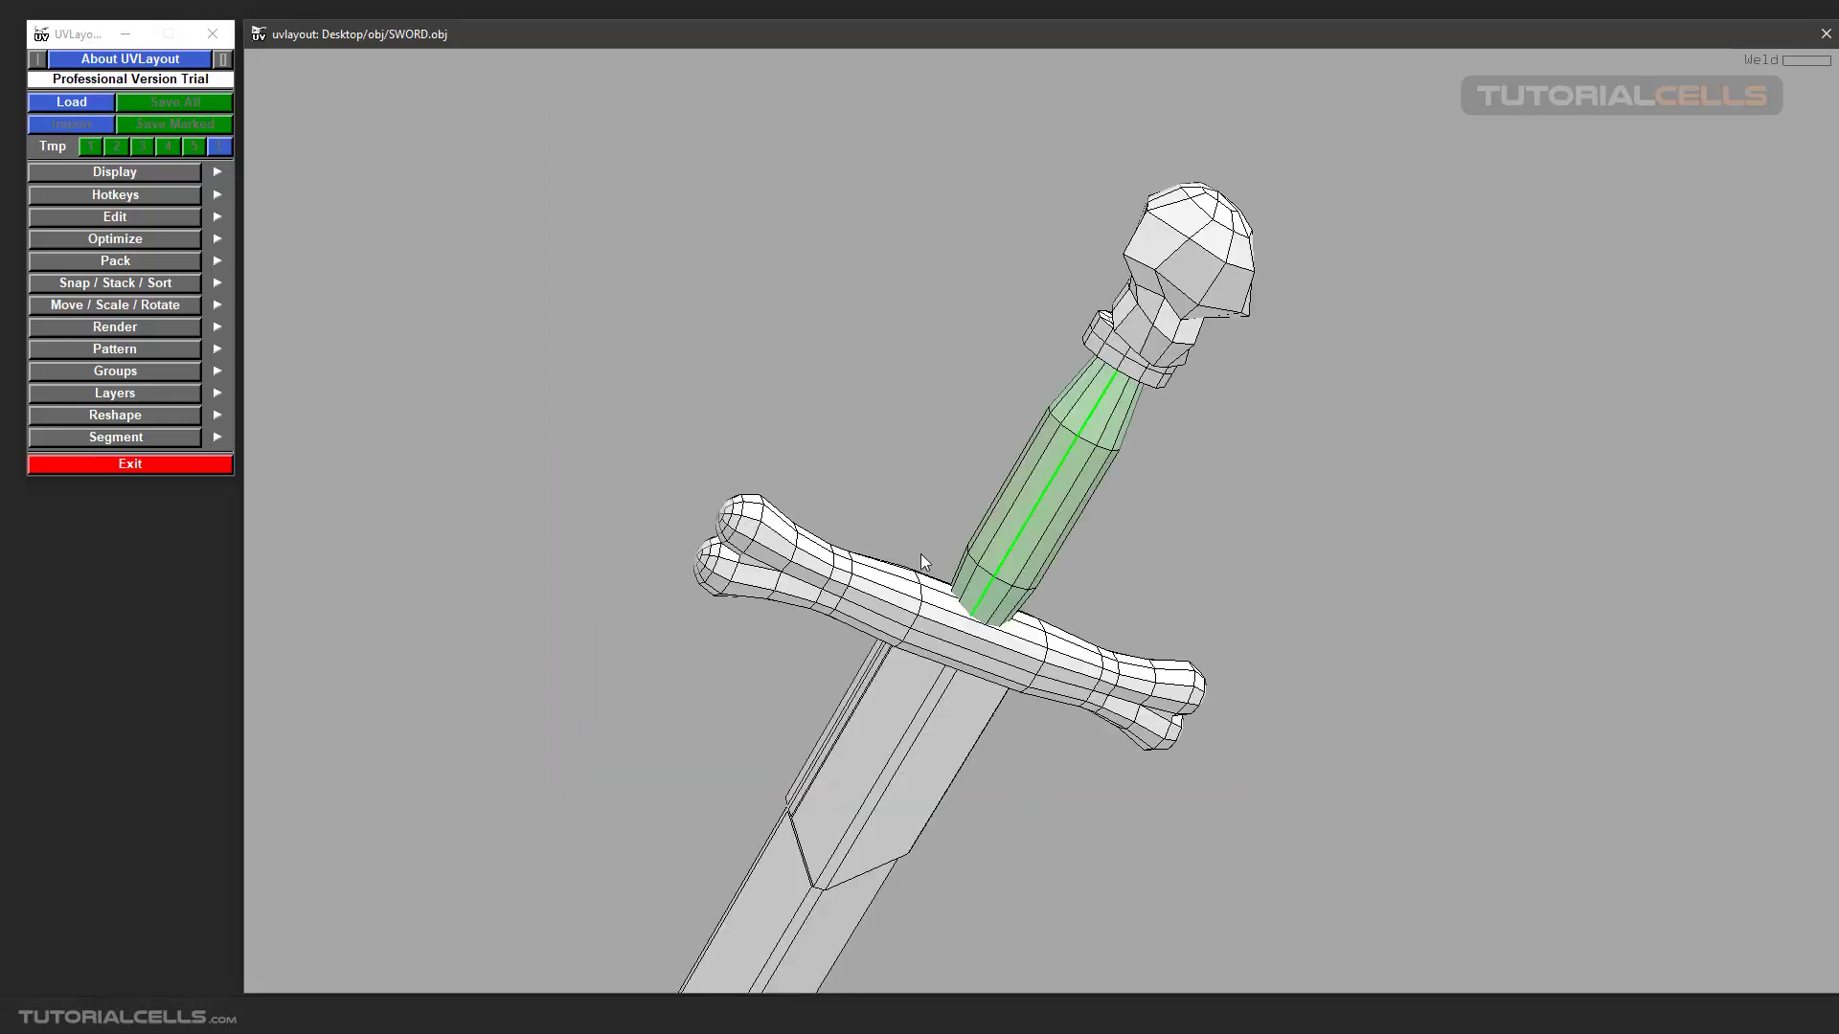
key("t")
left_click_drag(922, 554, 1211, 611)
key("t")
right_click_drag(1071, 514, 1015, 496)
left_click_drag(1015, 496, 852, 430)
key("t")
key("t")
key("t")
scroll(1066, 486, "down", 3)
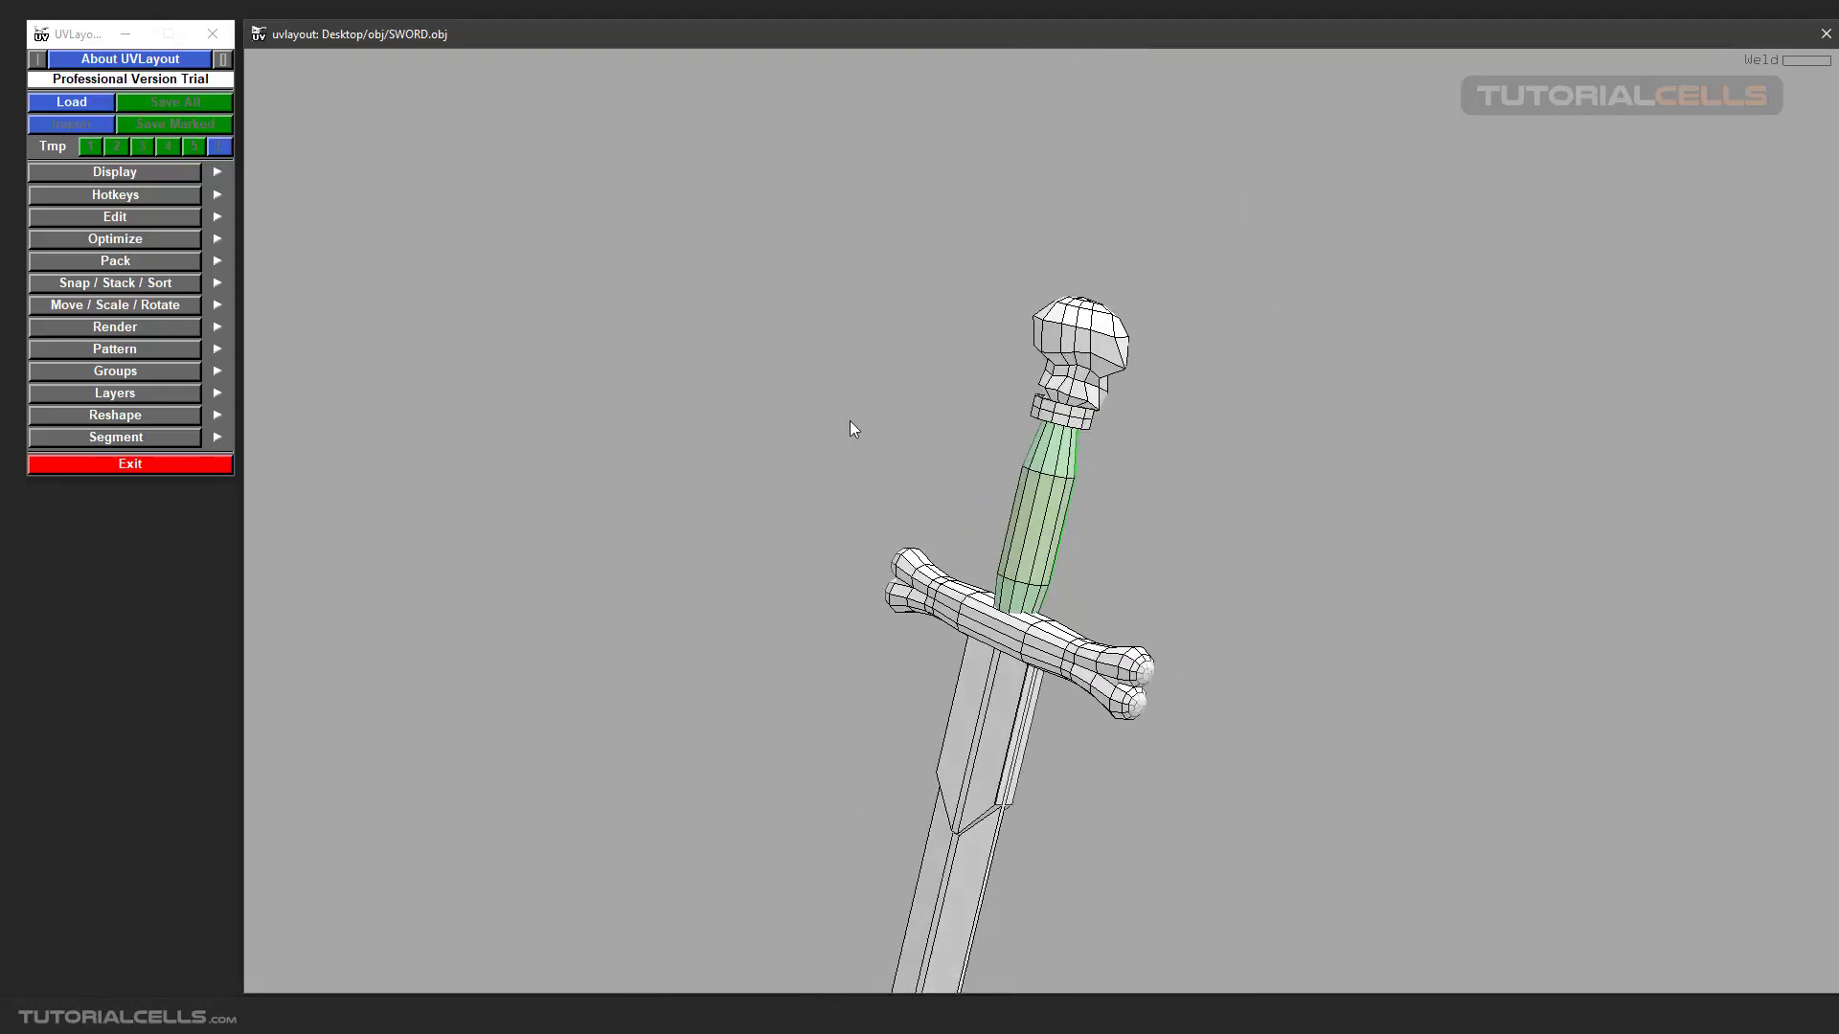
Preview UV_checker_Map.jpg and load it as the trace image behind the UV layout.
key("1")
middle_click_drag(969, 531, 939, 546)
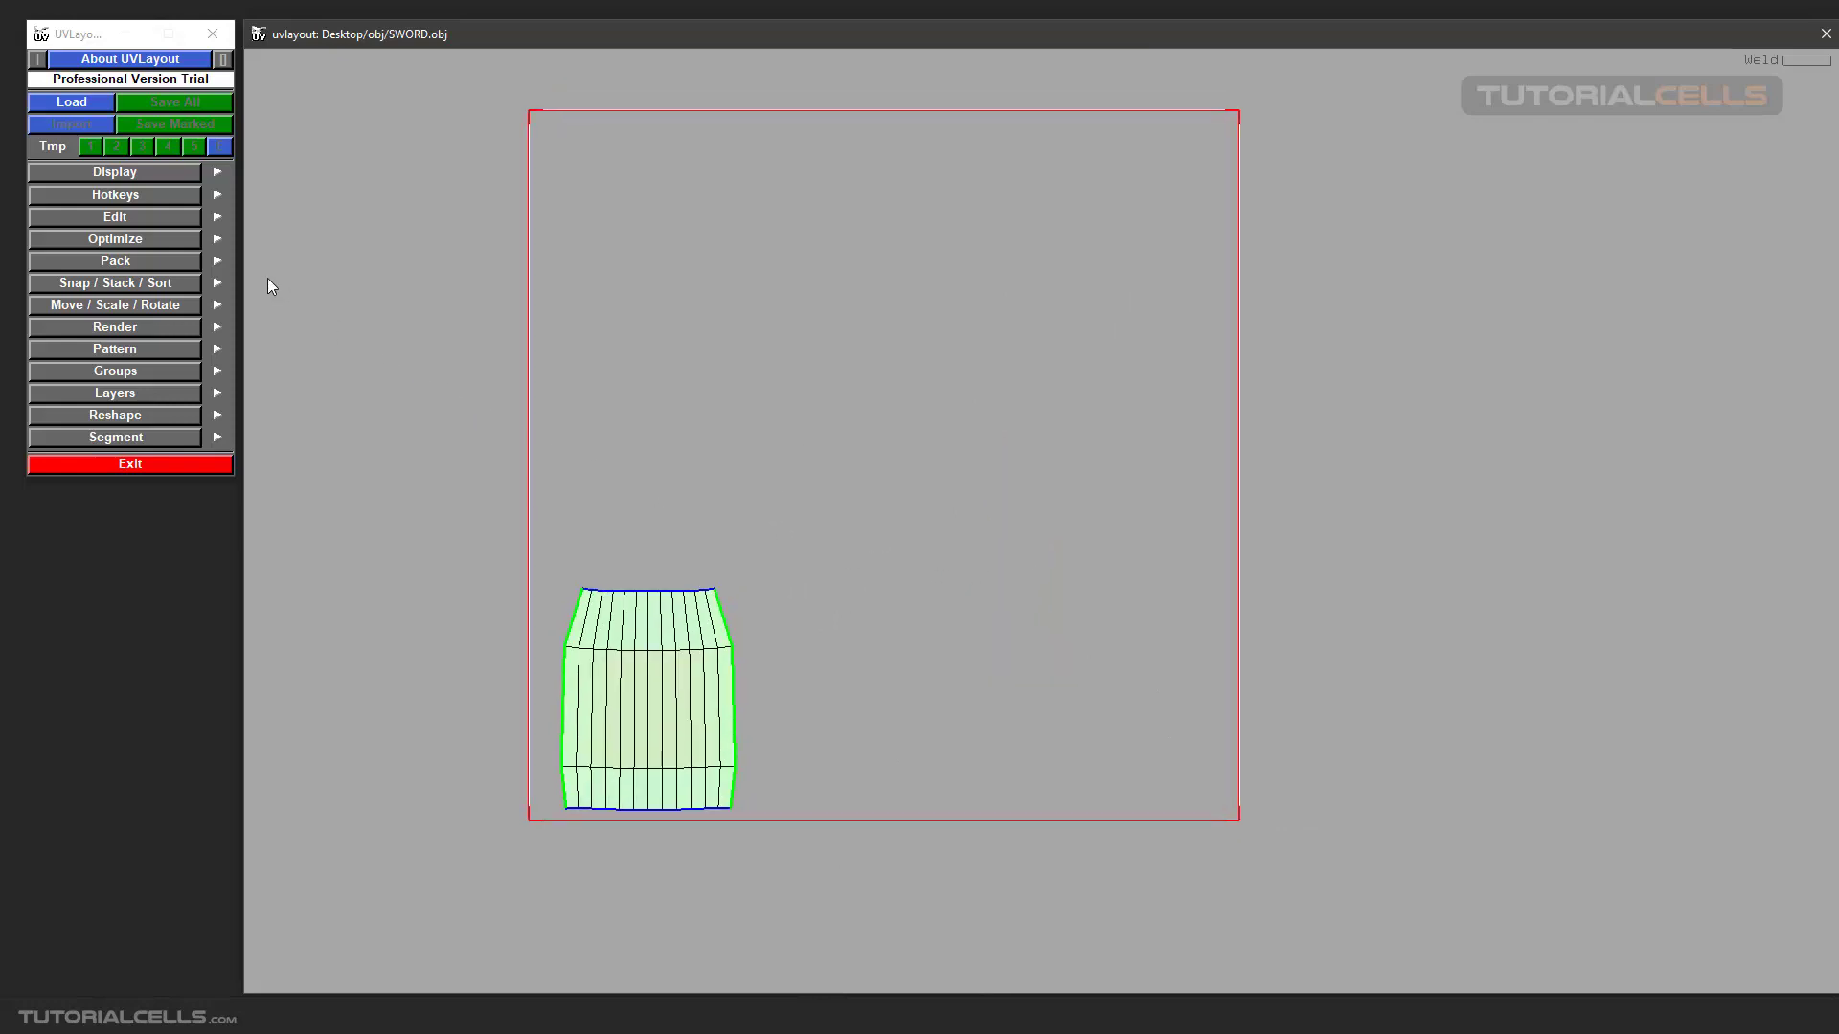
left_click(159, 170)
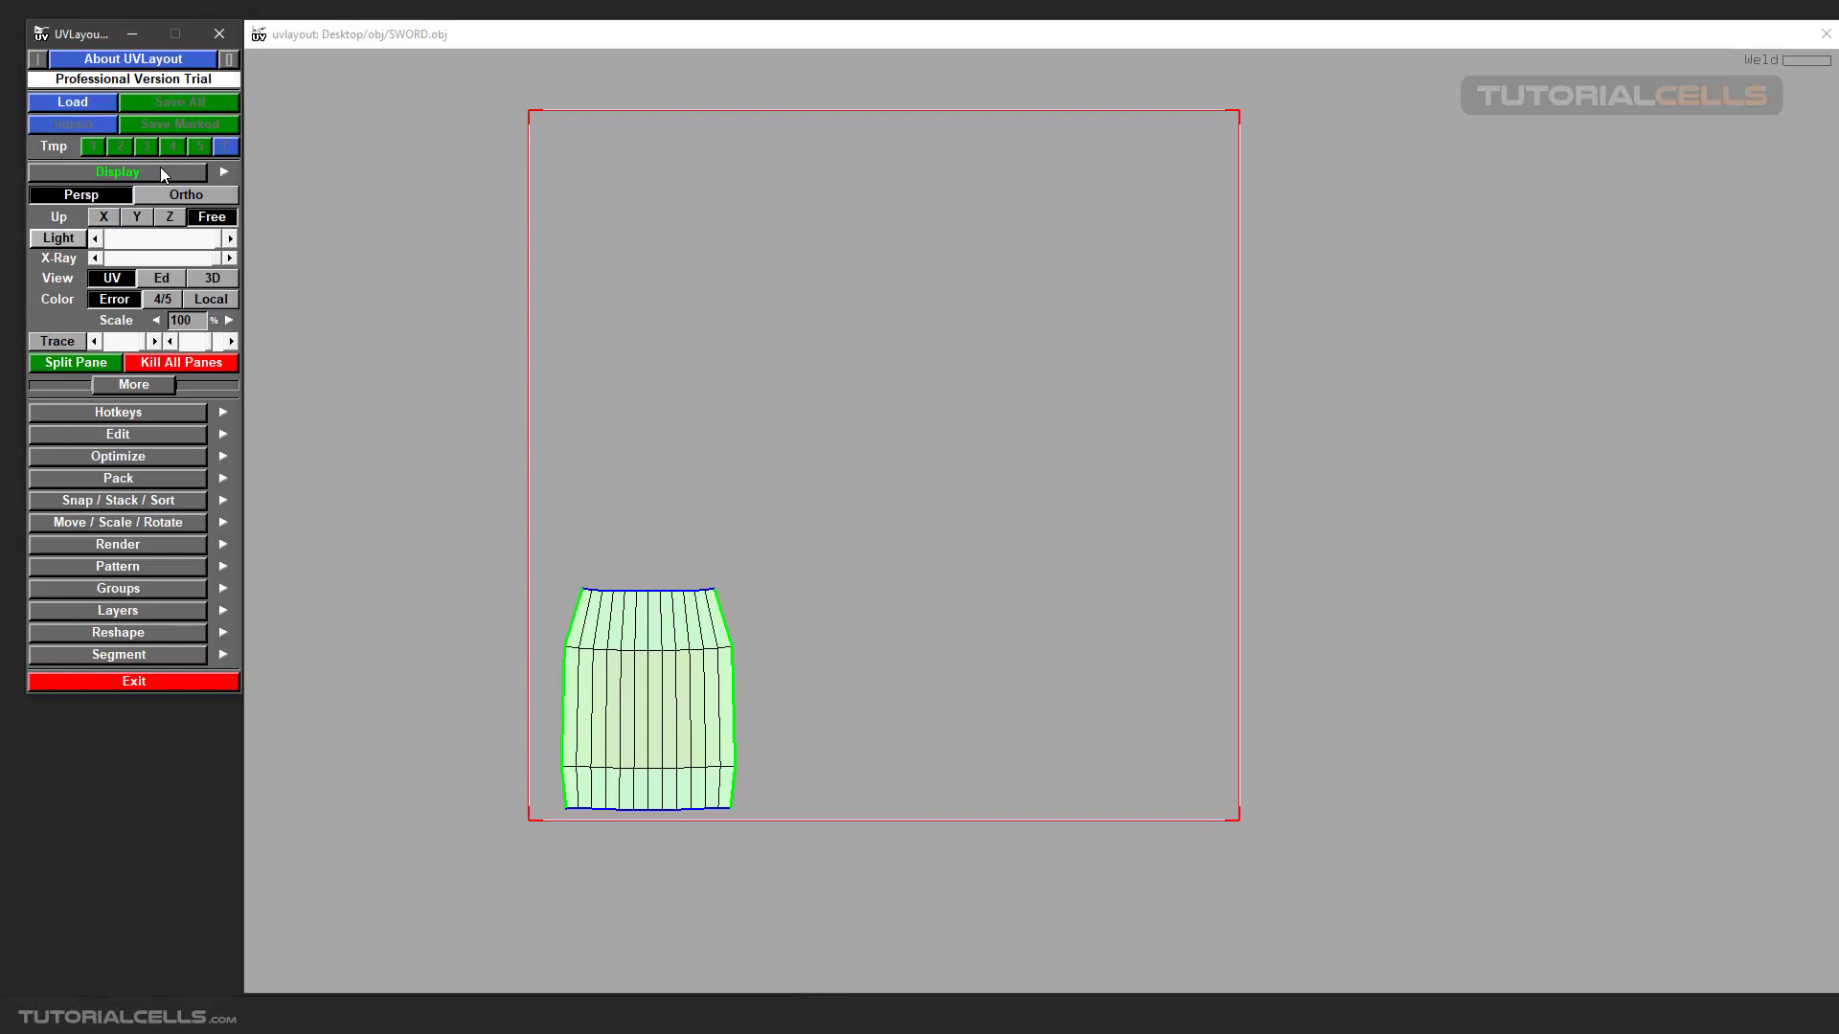
left_click(56, 346)
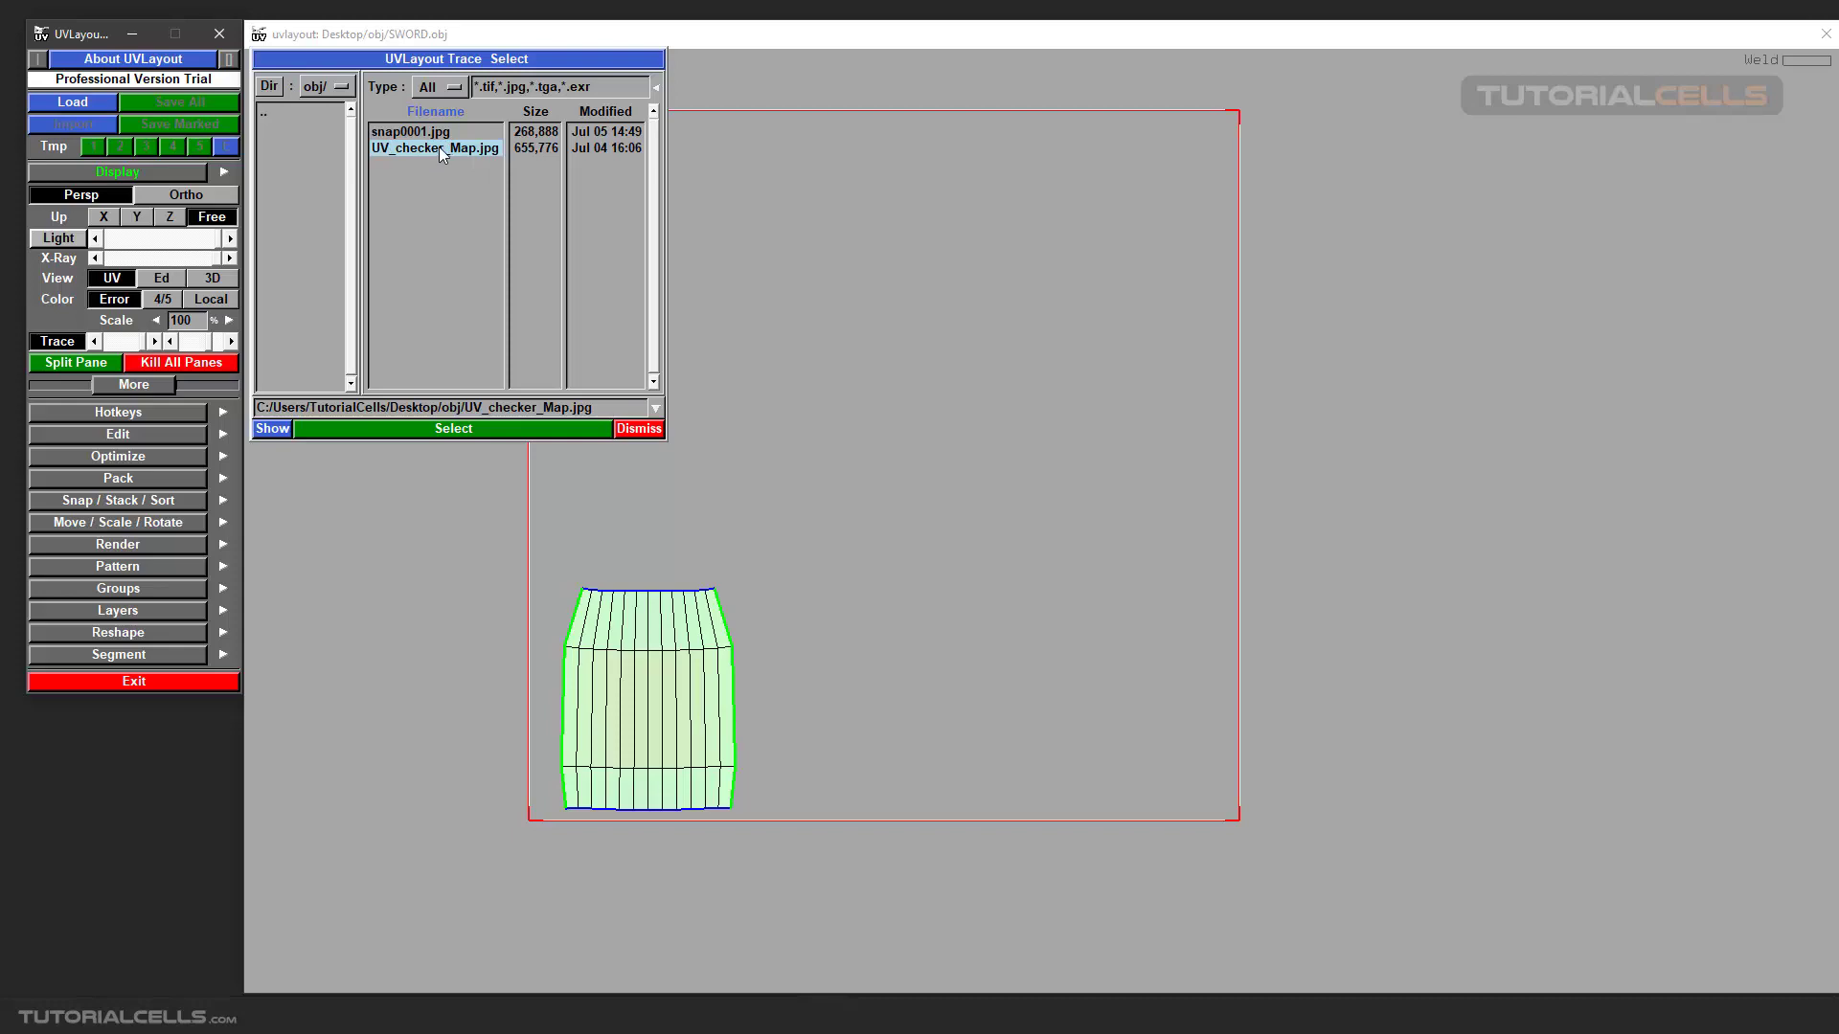
left_click(268, 429)
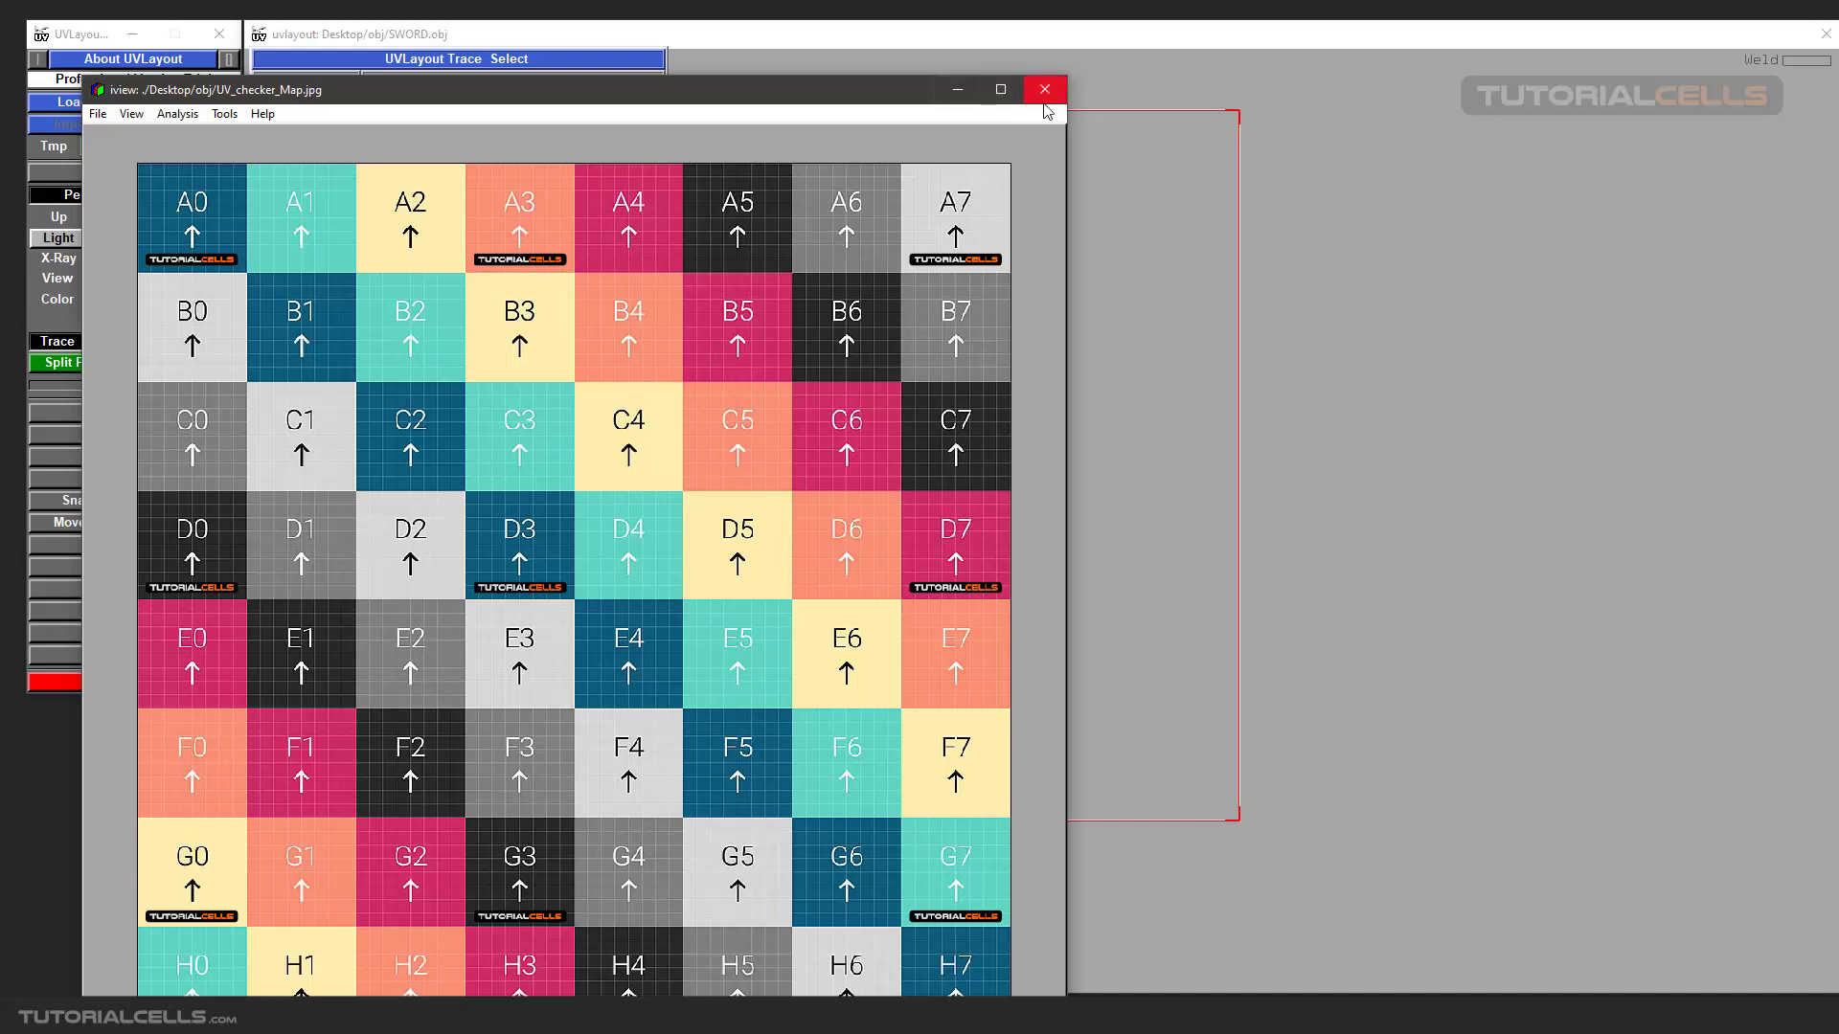
mouse_move(794, 98)
left_mouse_down()
mouse_move(825, 80)
mouse_move(812, 51)
mouse_move(789, 65)
left_mouse_up()
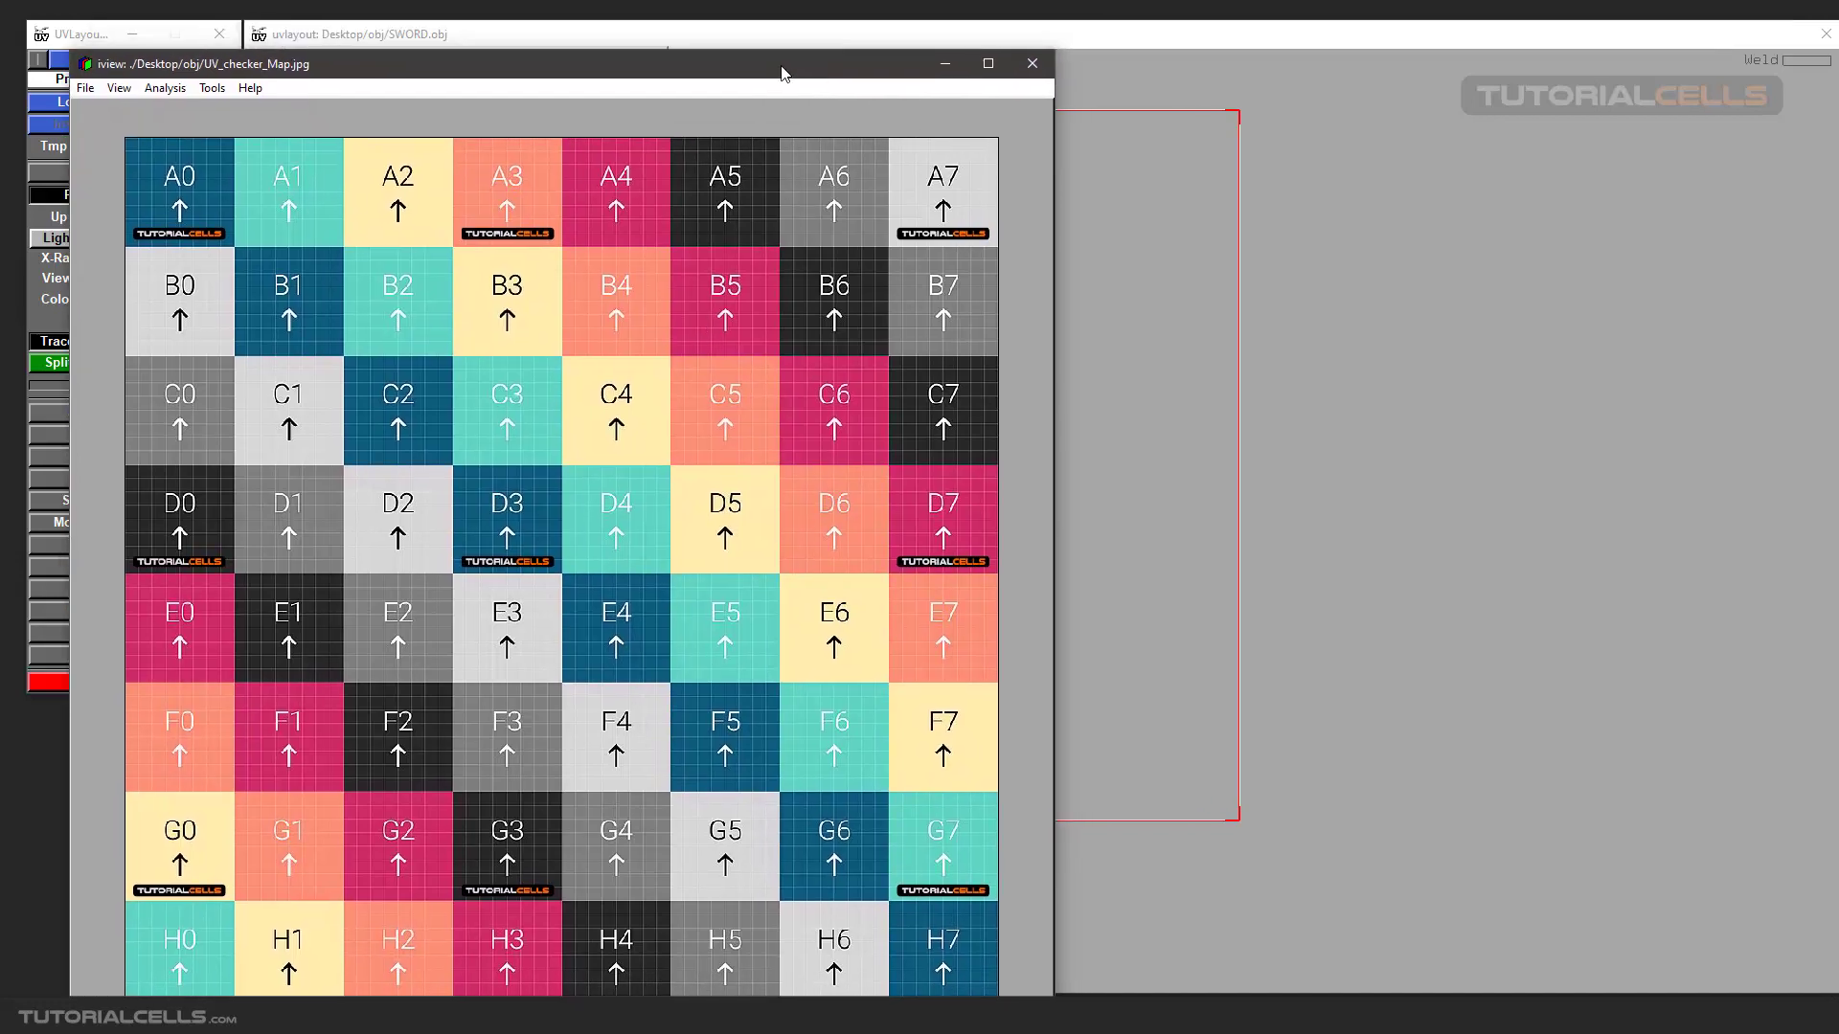
left_click_drag(1023, 63, 1025, 130)
left_click(1038, 123)
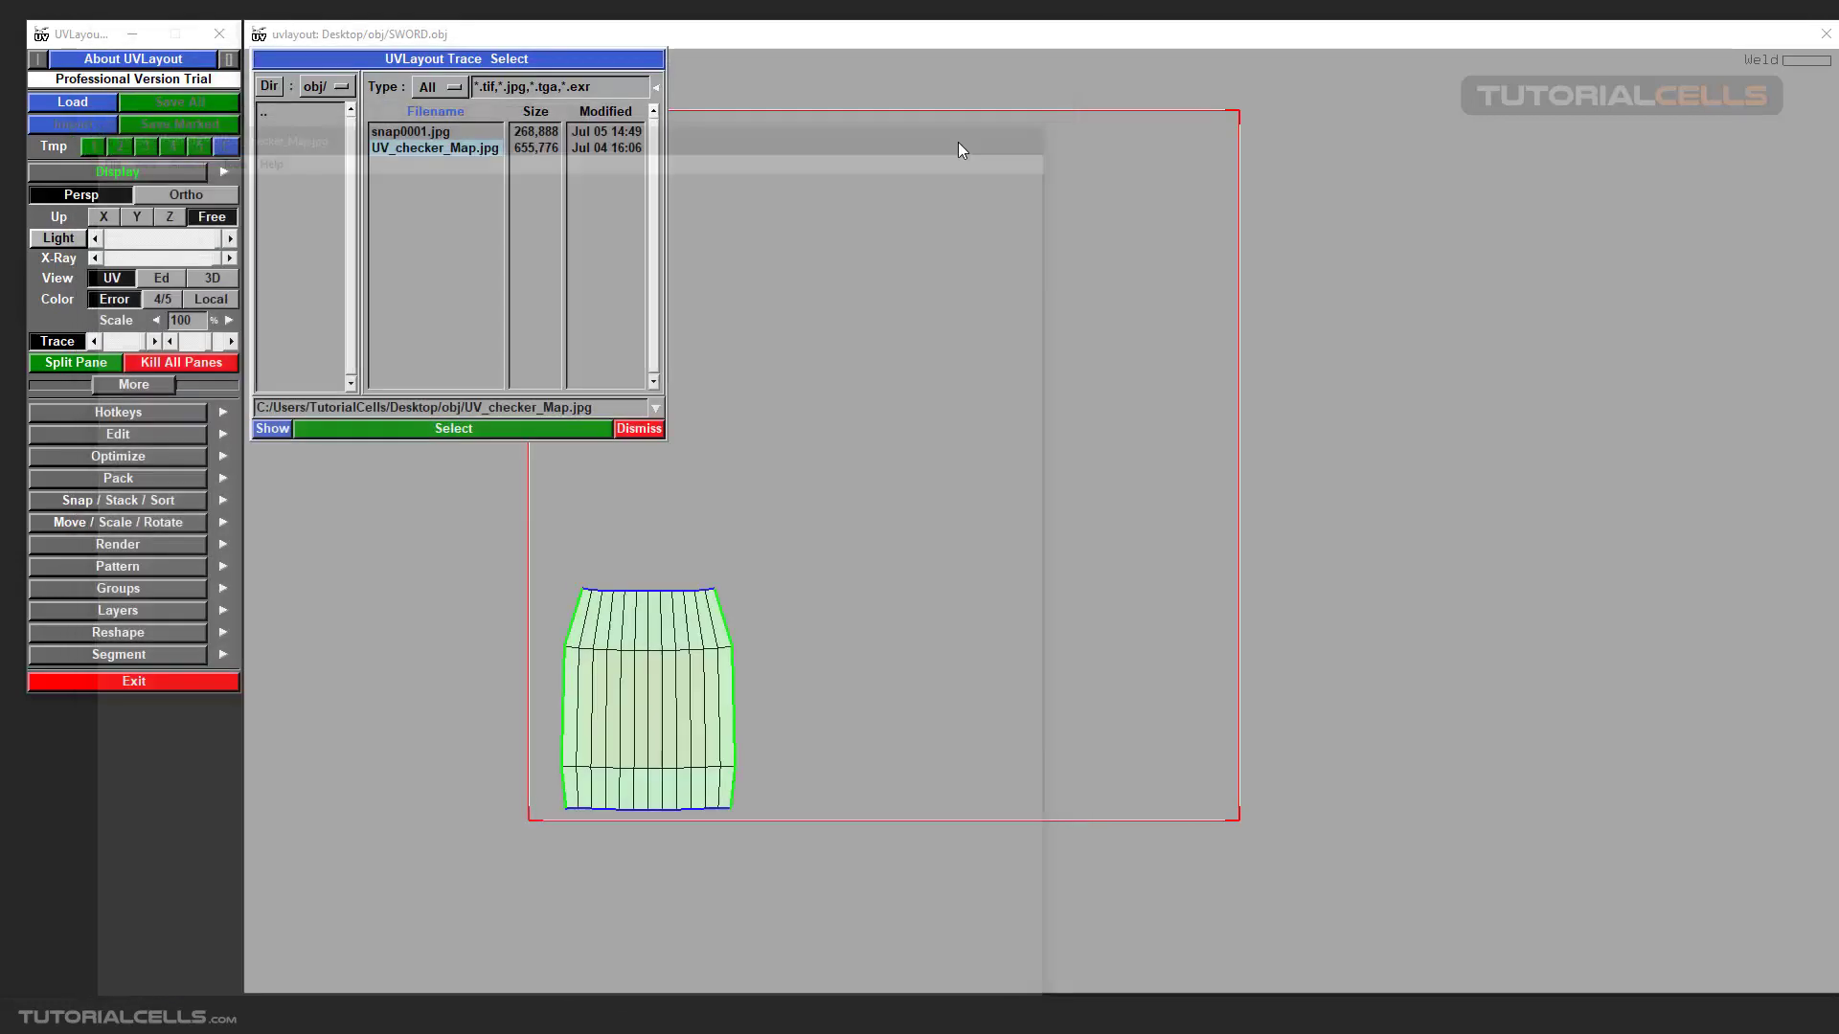
left_click(439, 434)
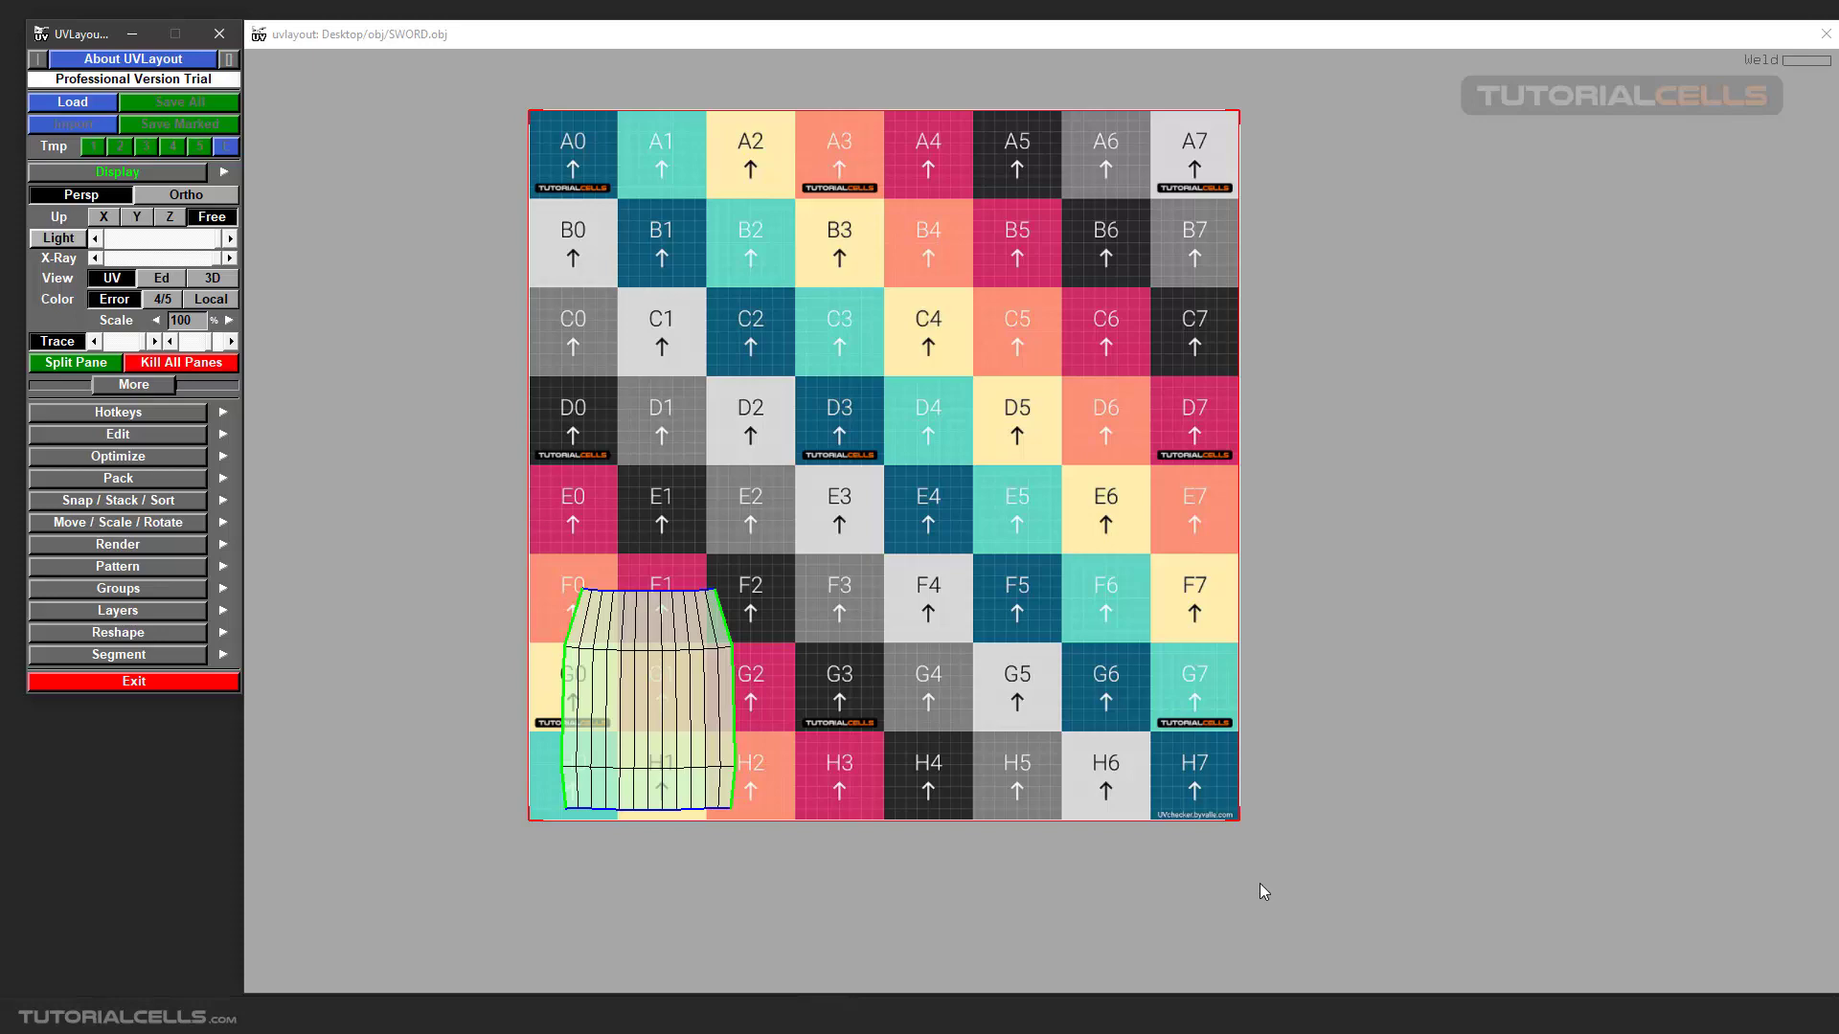
Examine the checker image behind the grip's UV shell across the whole UV tile.
scroll(979, 569, "up", 2)
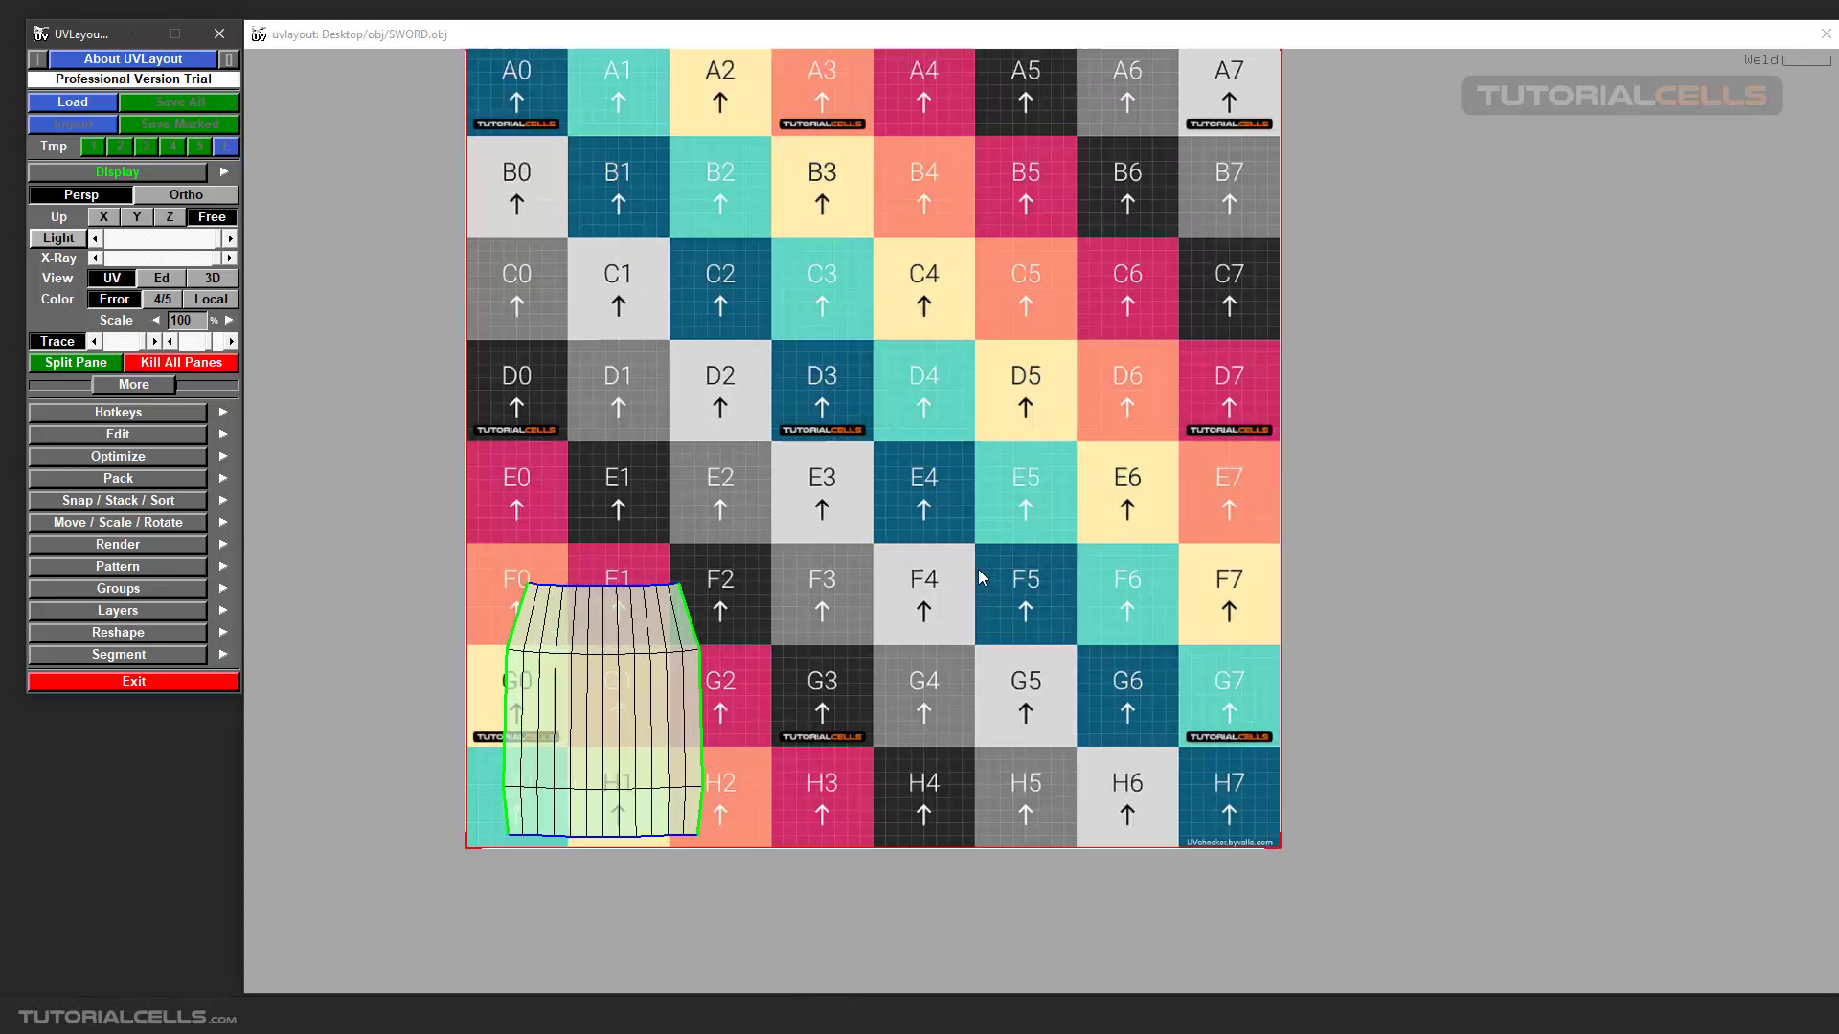
middle_click_drag(974, 553, 1072, 706)
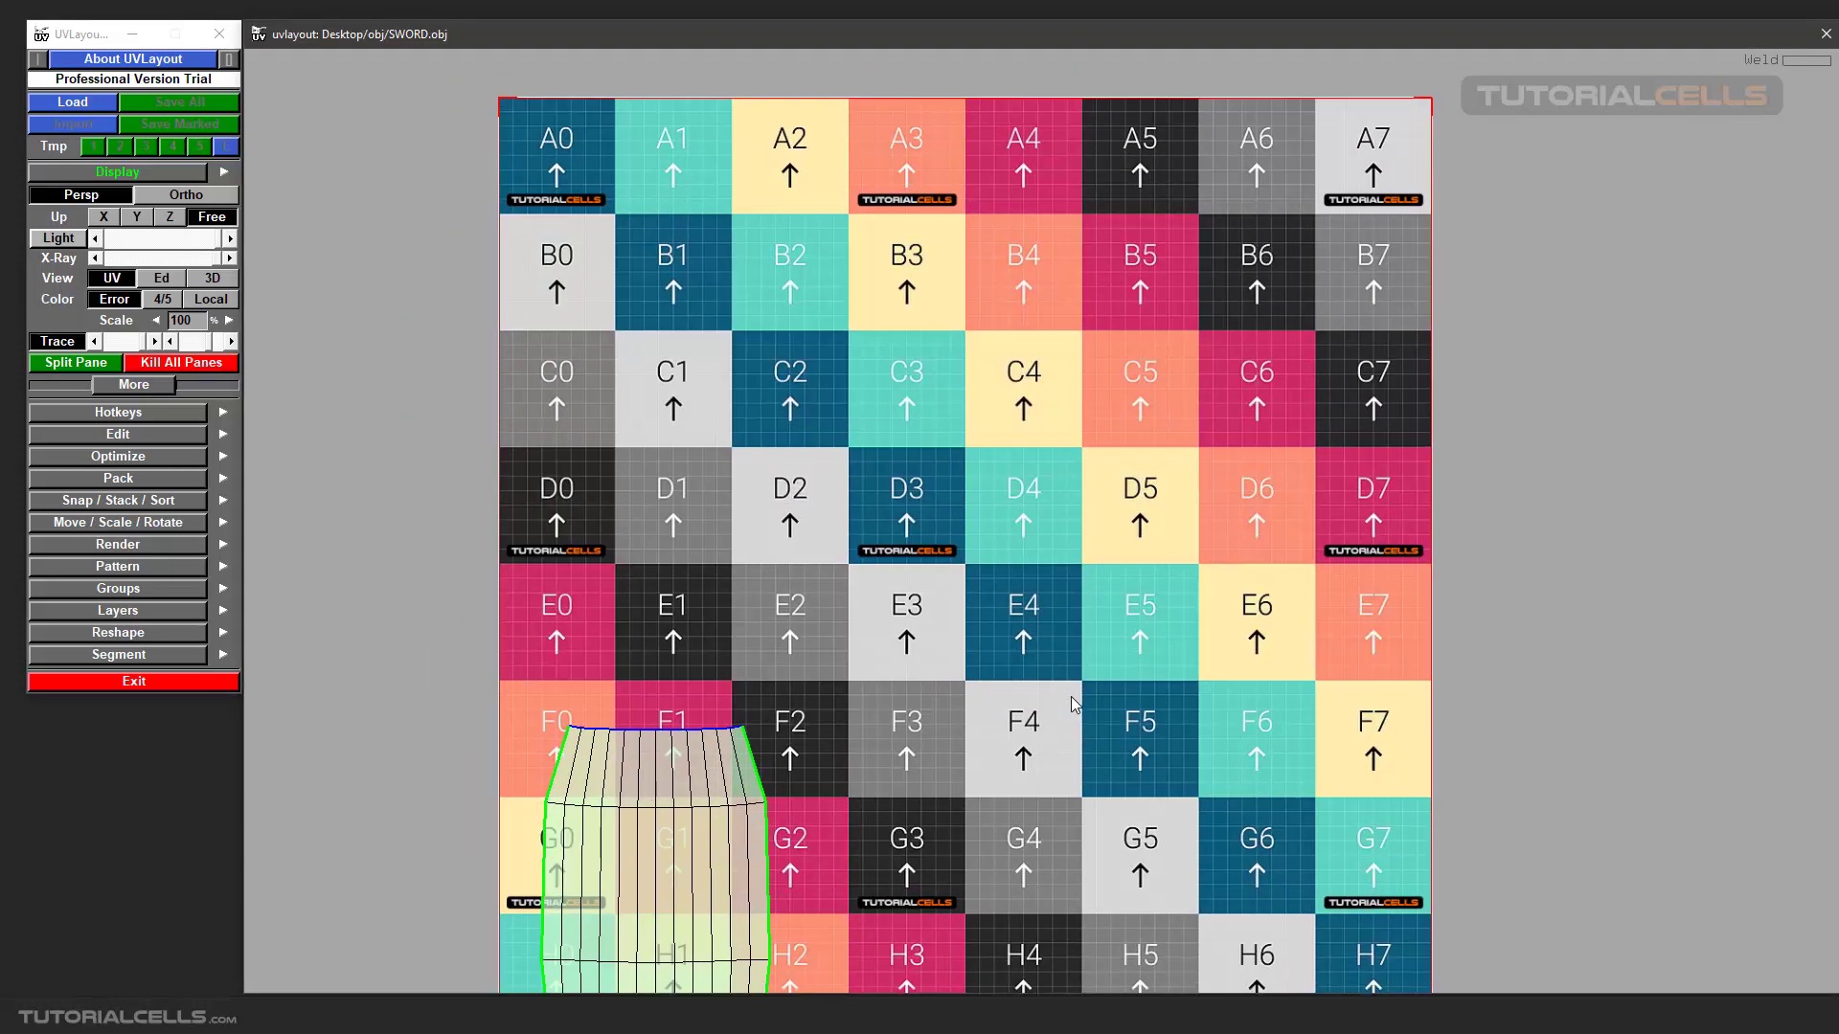
middle_click_drag(1012, 648, 1001, 645)
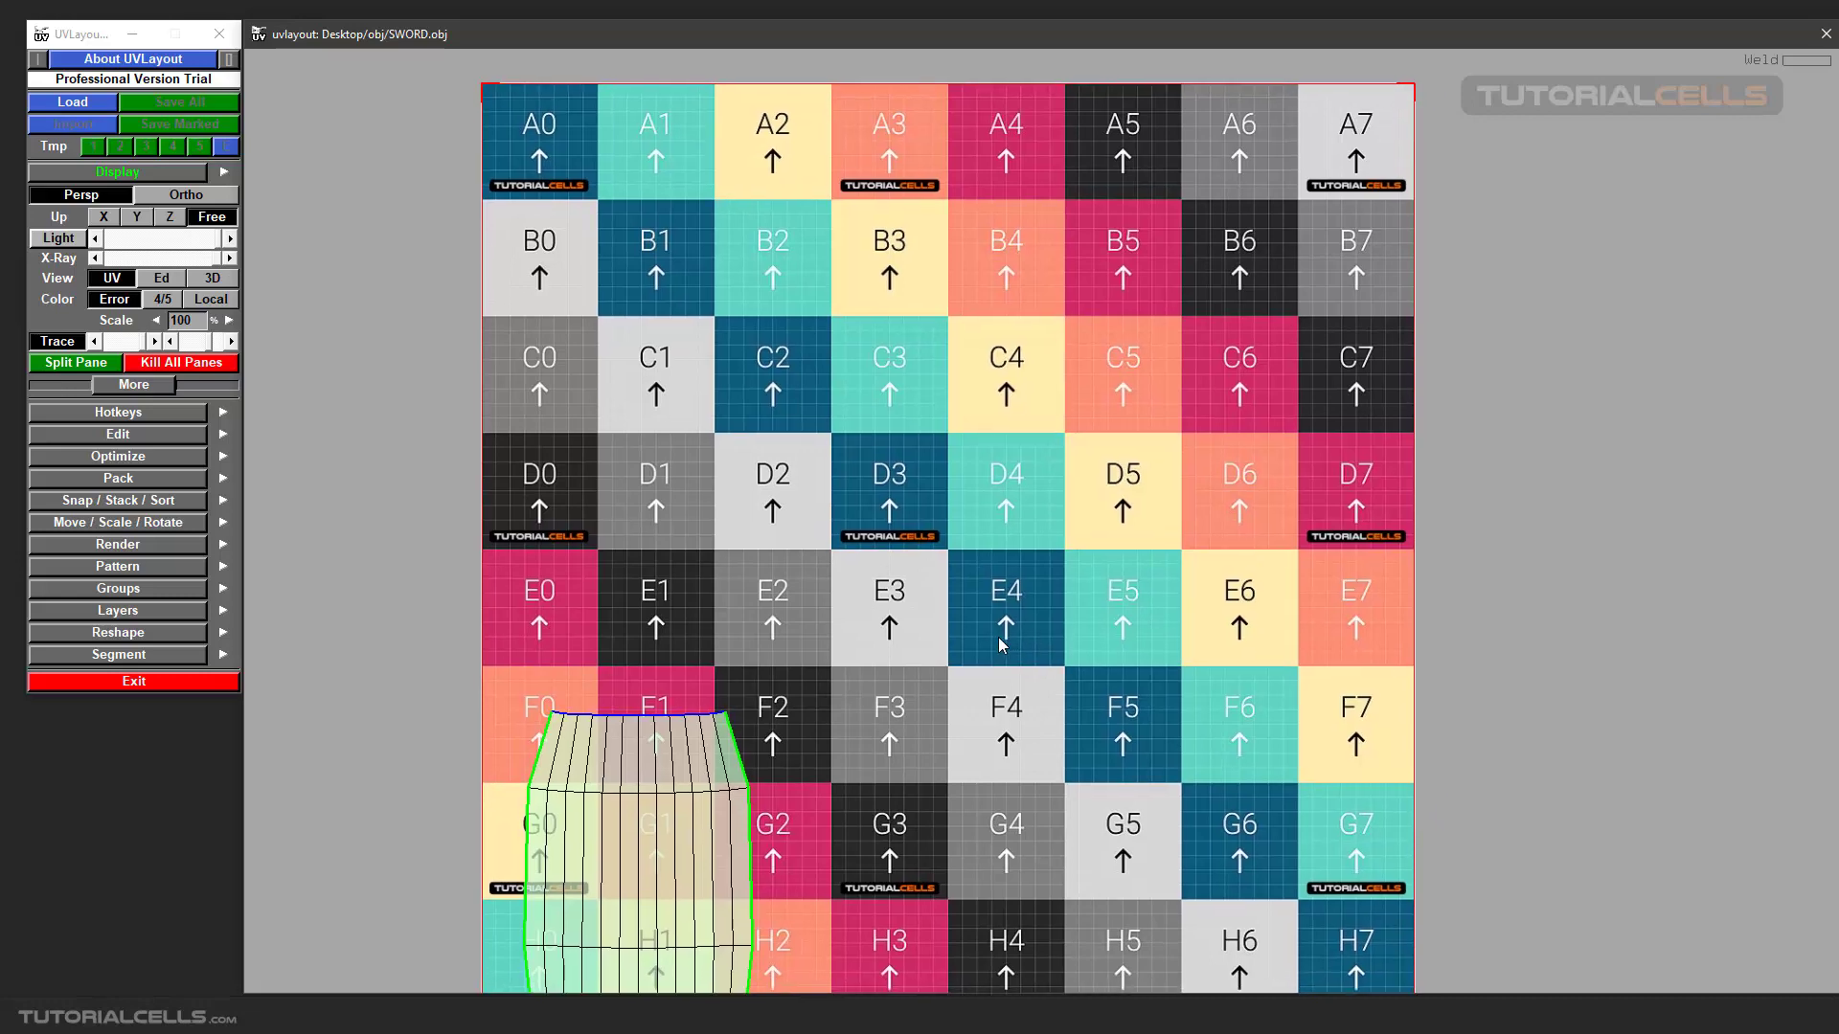
scroll(1002, 645, "down", 1)
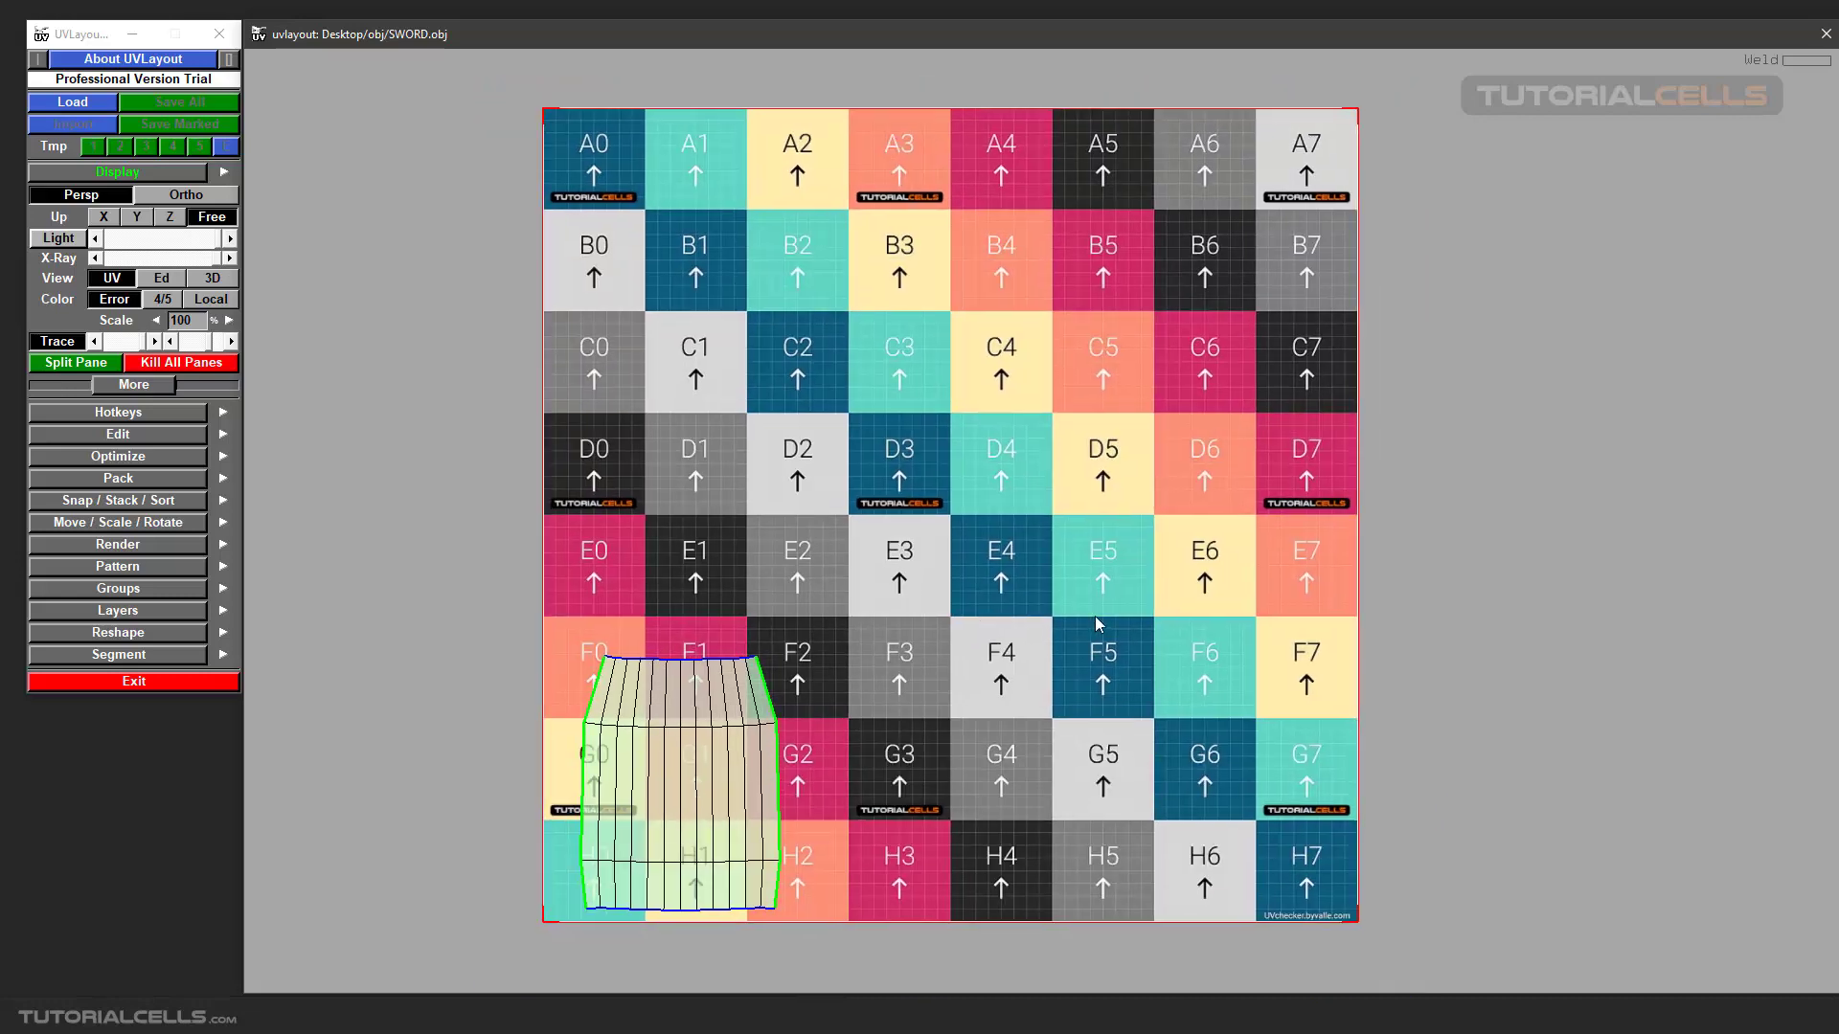
middle_click_drag(1087, 598, 1075, 603)
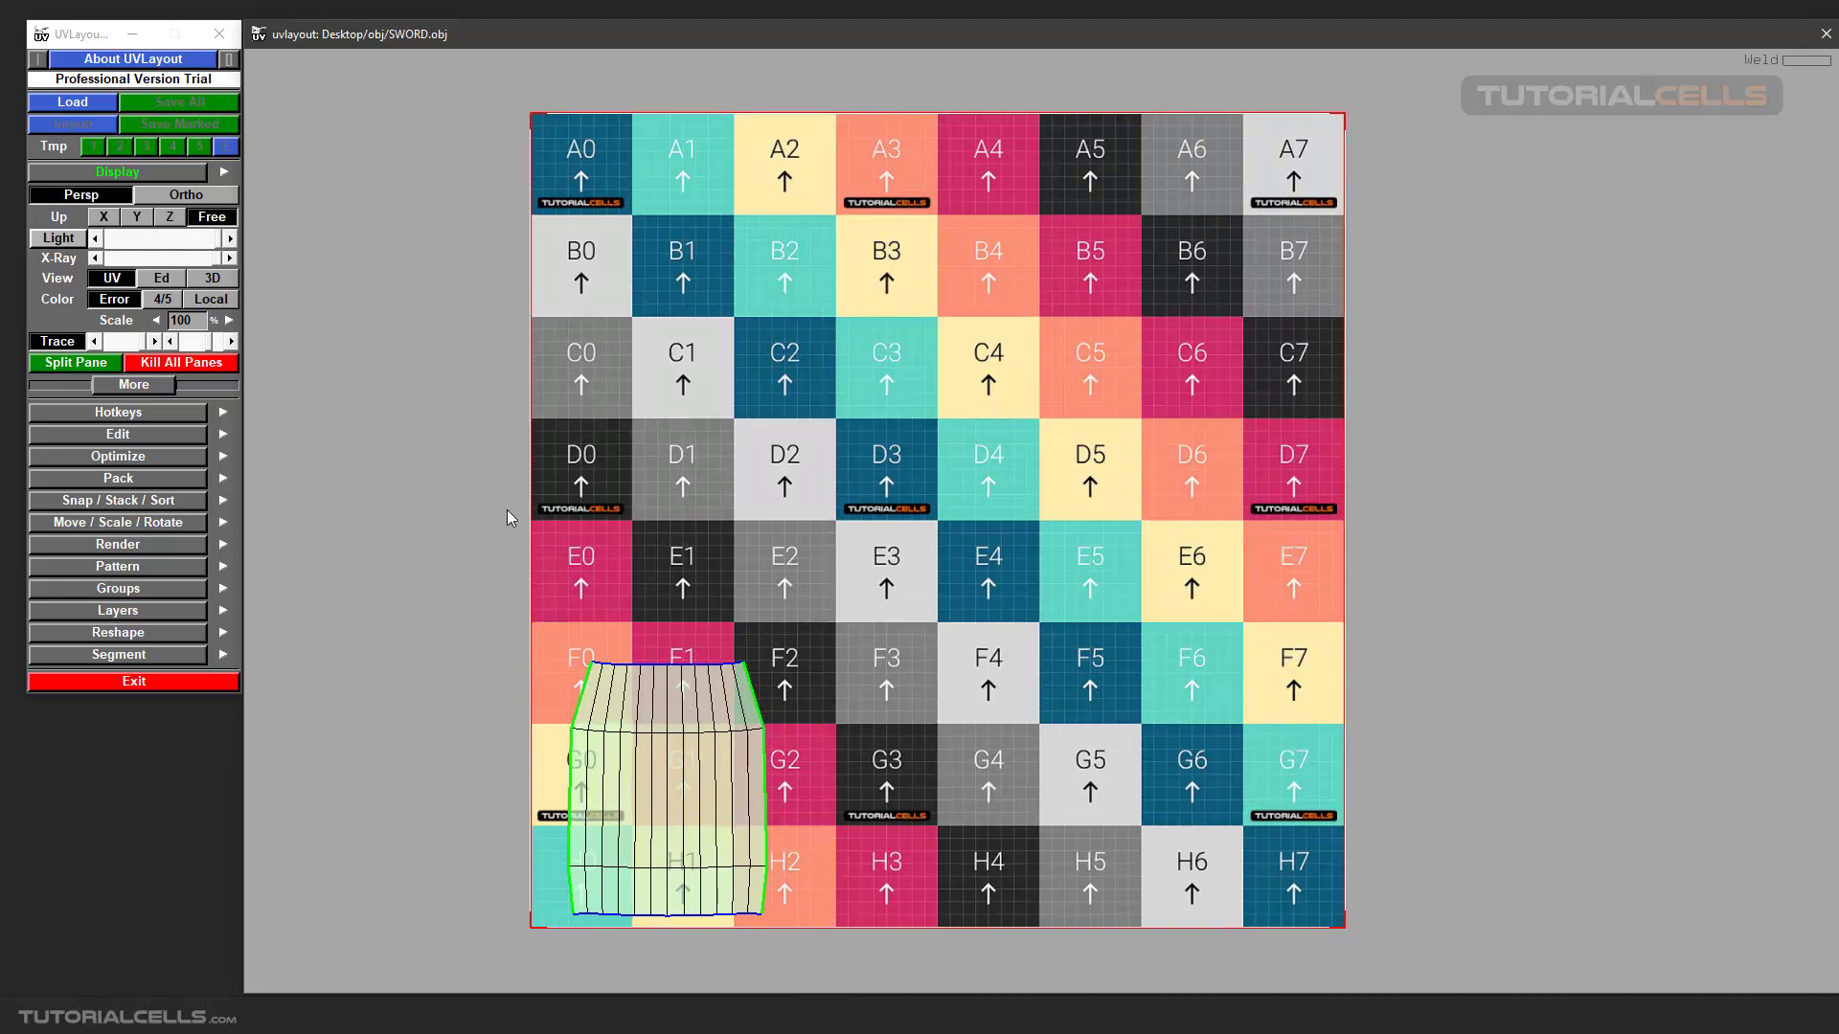
scroll(673, 735, "up", 2)
scroll(723, 709, "down", 1)
middle_click_drag(1013, 577, 830, 706)
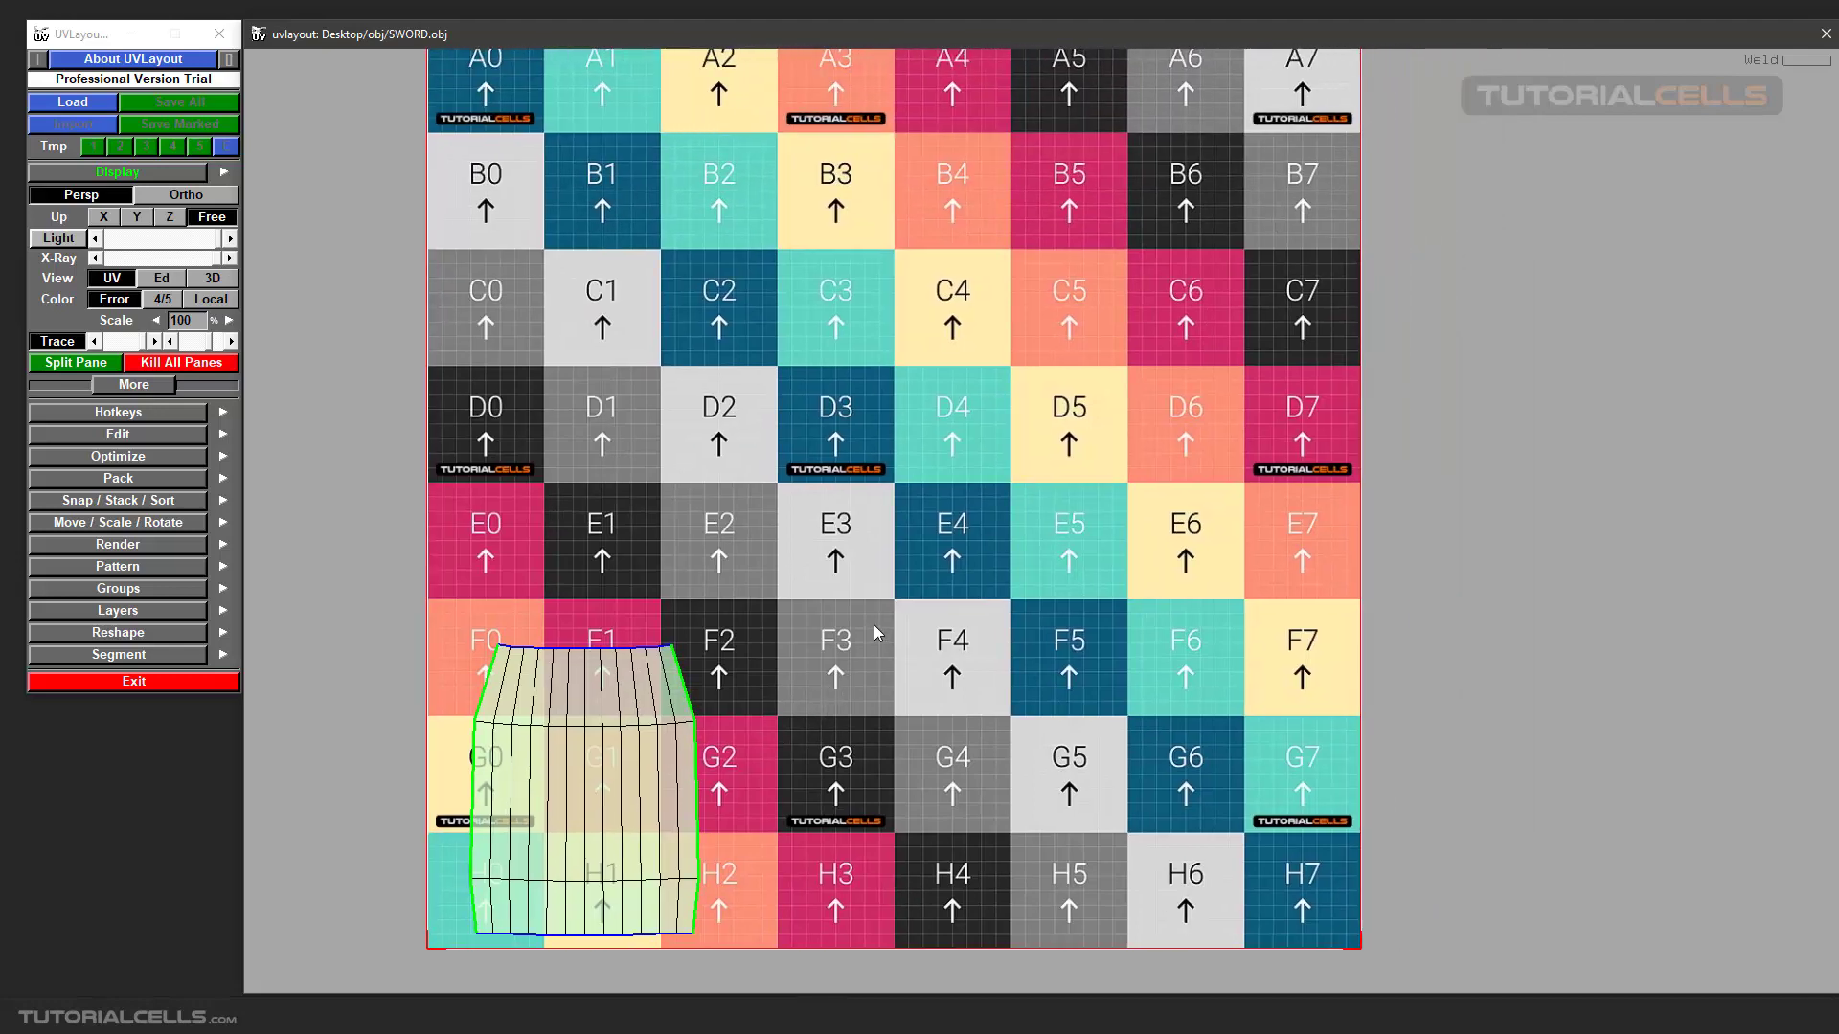
scroll(896, 604, "down", 1)
scroll(984, 496, "up", 1)
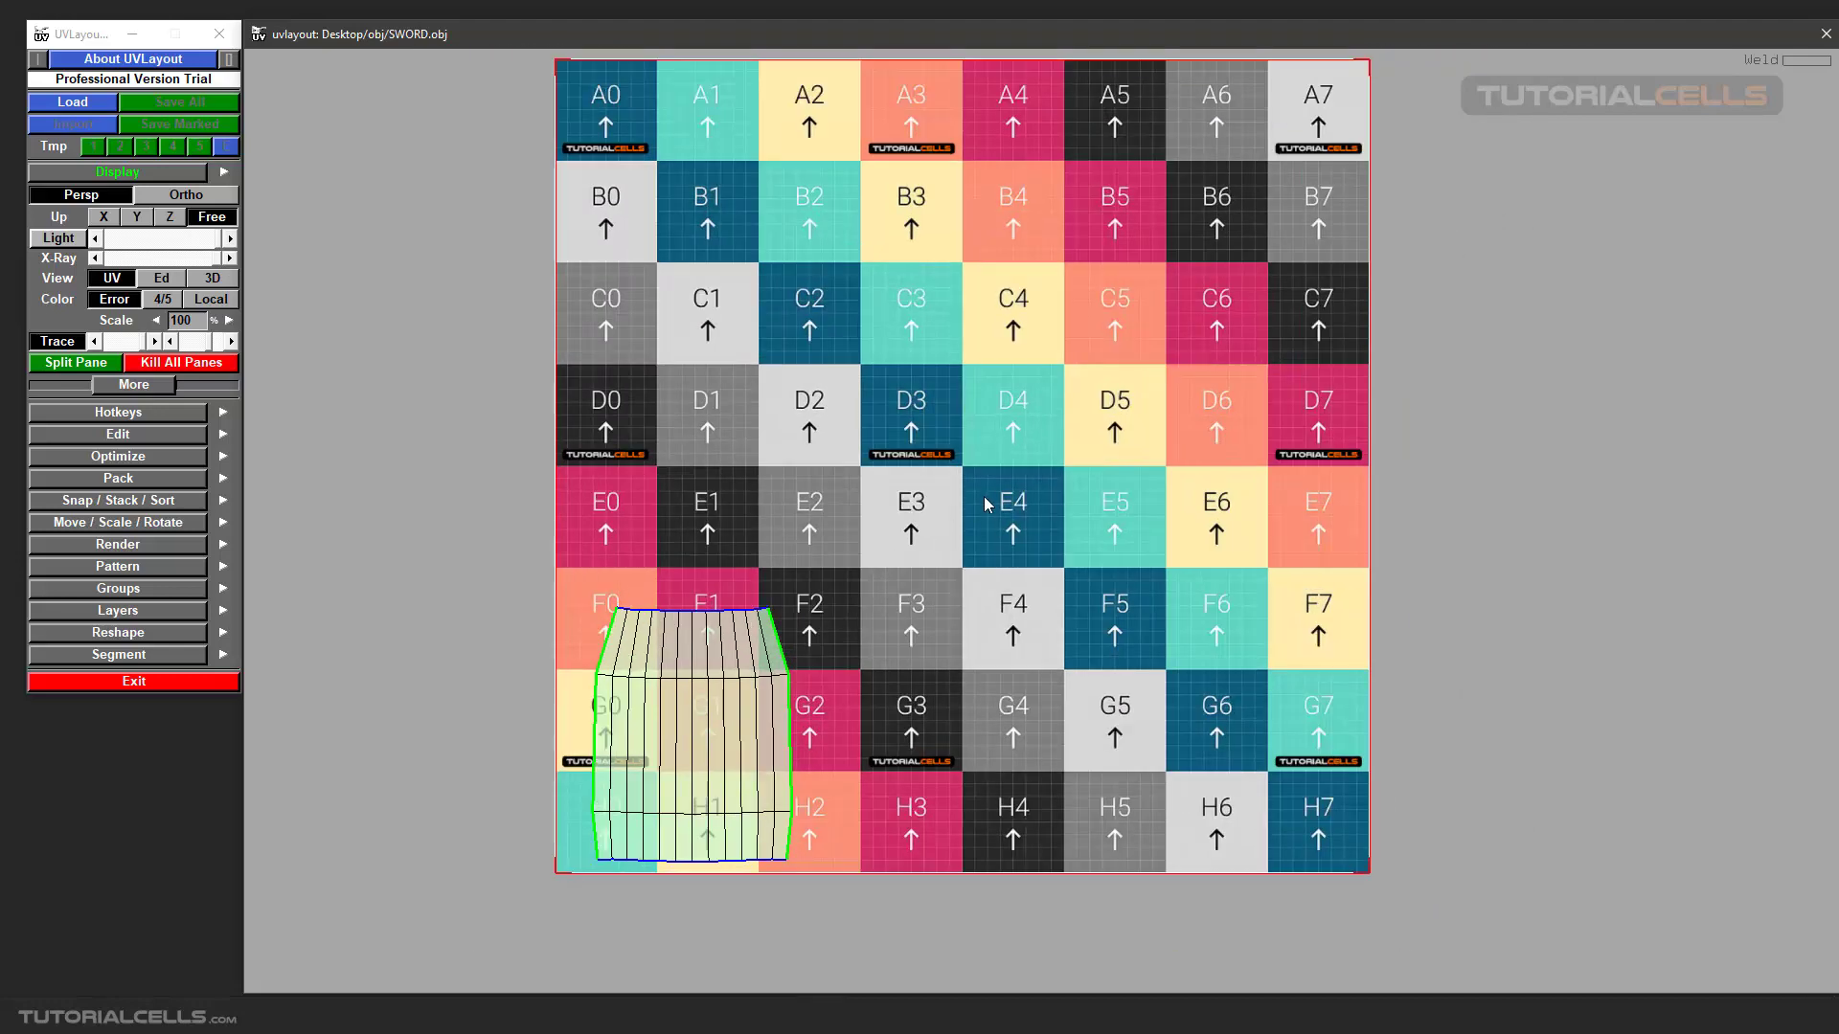
middle_click_drag(984, 496, 950, 549)
scroll(952, 555, "up", 1)
scroll(965, 553, "up", 1)
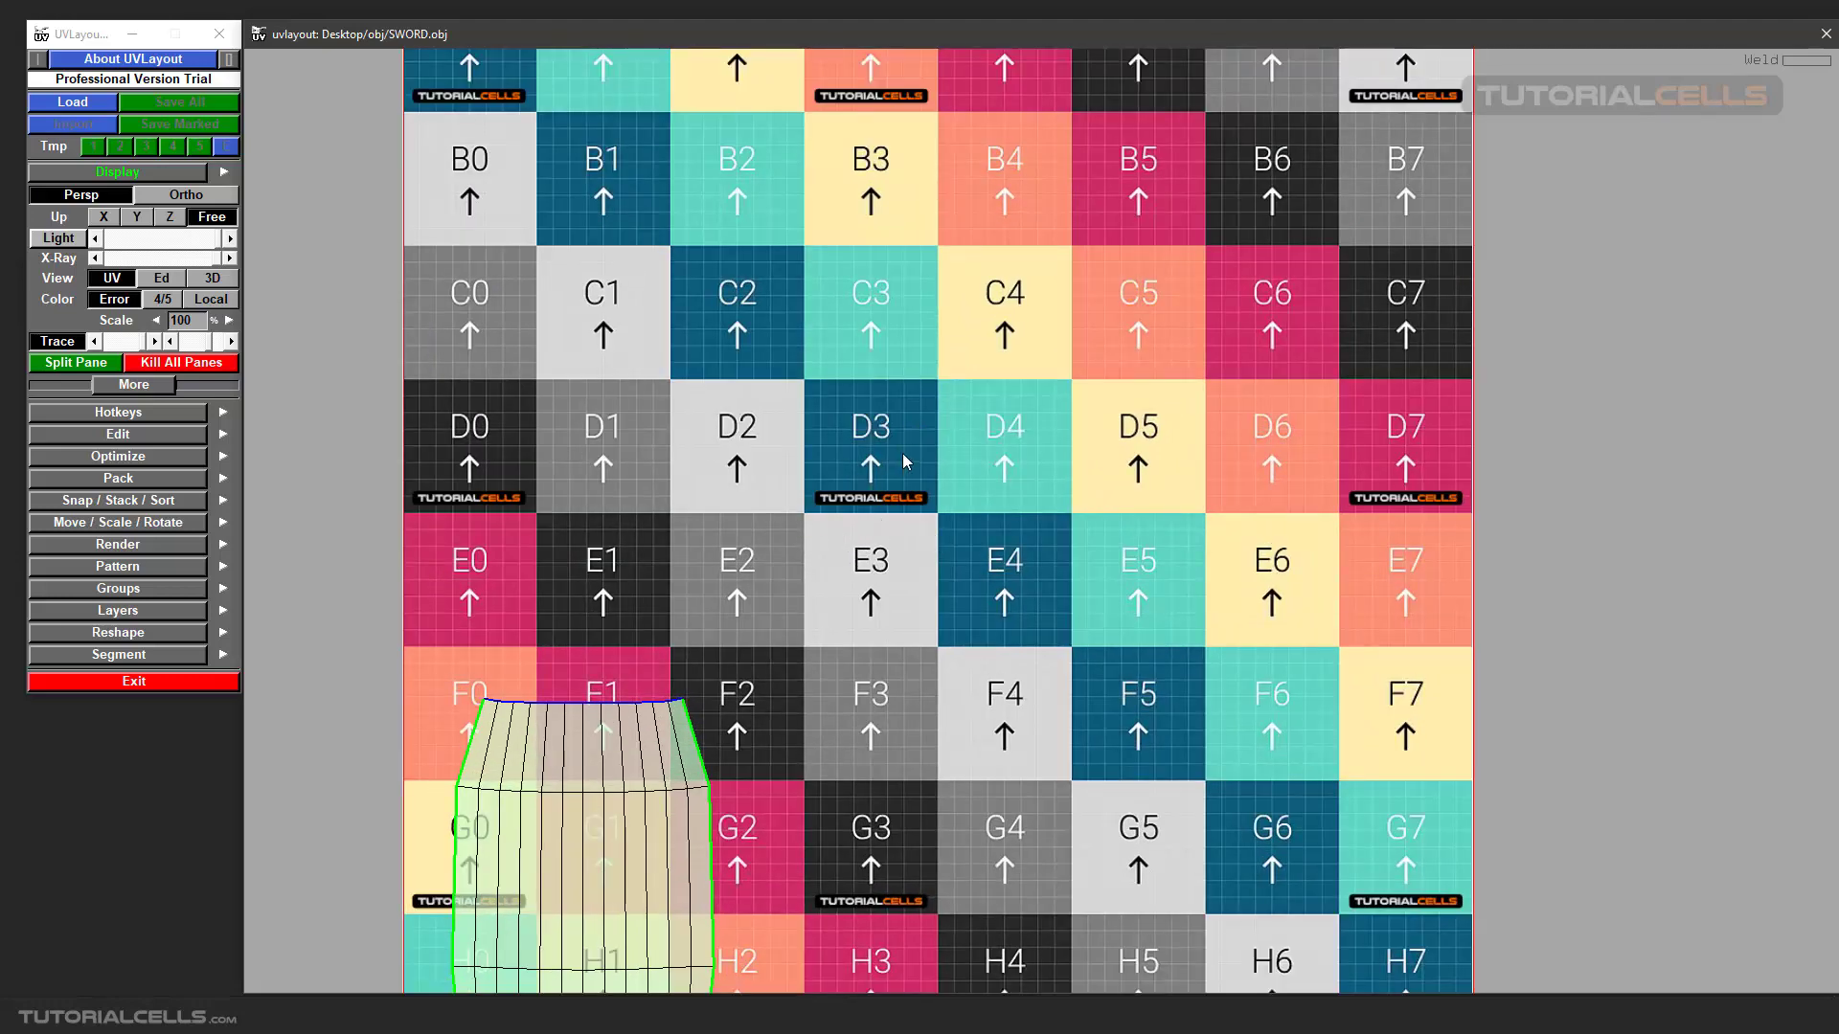
middle_click_drag(825, 677, 763, 578)
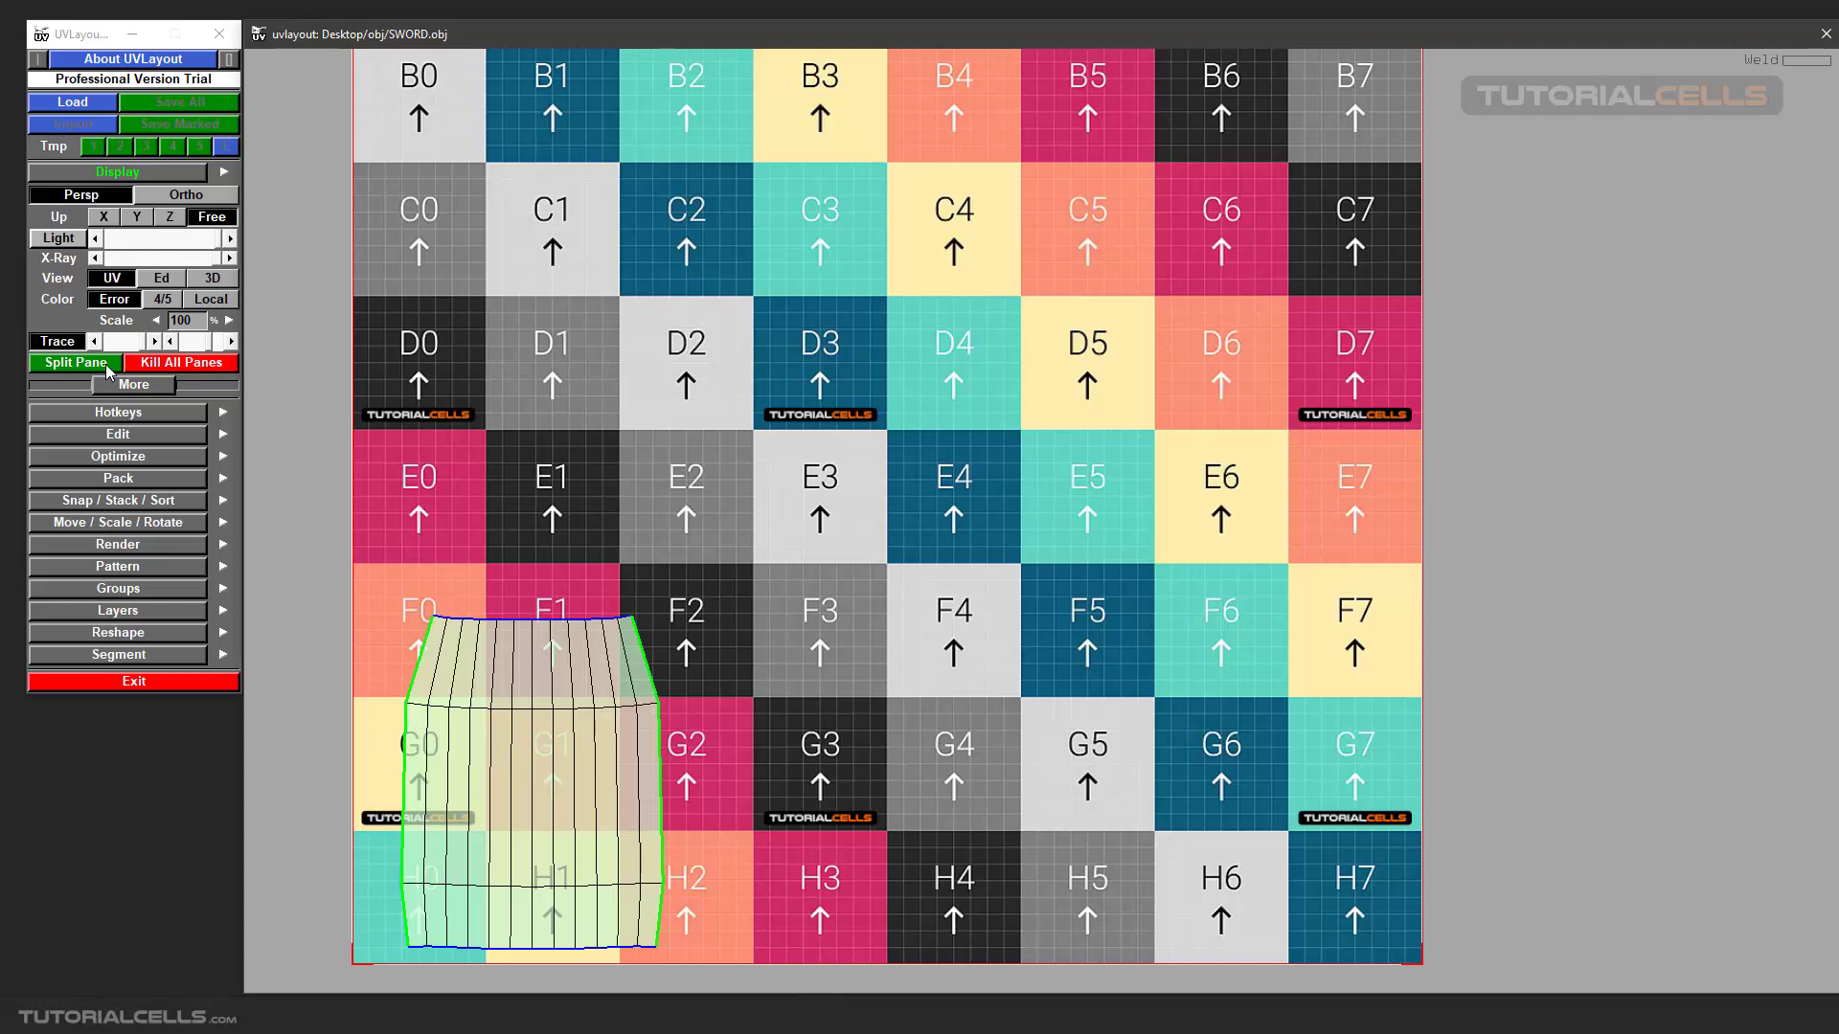
Split the workspace into two panes and show the sword's grip up close in 3D in the second pane.
left_click(110, 369)
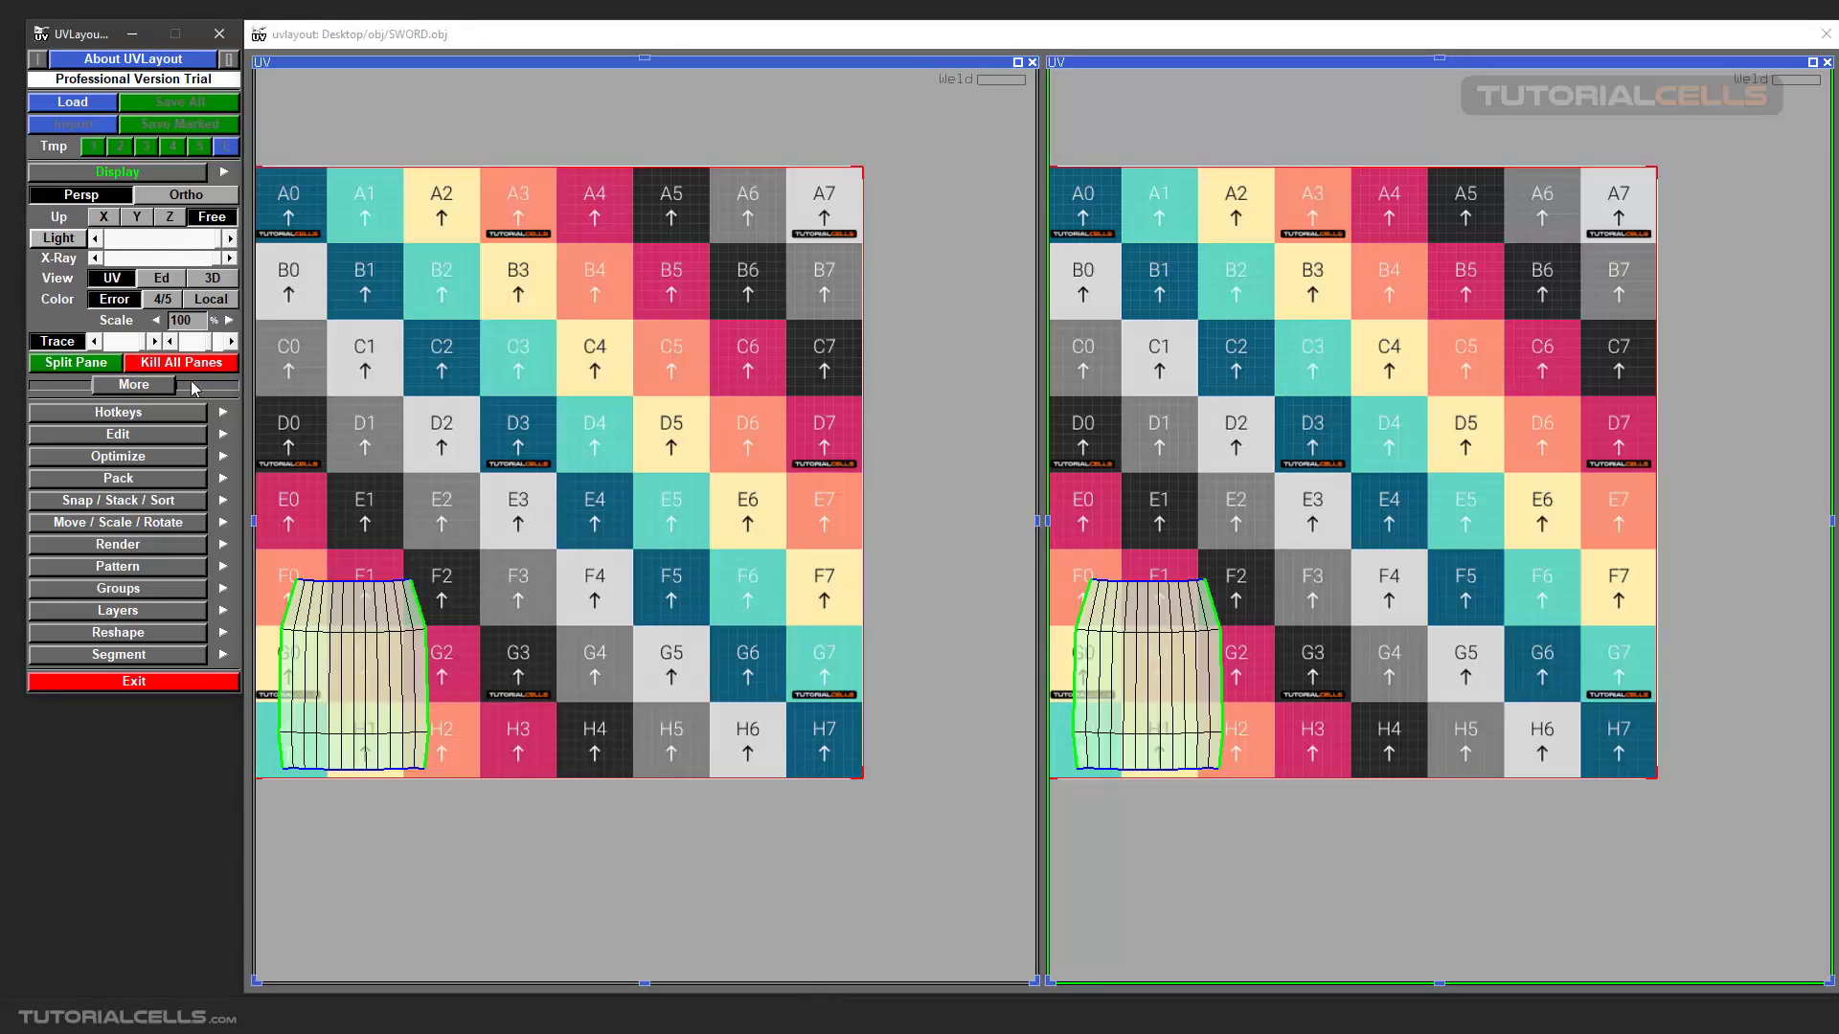
left_click(1278, 67)
key("3")
scroll(1530, 241, "up", 10)
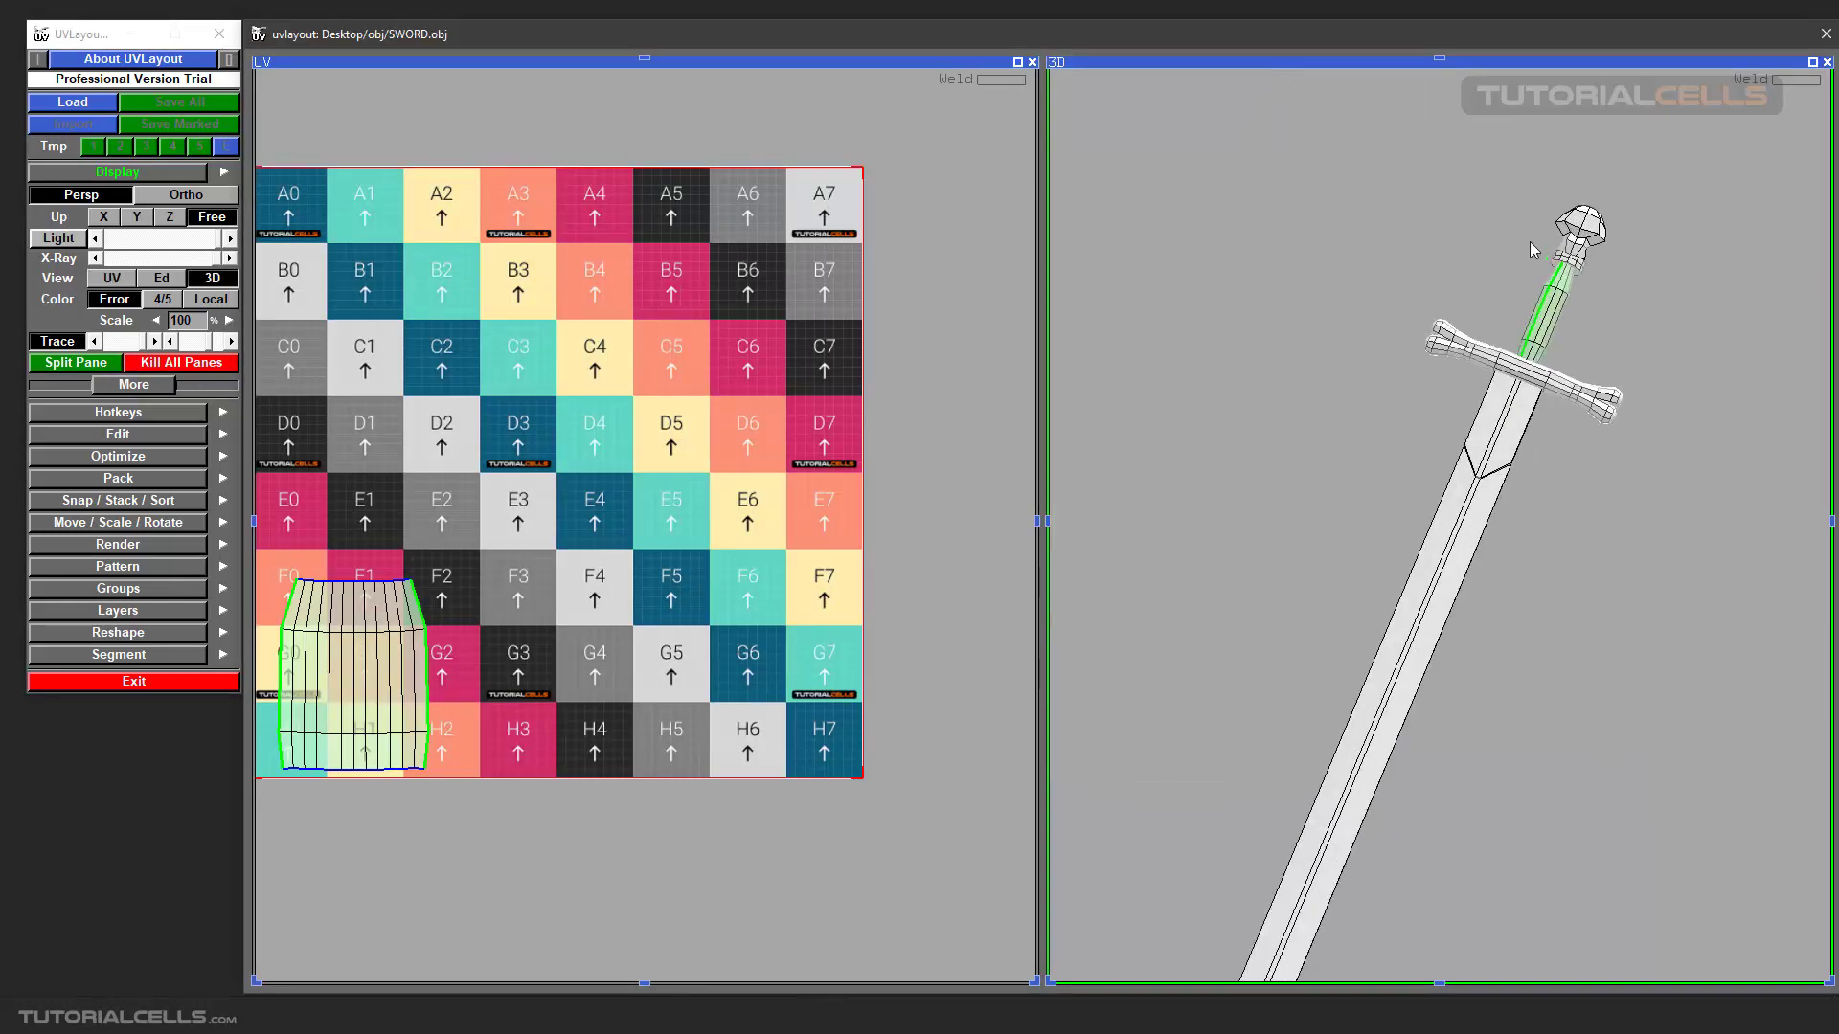
left_click_drag(1489, 358, 1407, 423)
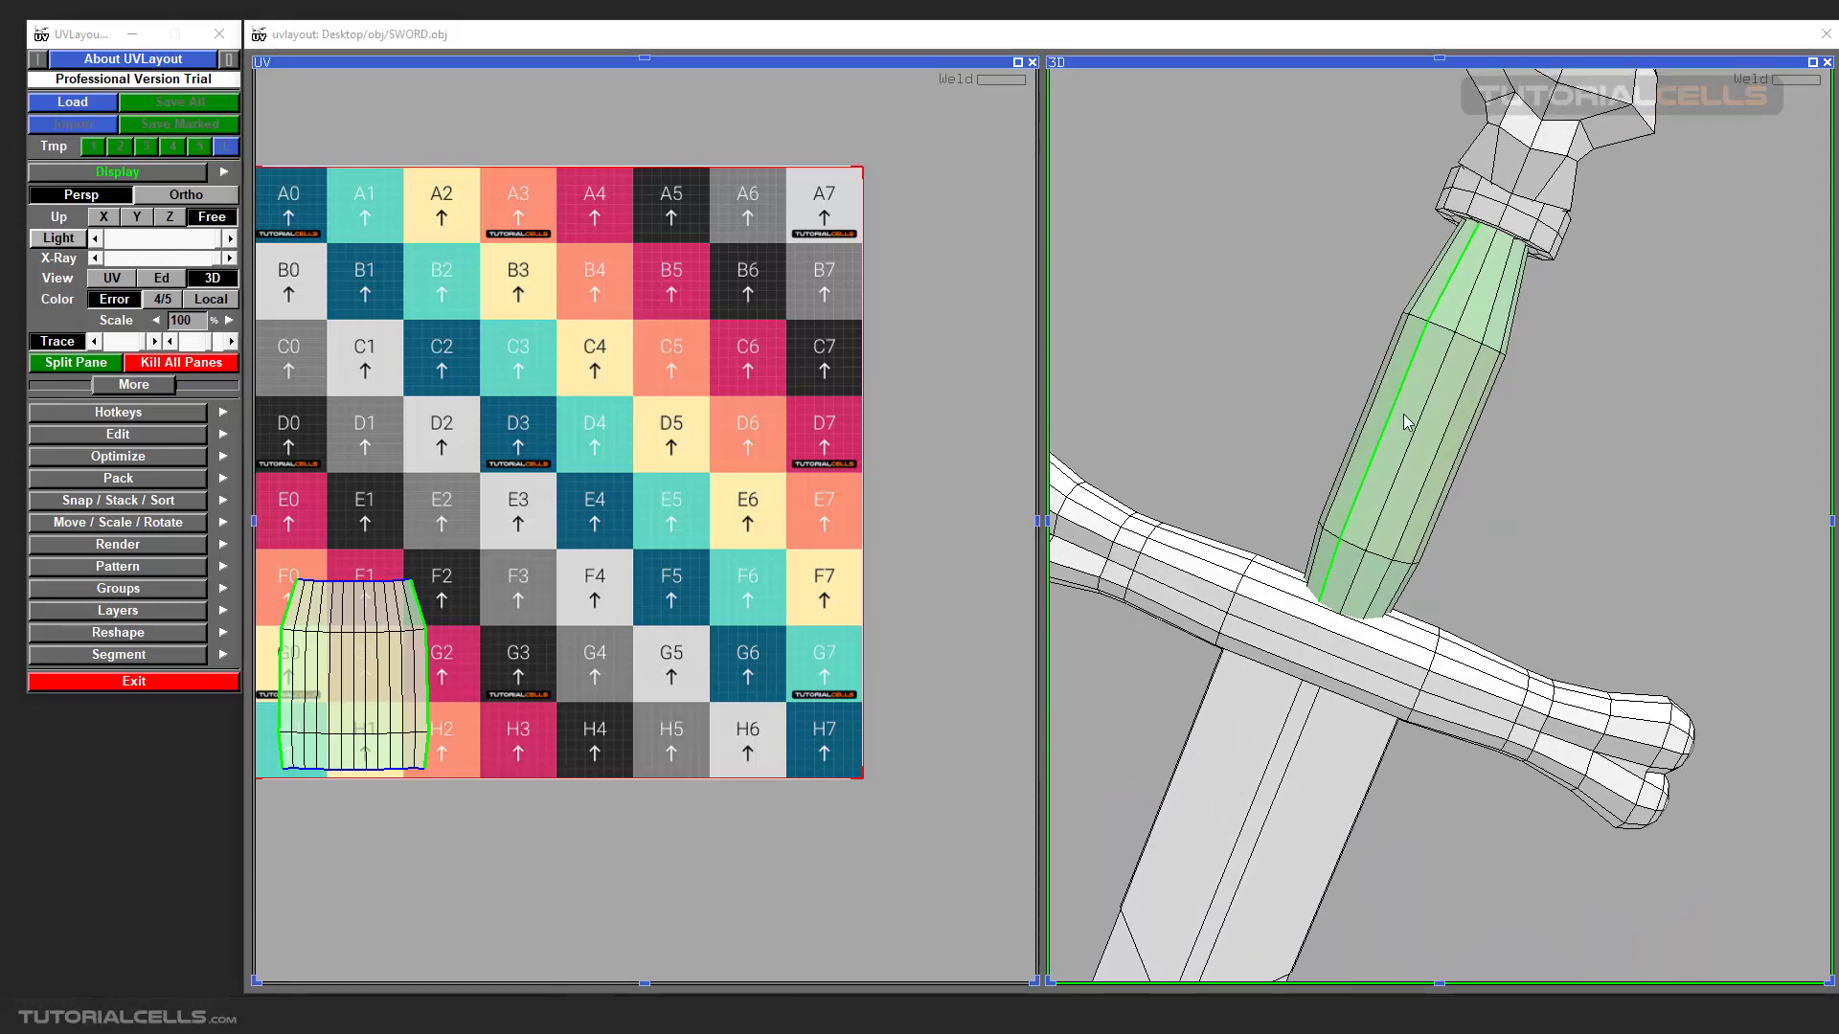
left_click_drag(1469, 335, 1459, 339)
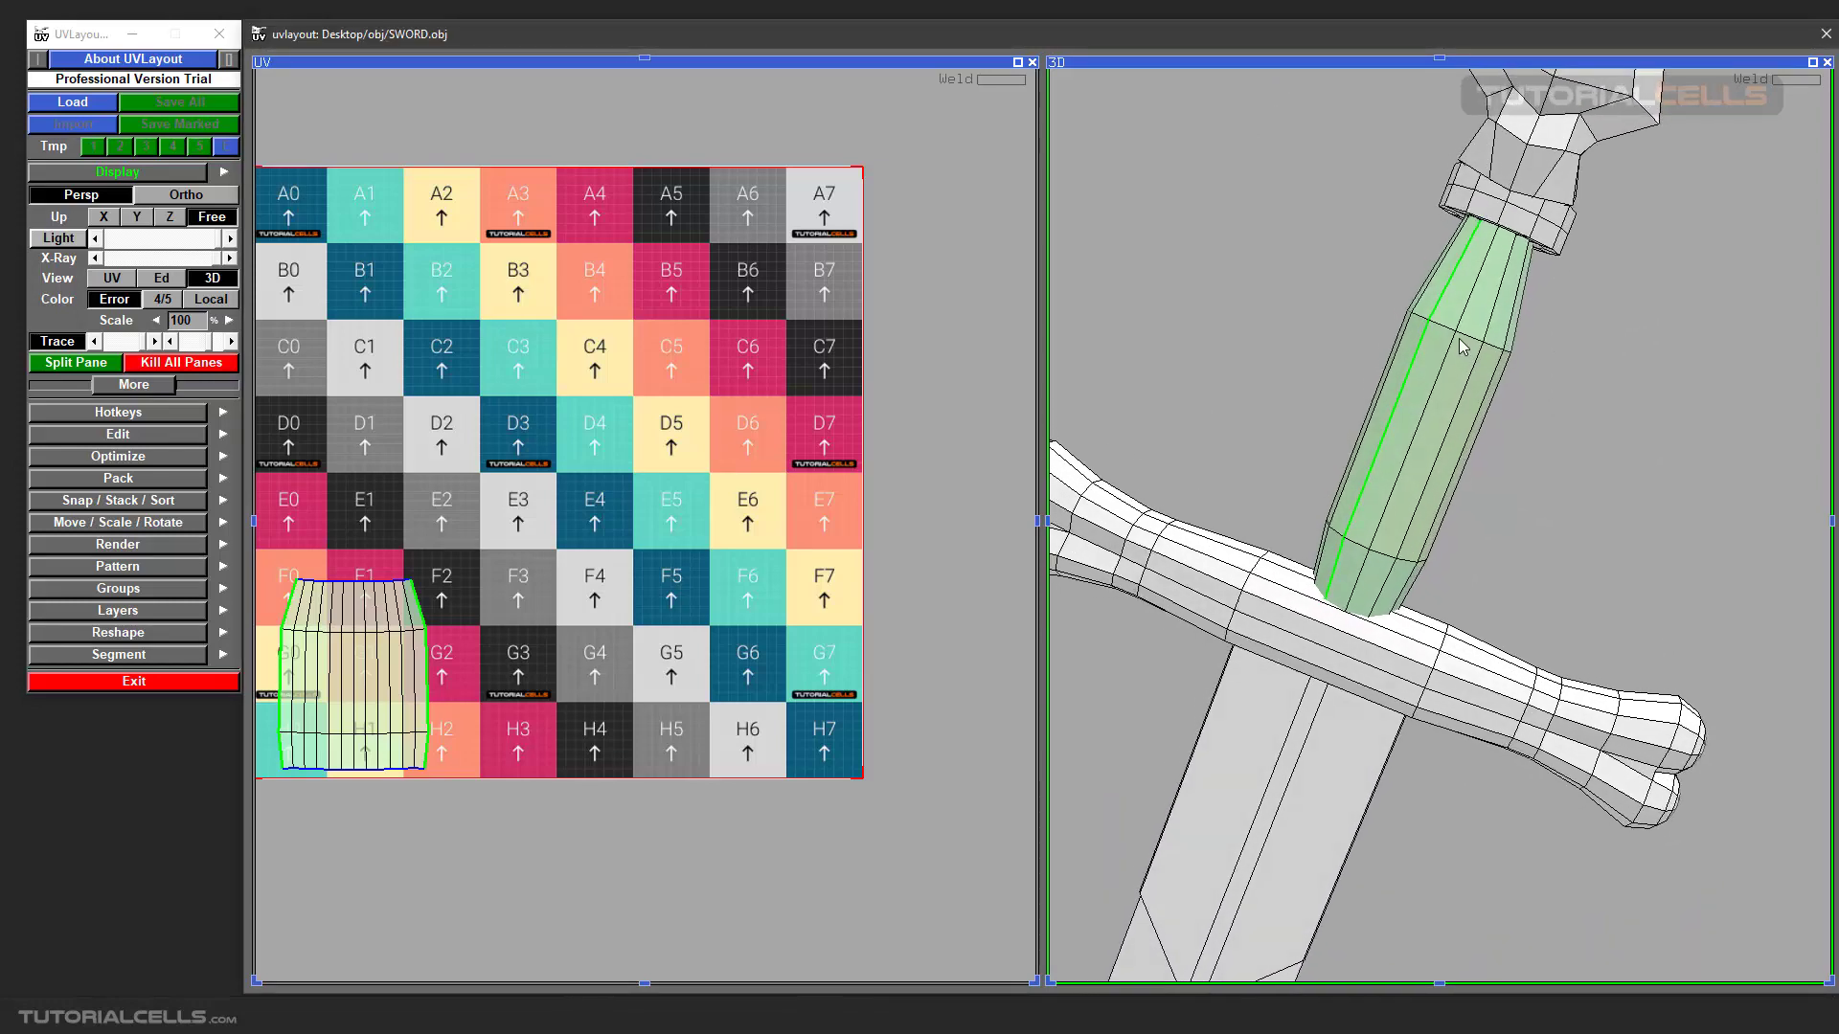
Open the help window listing the hotkeys for each view.
key("F1")
left_click(804, 62)
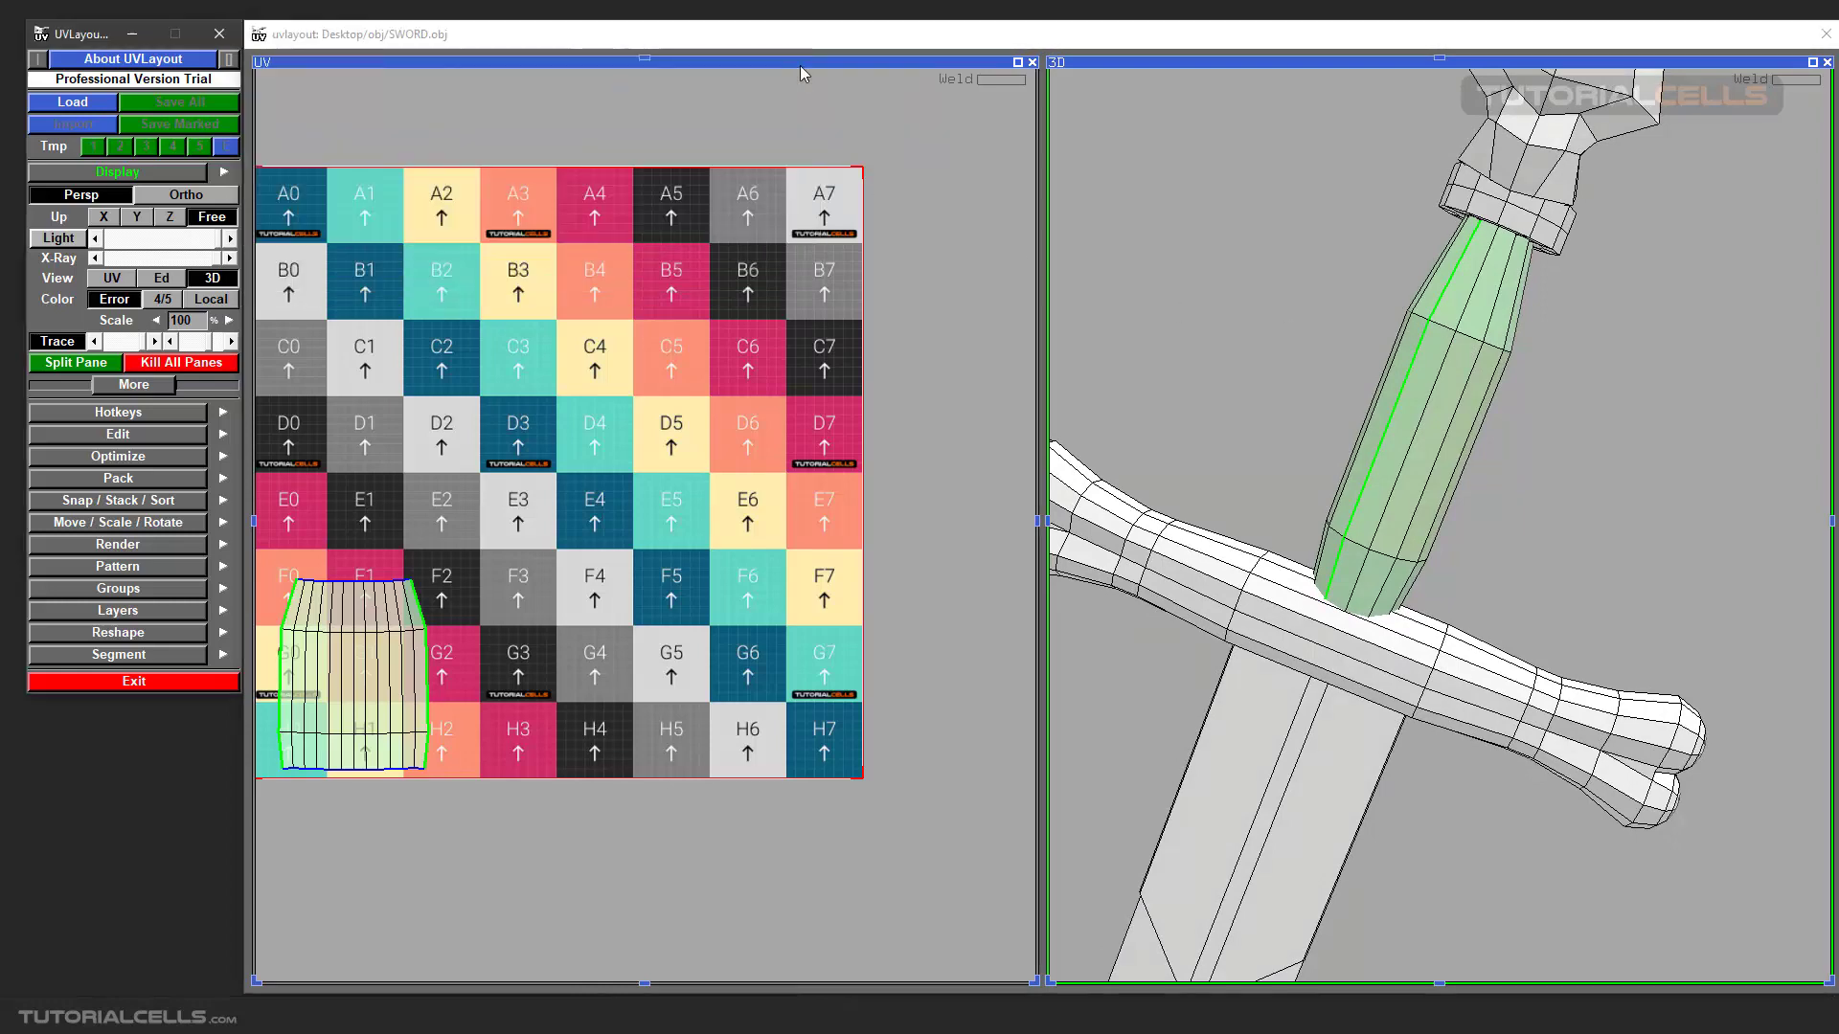
key("F1")
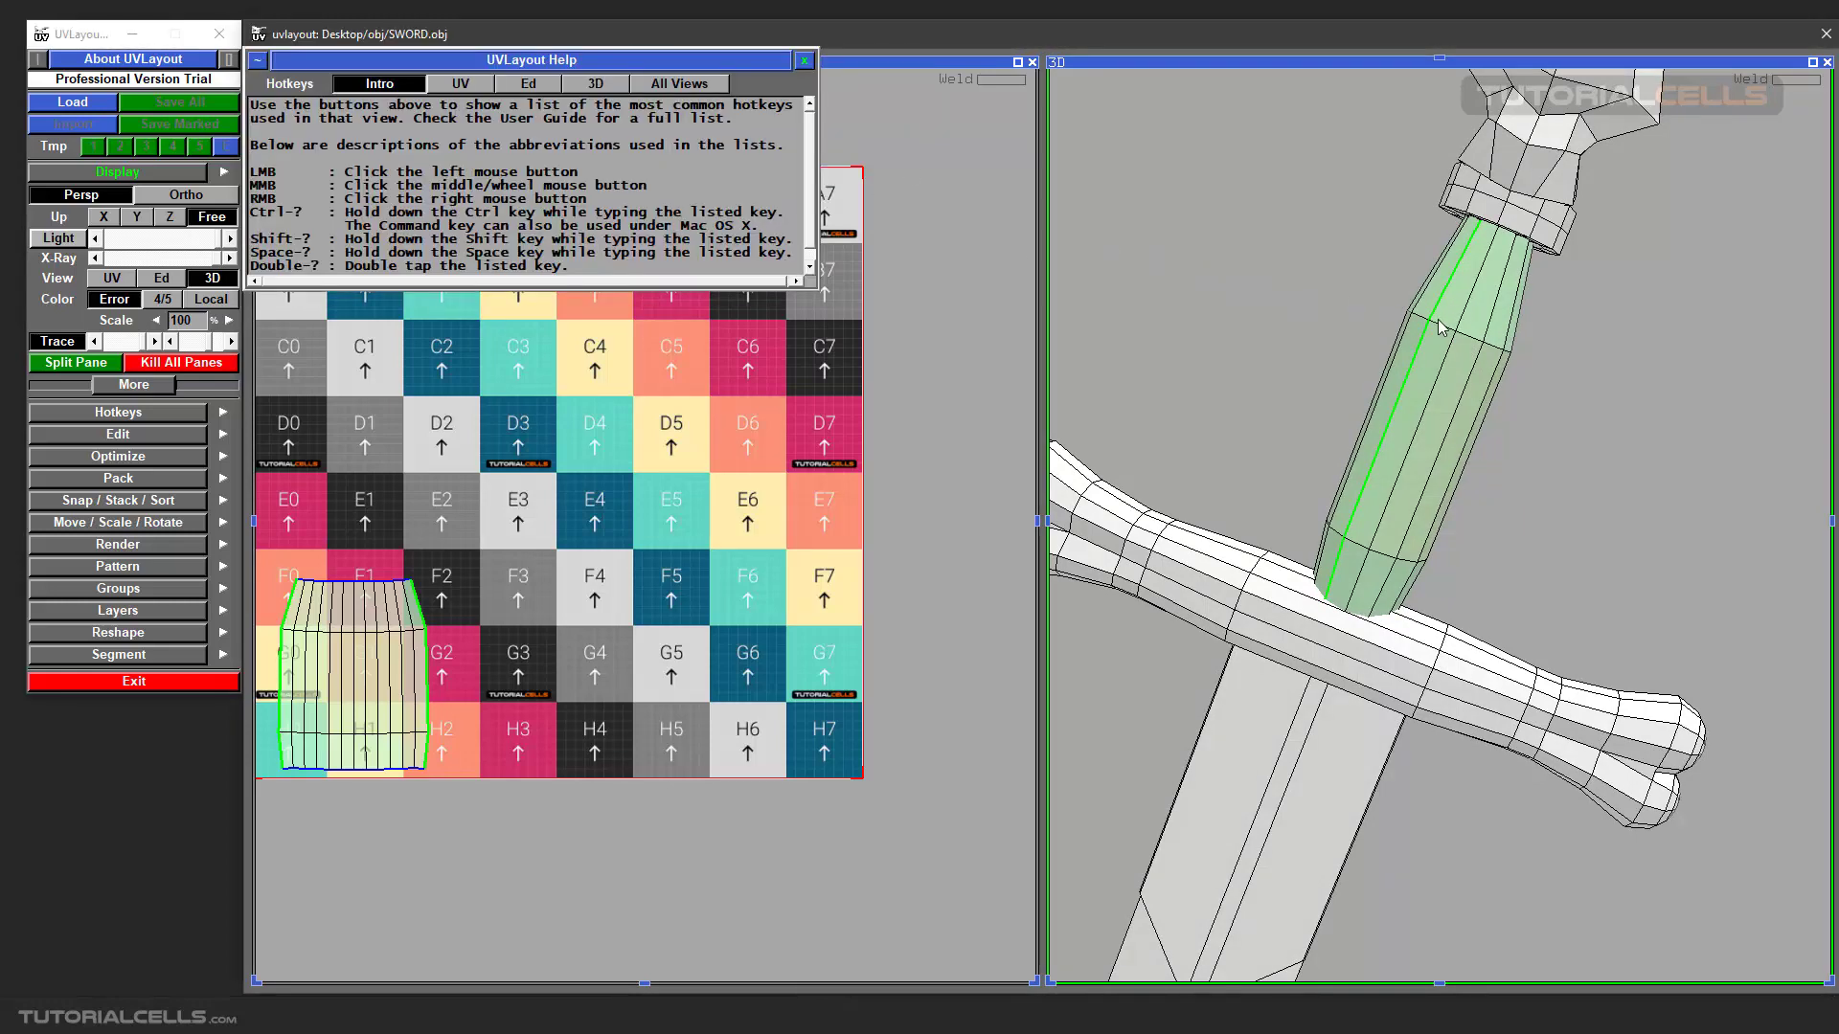
Consult the hotkey help window once more and close it to return to the two-pane view.
left_click(804, 63)
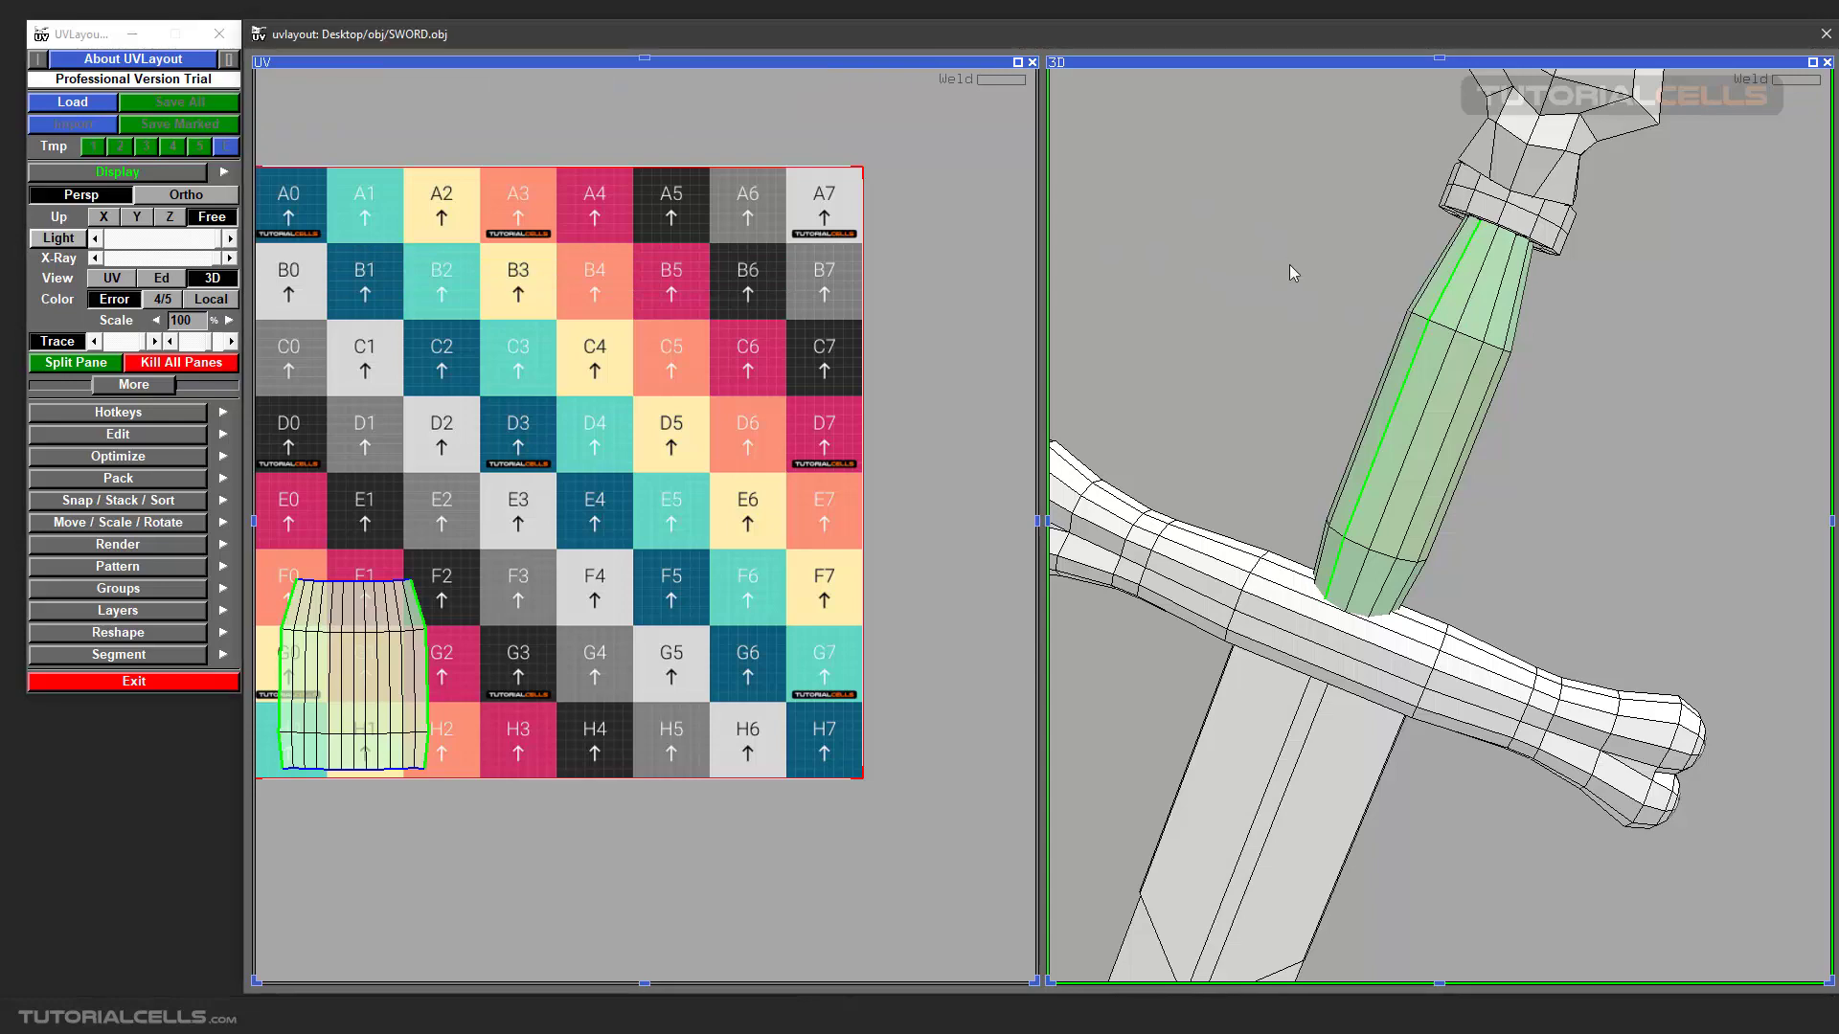
left_click_drag(1291, 266, 1366, 351)
key("F1")
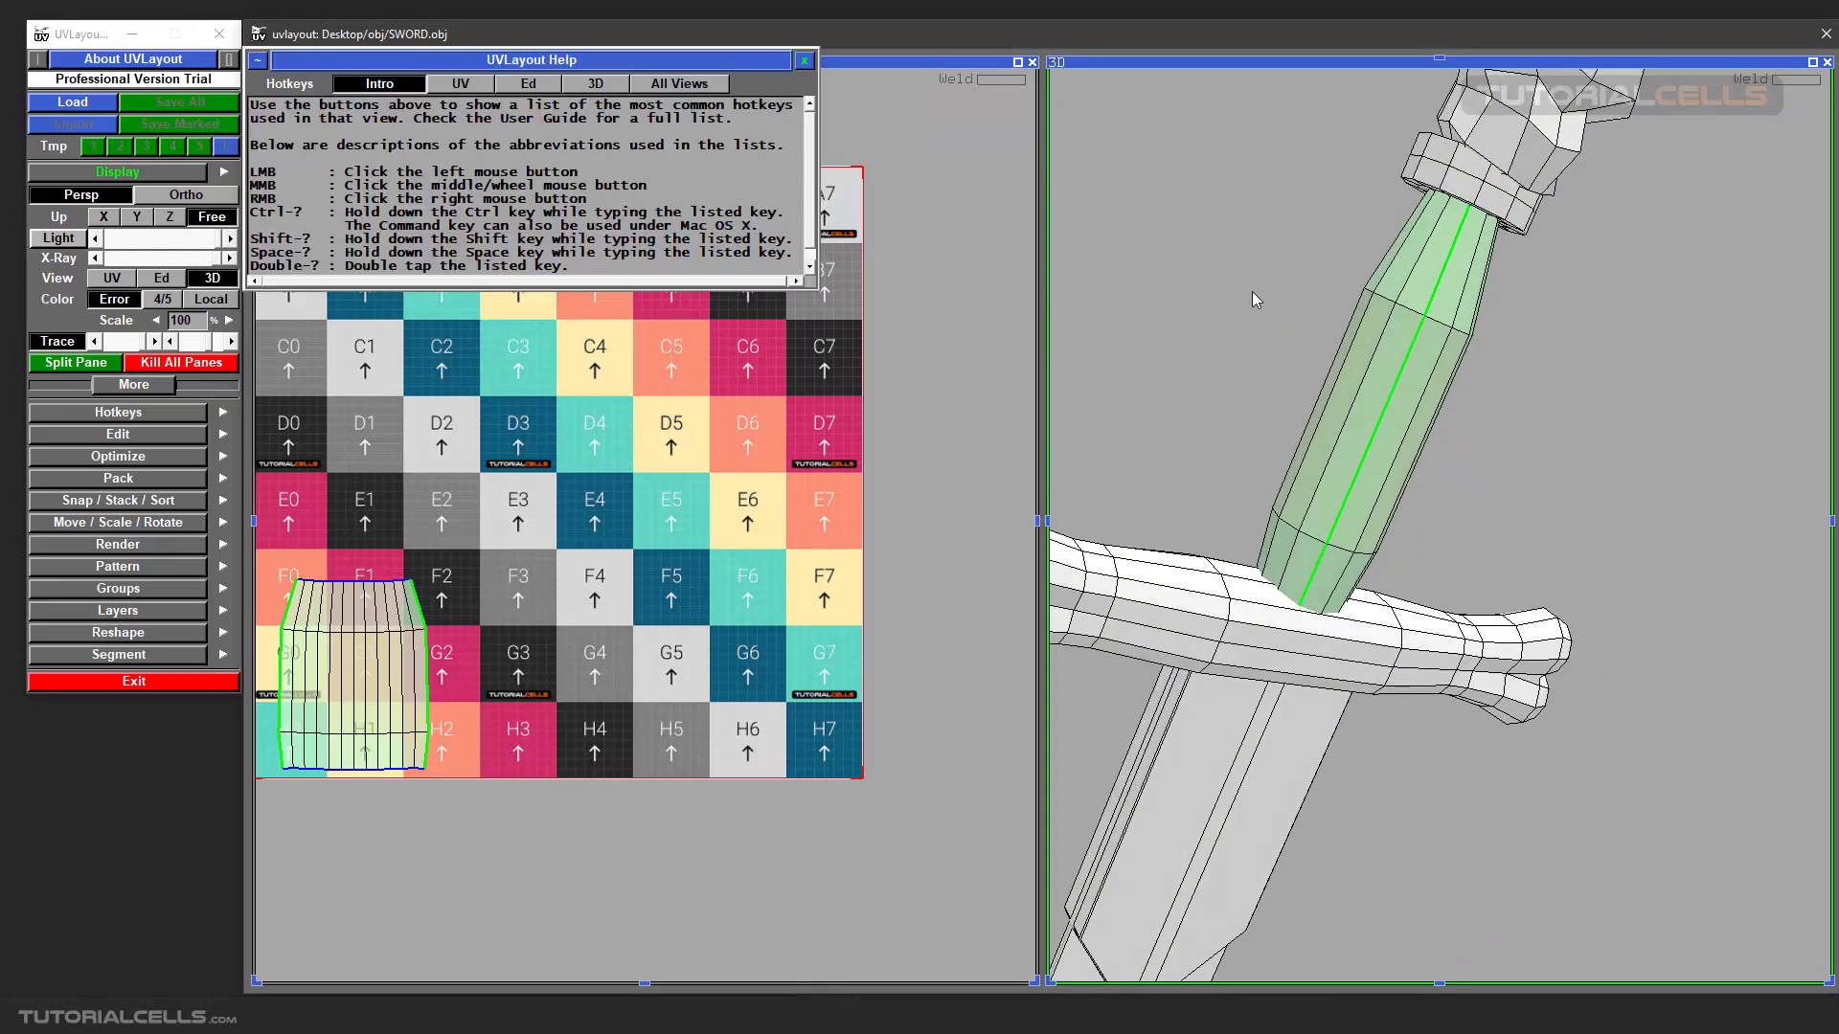
left_click(803, 62)
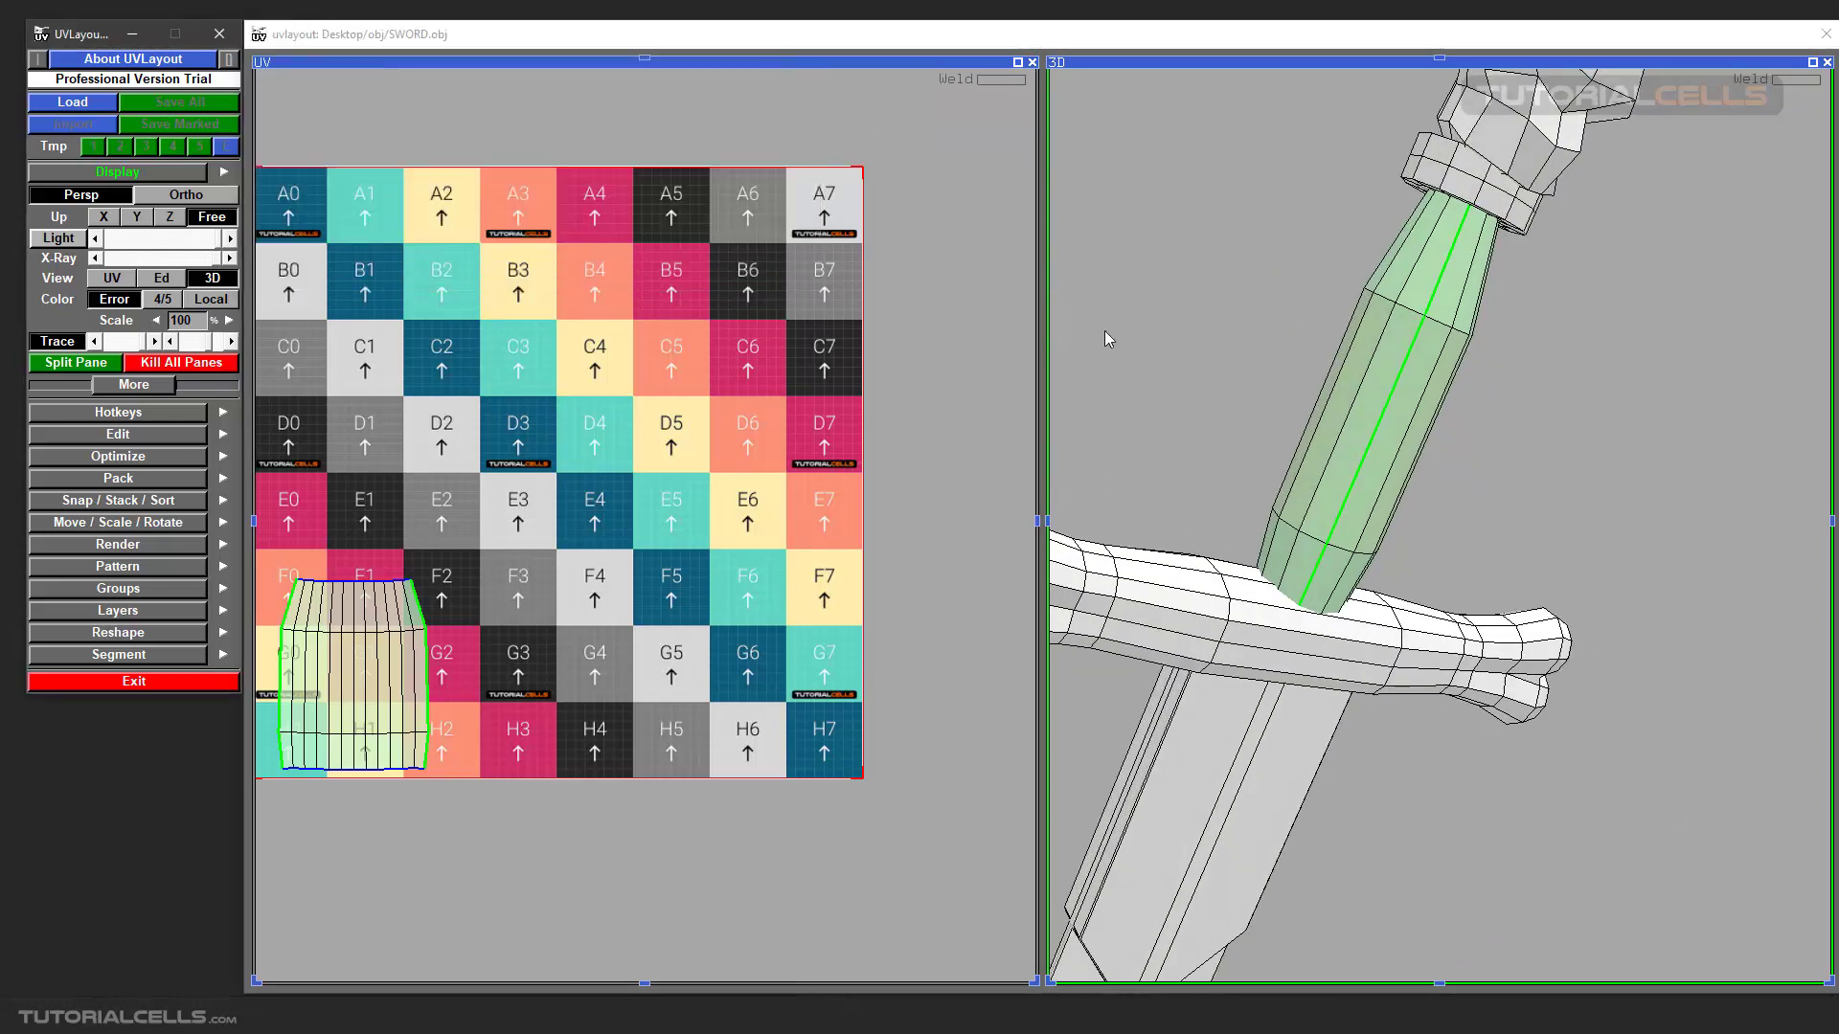
Display the checker image as a texture on the sword's grip in the 3D pane.
left_click_drag(1143, 347, 1455, 472)
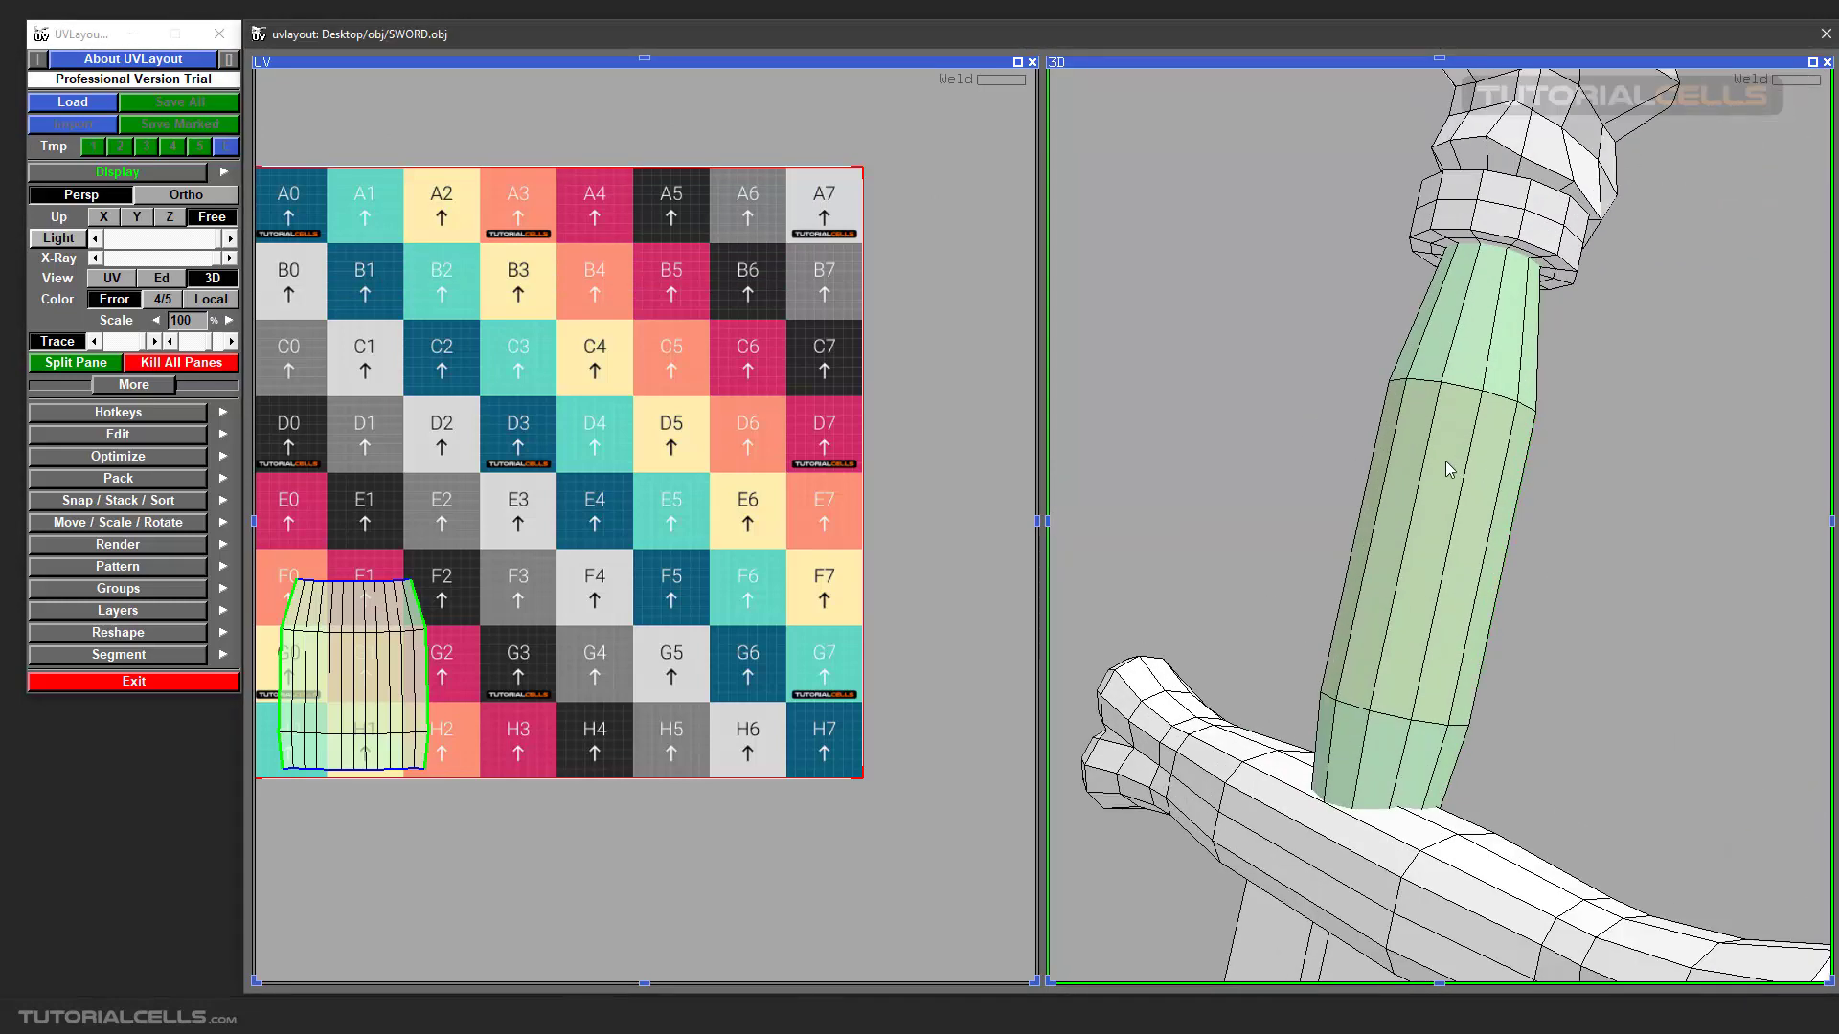
key("t")
left_click_drag(1445, 462, 1499, 518)
key("t")
Compare the checker squares on the textured grip from several sides with those behind its UV shell.
scroll(671, 525, "down", 2)
middle_click_drag(565, 527, 726, 531)
scroll(716, 526, "up", 3)
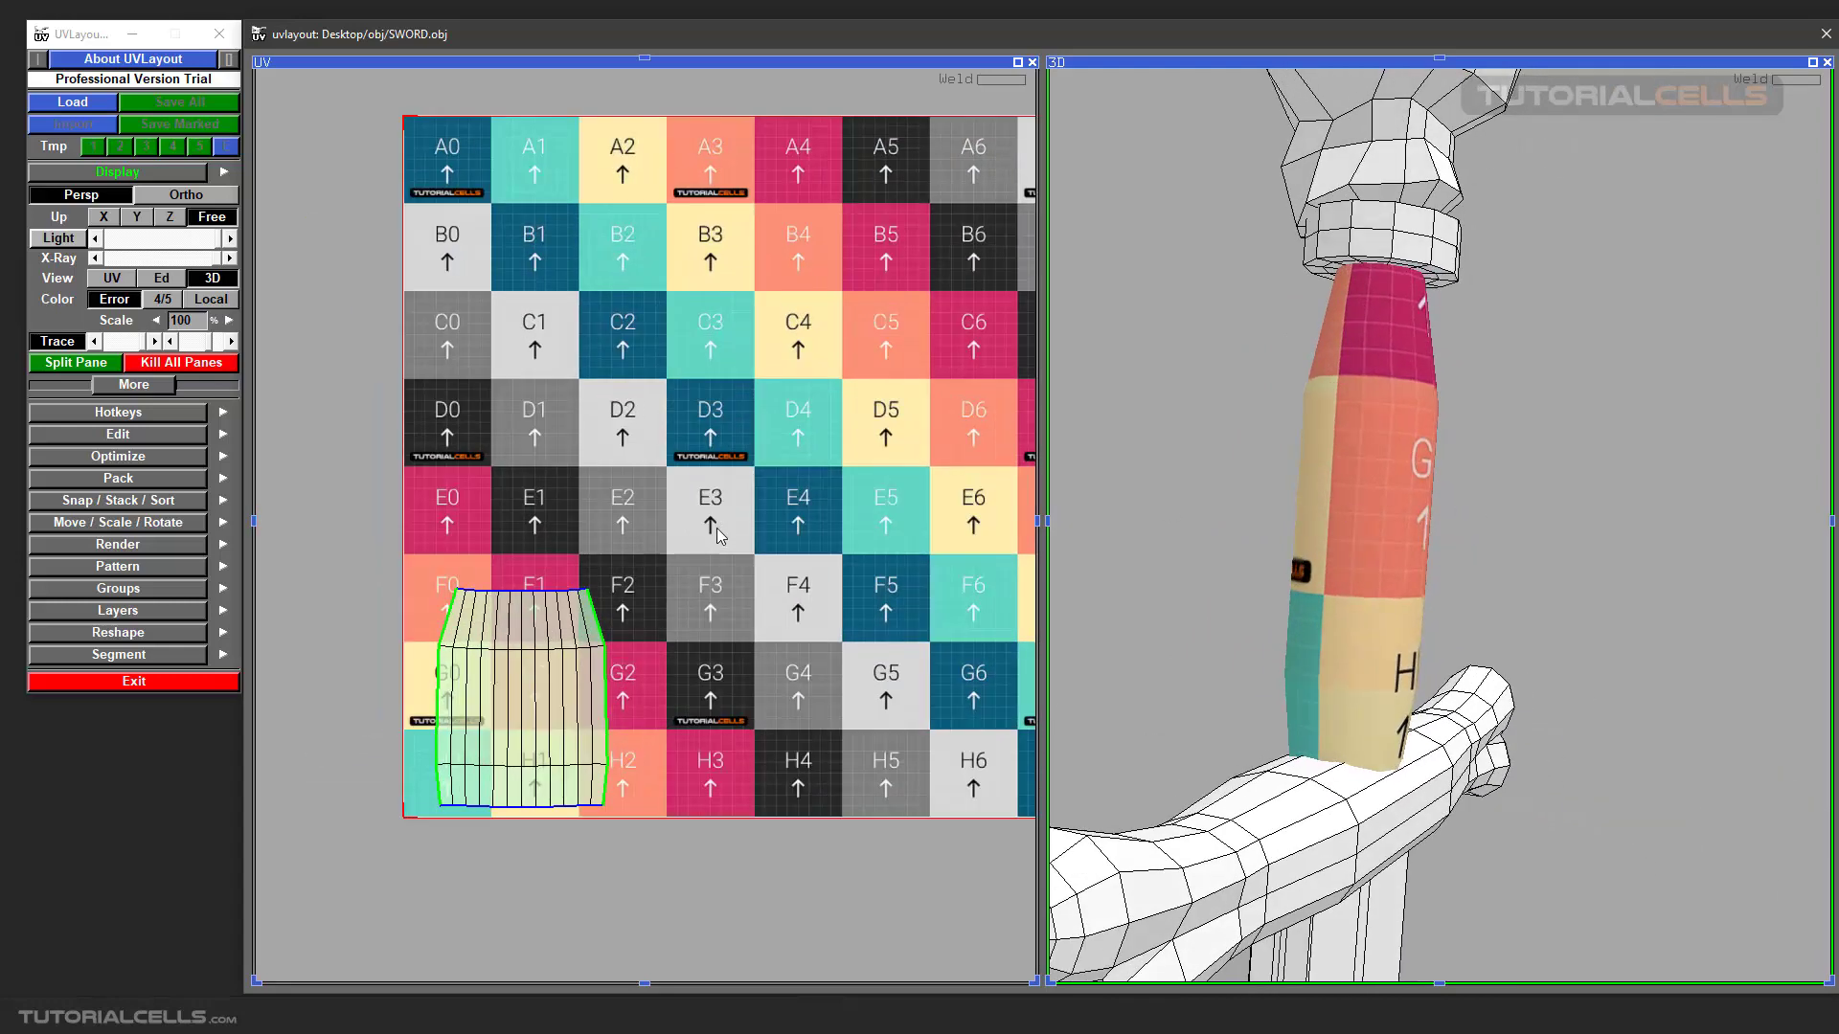
scroll(638, 535, "up", 3)
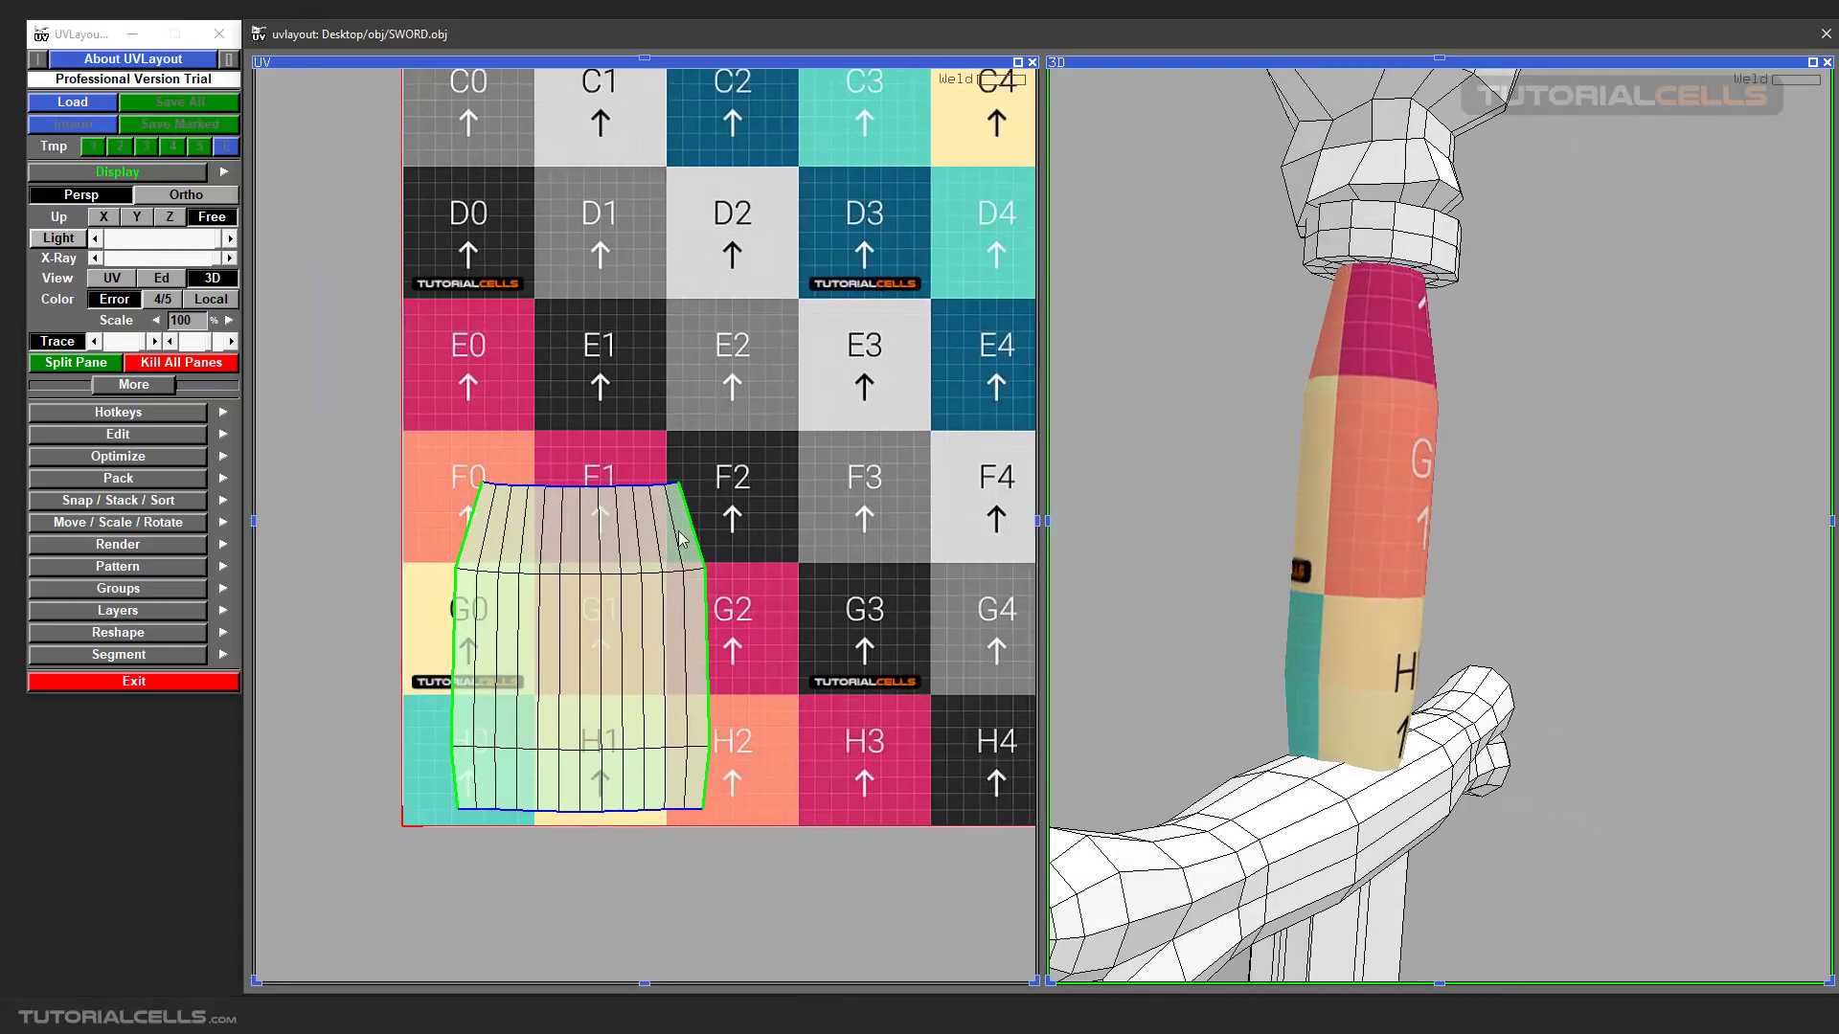
middle_click_drag(678, 531, 682, 525)
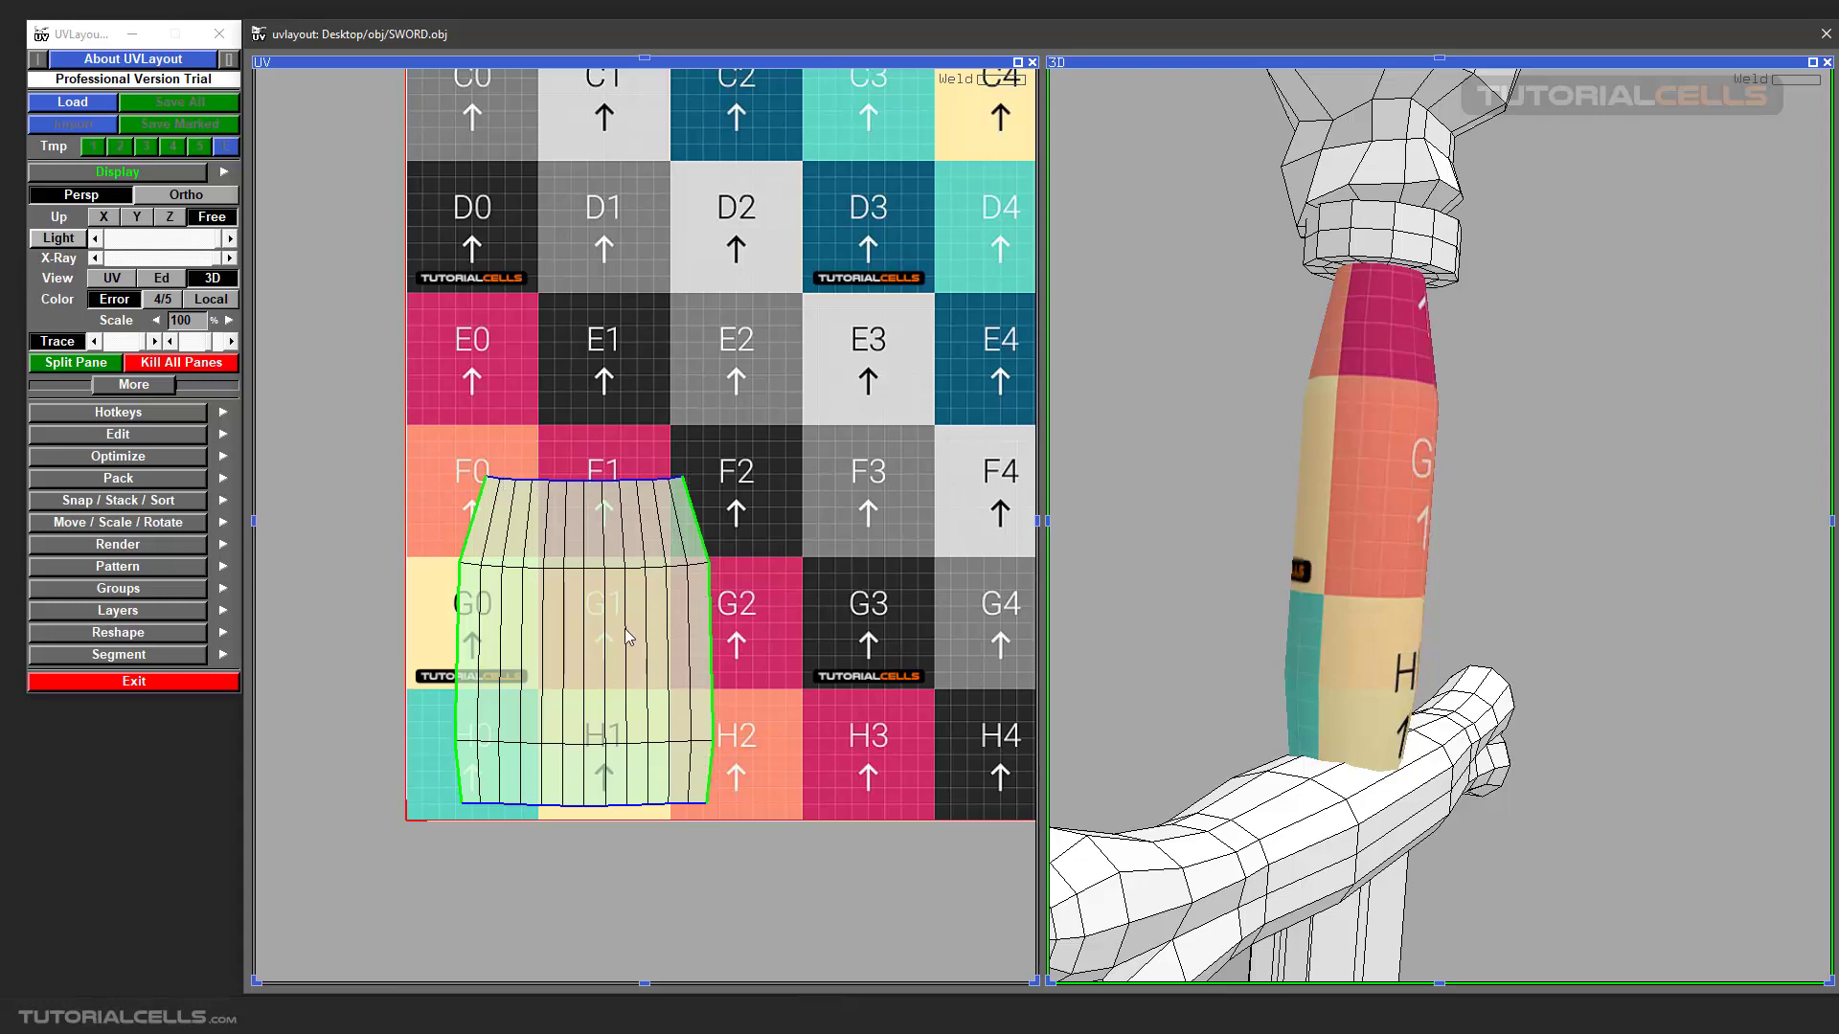
left_click_drag(1287, 477, 1437, 484)
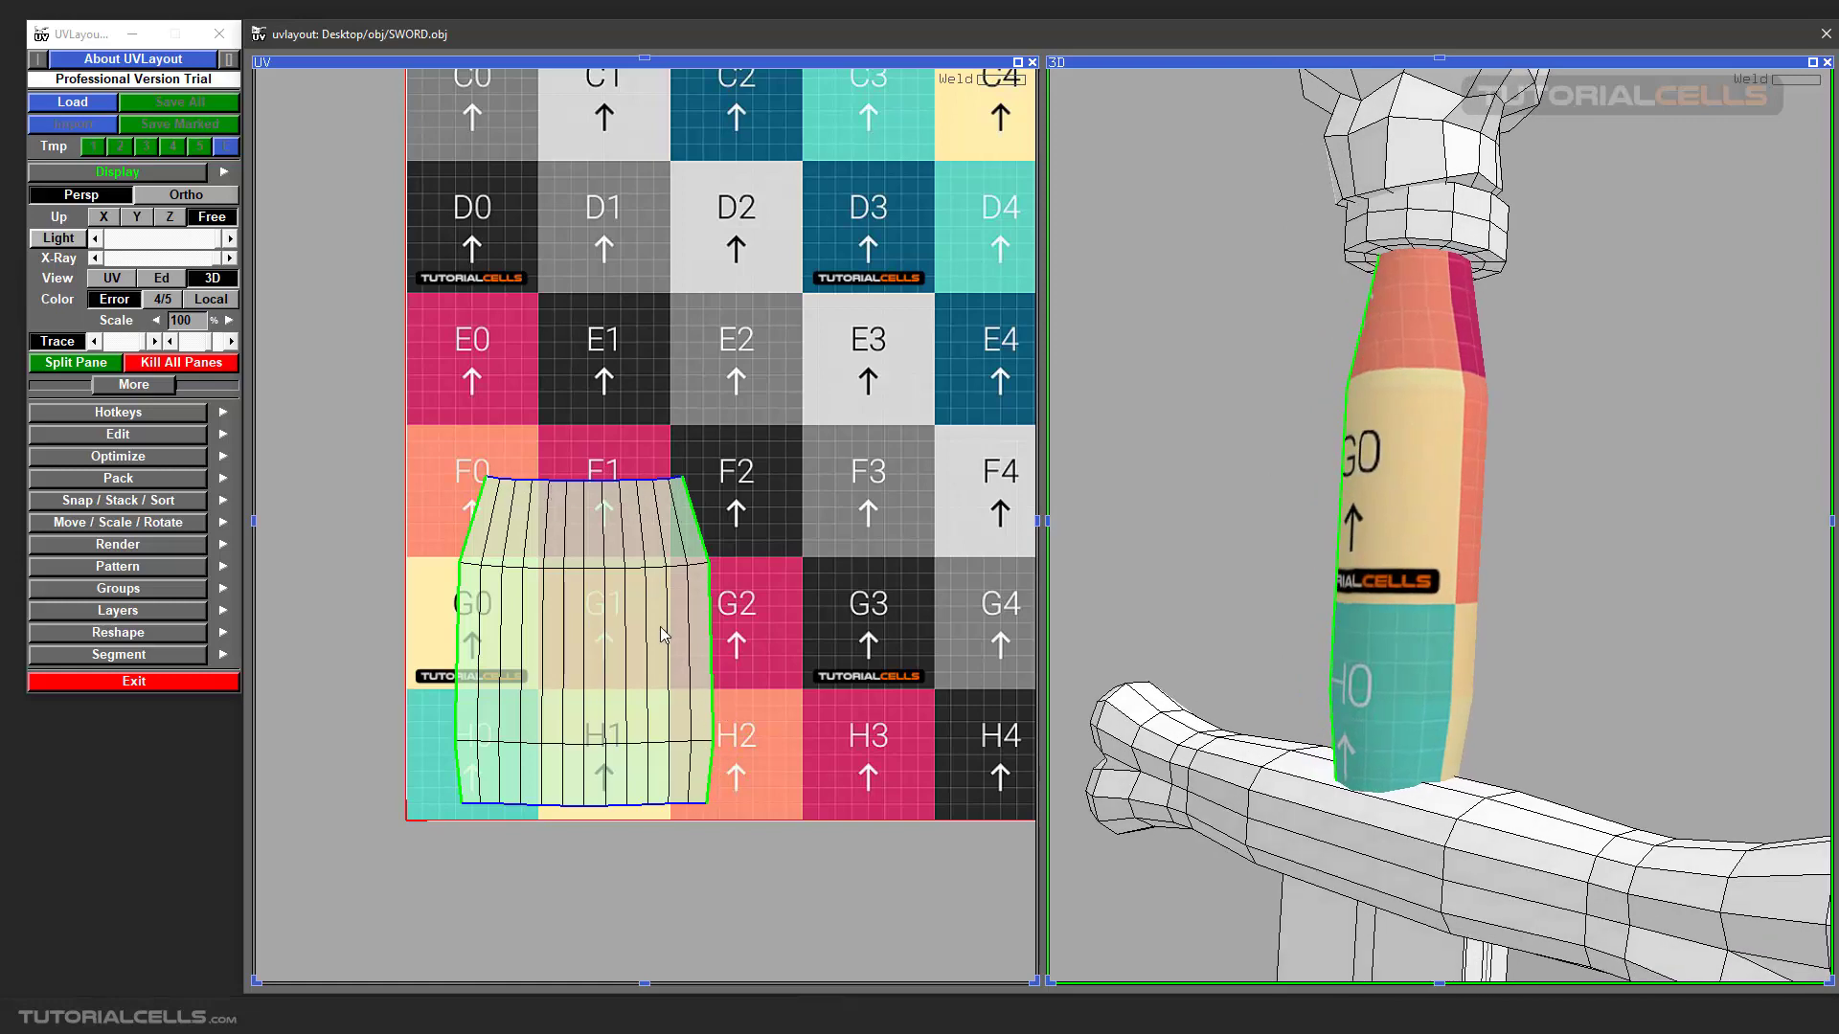
left_click_drag(1398, 491, 1169, 504)
scroll(646, 552, "up", 1)
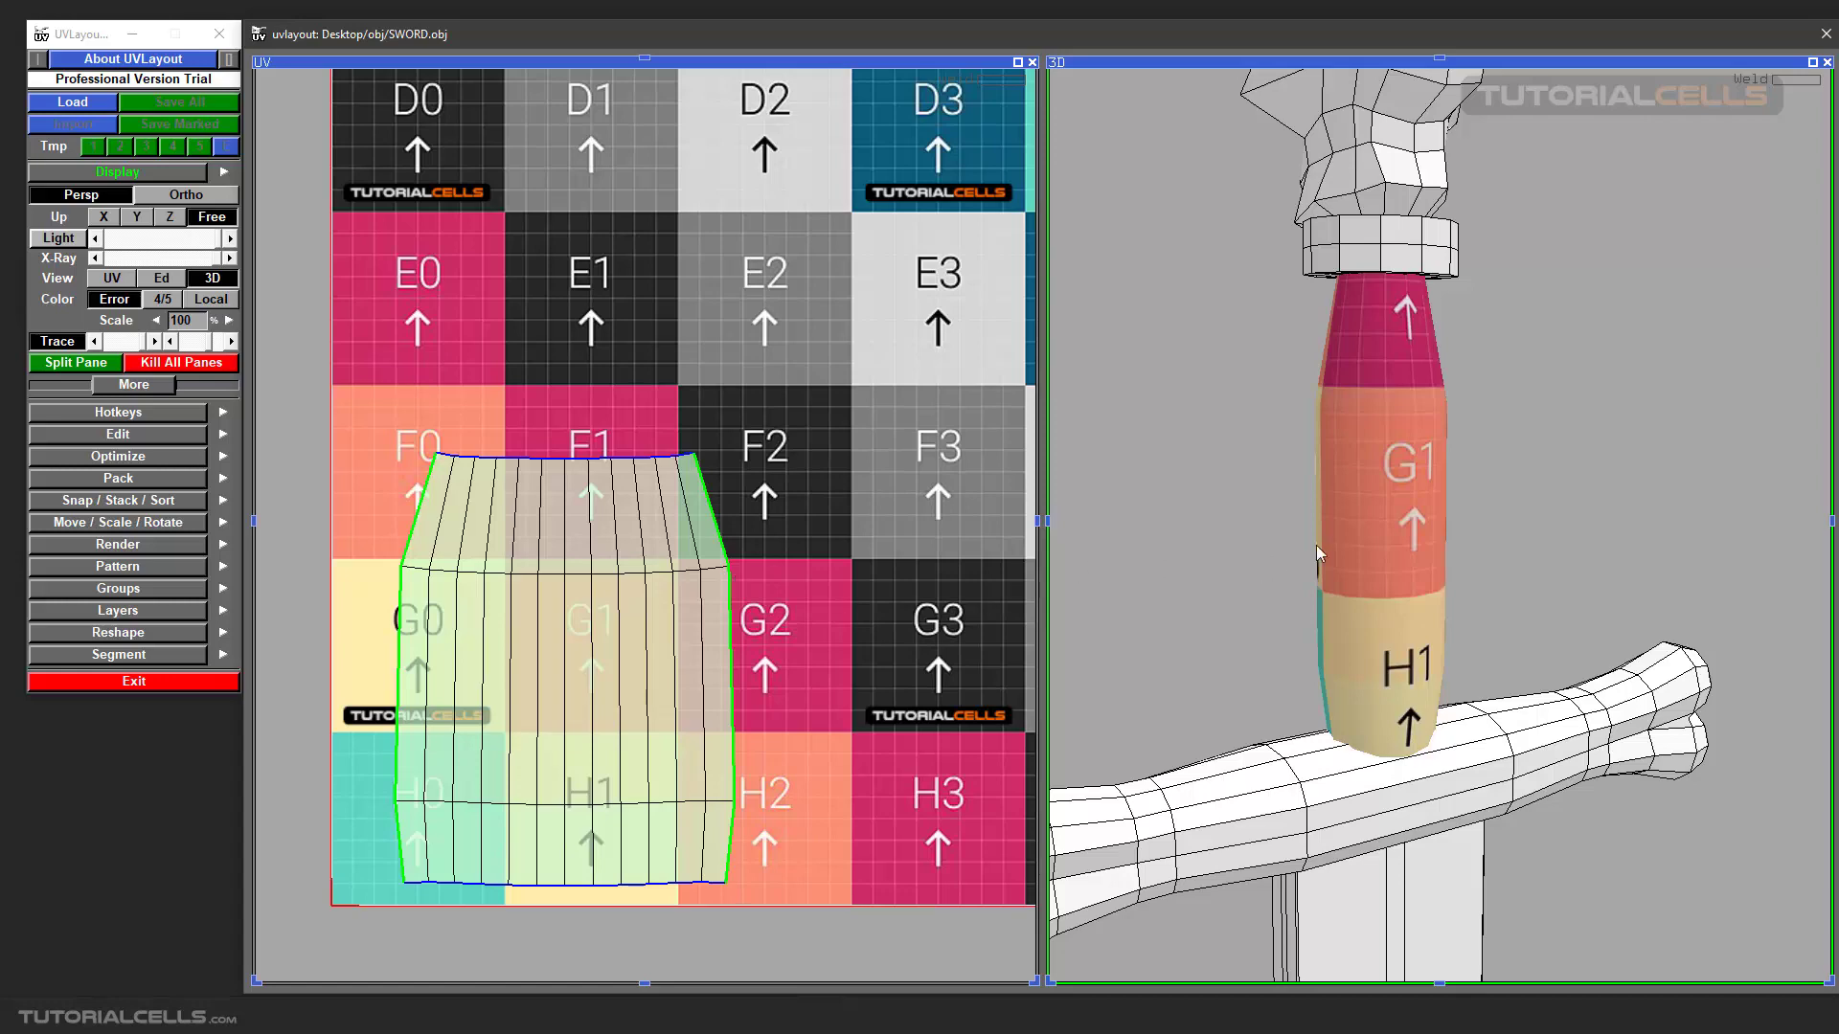
left_click_drag(1316, 545, 1256, 526)
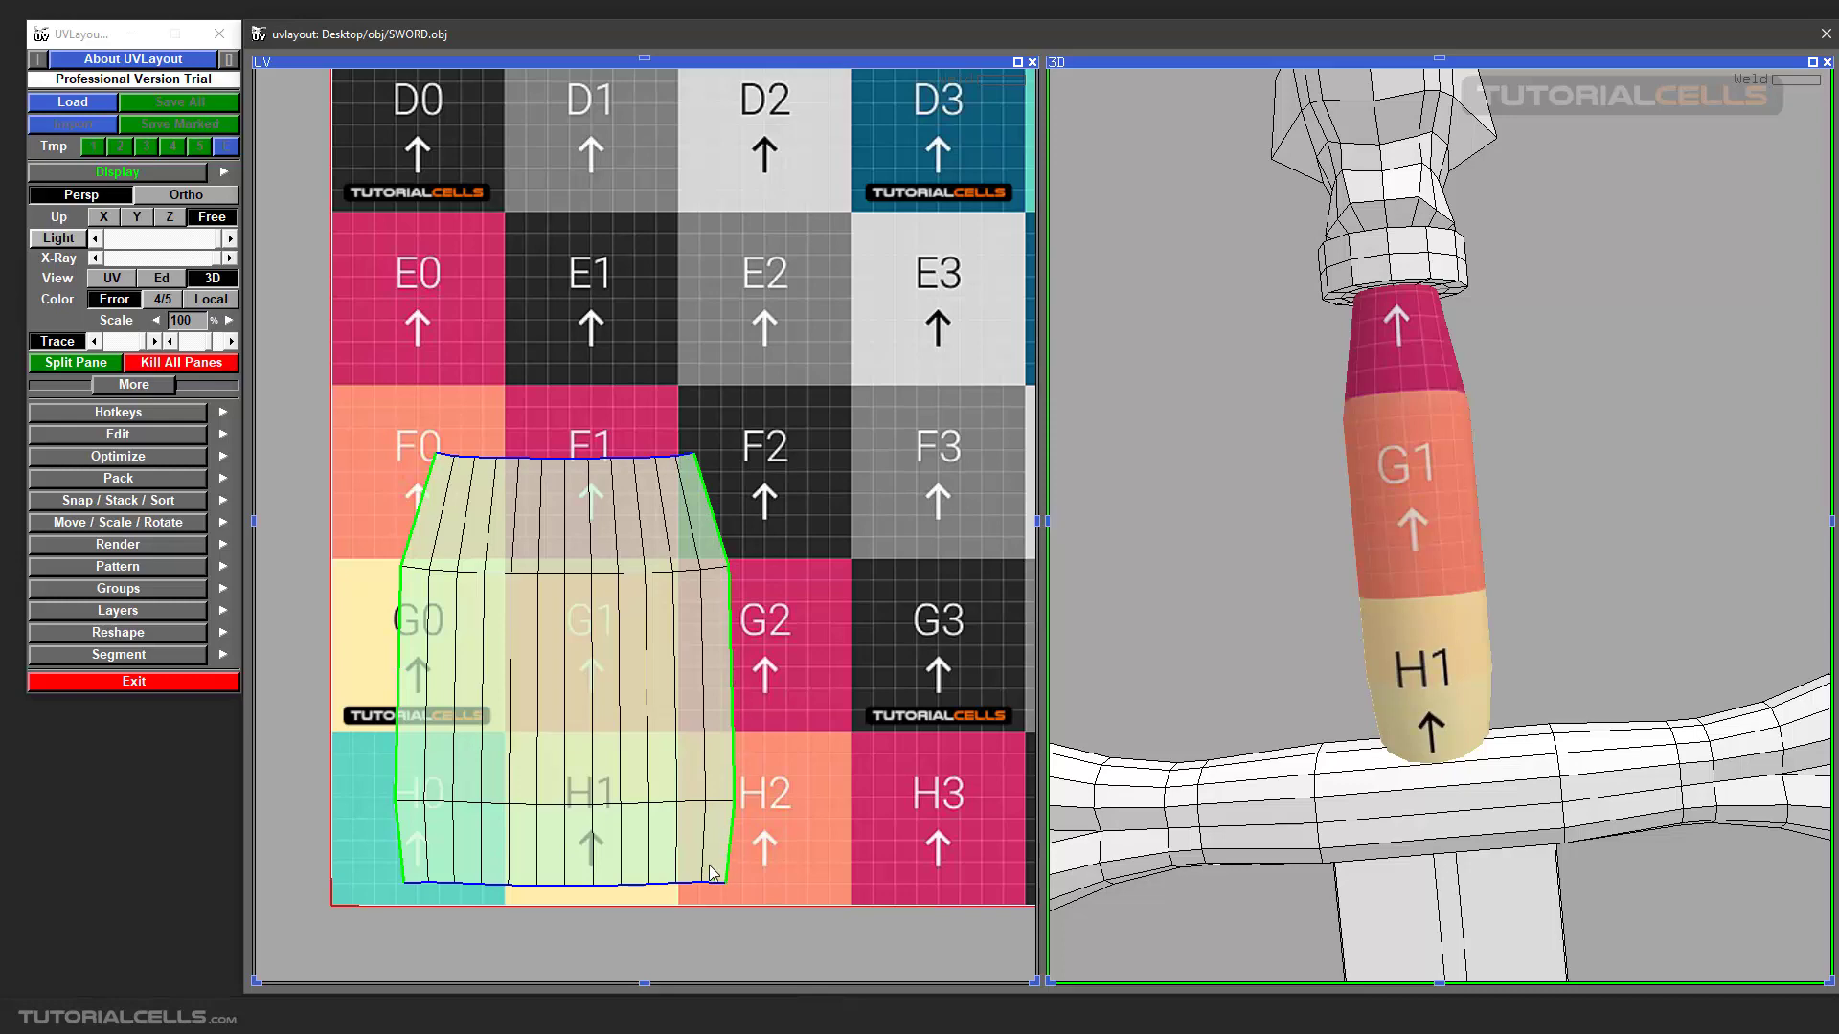
left_click_drag(1394, 473, 1327, 500)
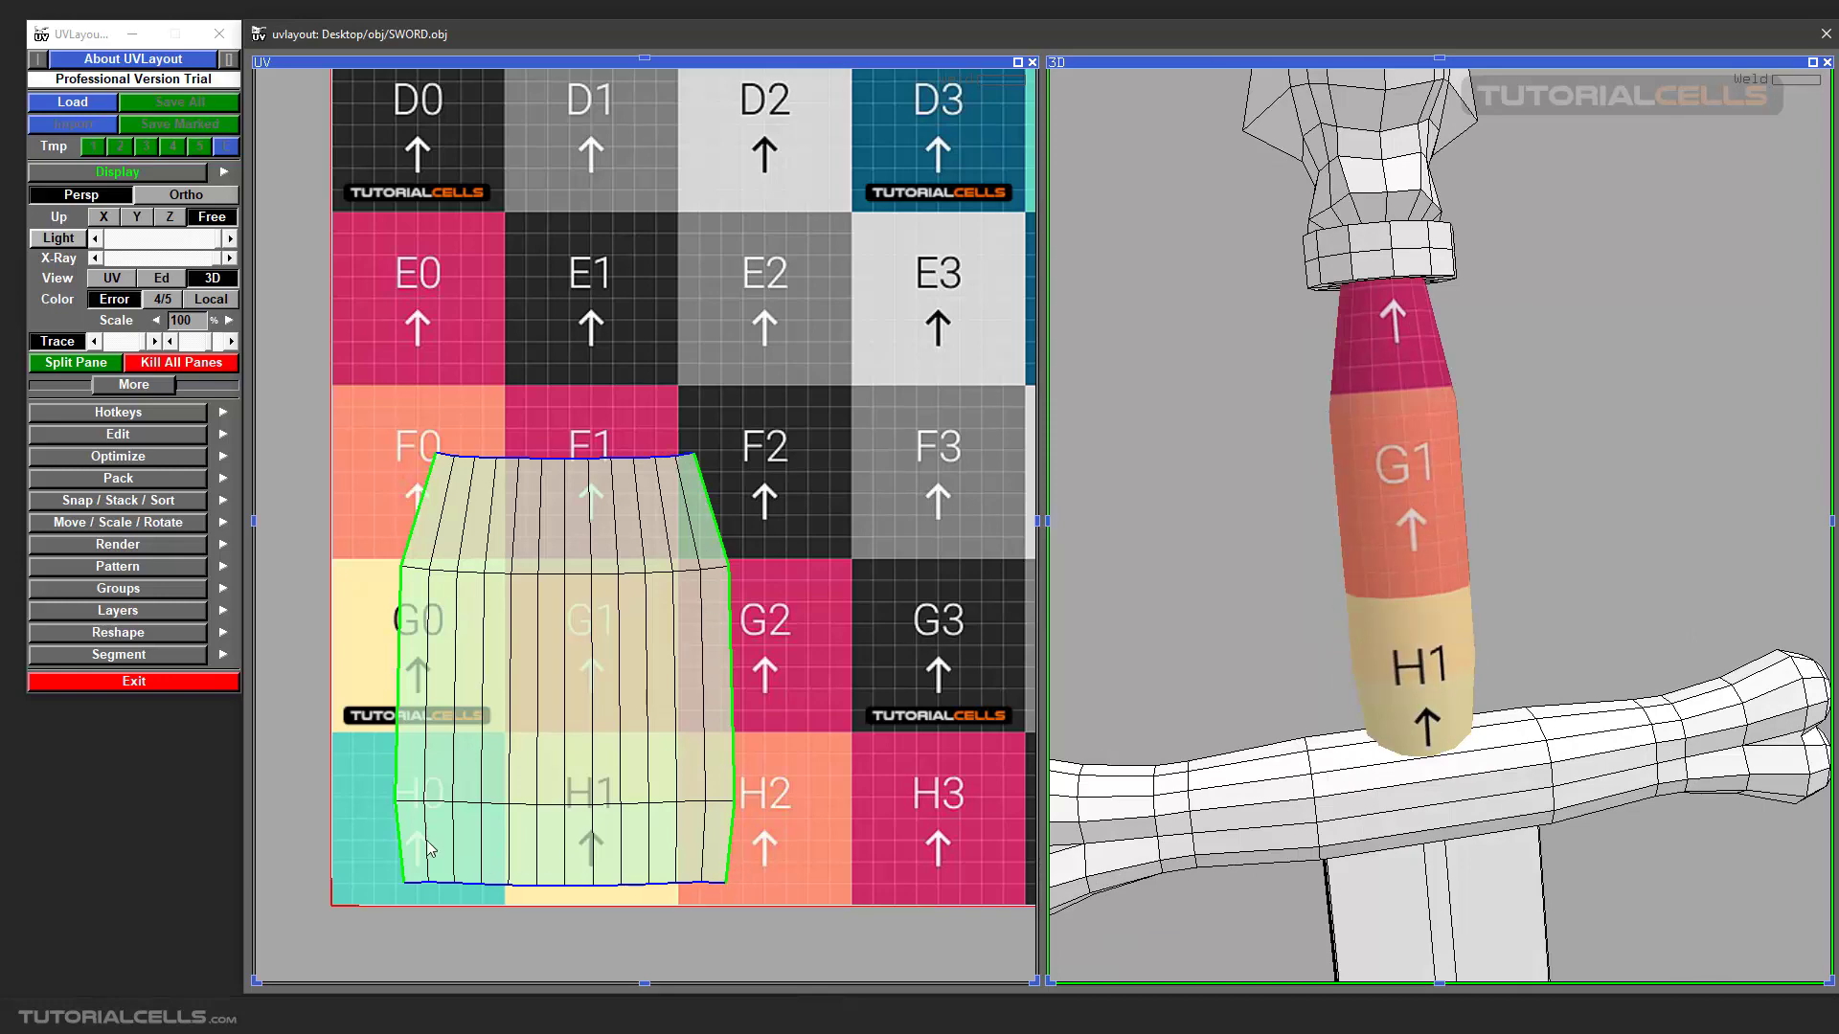
scroll(605, 583, "down", 2)
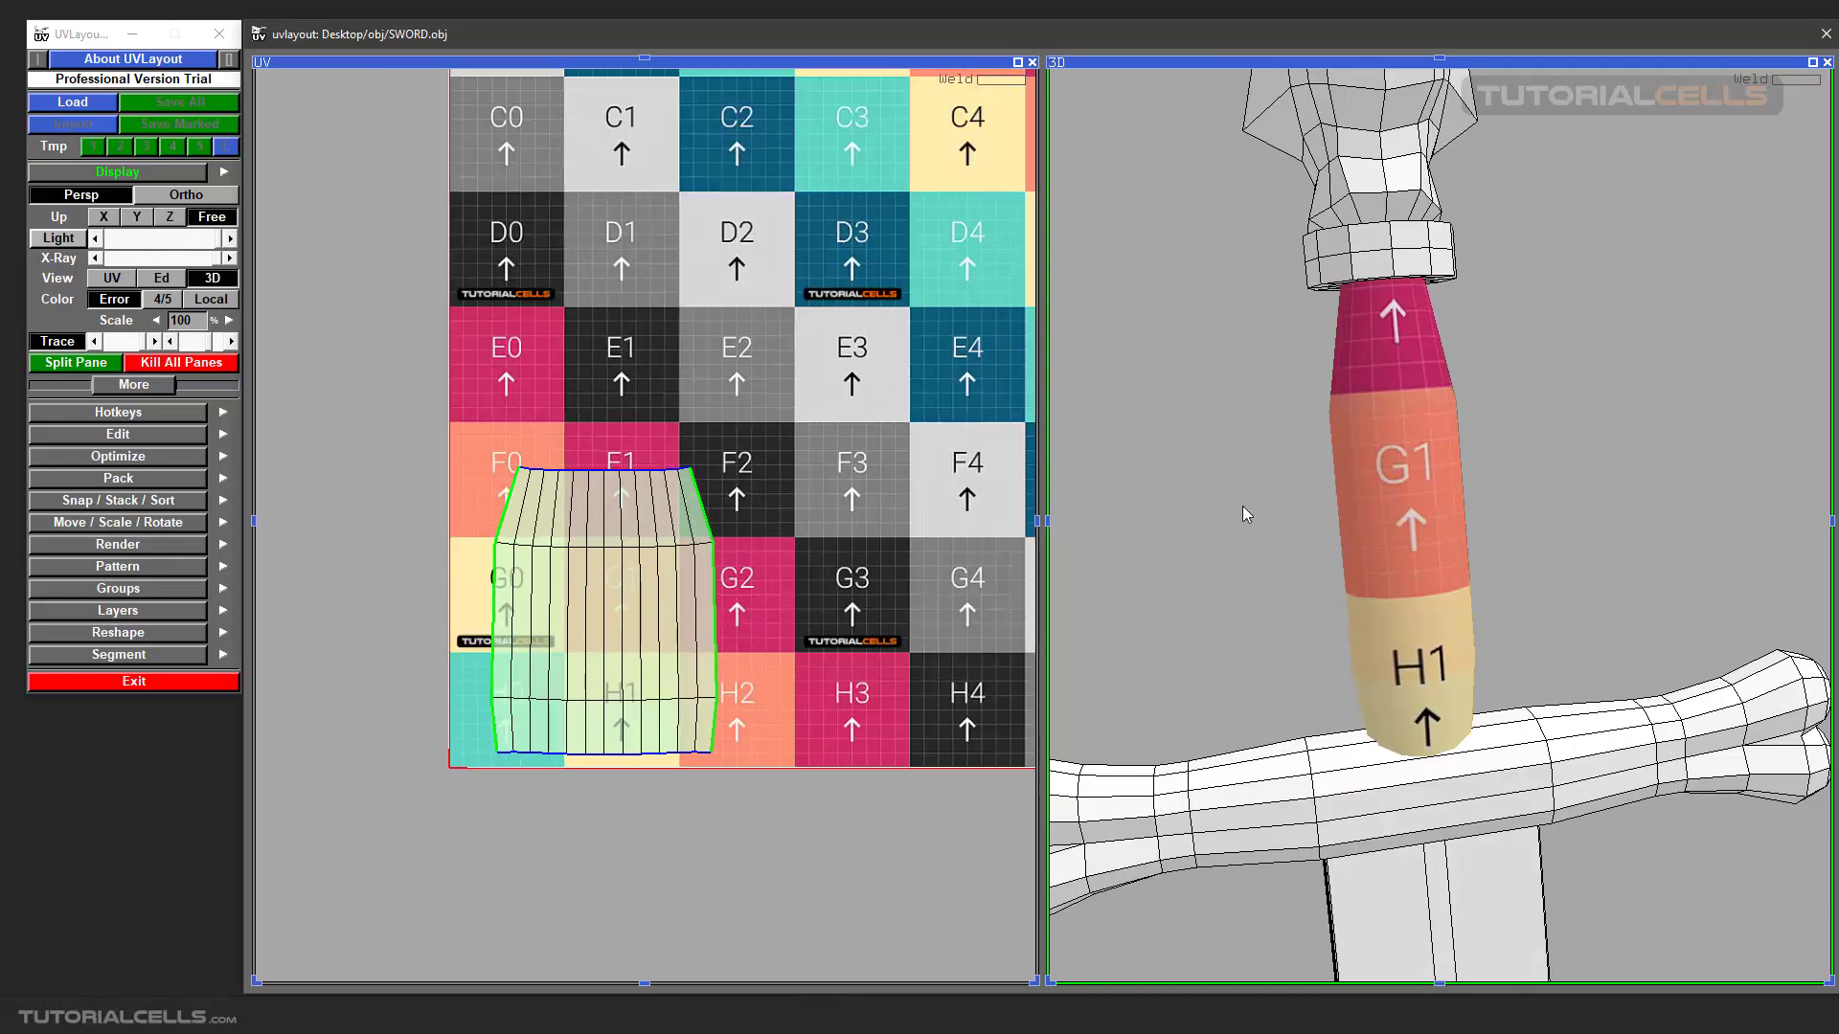
left_click_drag(1397, 494, 1370, 495)
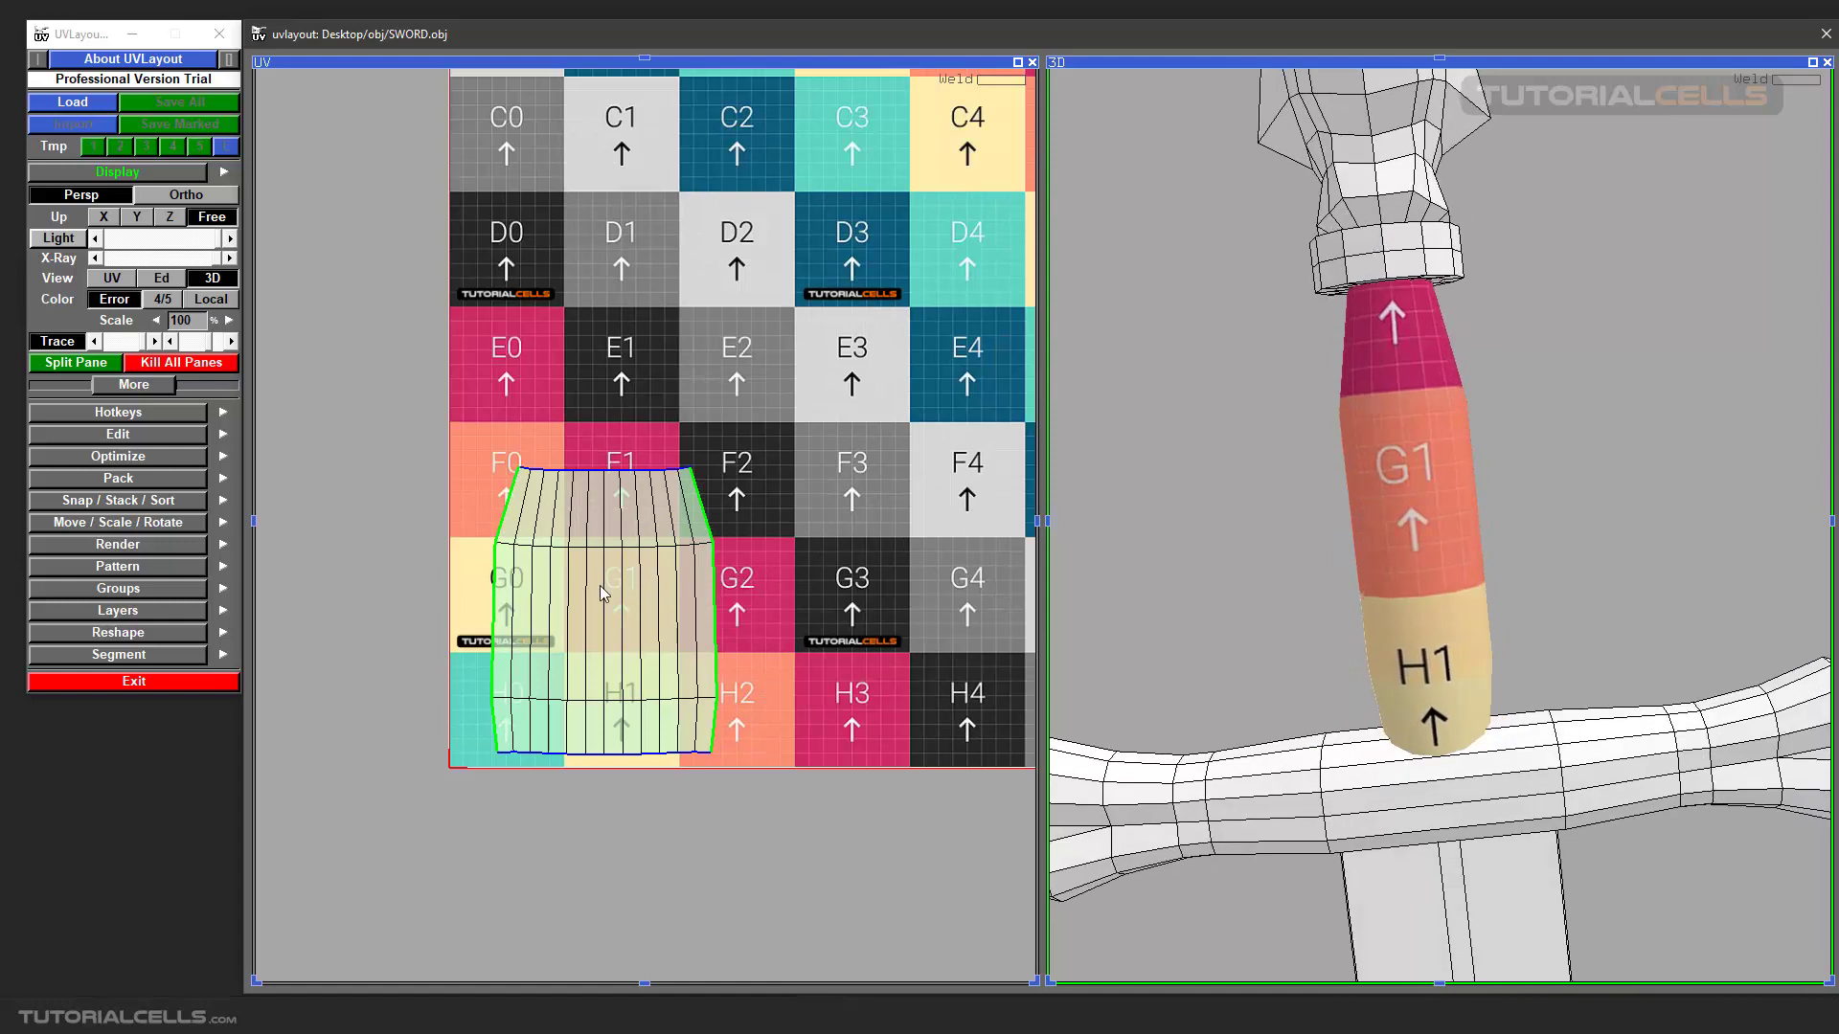
middle_click_drag(591, 596, 605, 590)
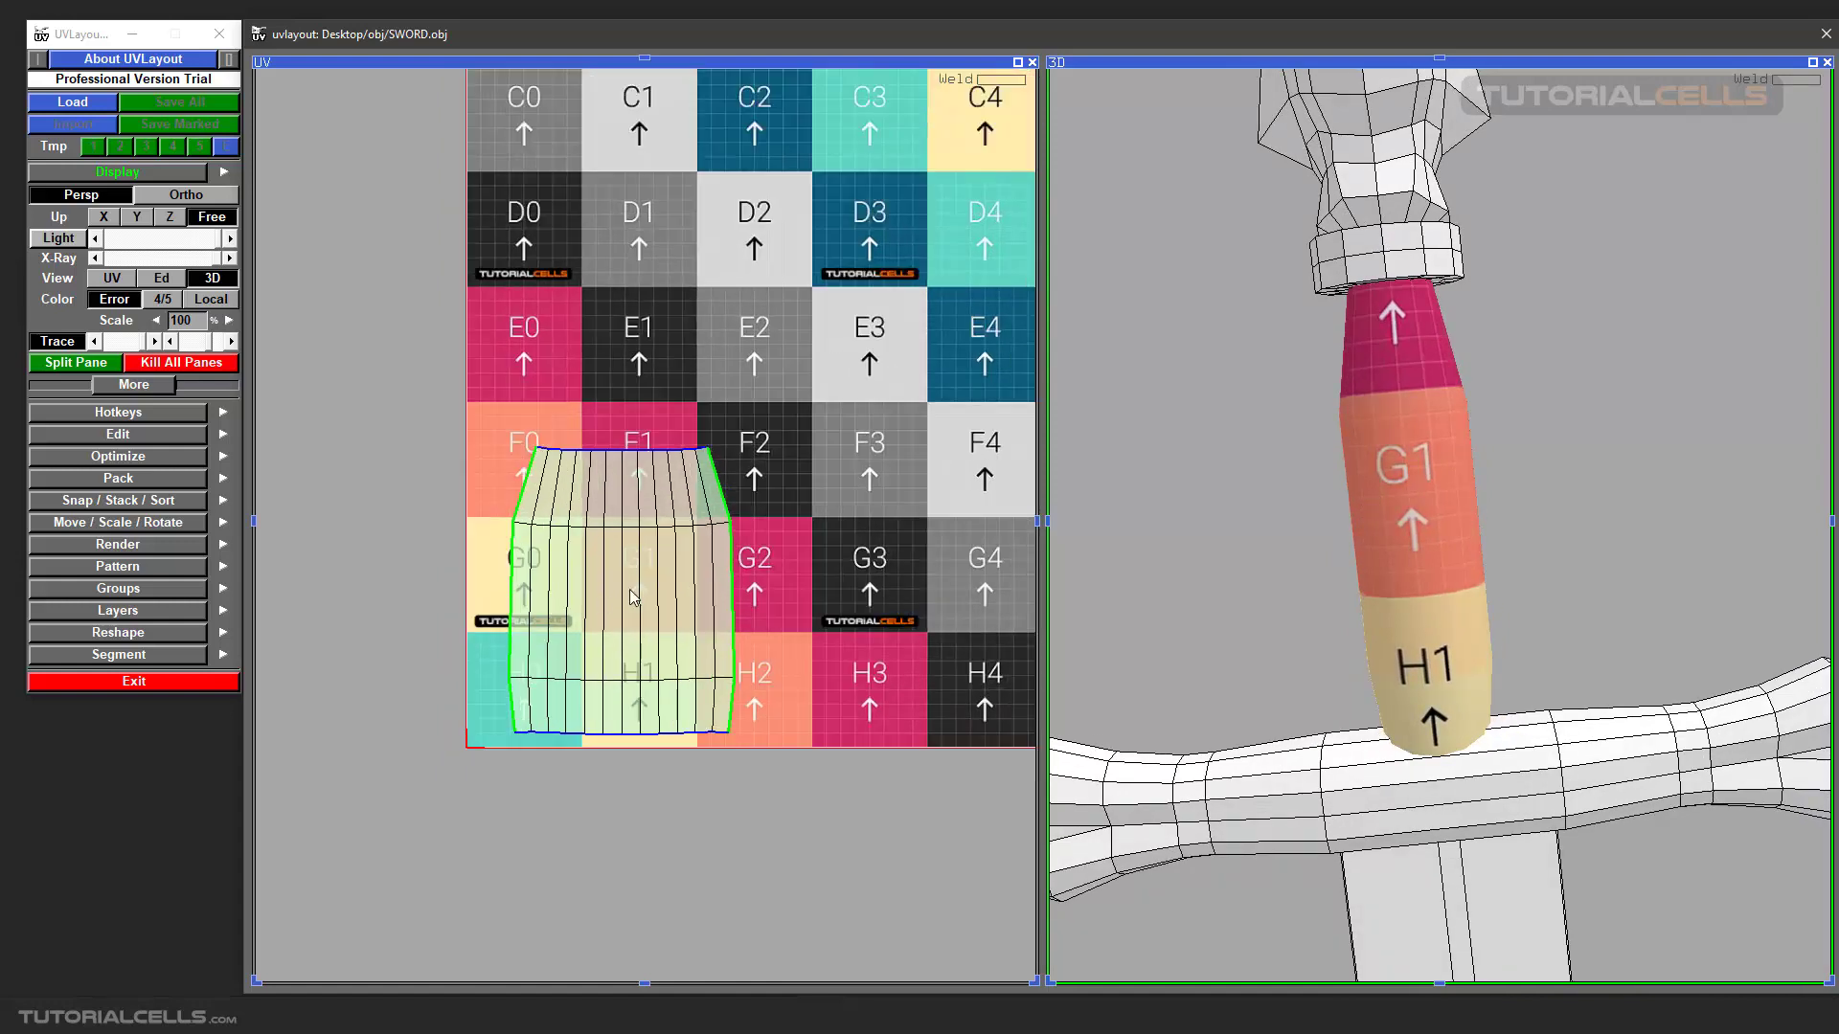
Move the grip's UV shell over checker squares F2, F3, G2 and G3 and inspect the texture on the 3D grip.
middle_click_drag(634, 598, 821, 530)
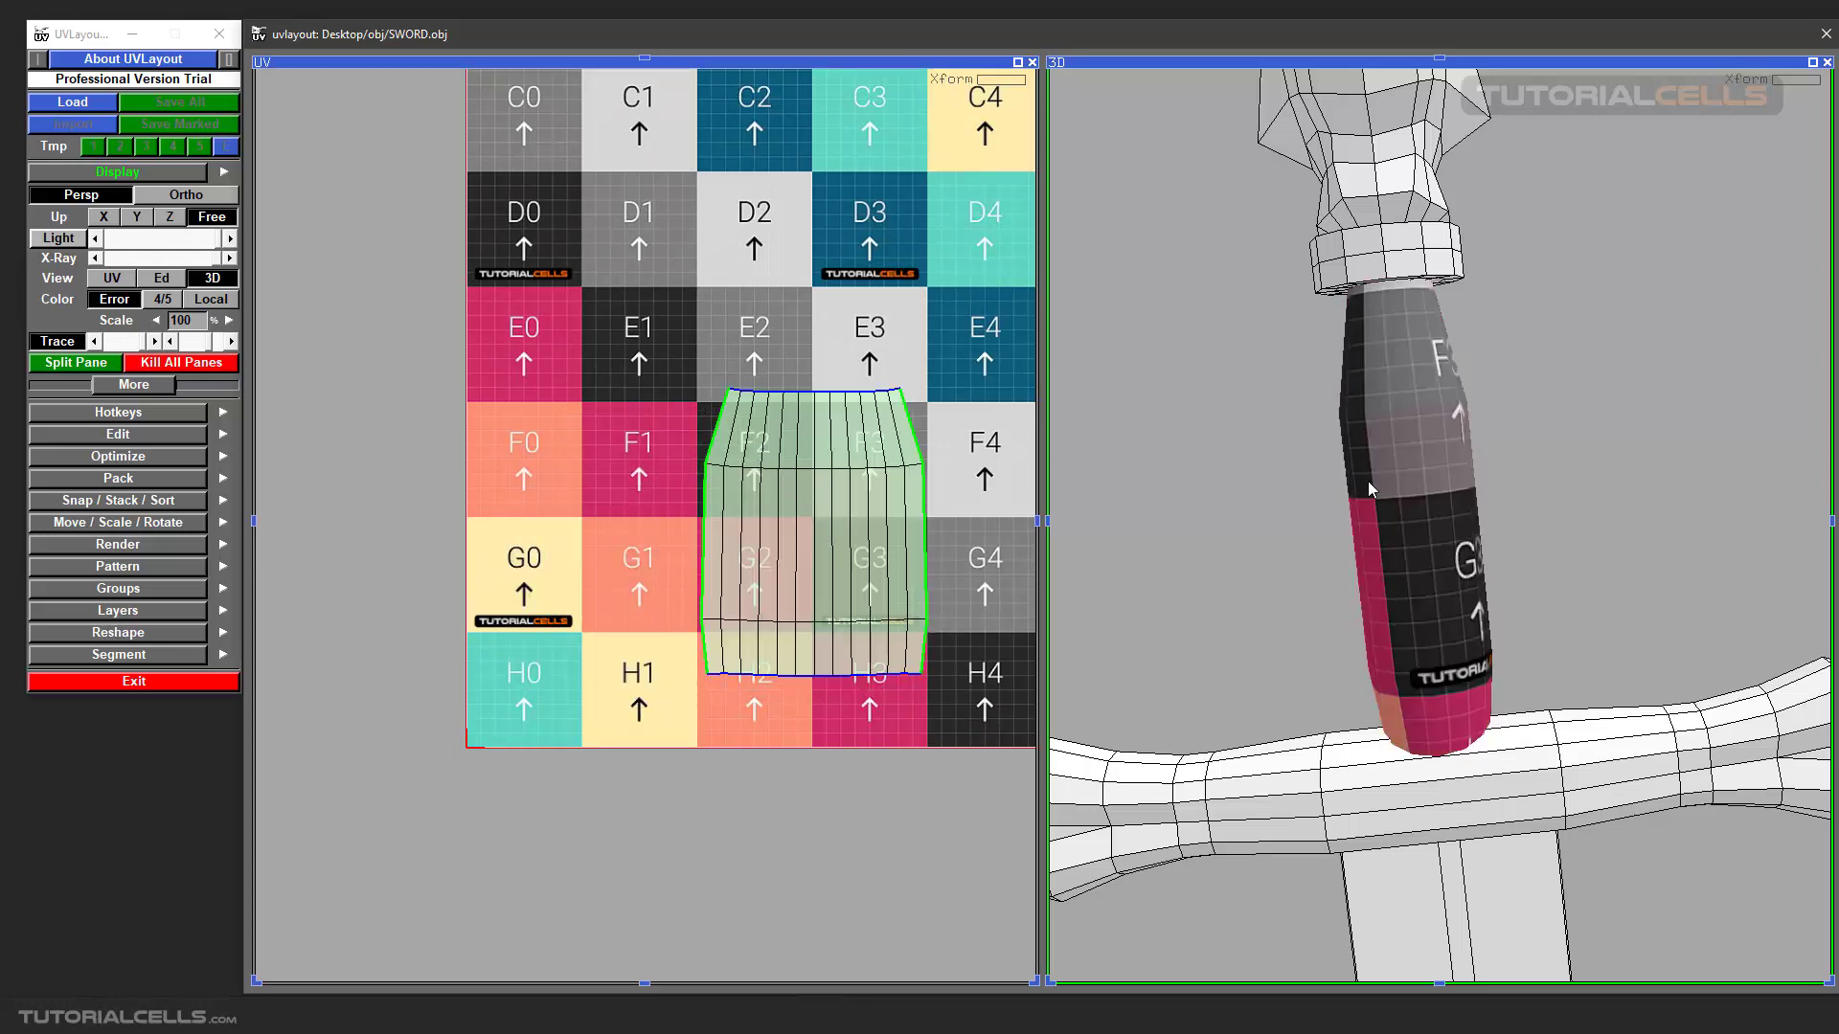
left_click_drag(1368, 481, 1202, 426)
scroll(874, 424, "up", 3)
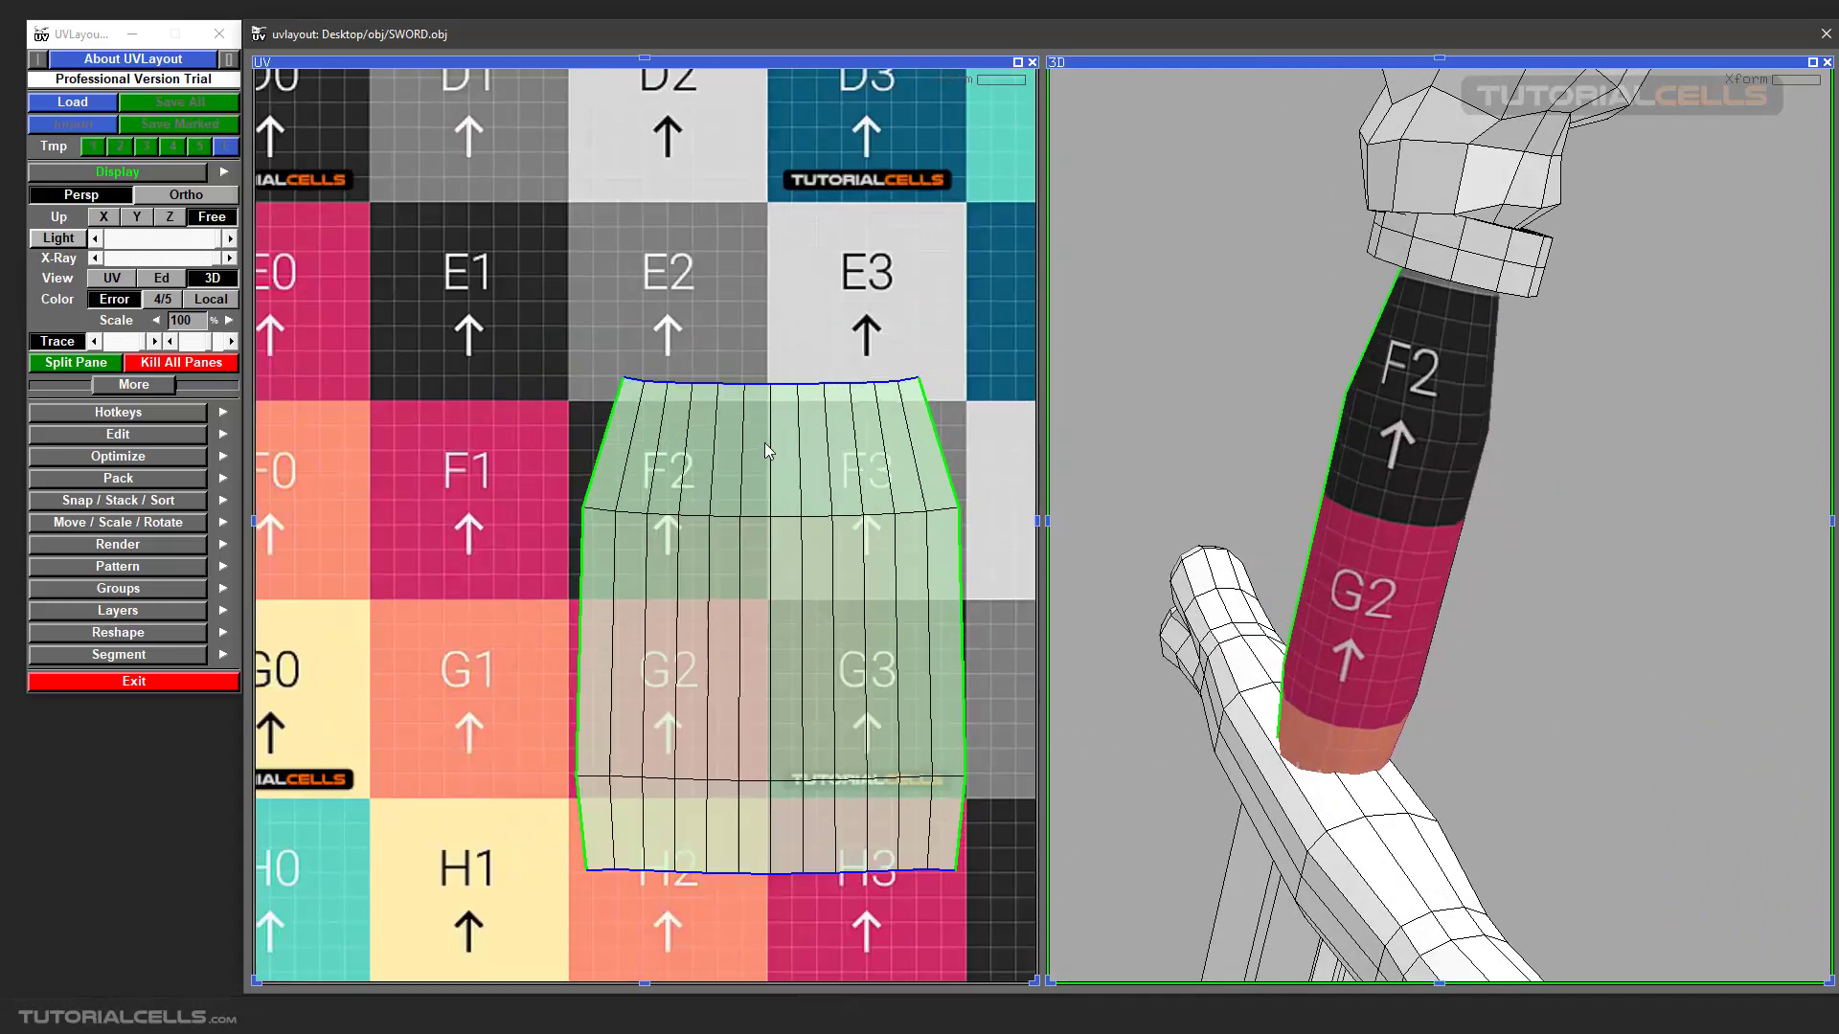
mouse_move(1363, 467)
left_mouse_down()
mouse_move(1371, 451)
mouse_move(1353, 456)
left_mouse_up()
scroll(1341, 458, "up", 1)
scroll(710, 517, "up", 1)
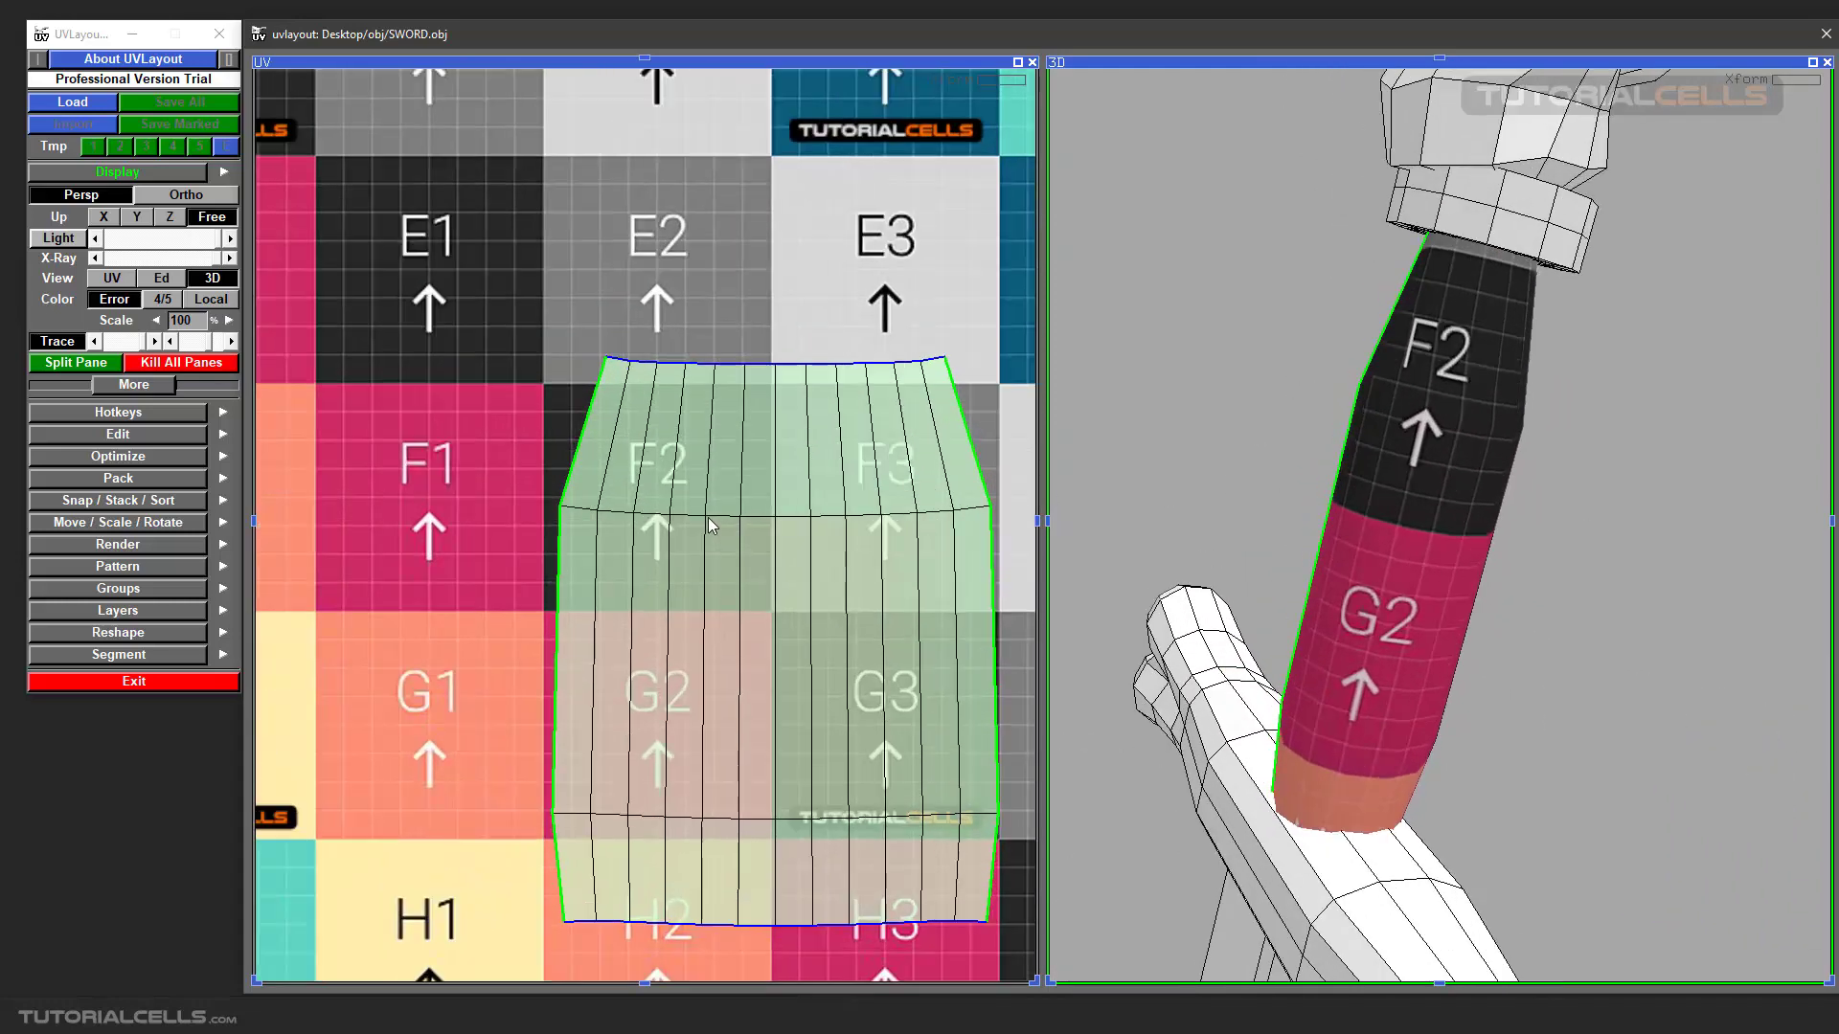
scroll(709, 518, "down", 1)
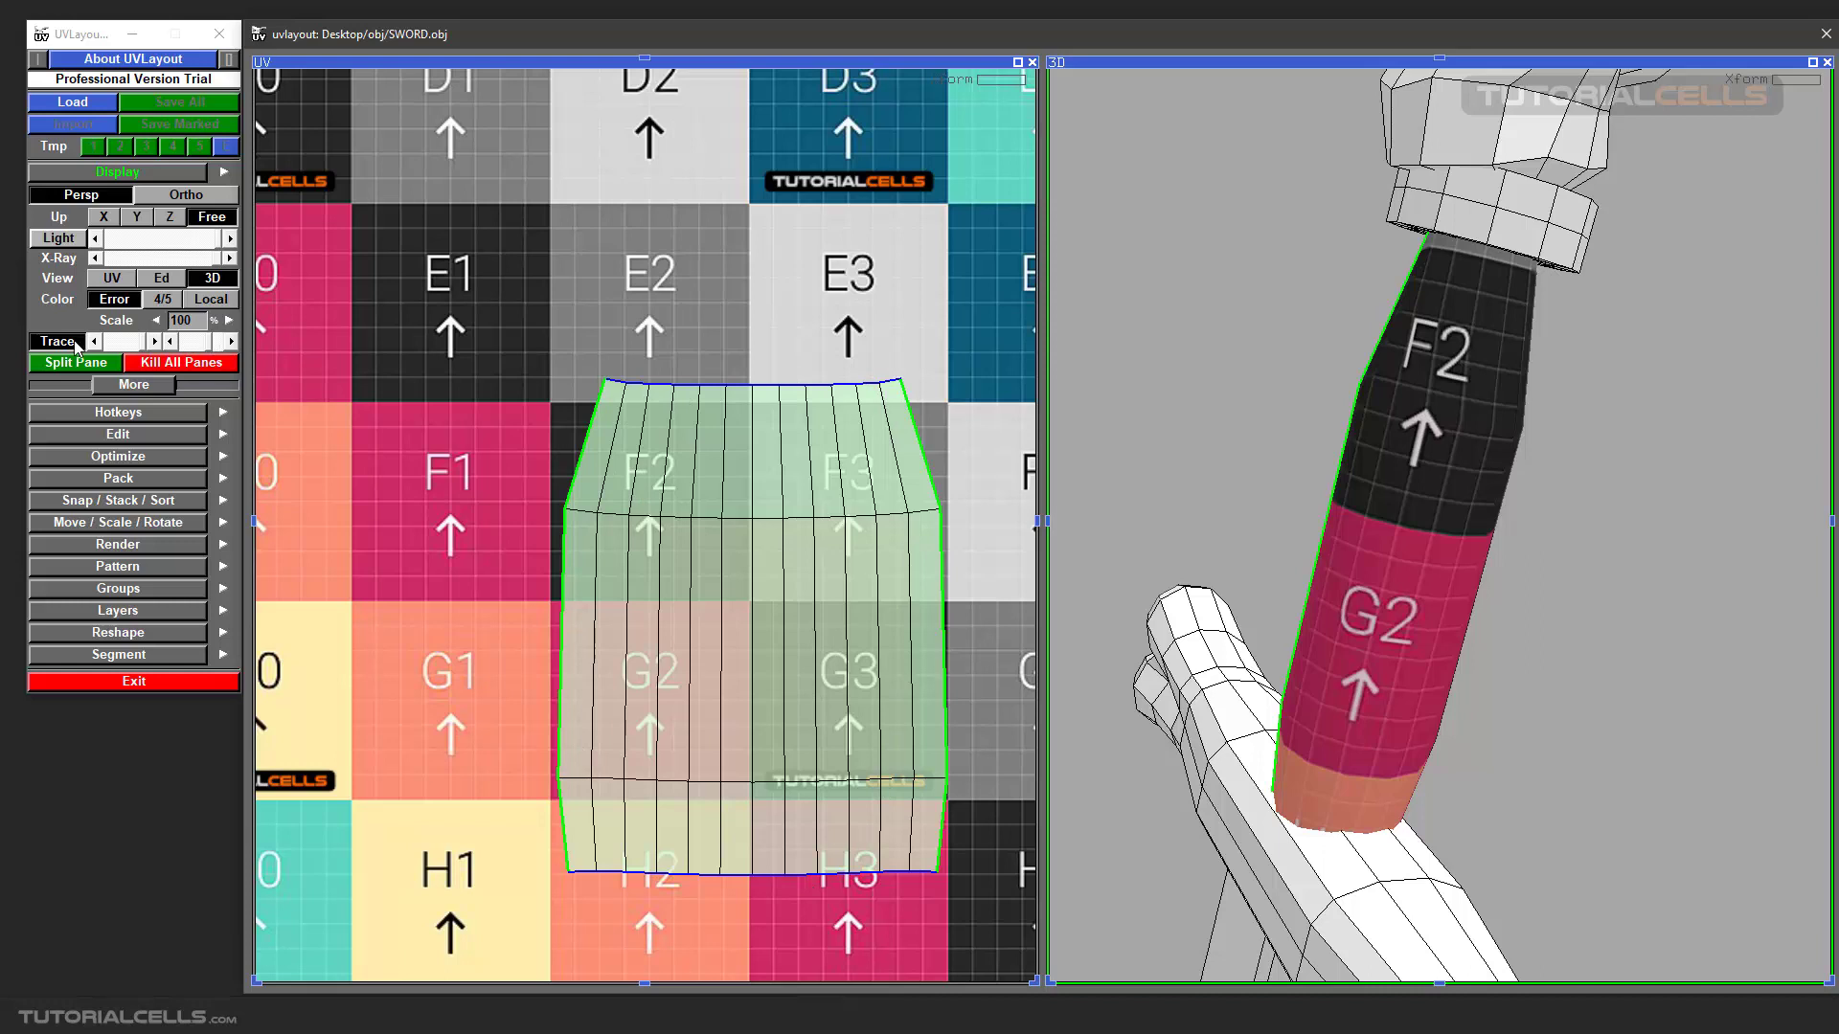
mouse_move(213, 345)
left_mouse_down()
mouse_move(196, 345)
mouse_move(212, 350)
left_mouse_up()
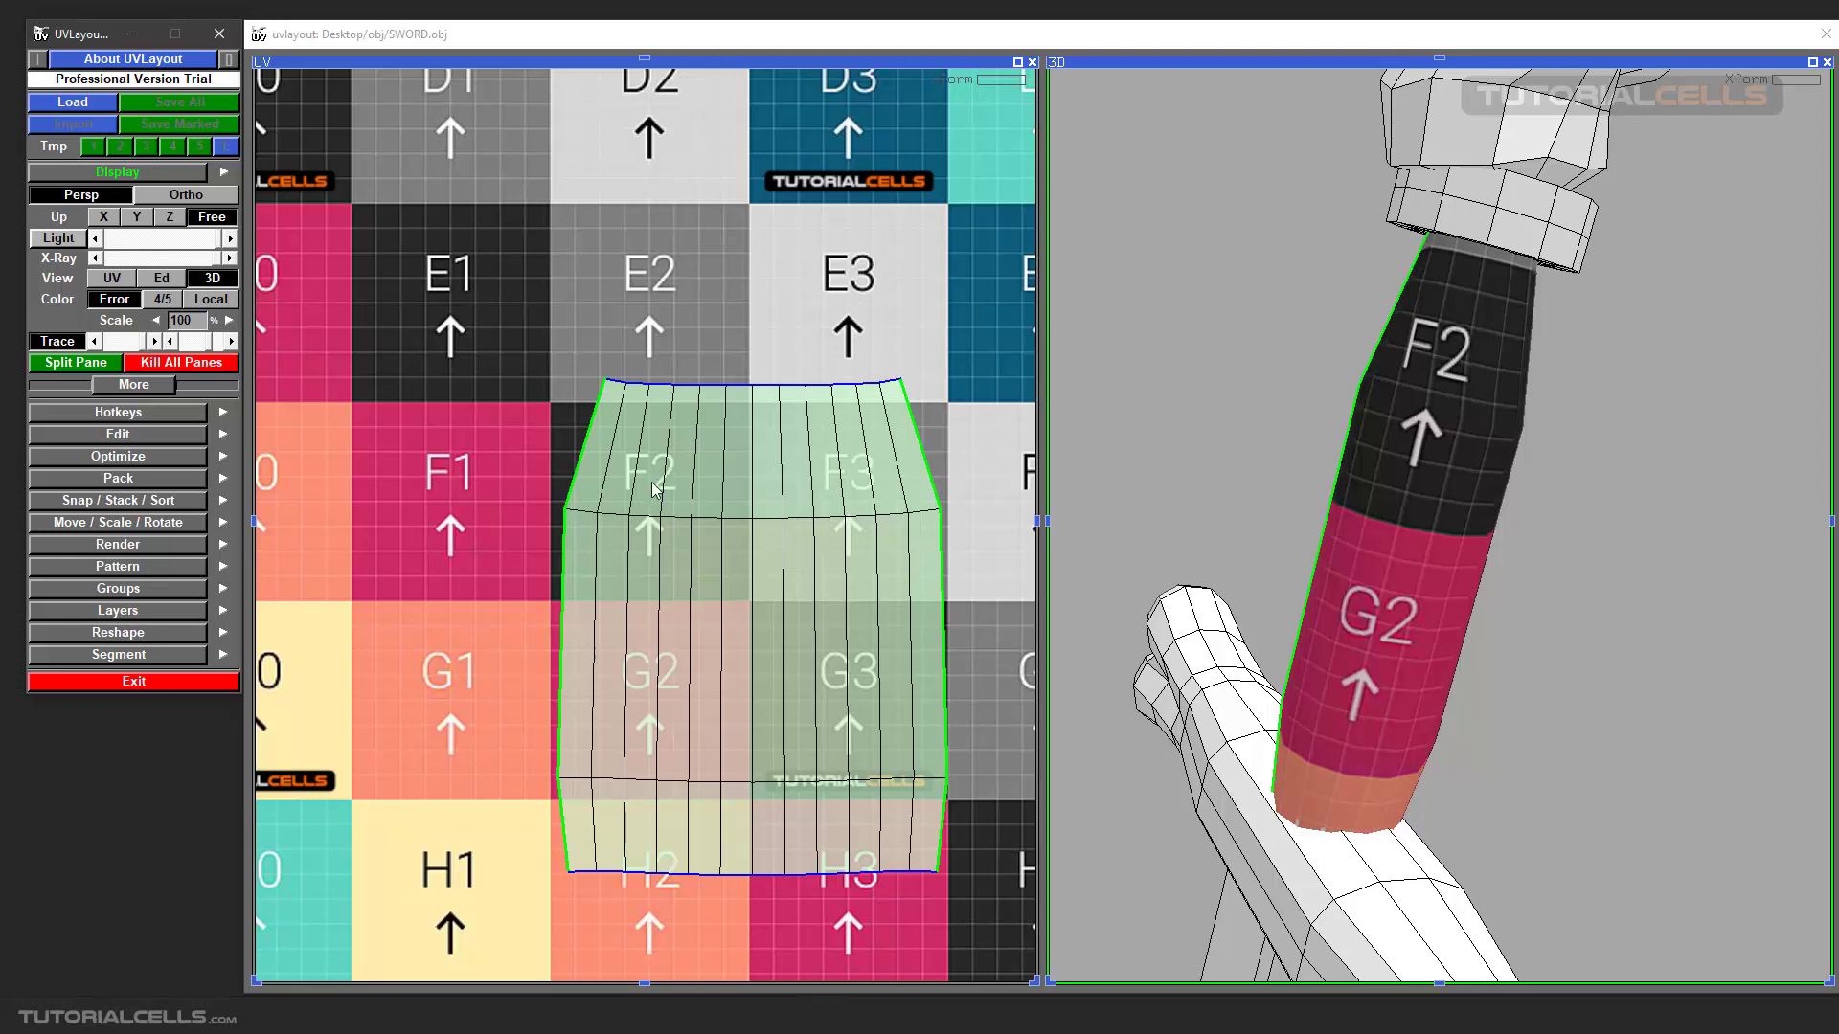
right_click_drag(649, 478, 745, 611)
scroll(748, 618, "up", 1)
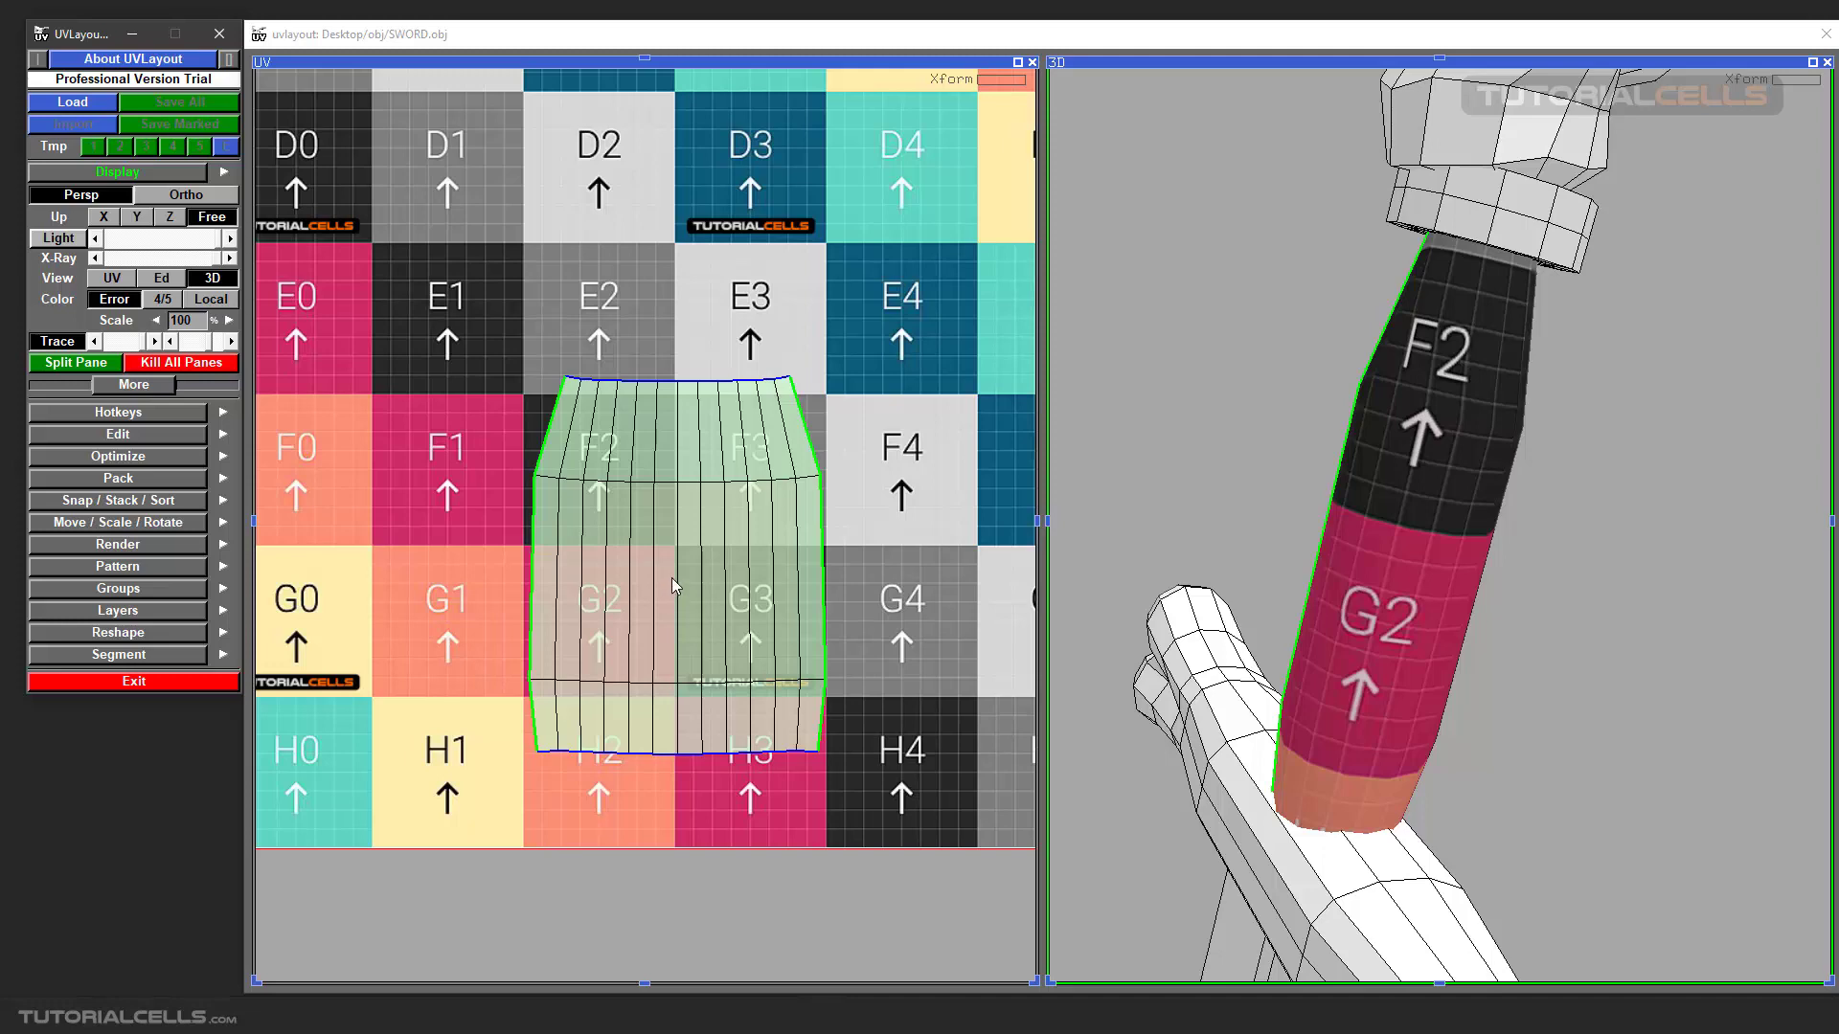
scroll(673, 586, "down", 2)
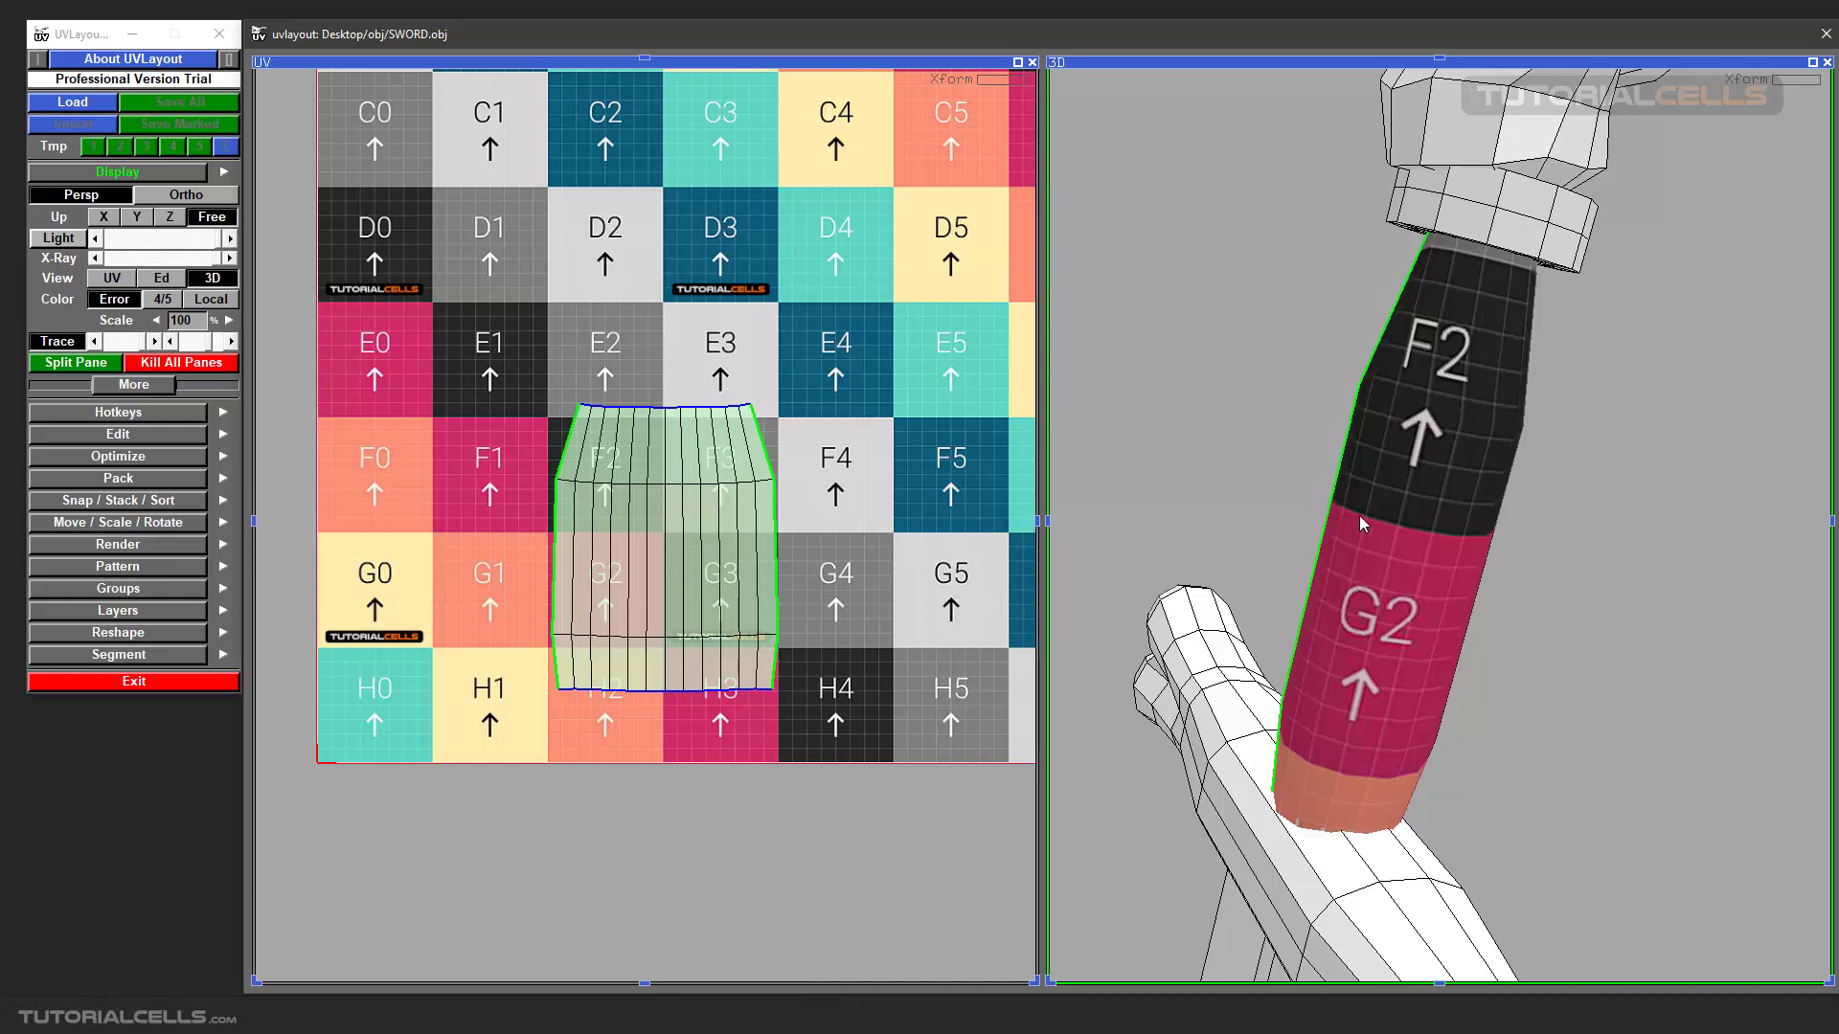
Rotate the grip's UV shell a quarter turn, upside down and back upright, checking the texture direction in 3D.
left_click_drag(1359, 515, 1390, 590)
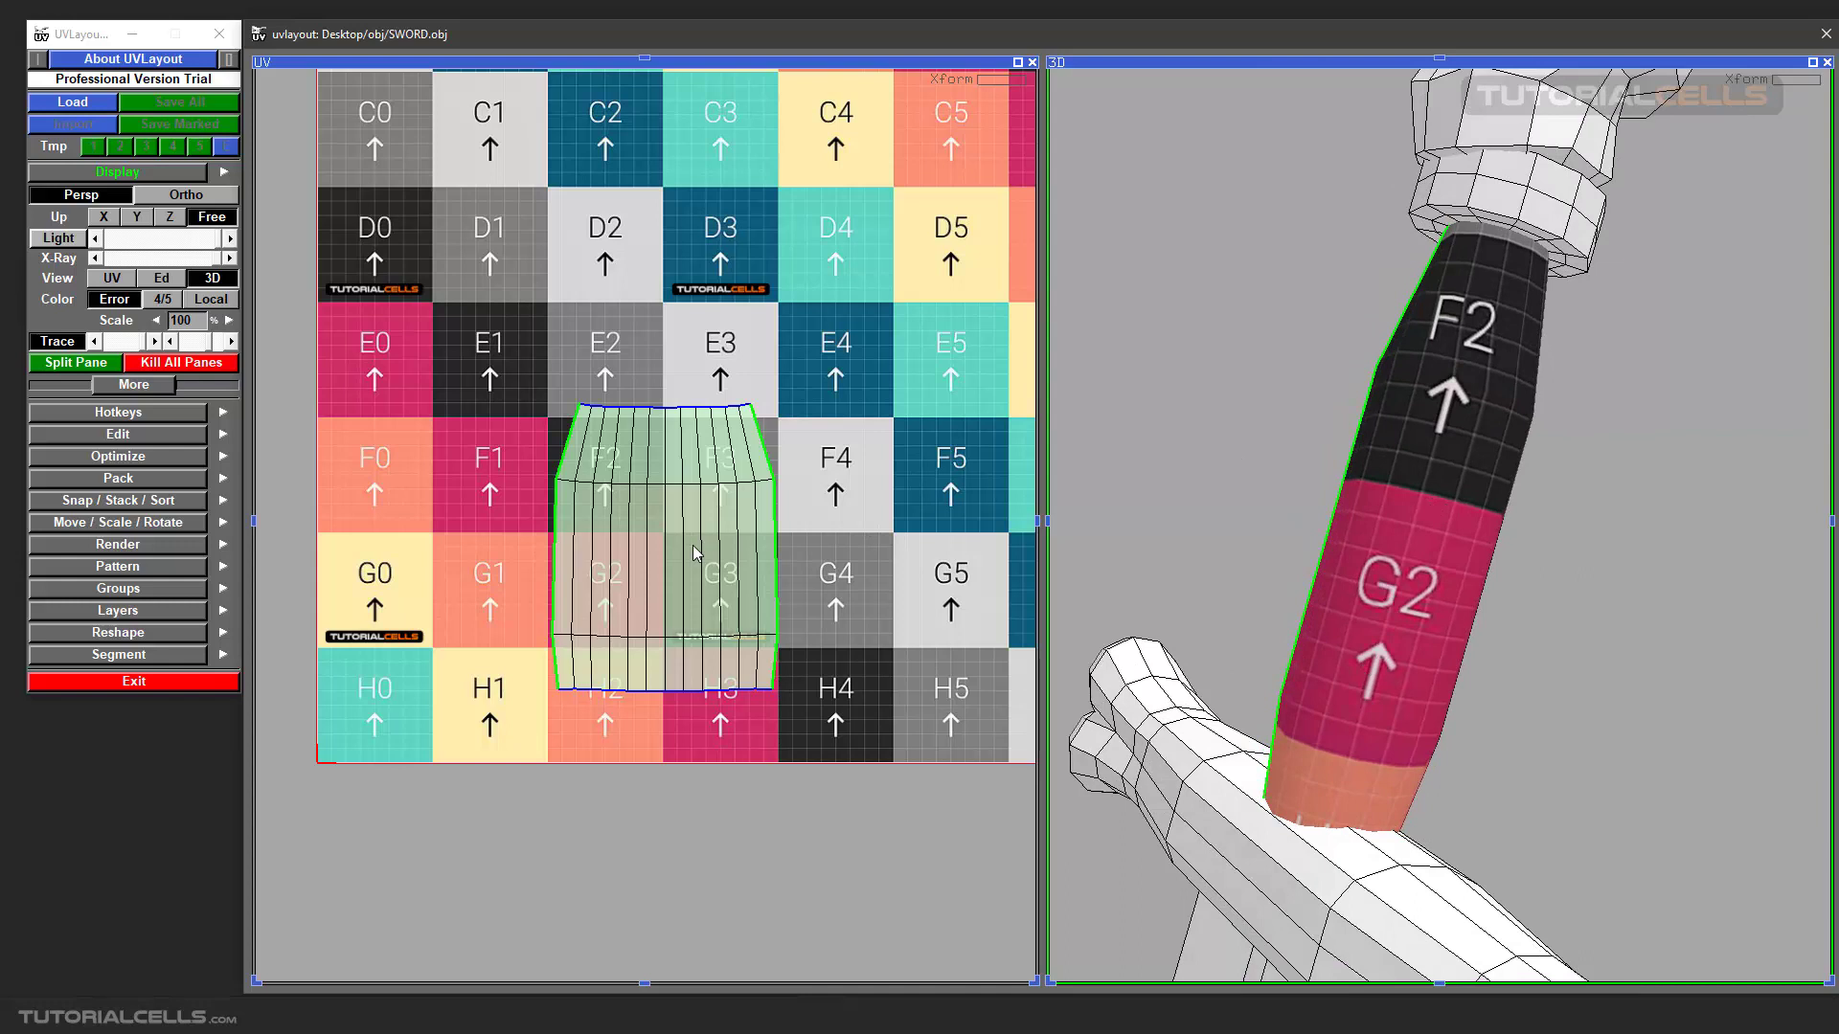
right_click_drag(696, 552, 868, 507)
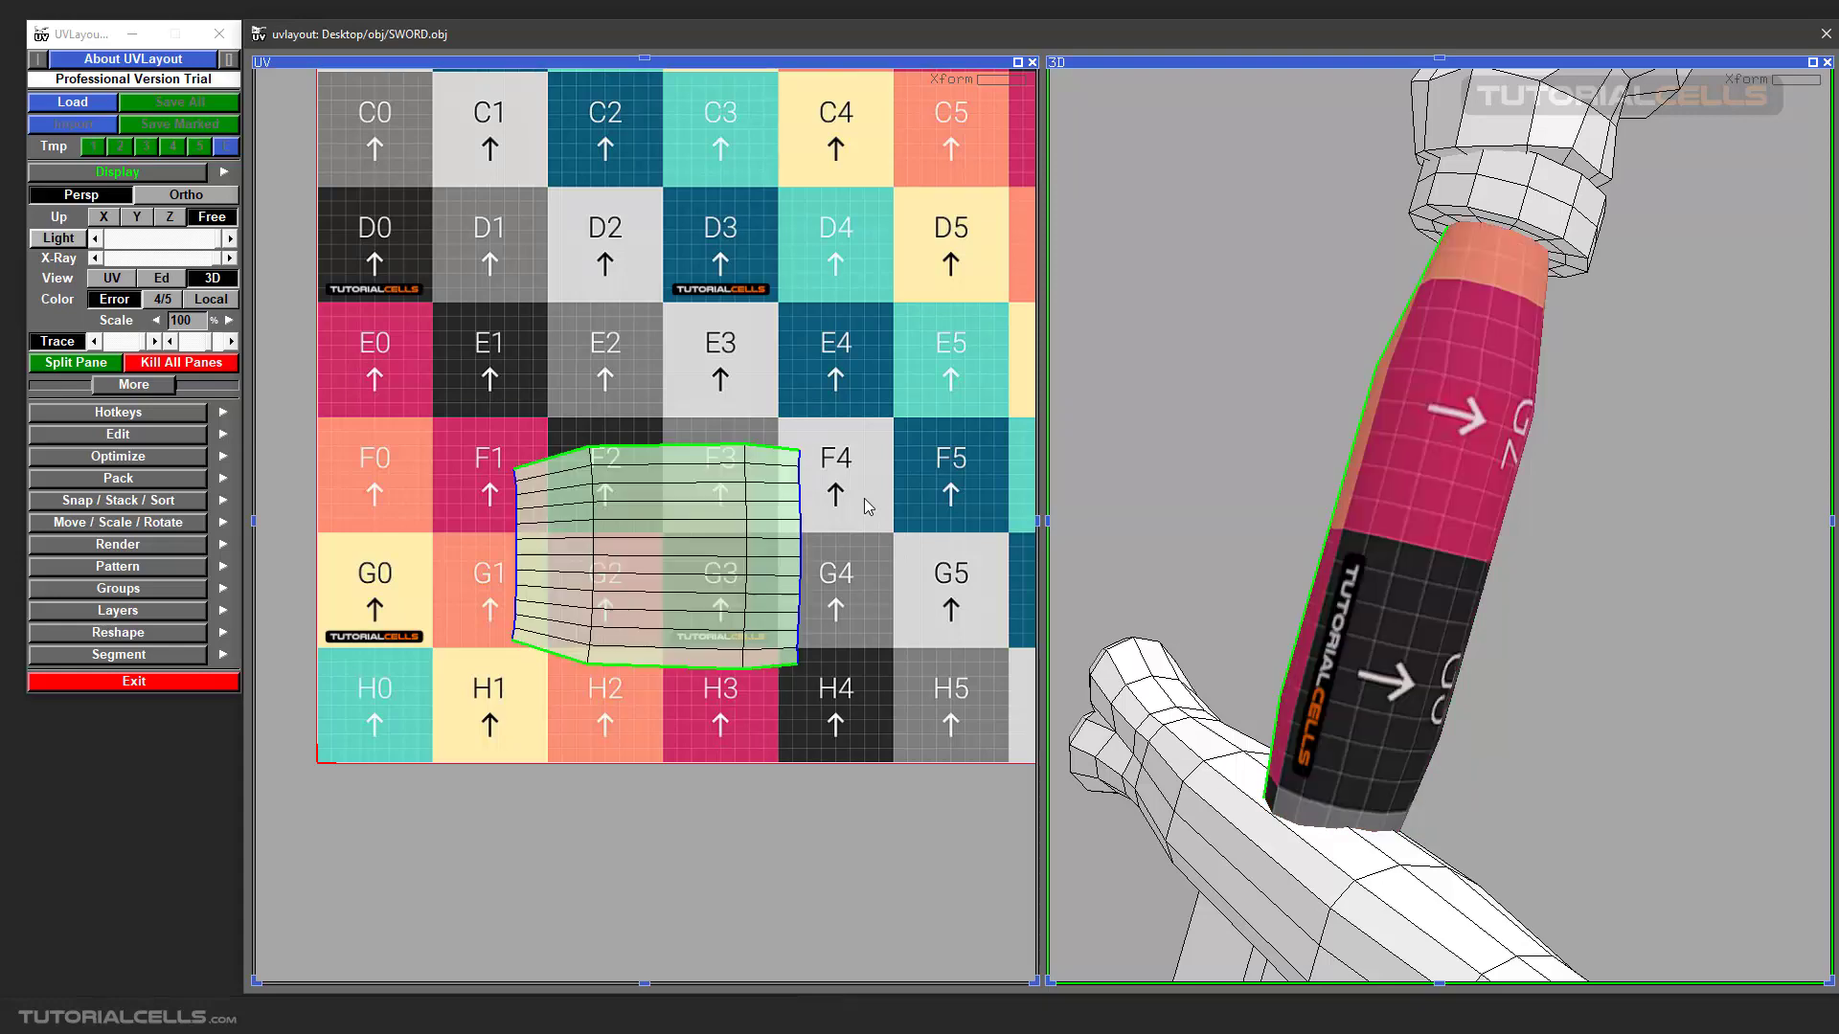
mouse_move(1411, 548)
left_mouse_down()
mouse_move(1331, 552)
mouse_move(1415, 553)
left_mouse_up()
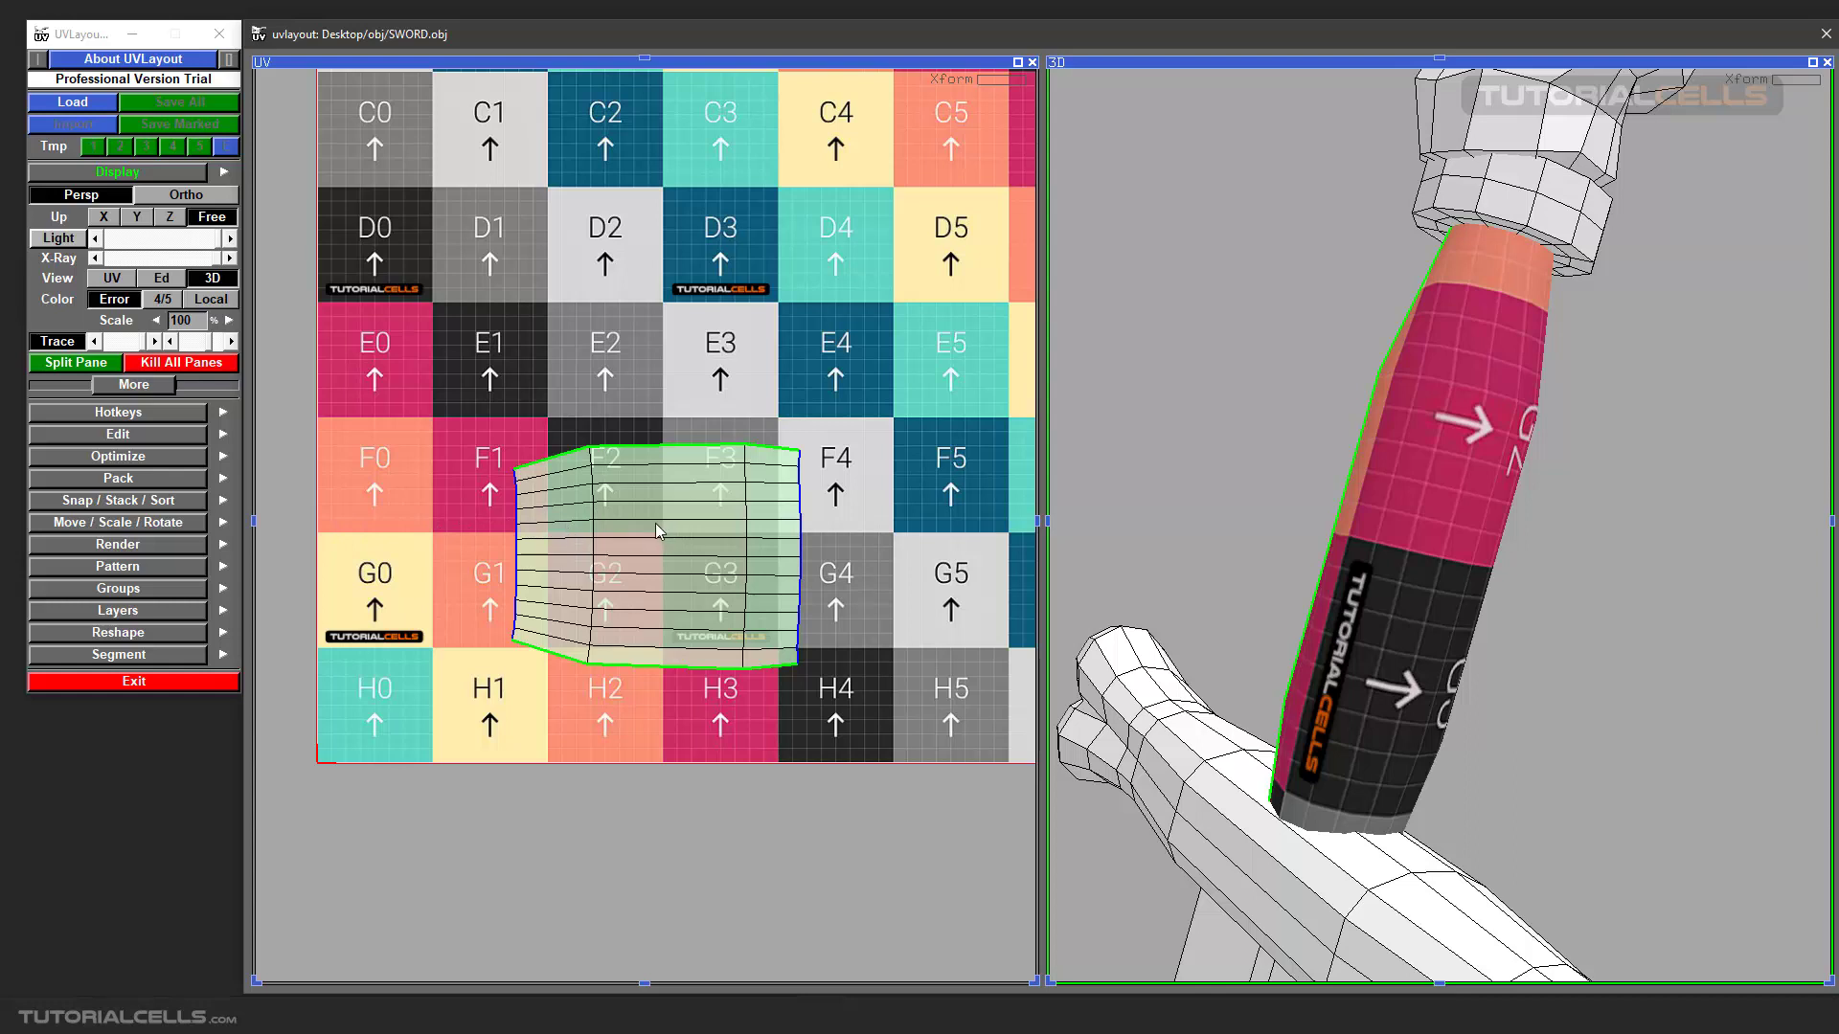
right_click_drag(648, 539, 819, 519)
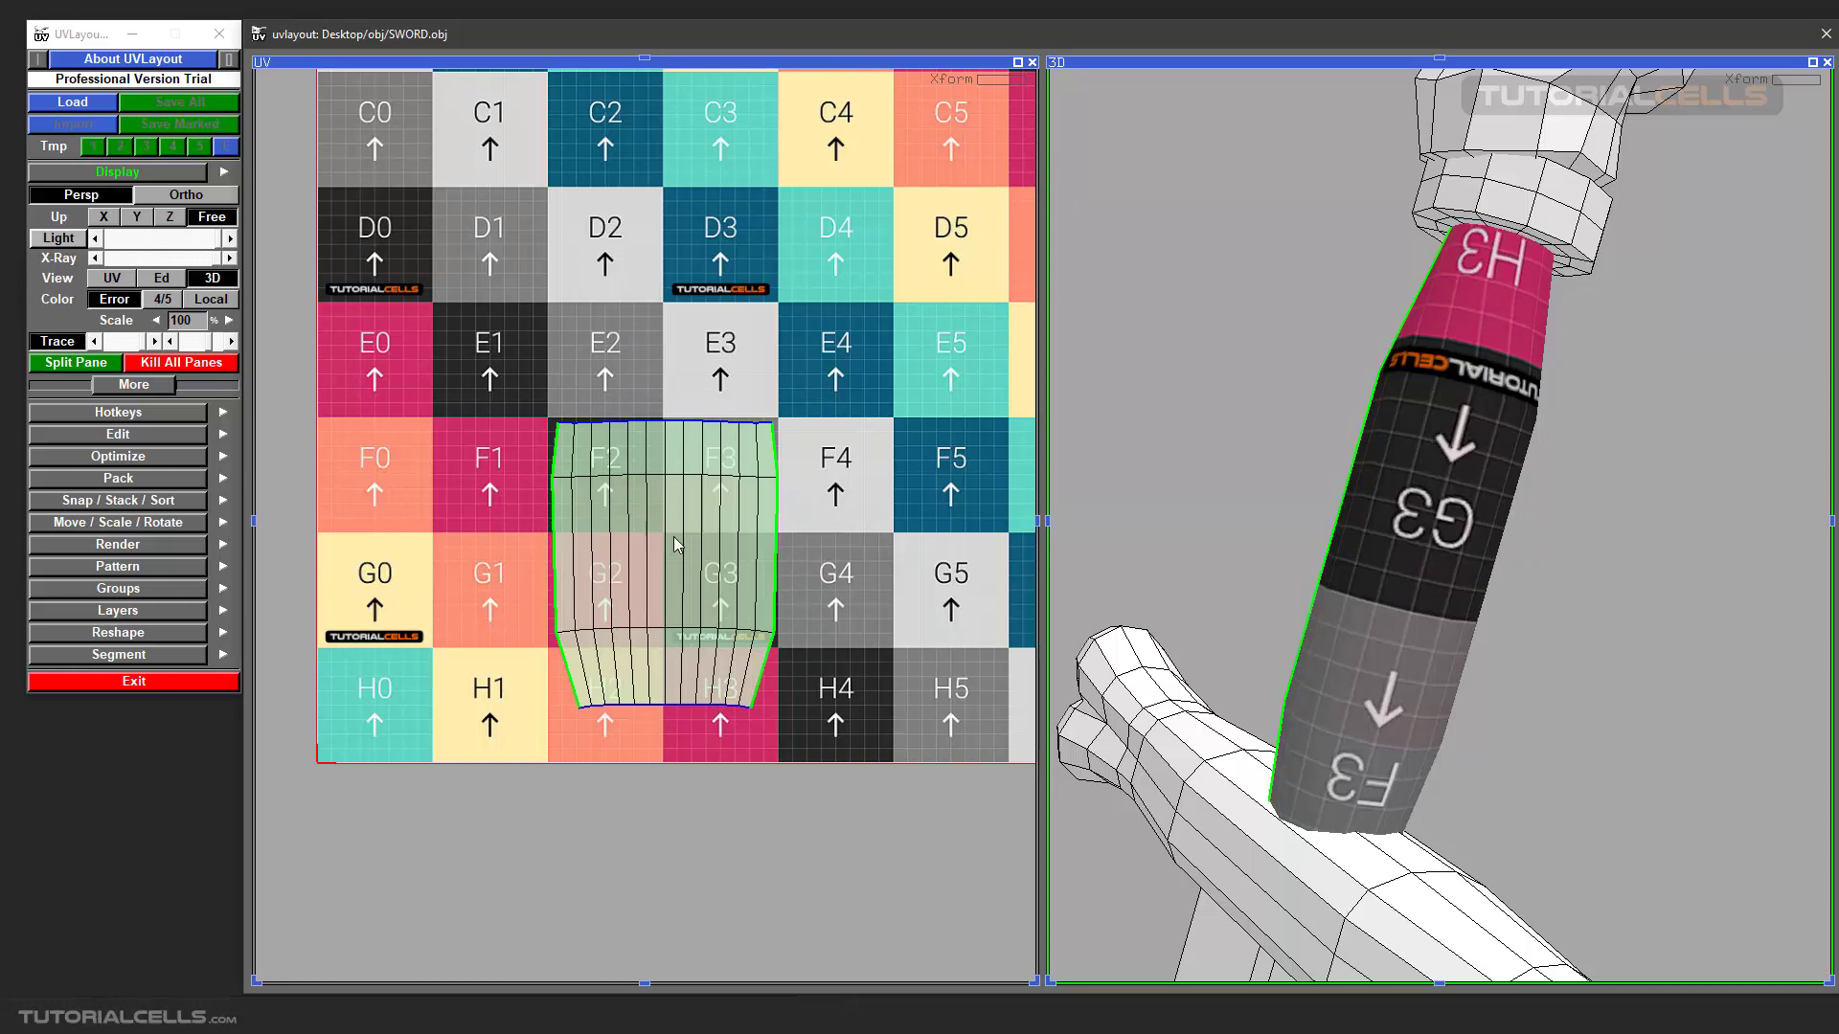
left_click_drag(661, 540, 761, 540)
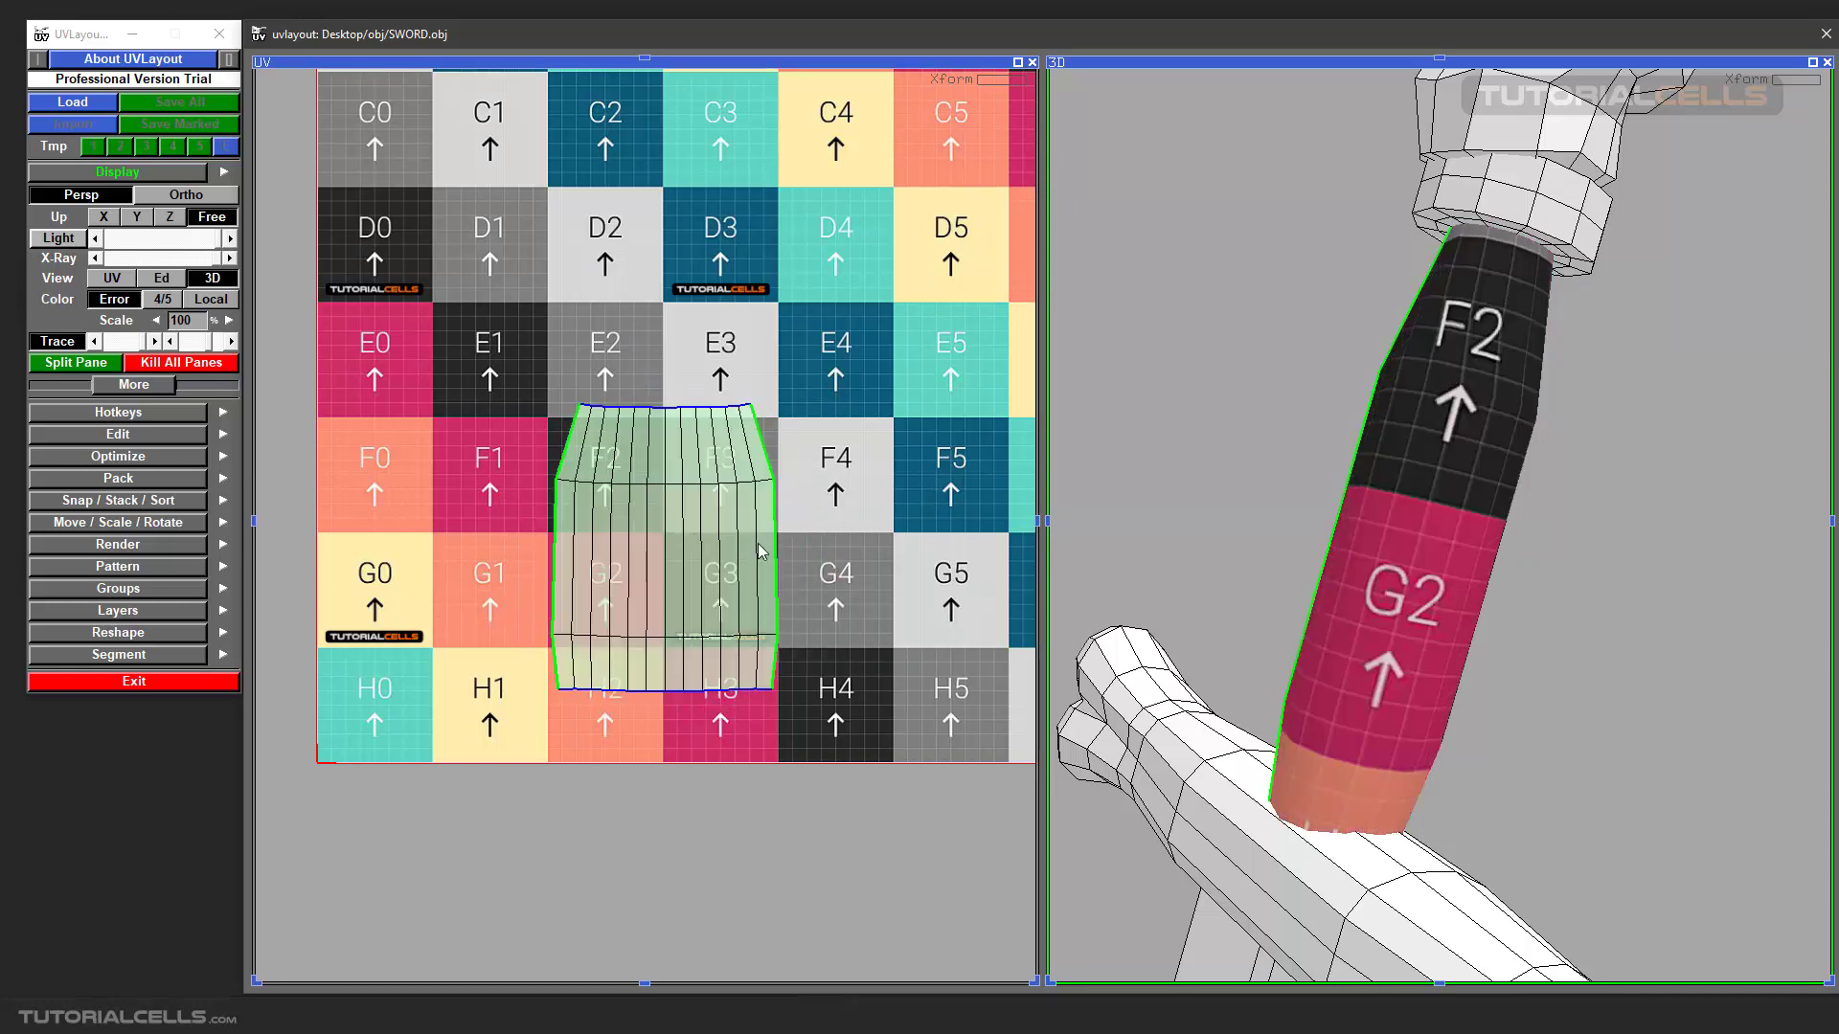
Scale the grip's UV shell down to a little over one checker square wide.
scroll(712, 558, "down", 3)
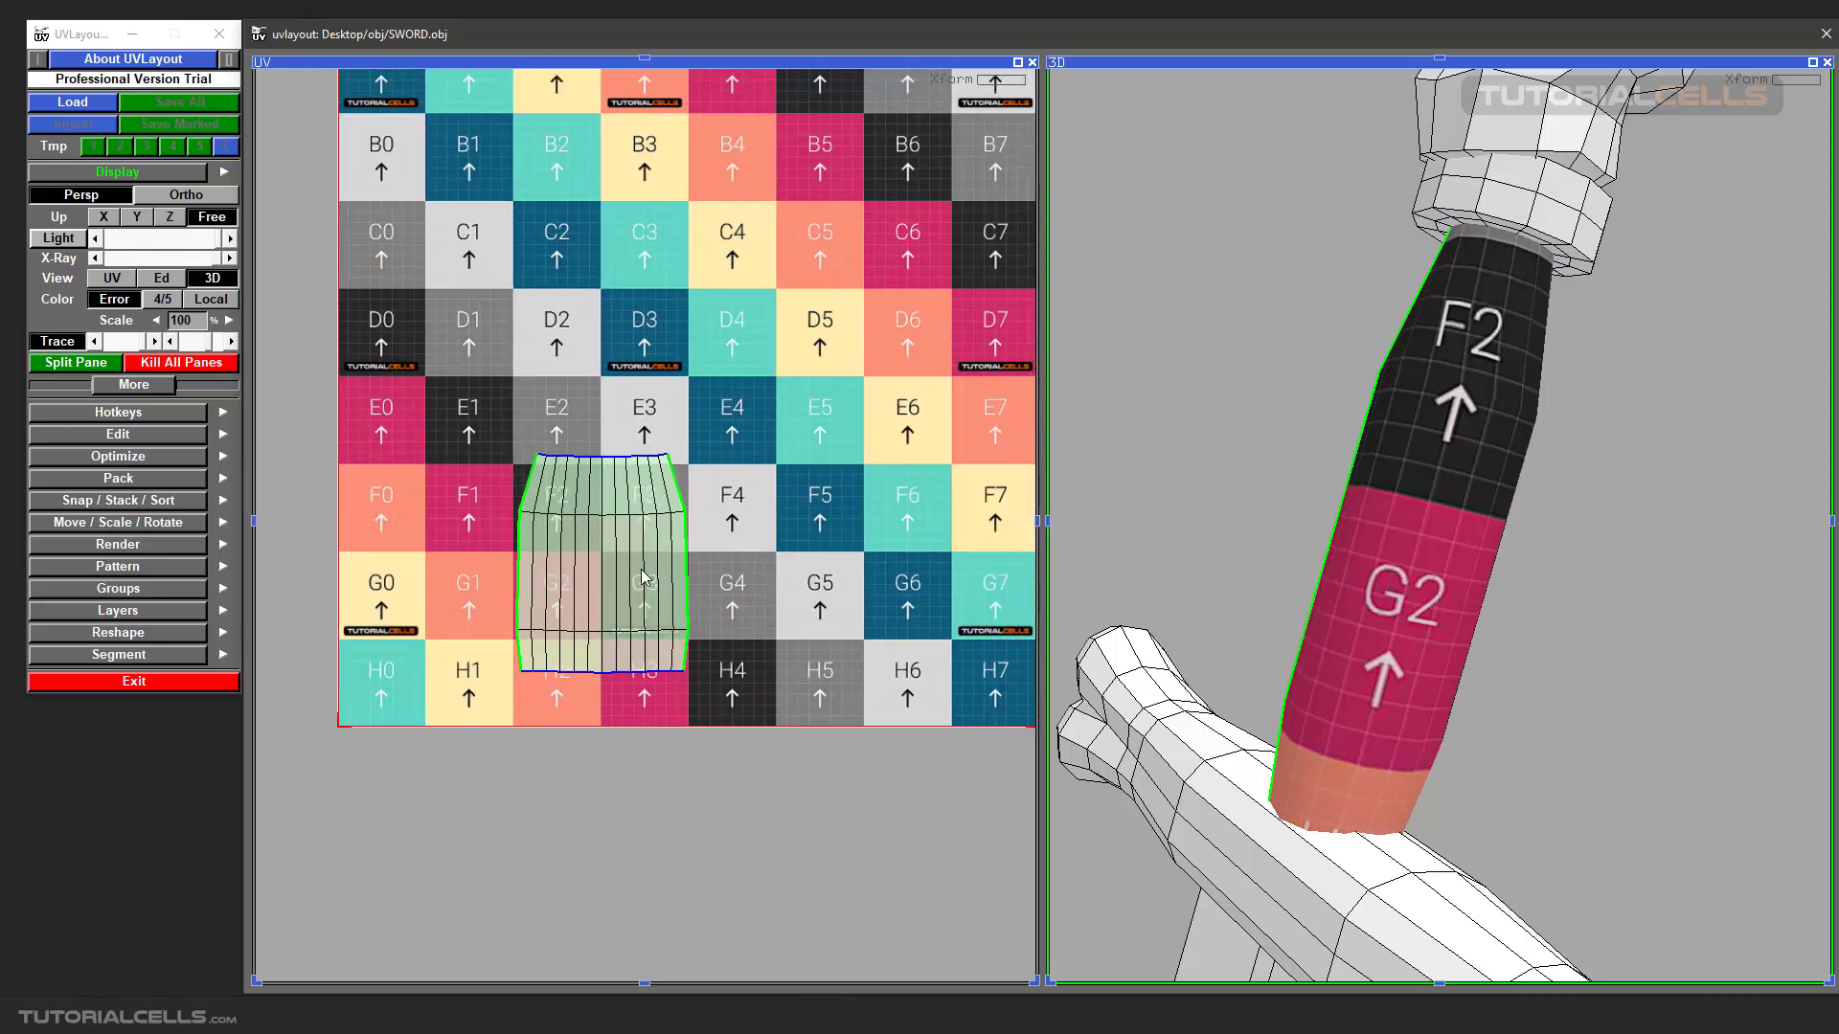
scroll(620, 563, "down", 1)
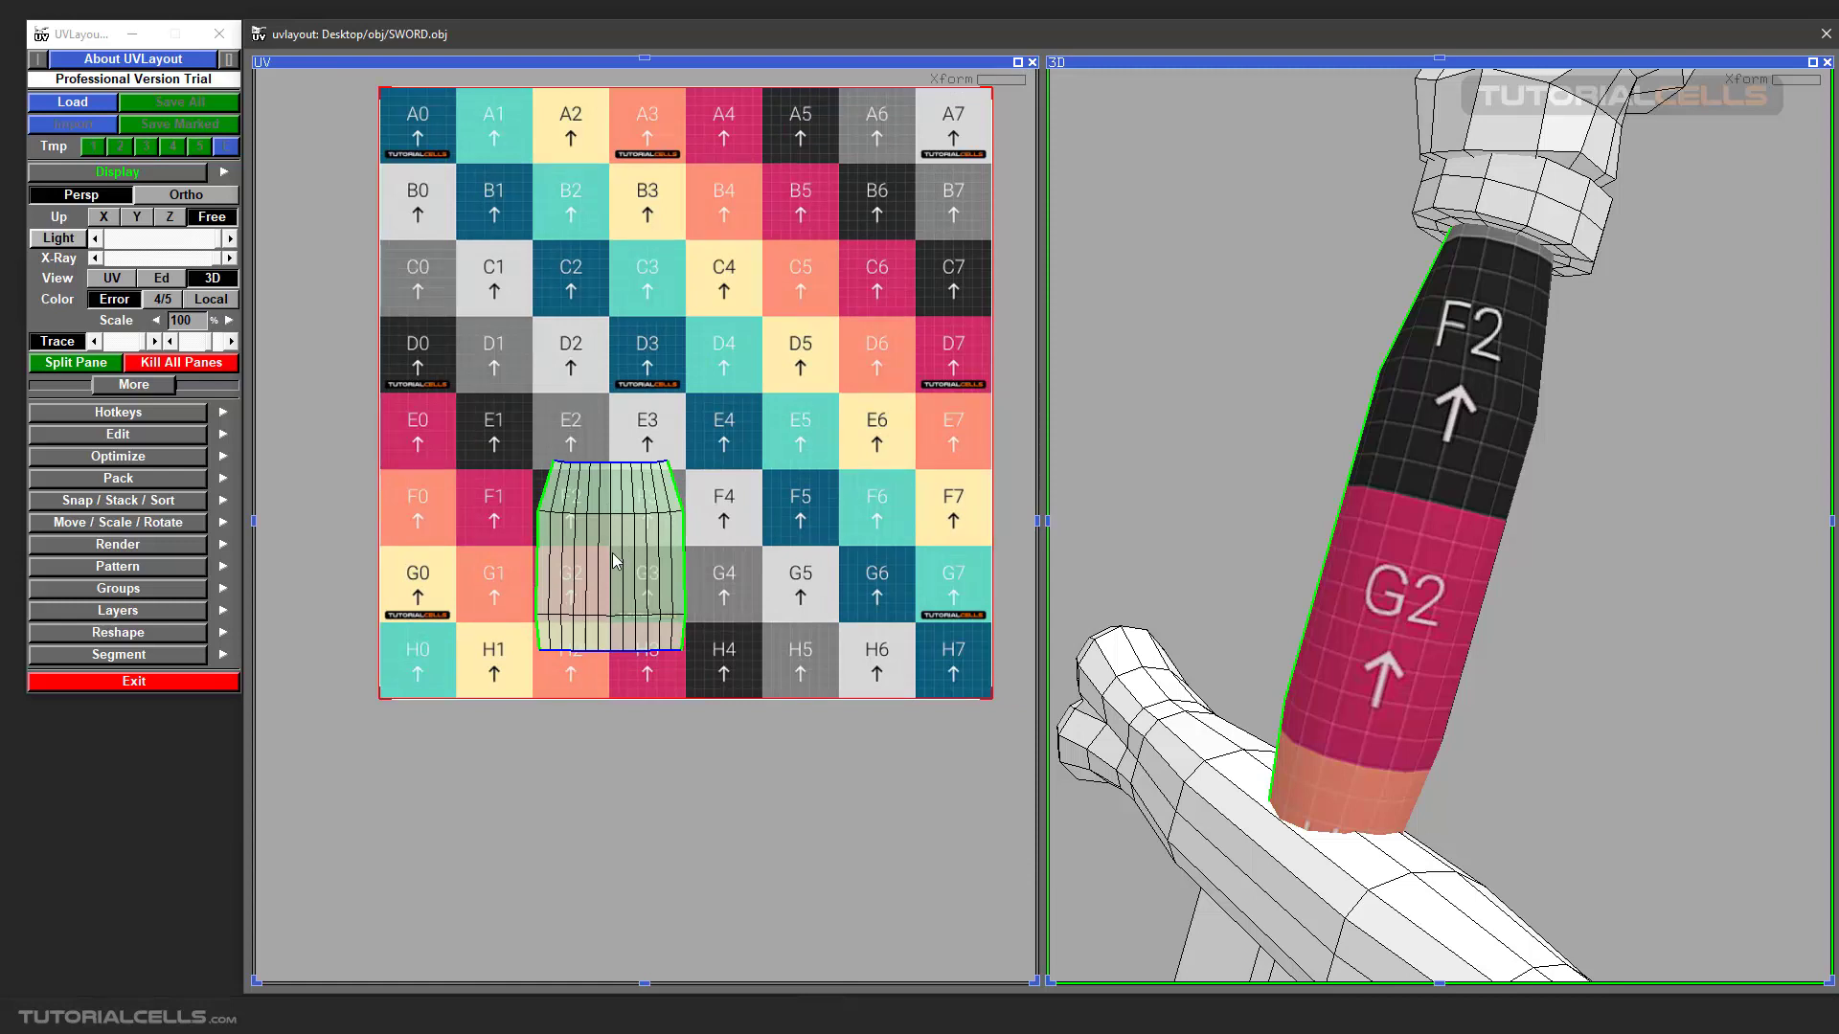
right_click_drag(613, 553, 454, 563)
scroll(600, 543, "up", 2)
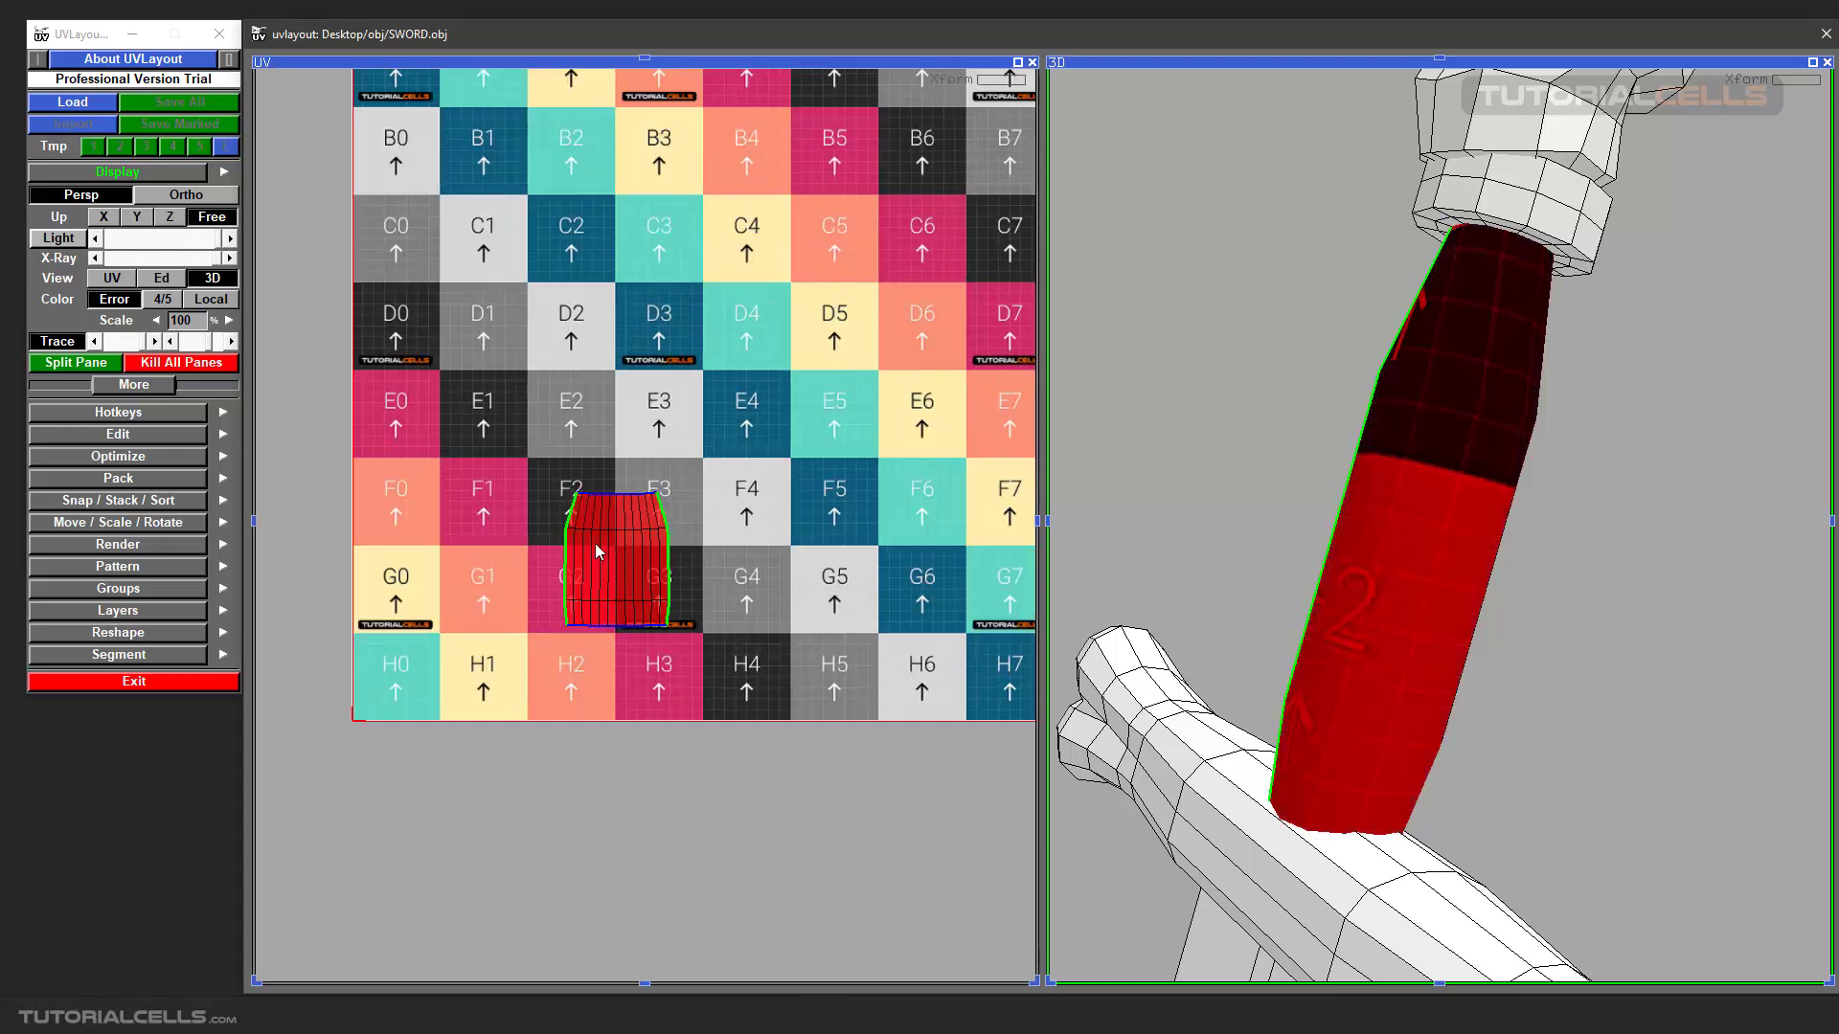
scroll(1325, 558, "up", 1)
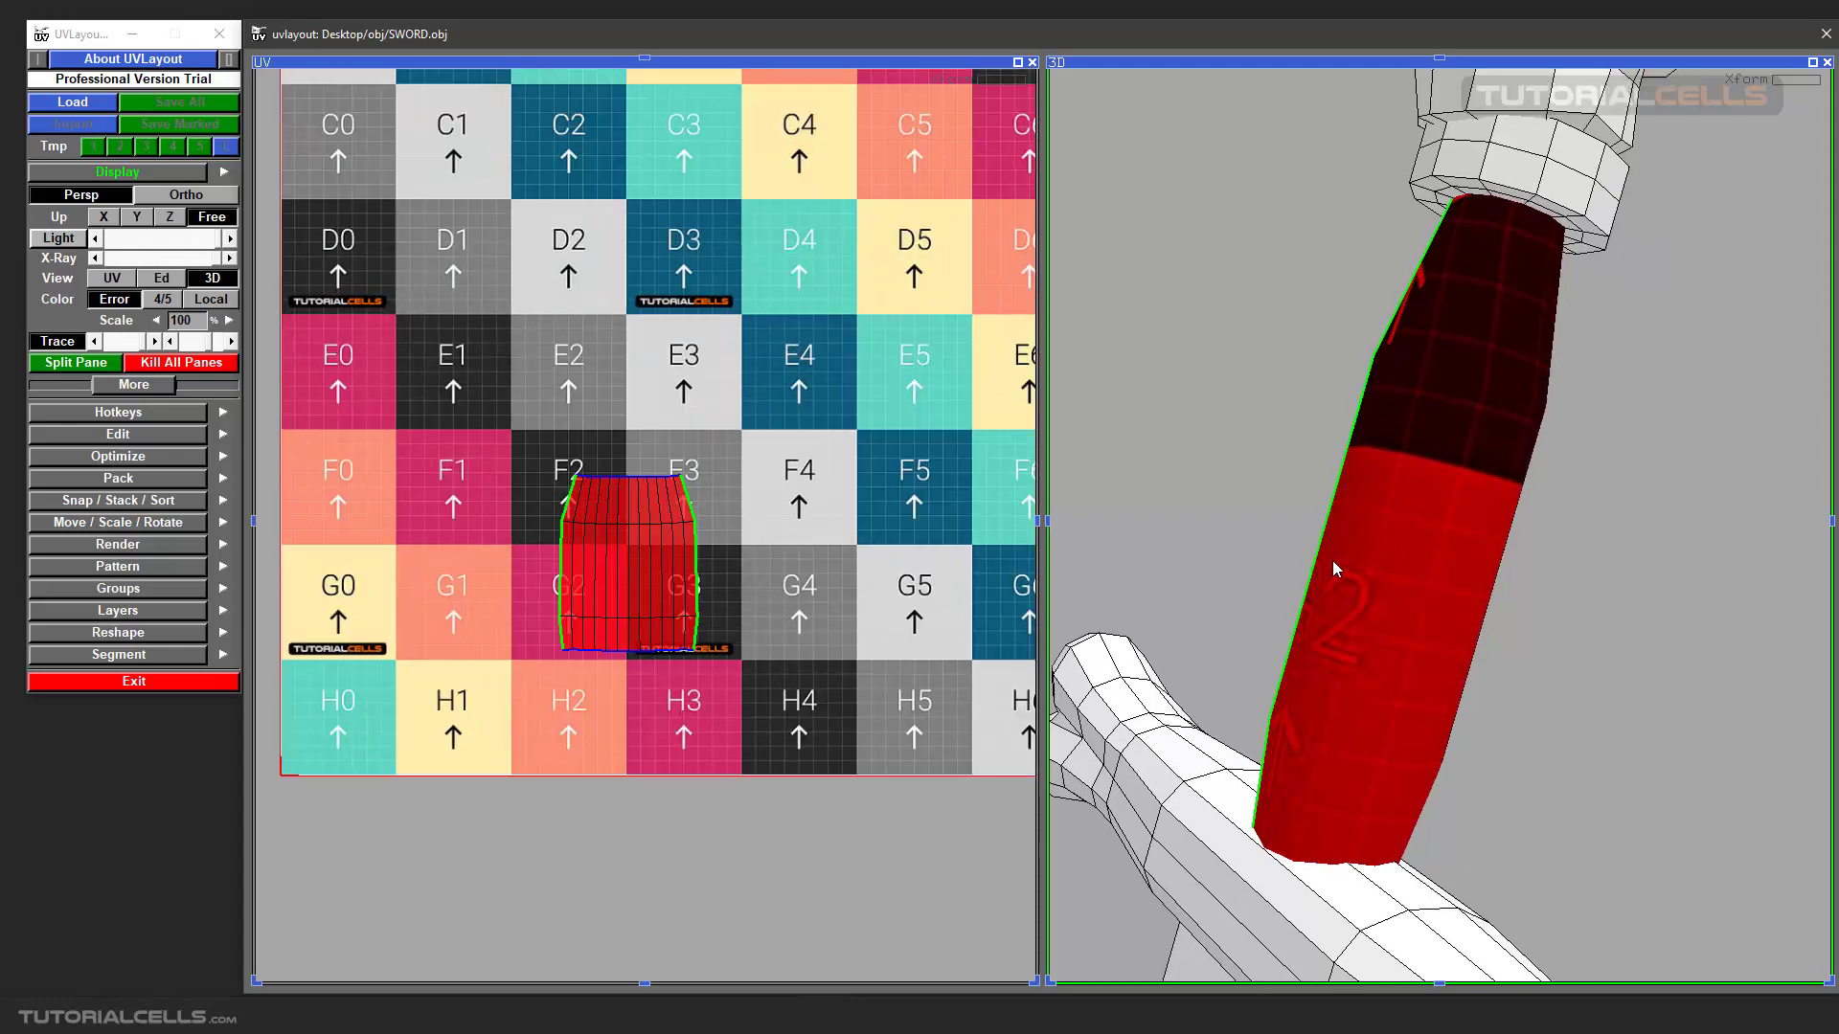
Move the reduced grip shell onto checker square G0 and orbit the 3D grip to face that square.
middle_click_drag(639, 587, 658, 595)
middle_click_drag(626, 610, 351, 632)
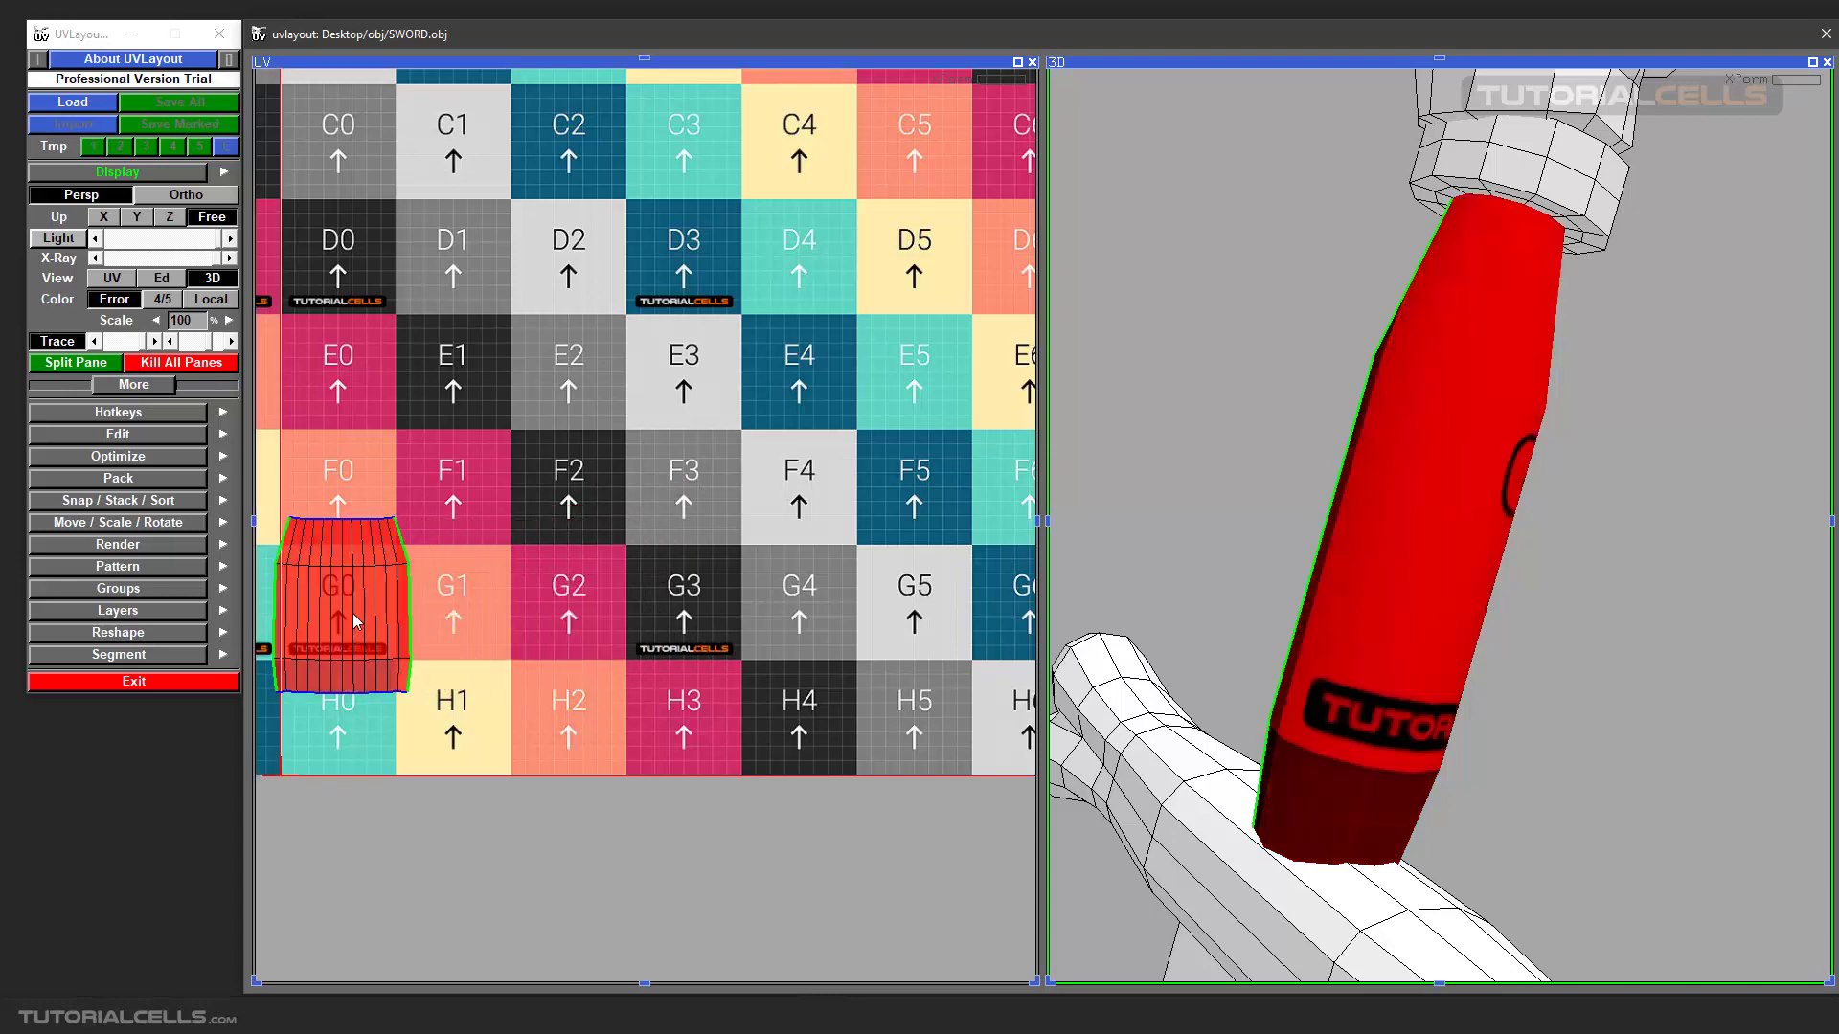
left_click_drag(1483, 570, 1298, 565)
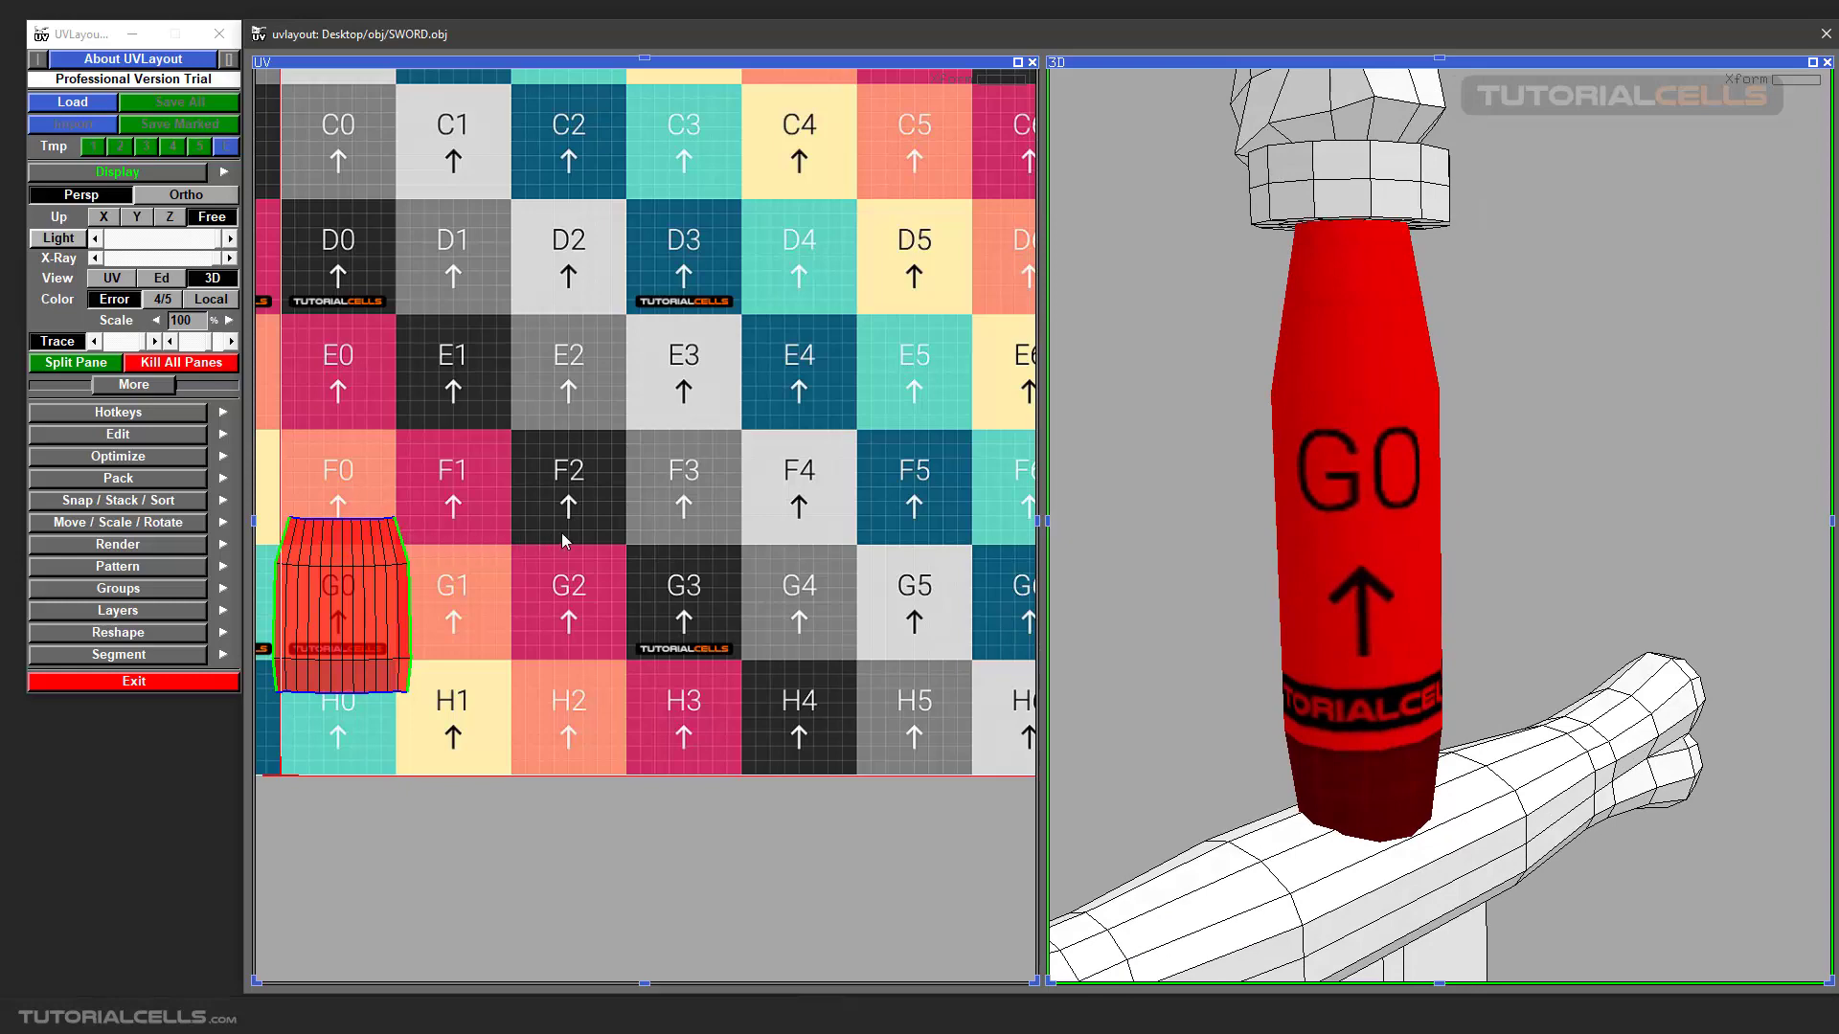
Move the grip's UV shell onto the lower-left corner of the UV tile so it straddles the tile's borders.
middle_click_drag(567, 544, 721, 539)
scroll(482, 600, "up", 1)
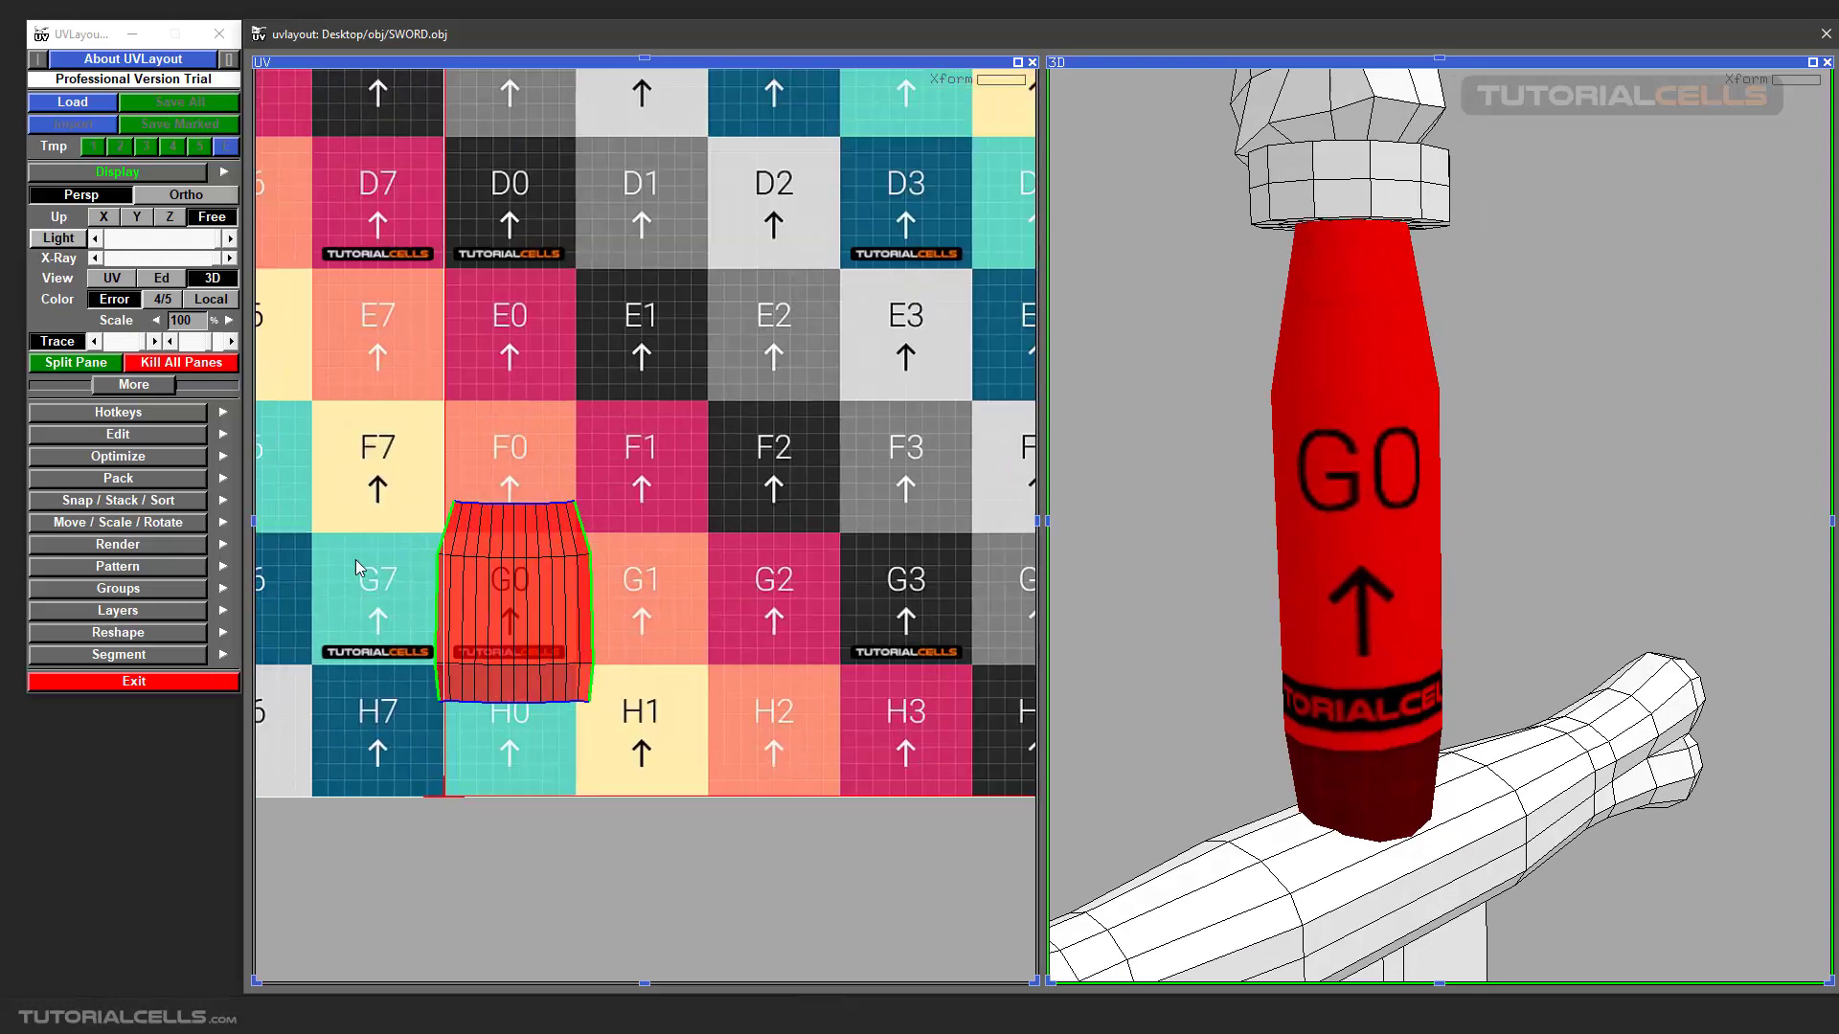
scroll(509, 600, "down", 6)
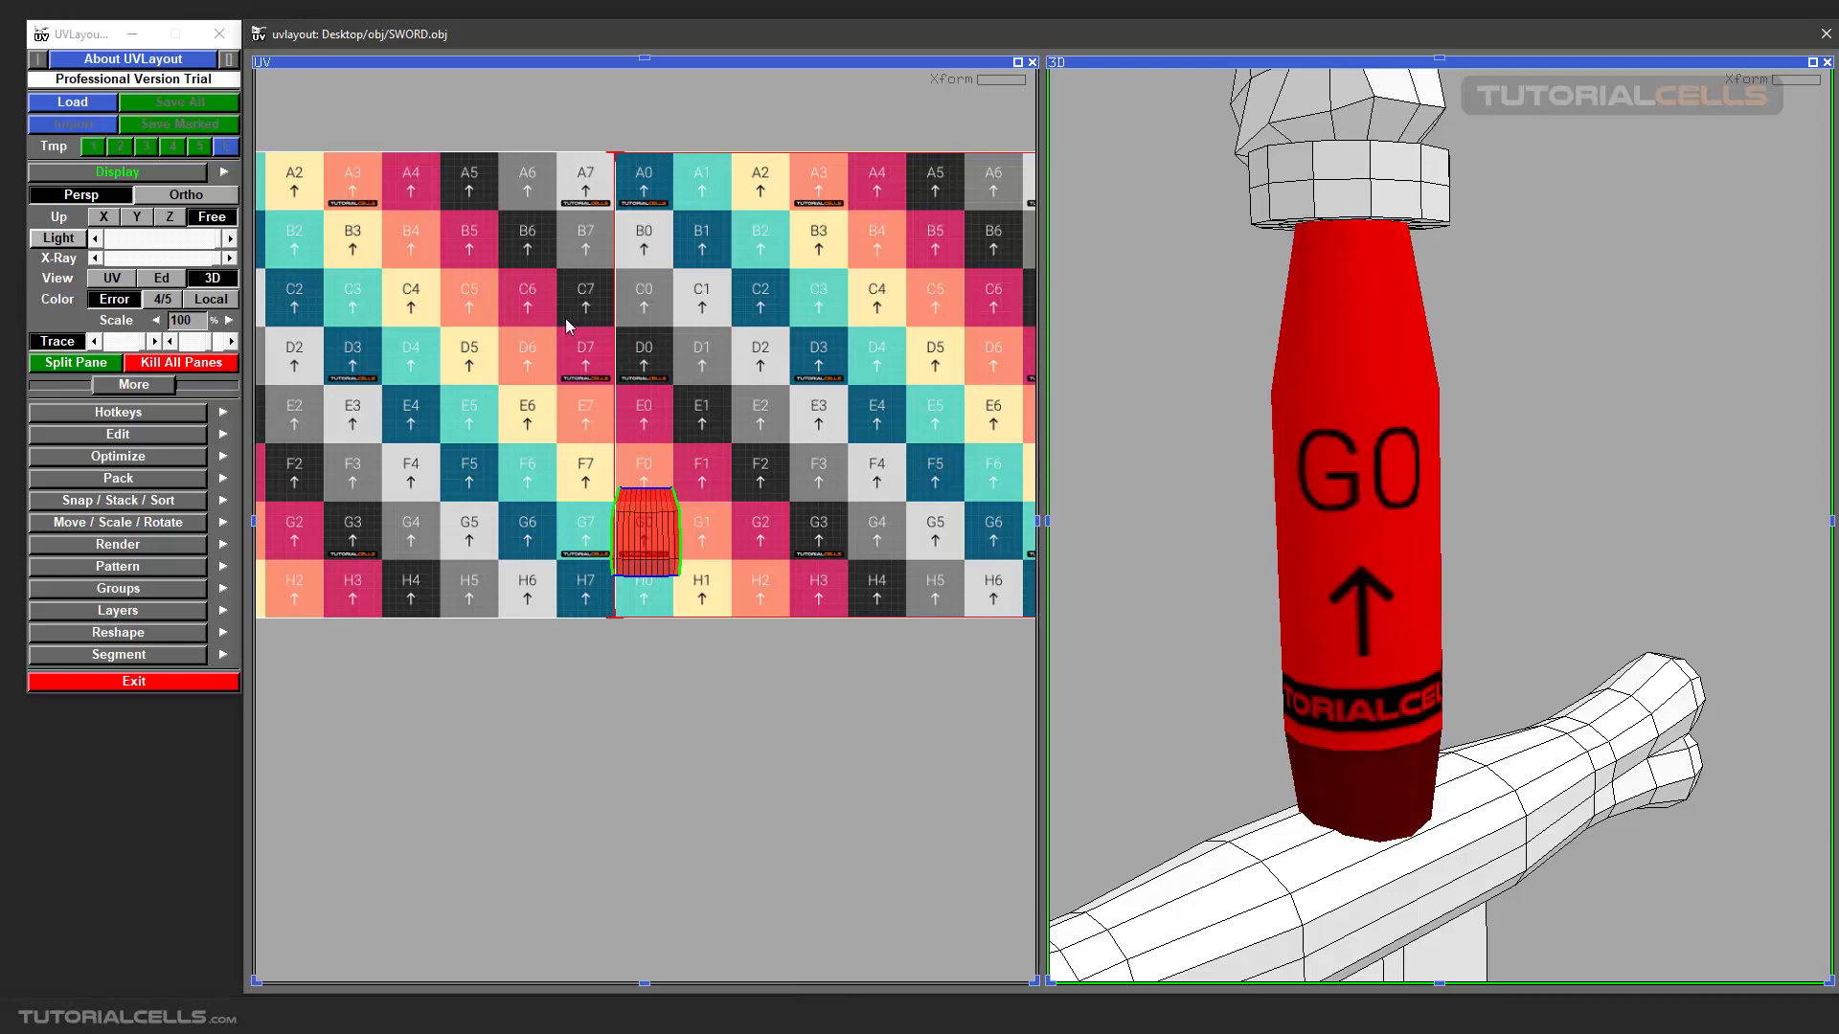
middle_click_drag(649, 509, 624, 587)
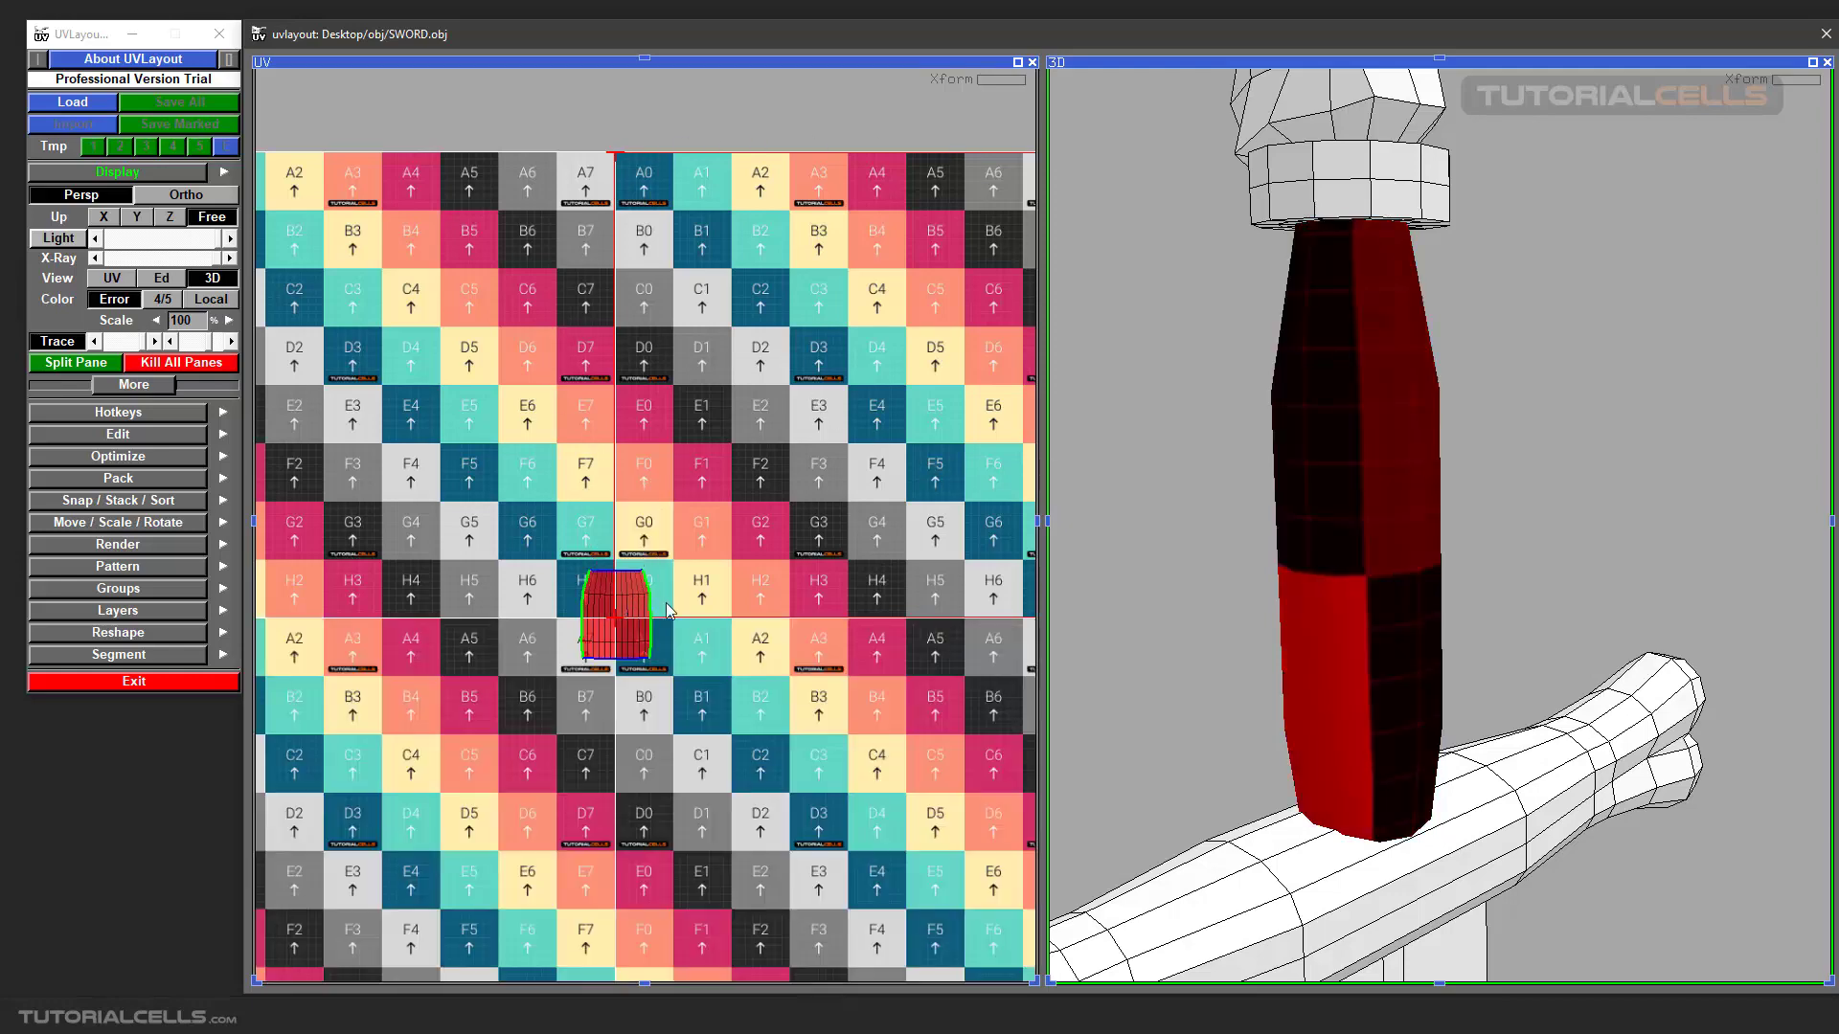
Move the grip's UV shell back inside the UV tile, over squares G0 and H0, and orbit the 3D grip to face them.
key("Home")
scroll(644, 550, "up", 6)
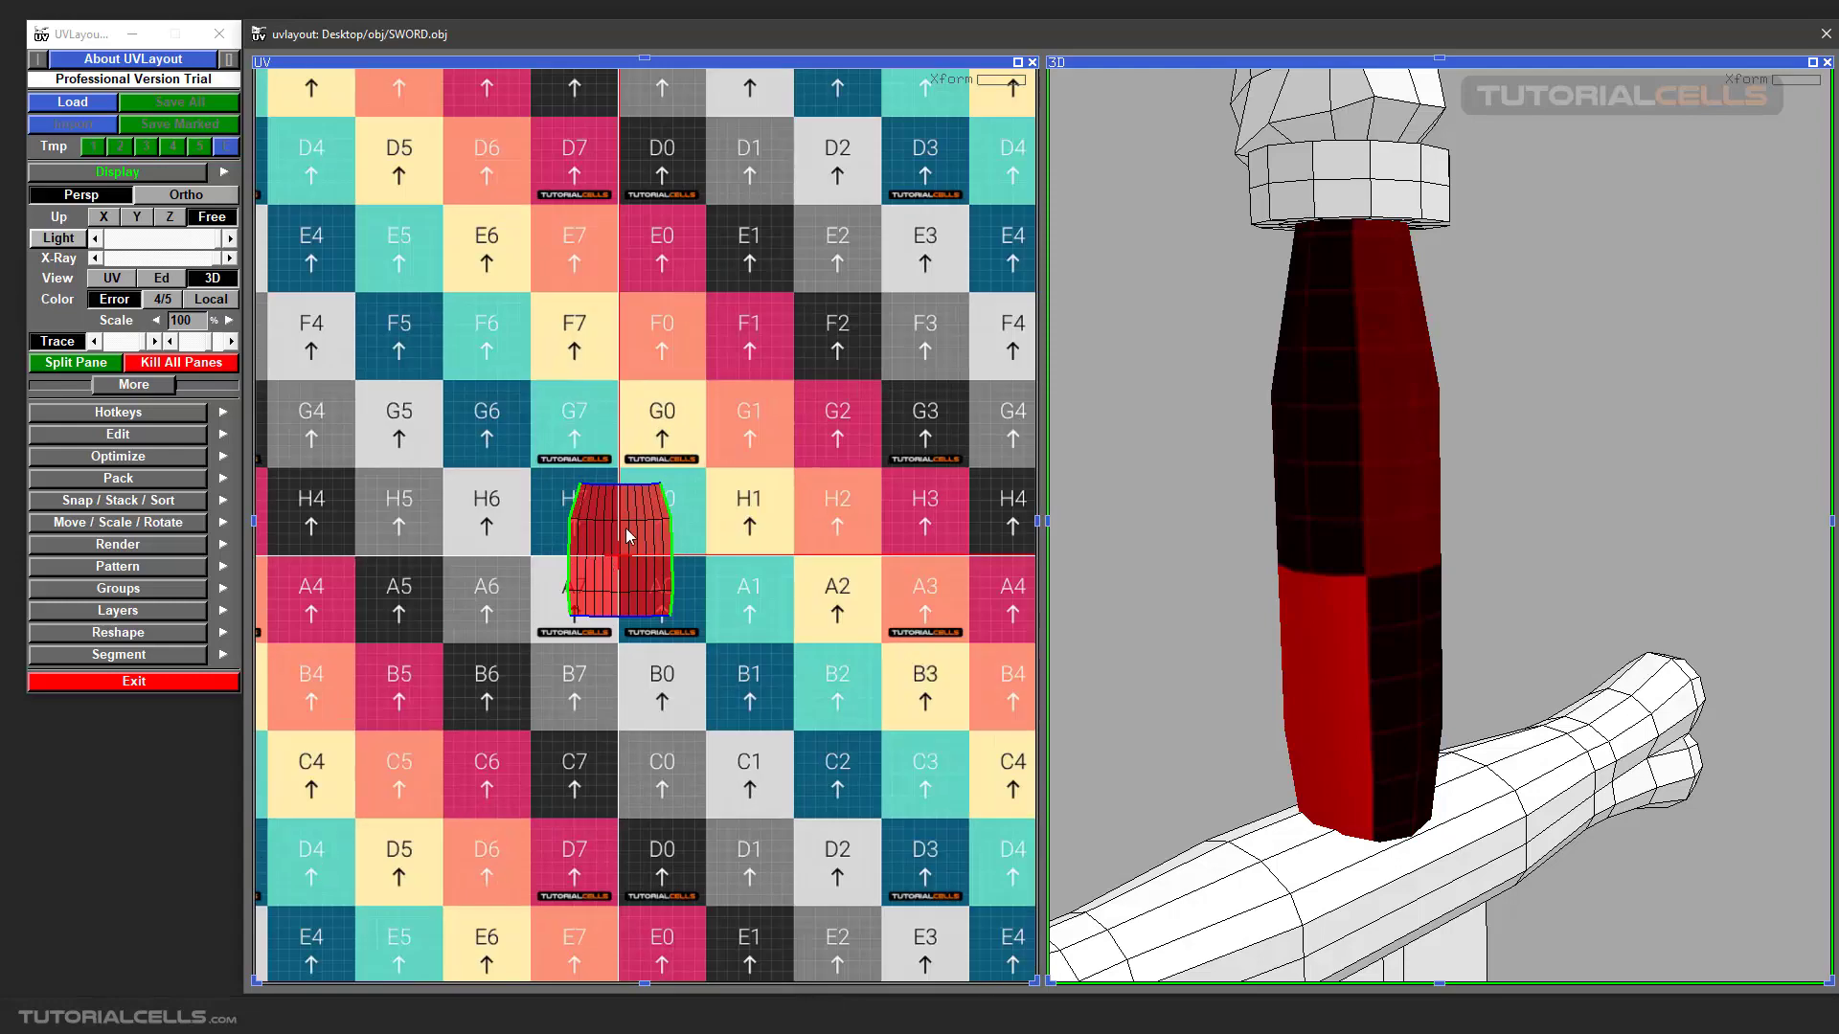
middle_click_drag(632, 525, 684, 445)
scroll(683, 444, "up", 5)
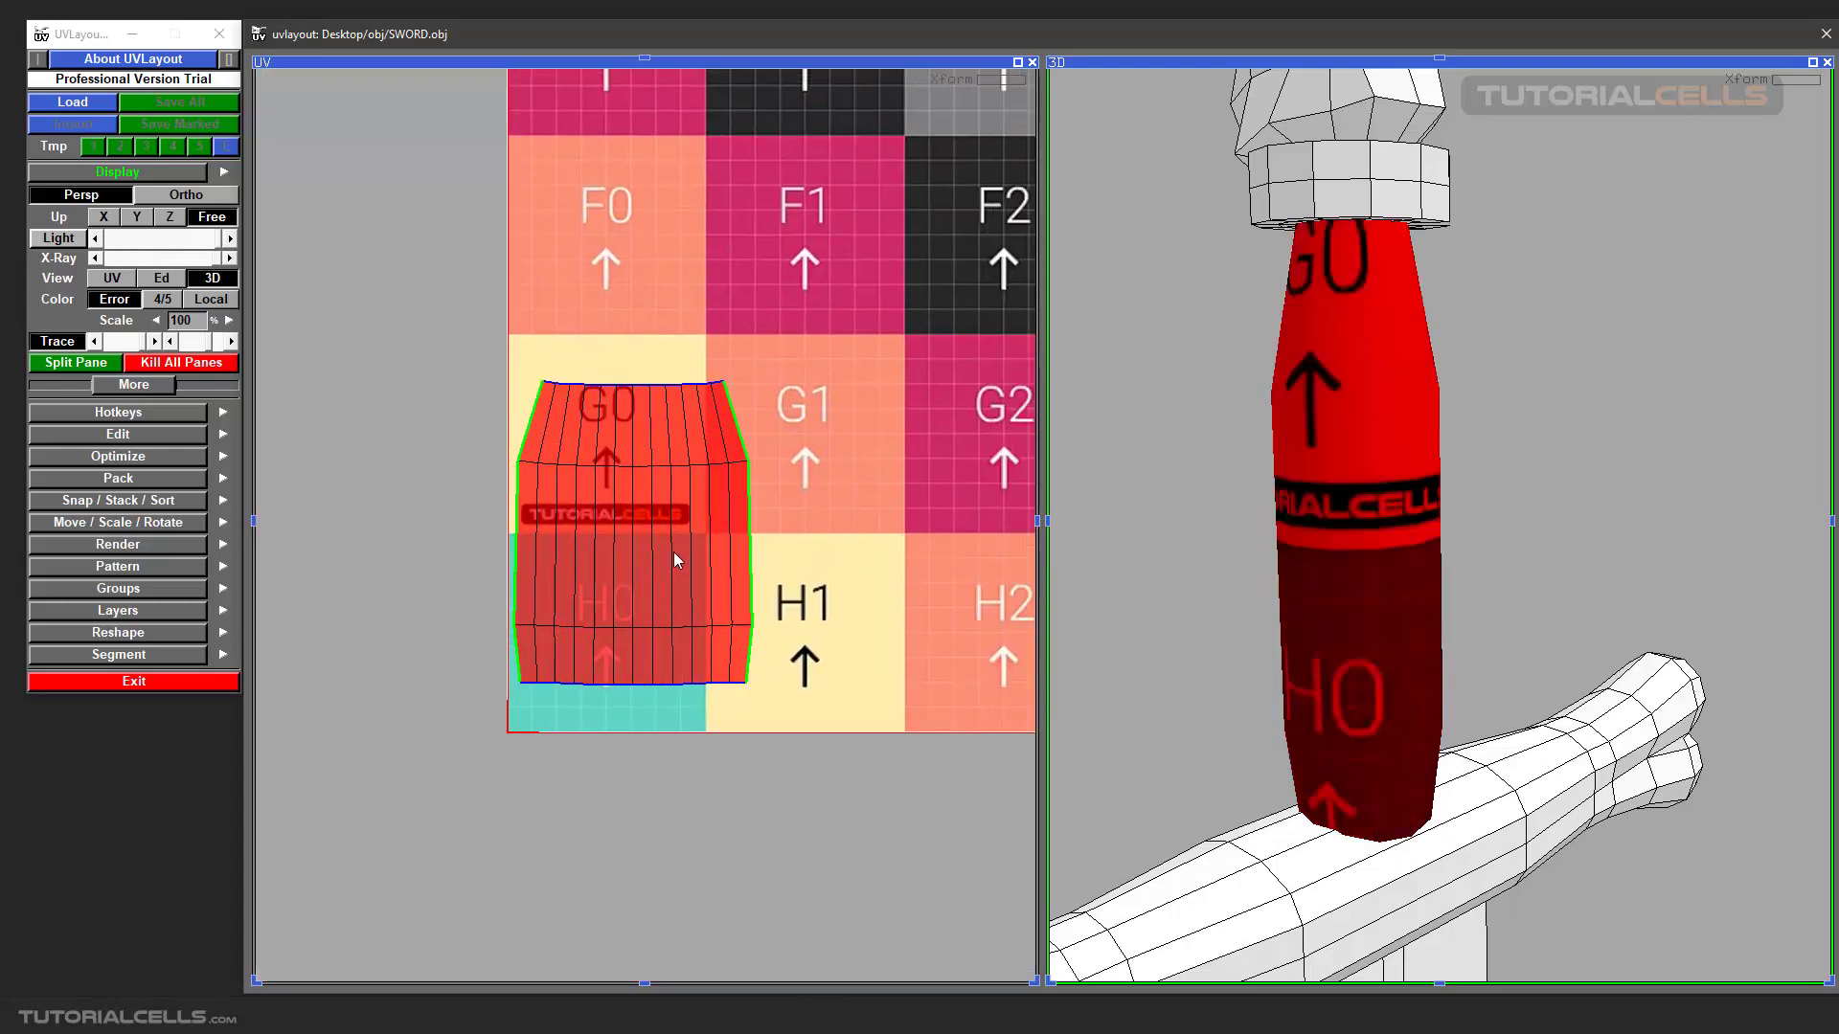
left_click_drag(1239, 485, 1237, 531)
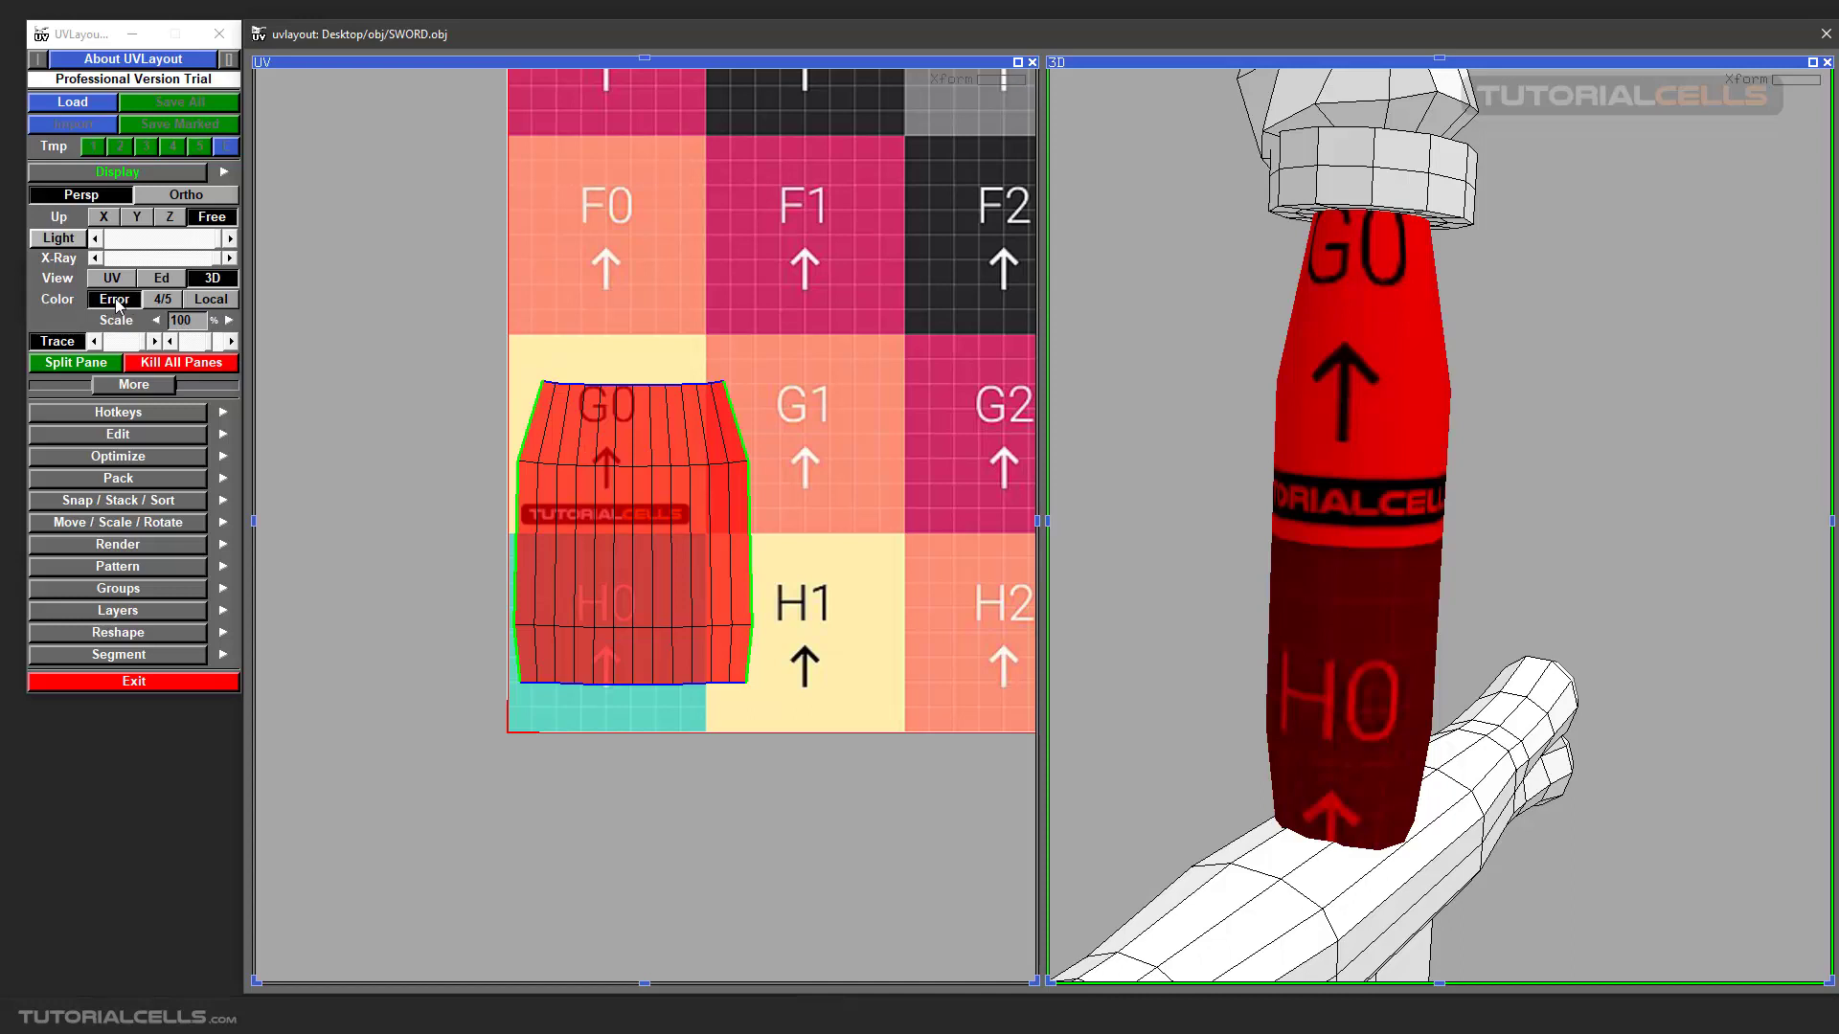
Compare the 4/5 and Local colour modes on the grip, and return to the Error colour mode.
left_click(160, 305)
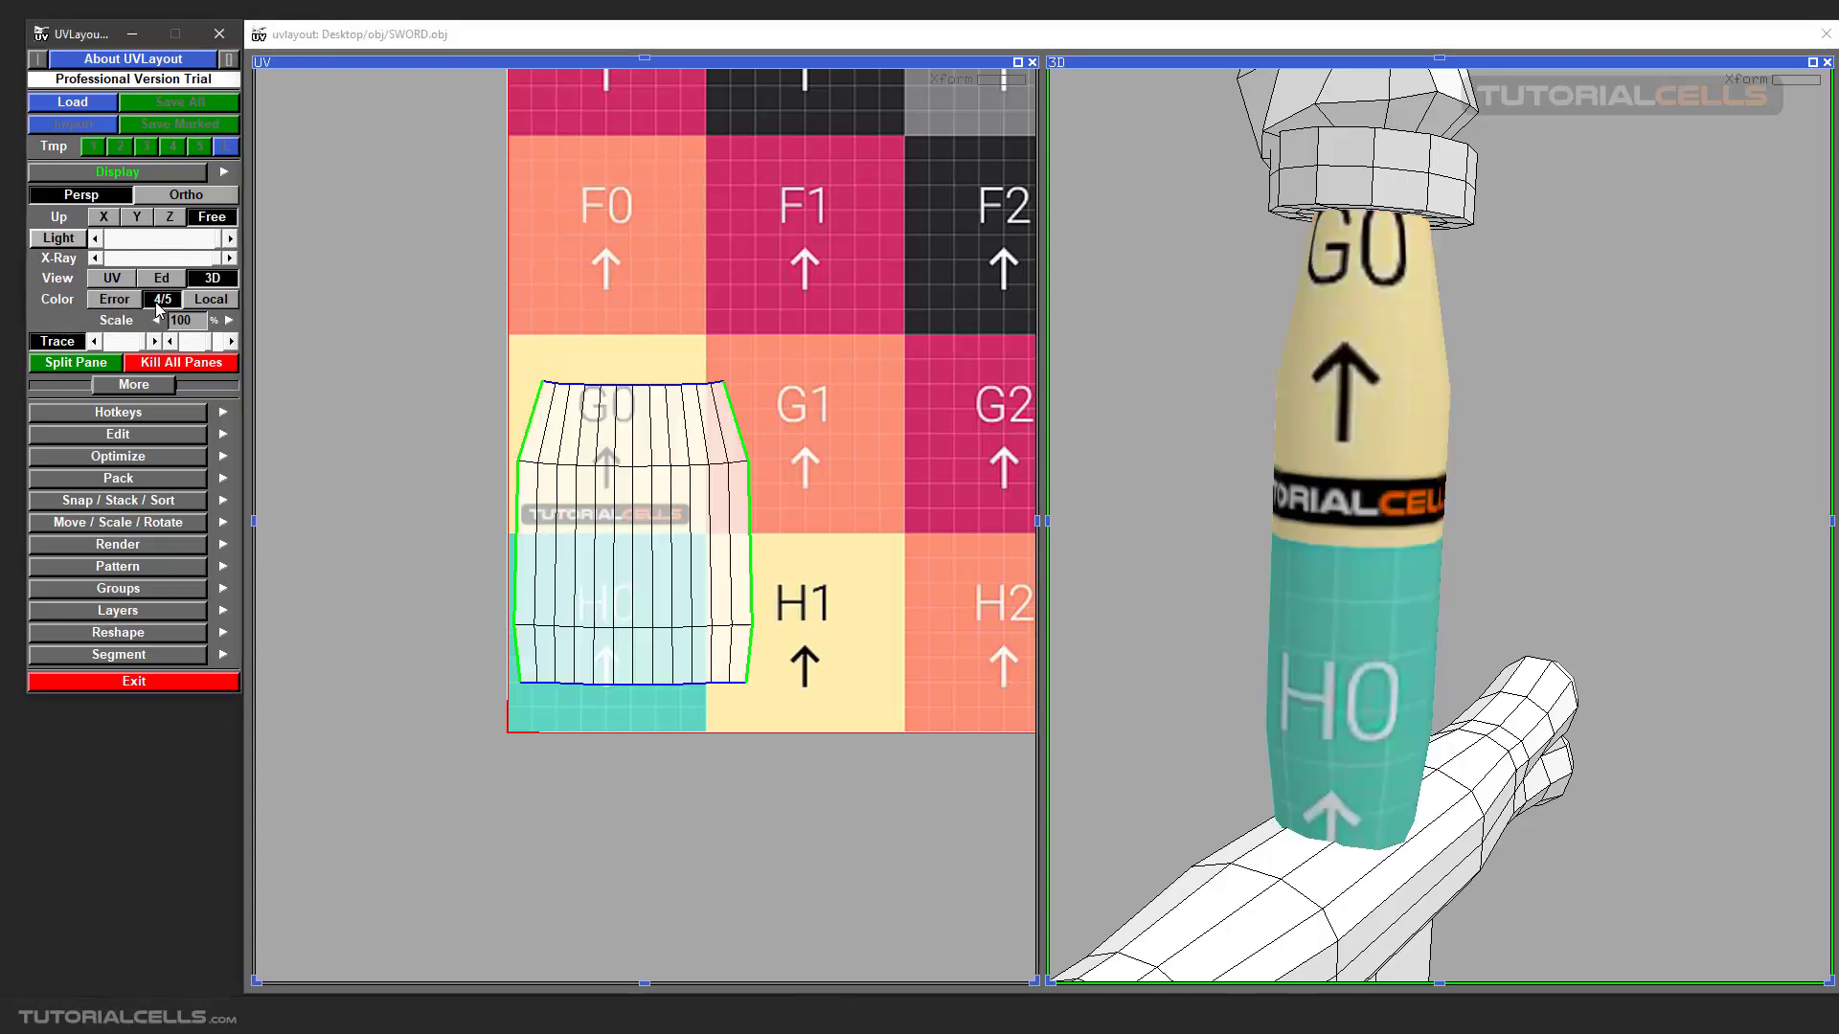
left_click(205, 304)
left_click(115, 300)
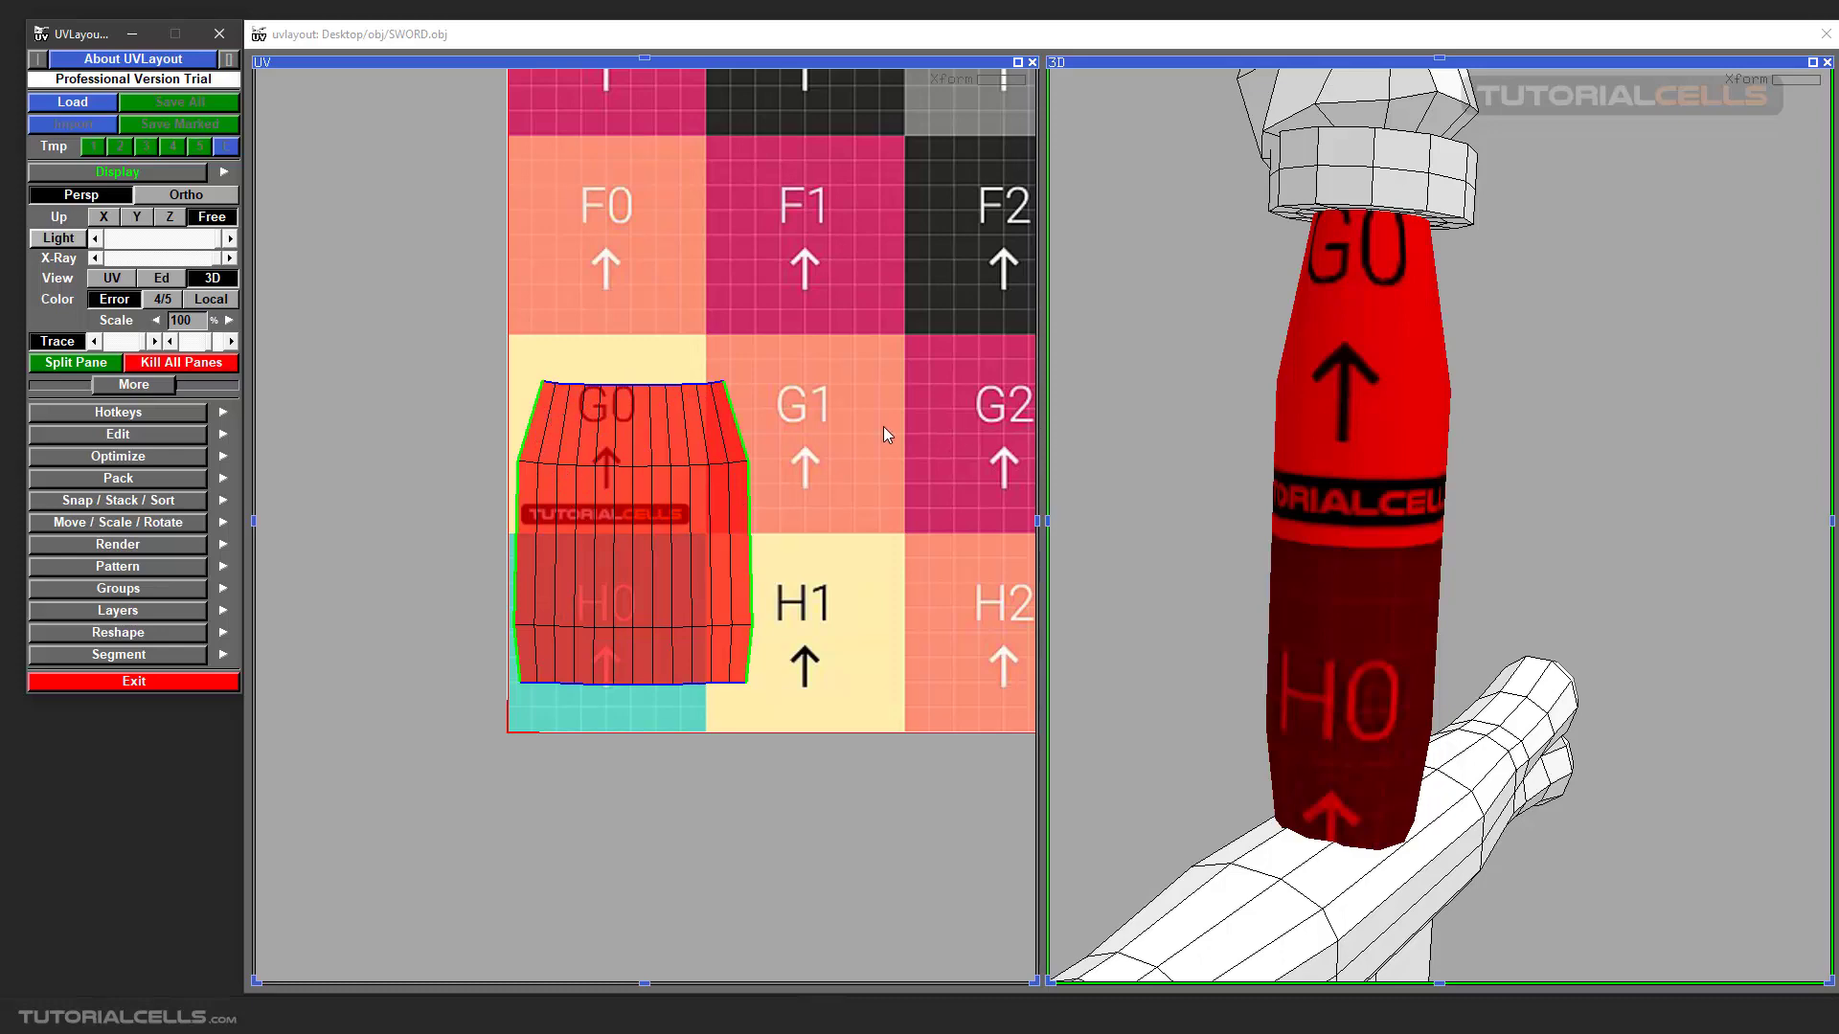
Examine the reduced grip shell's error colouring in the UV view and on the 3D grip.
scroll(883, 427, "down", 5)
scroll(795, 407, "up", 4)
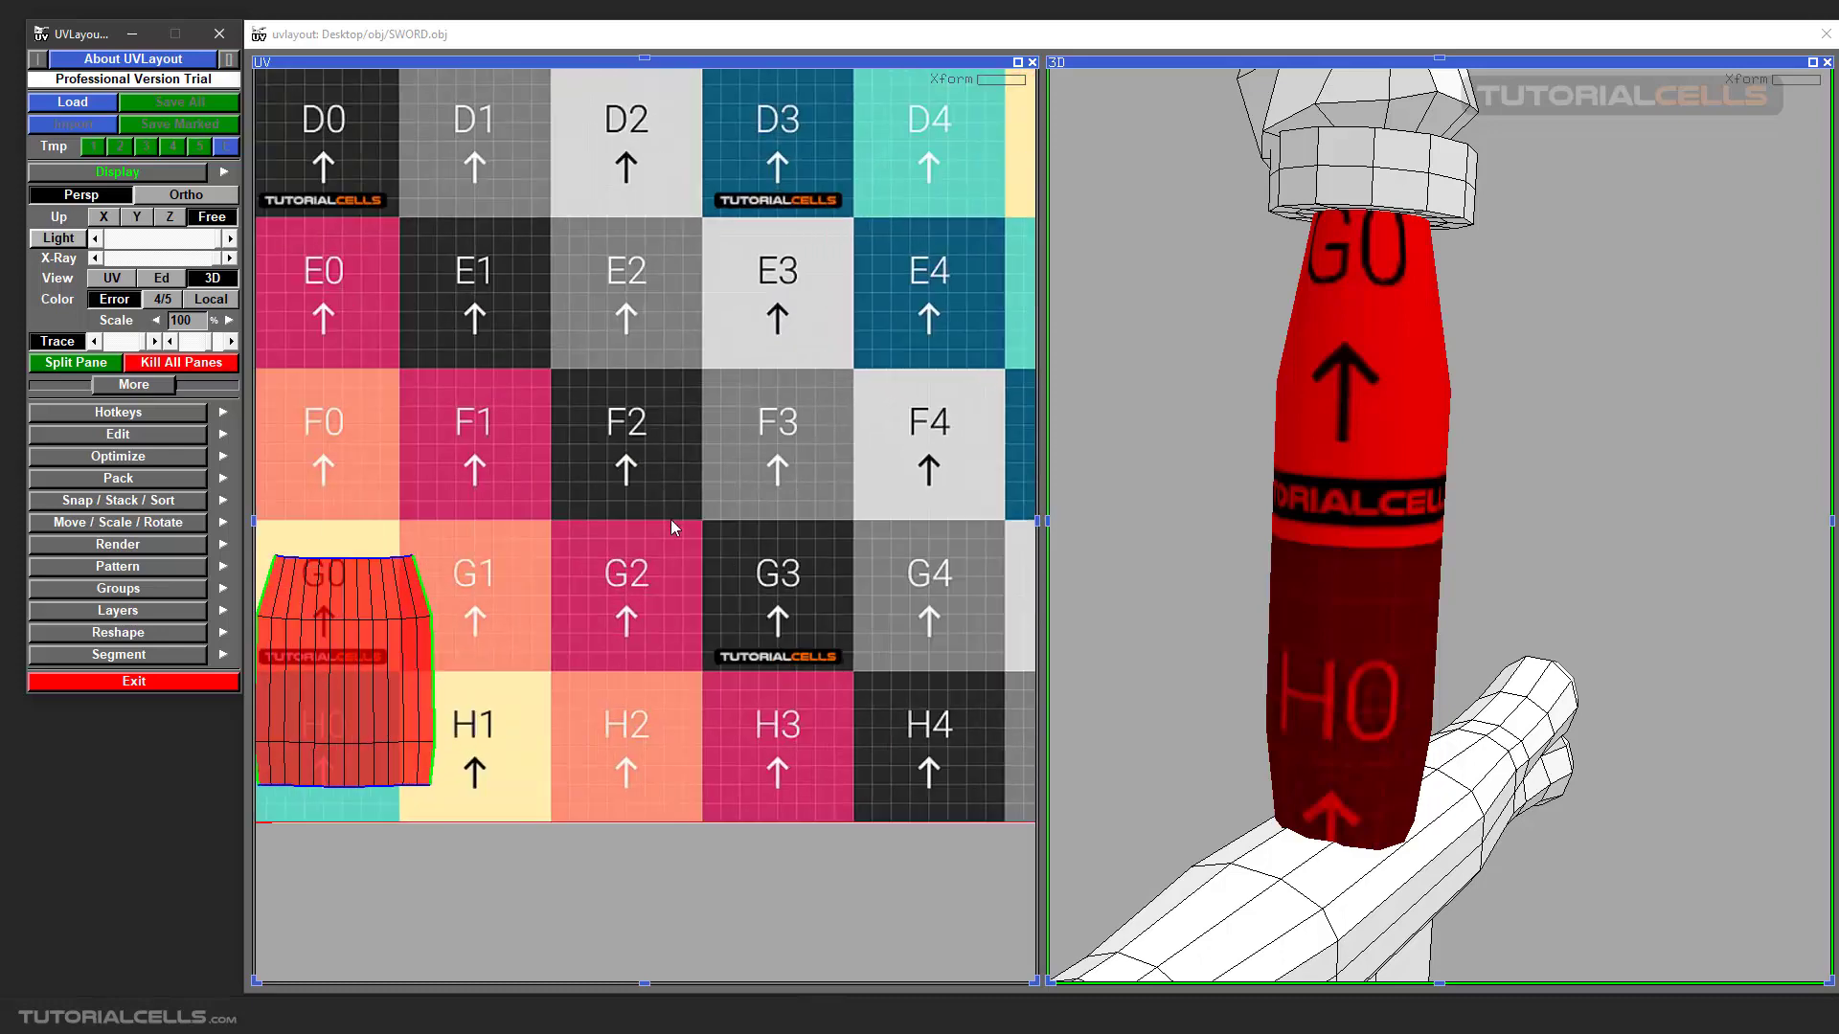
middle_click_drag(671, 520, 845, 485)
scroll(765, 551, "up", 3)
scroll(1289, 458, "down", 2)
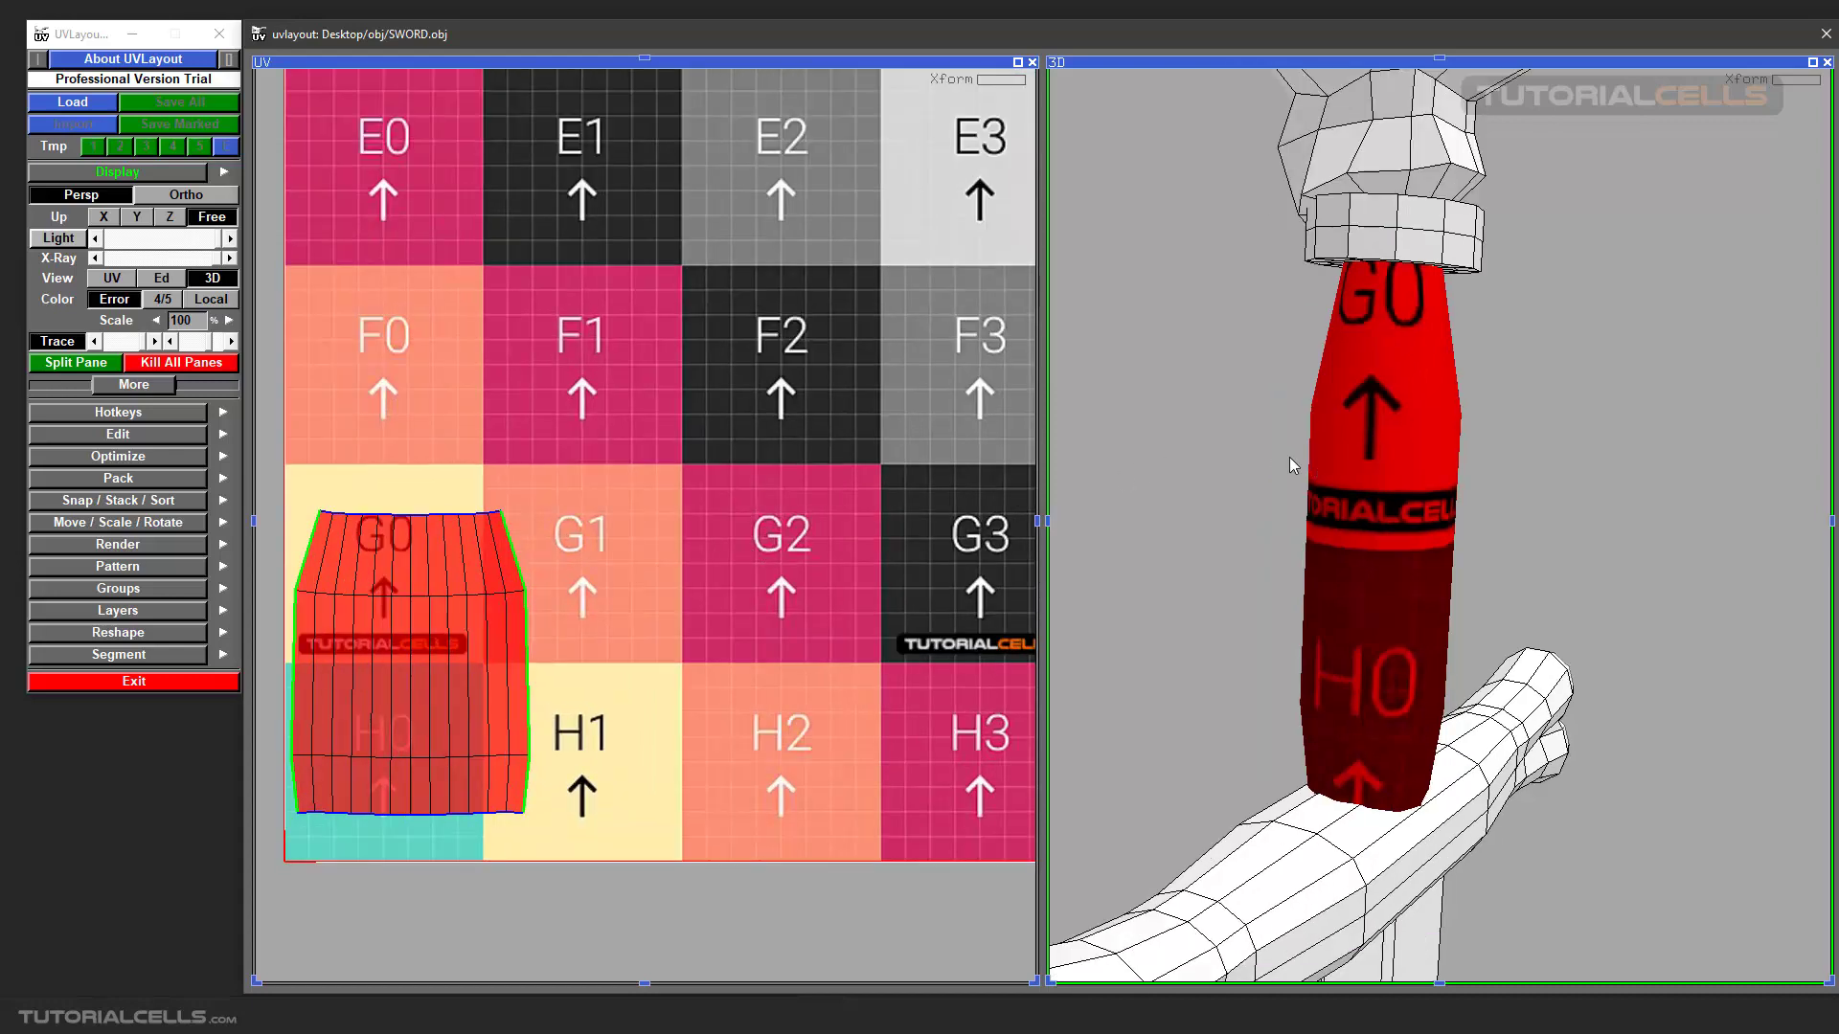
scroll(1289, 458, "down", 3)
scroll(1410, 473, "up", 4)
mouse_move(1415, 475)
left_mouse_down()
mouse_move(1456, 479)
mouse_move(1421, 475)
left_mouse_up()
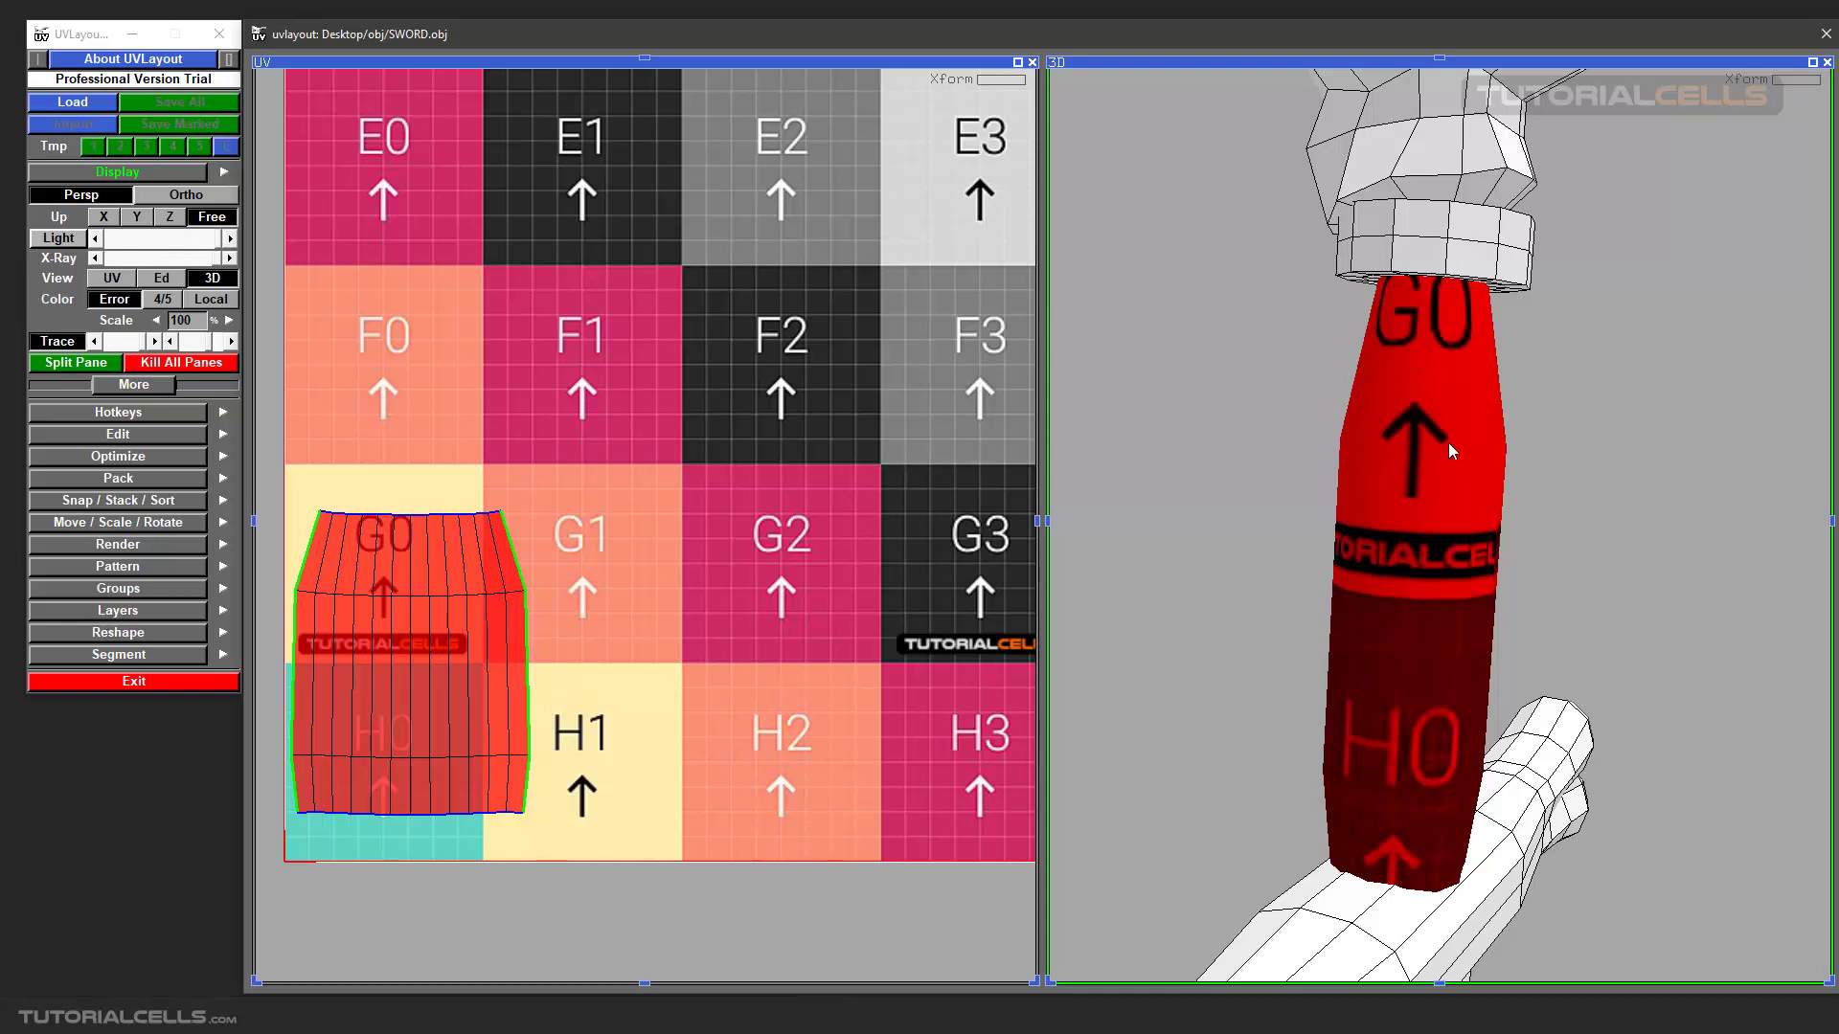
mouse_move(1444, 450)
left_mouse_down()
mouse_move(1473, 475)
mouse_move(1405, 467)
mouse_move(1427, 460)
left_mouse_up()
scroll(479, 624, "down", 1)
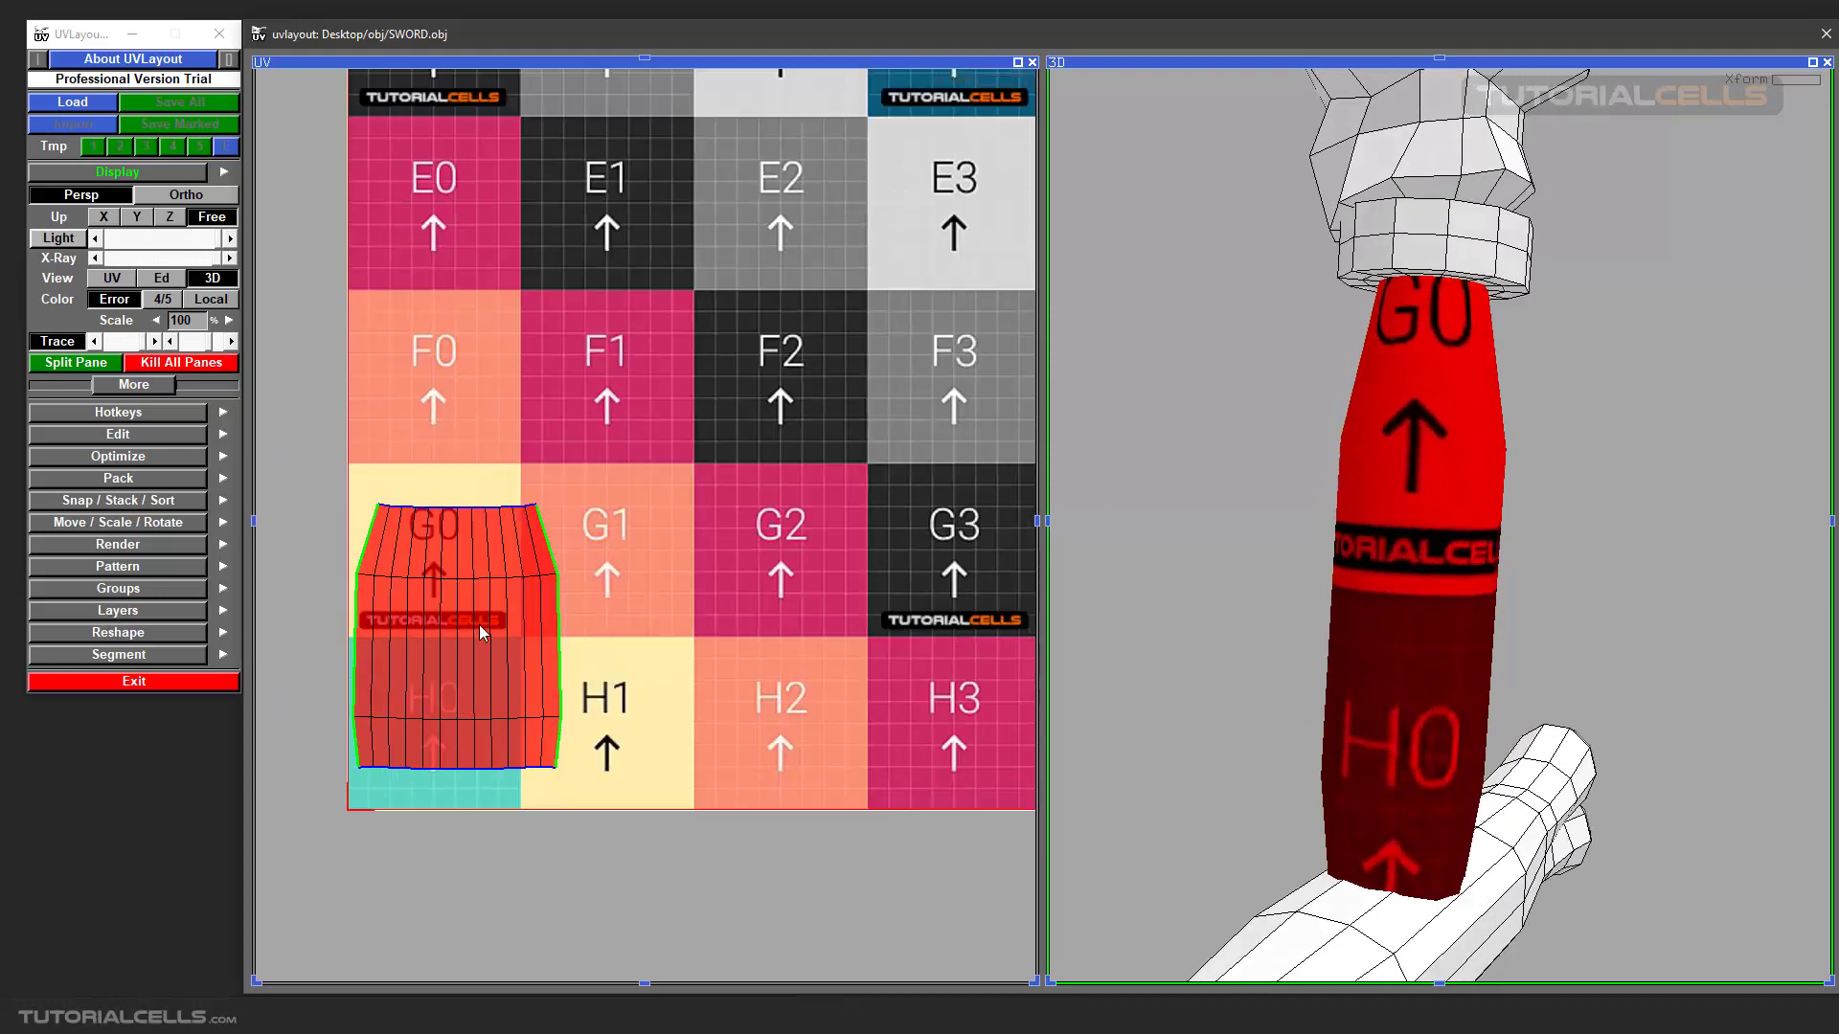
Move the grip's UV shell from squares G0 and H0 to straddle squares G1 and G2.
scroll(562, 578, "down", 2)
middle_click_drag(596, 575, 424, 659)
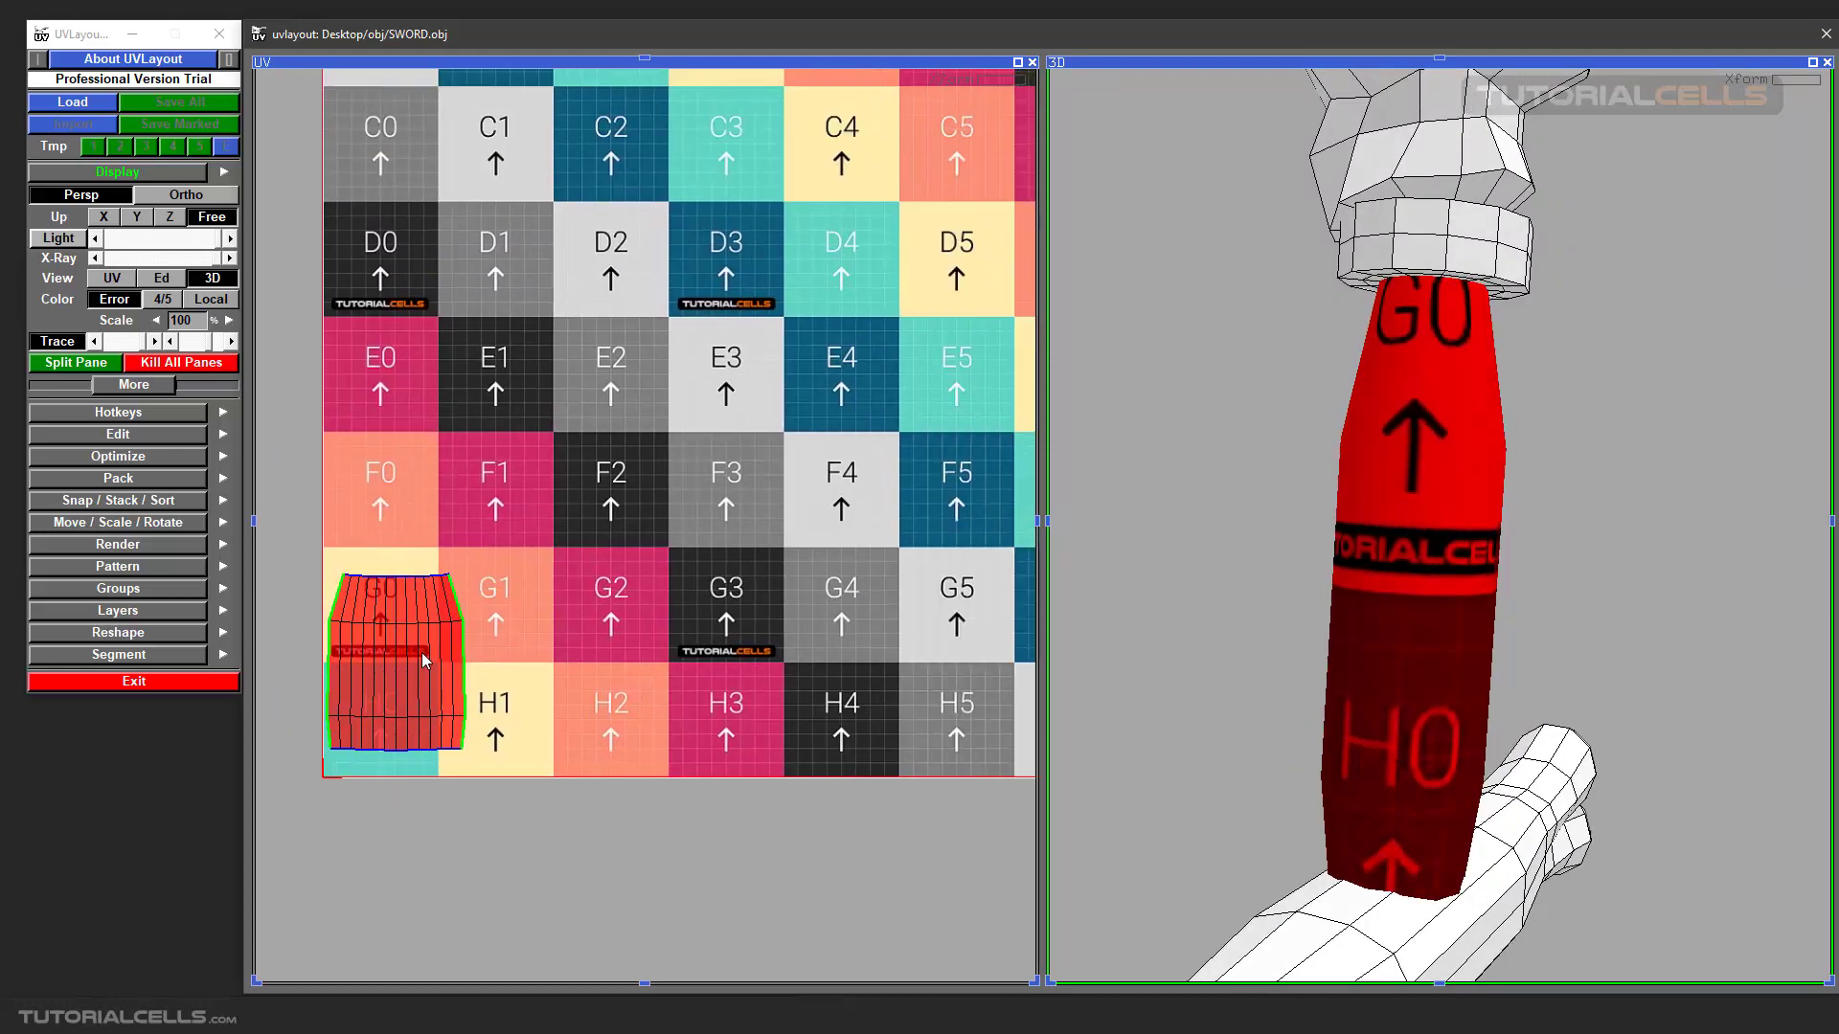
left_click_drag(423, 659, 597, 590)
middle_click_drag(598, 590, 596, 590)
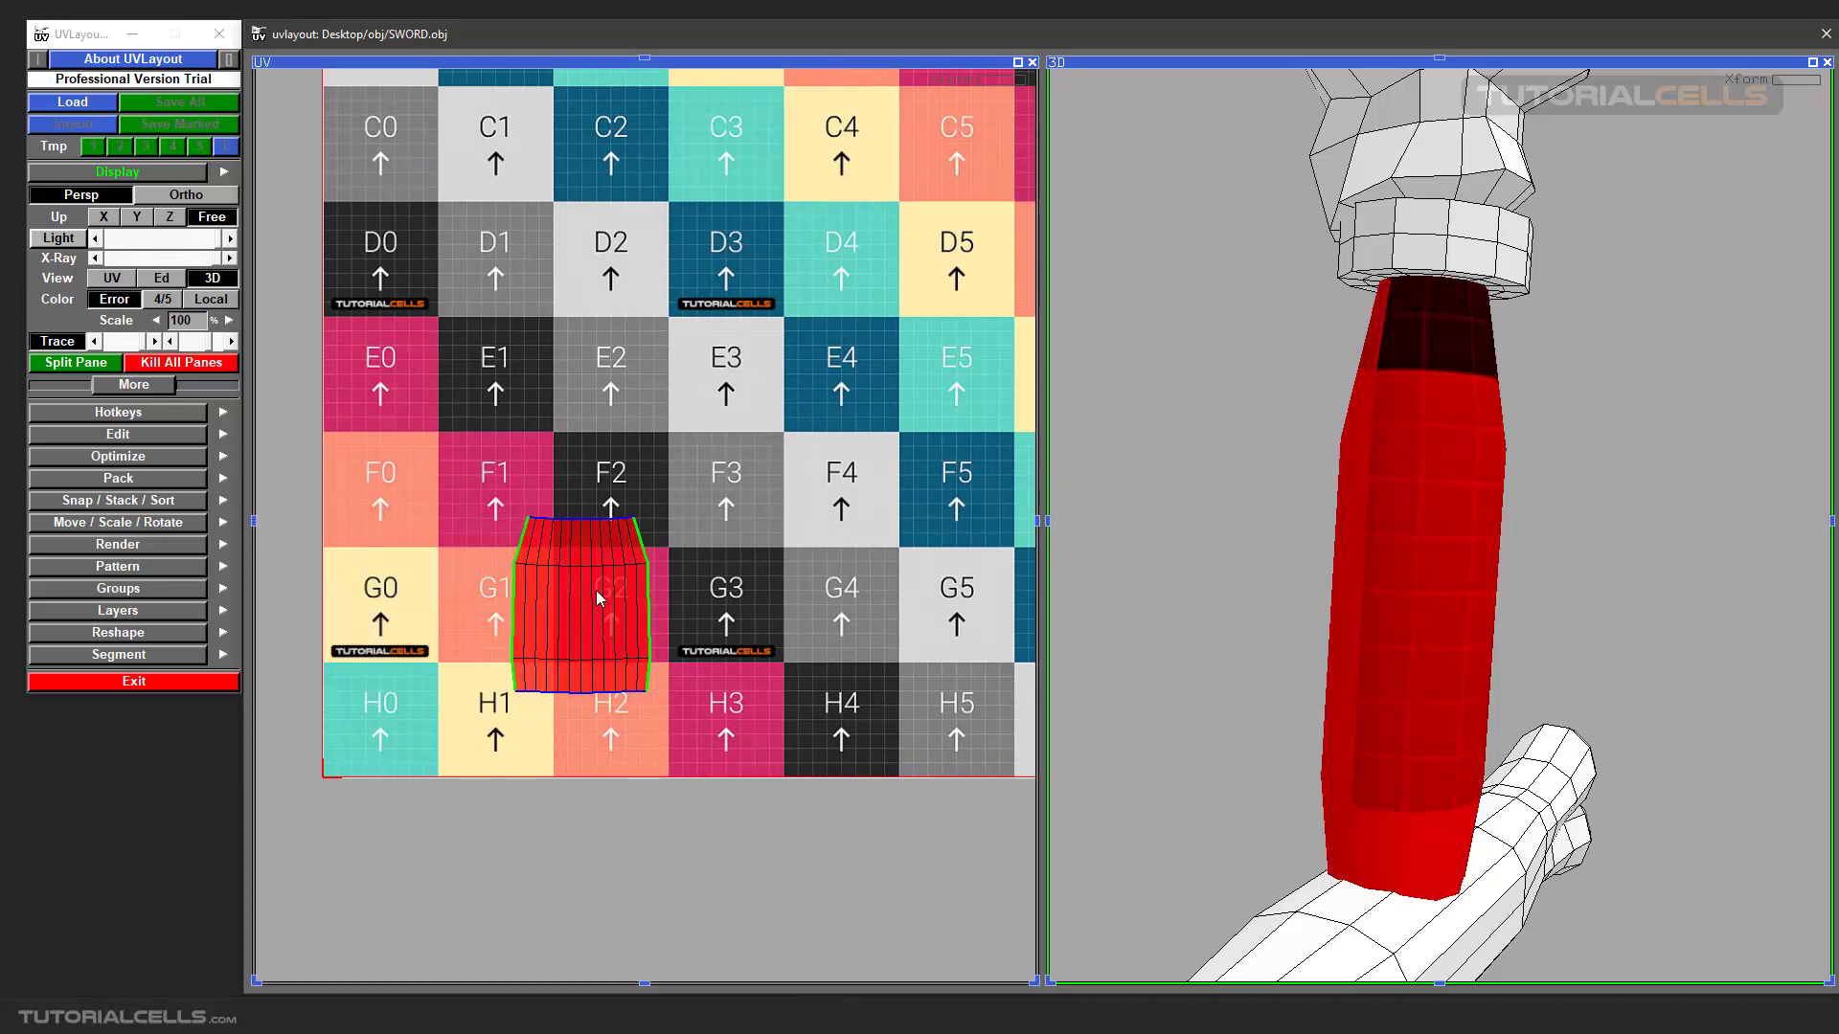
Scale the grip's UV shell up in stages to almost three checker squares wide.
right_click_drag(591, 591, 852, 564)
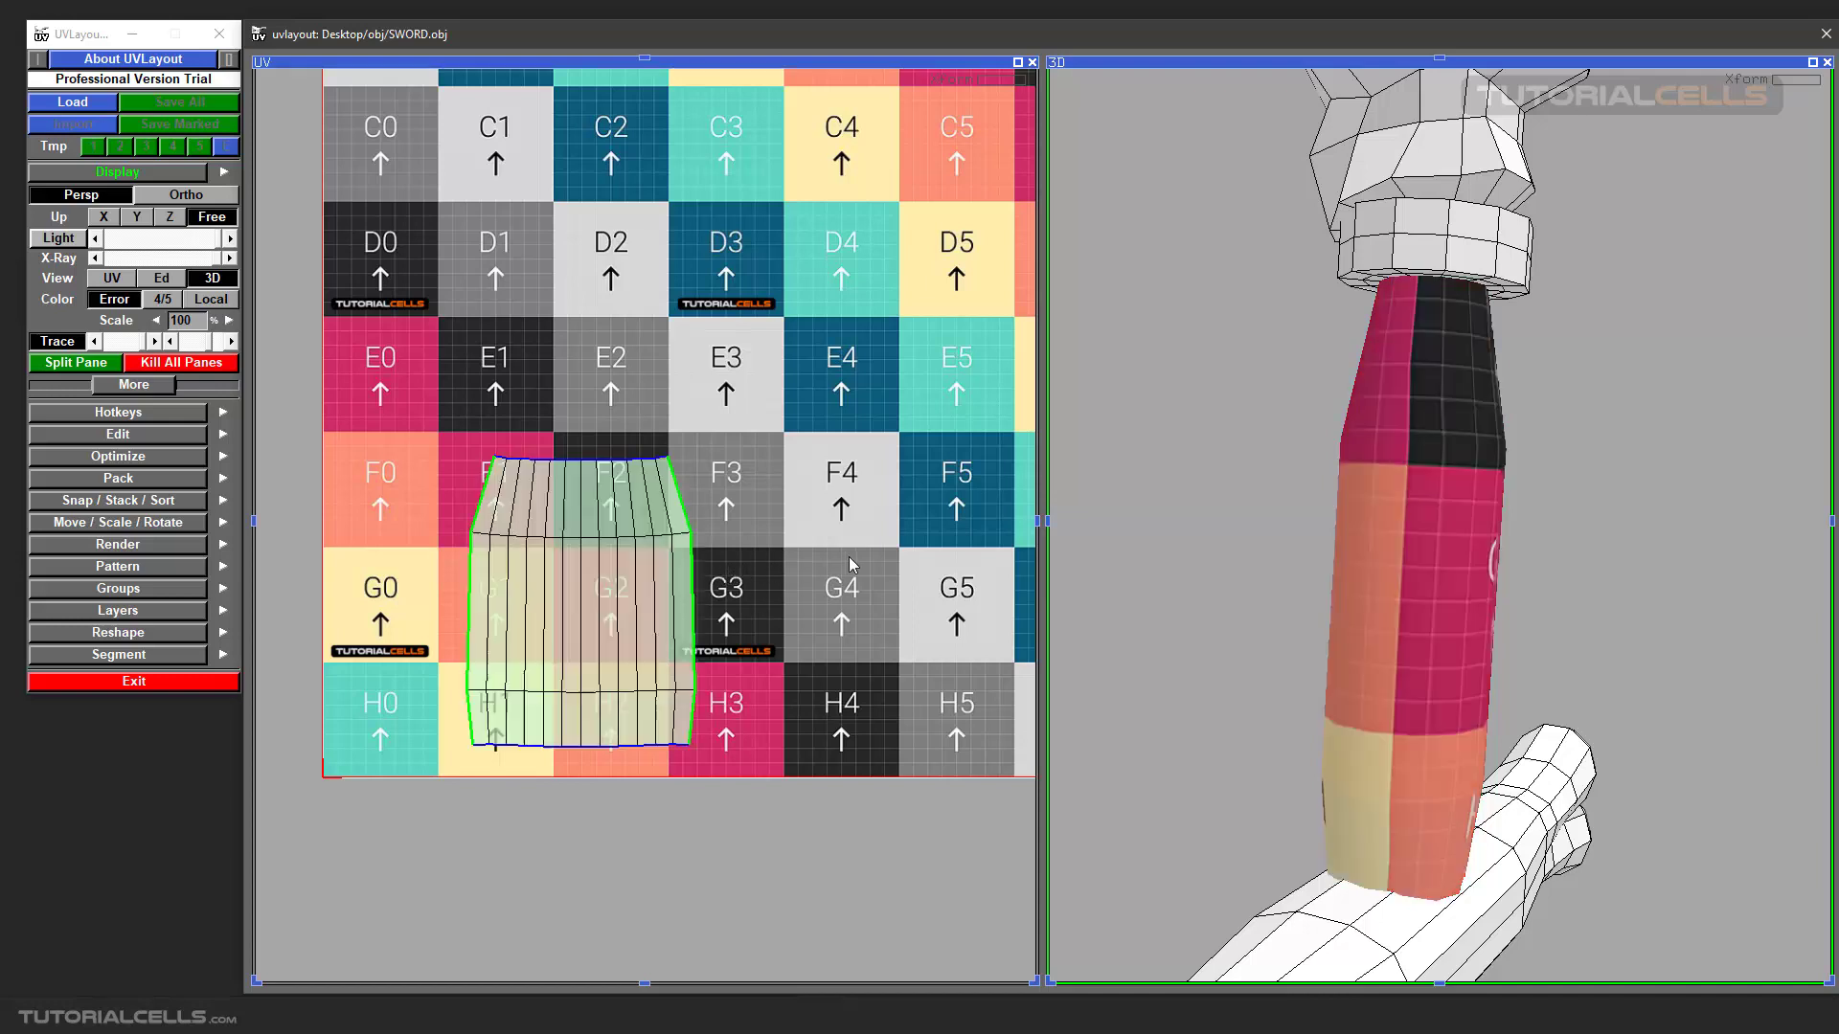
right_click_drag(618, 598, 750, 593)
middle_click_drag(638, 600, 681, 559)
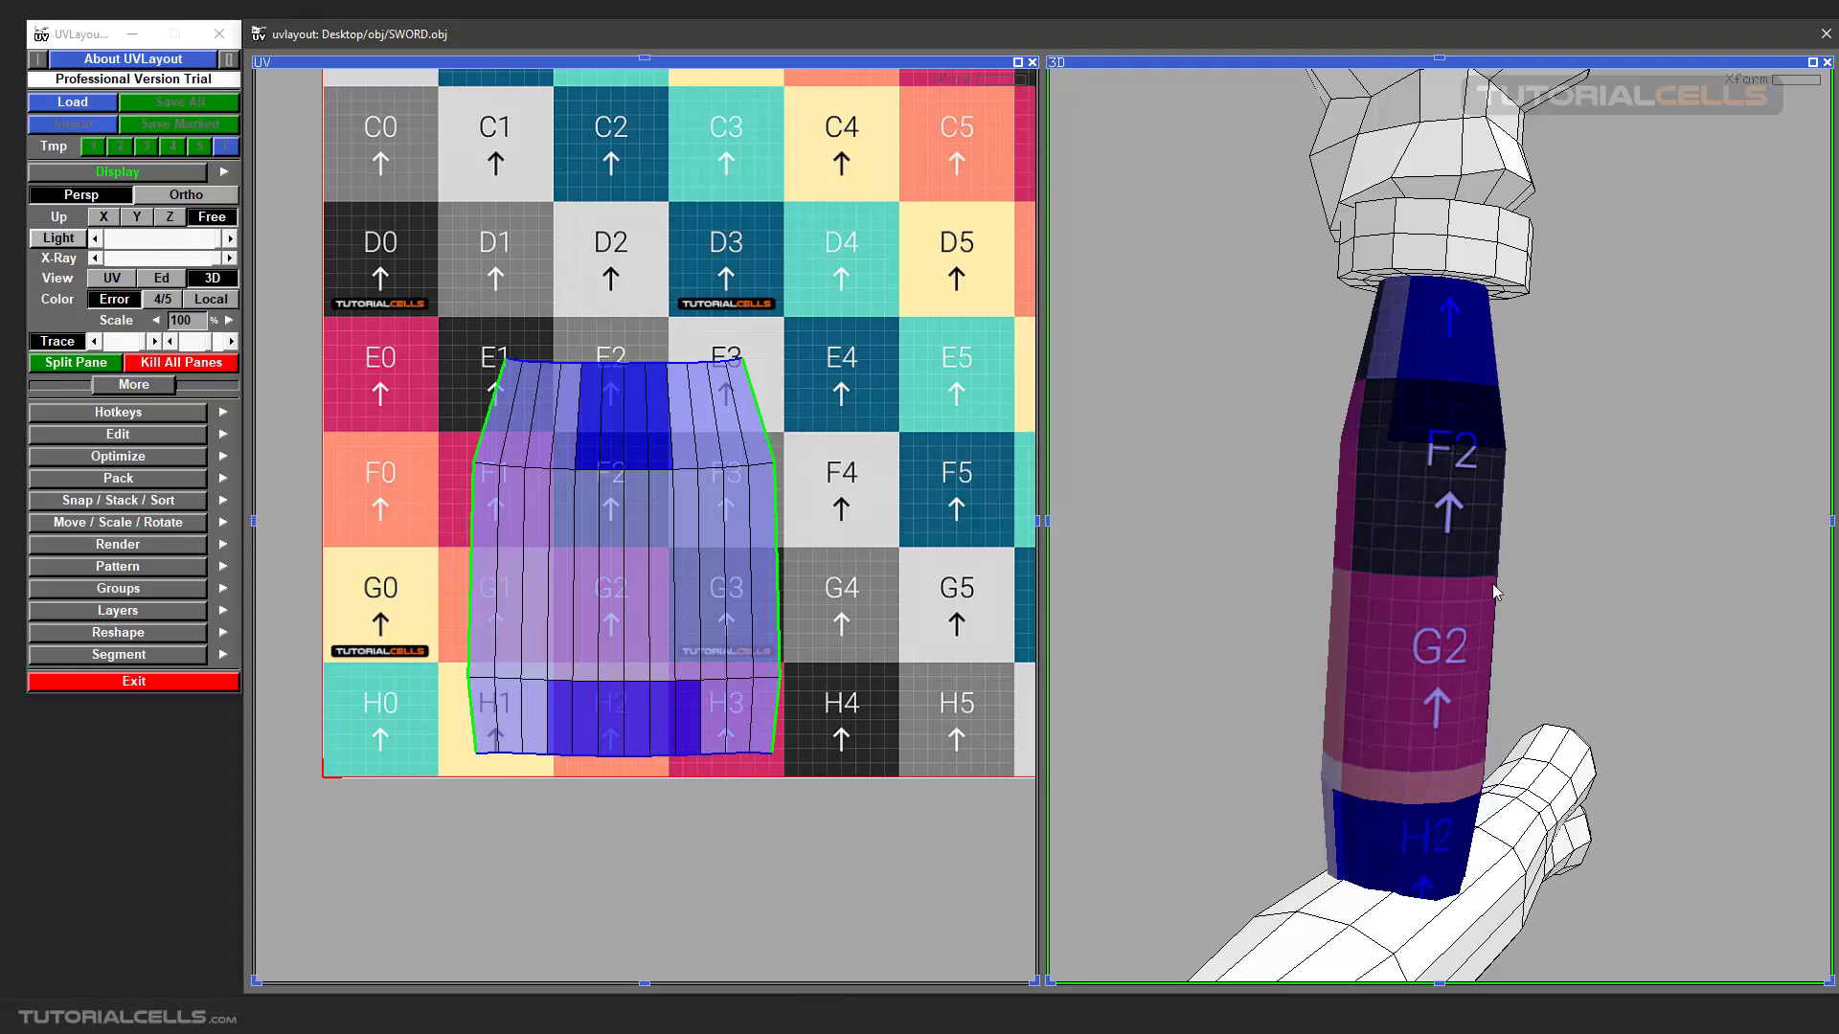
Examine the enlarged shell's coverage of the UV tile and its checker texture and error colouring on the 3D grip.
mouse_move(1466, 568)
right_mouse_down()
mouse_move(1366, 556)
mouse_move(1440, 551)
right_mouse_up()
left_click_drag(1440, 551, 1433, 554)
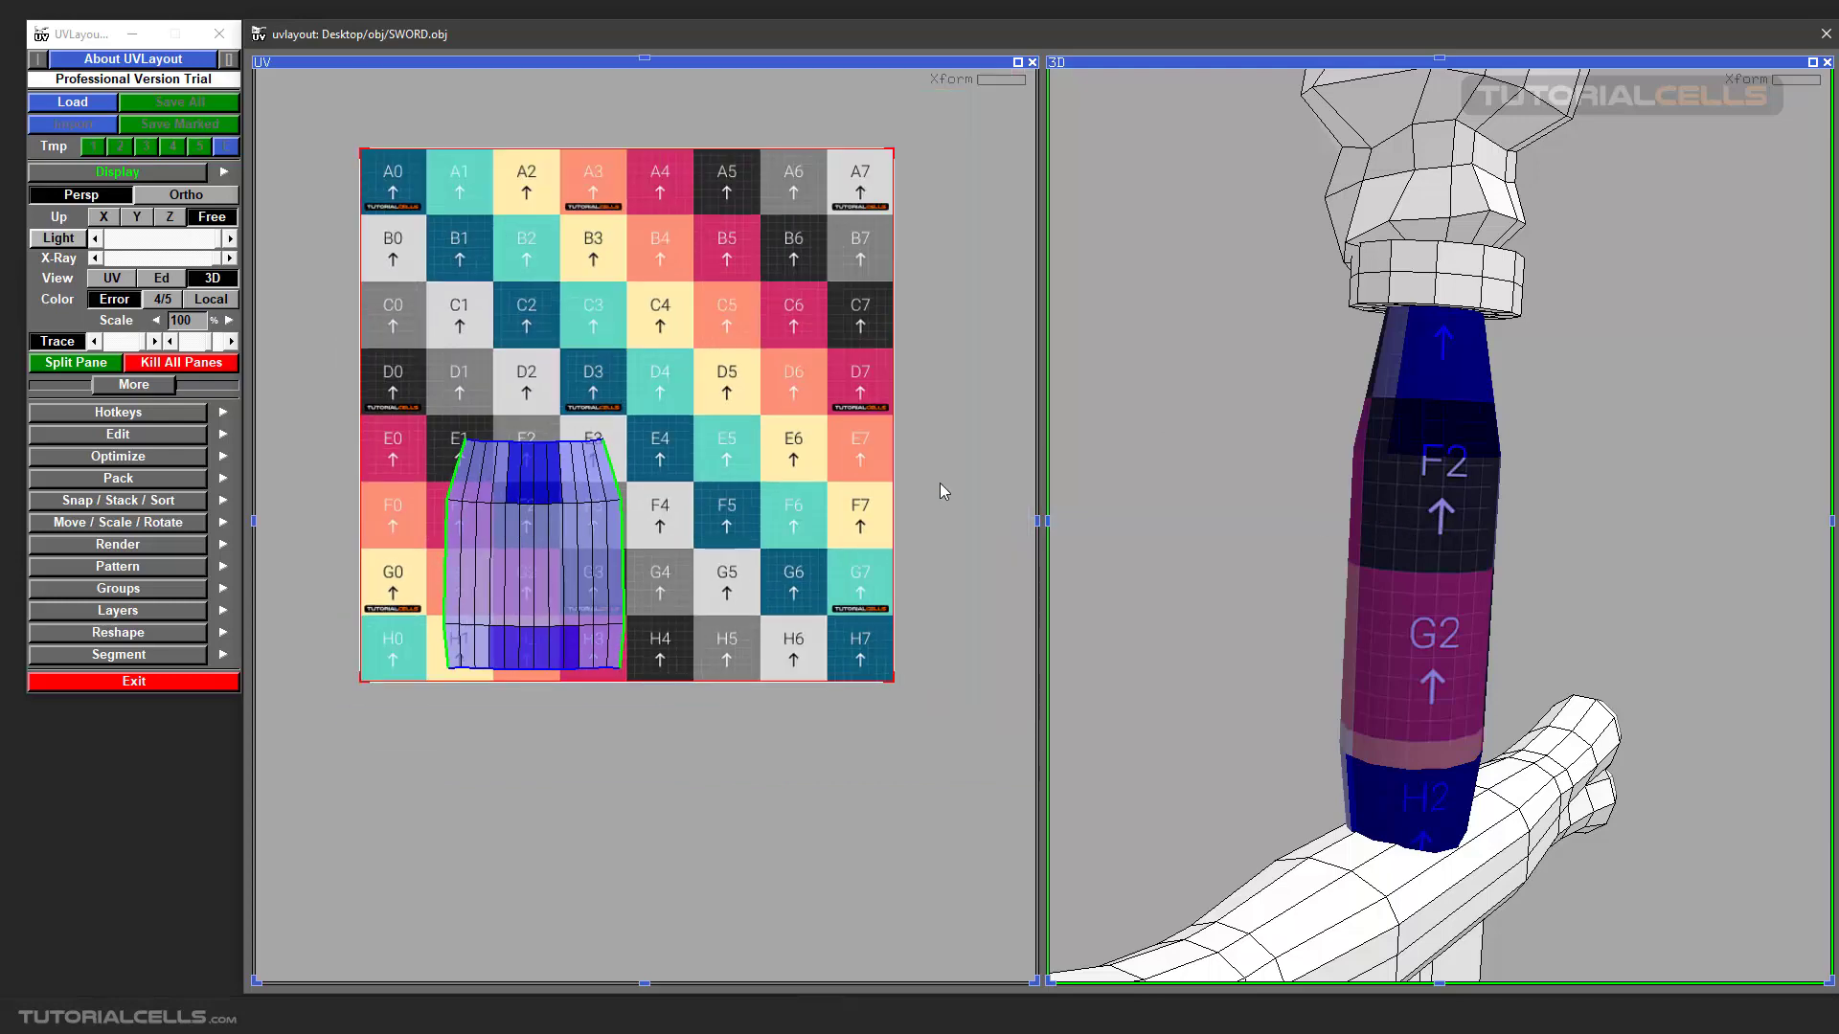
scroll(653, 488, "up", 2)
scroll(663, 520, "down", 1)
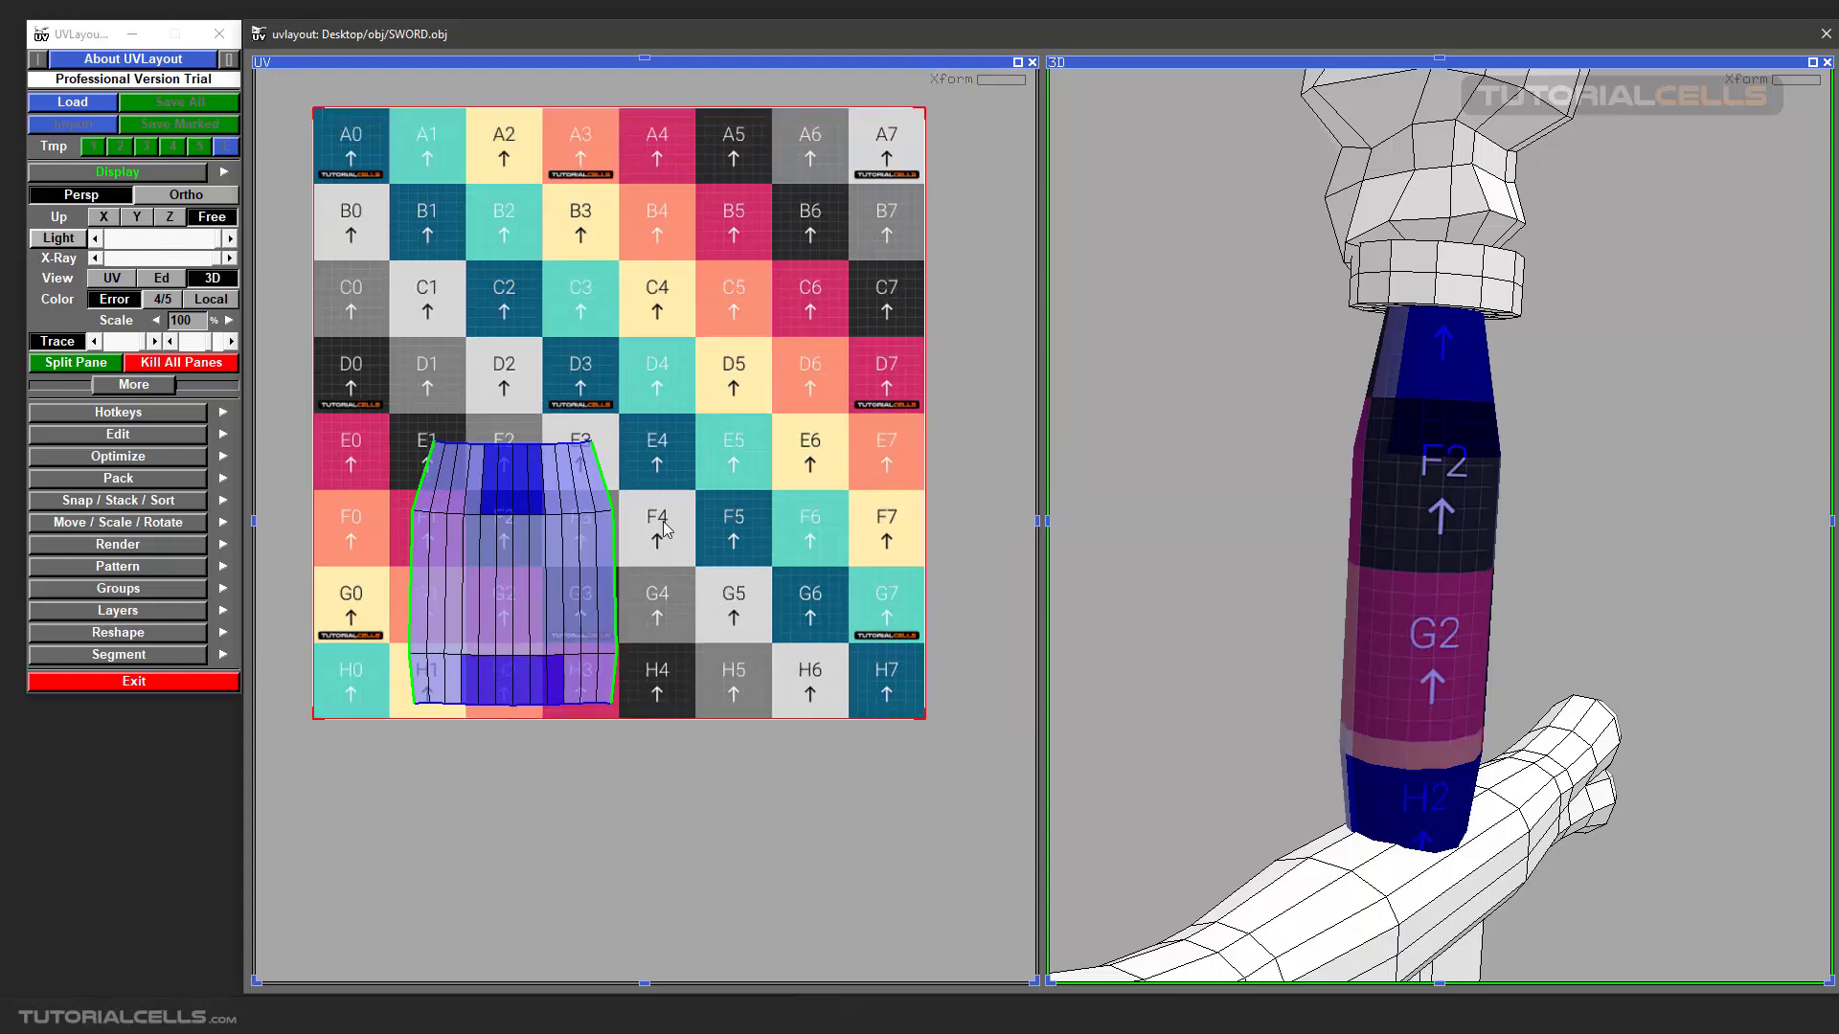
middle_click_drag(668, 528, 695, 574)
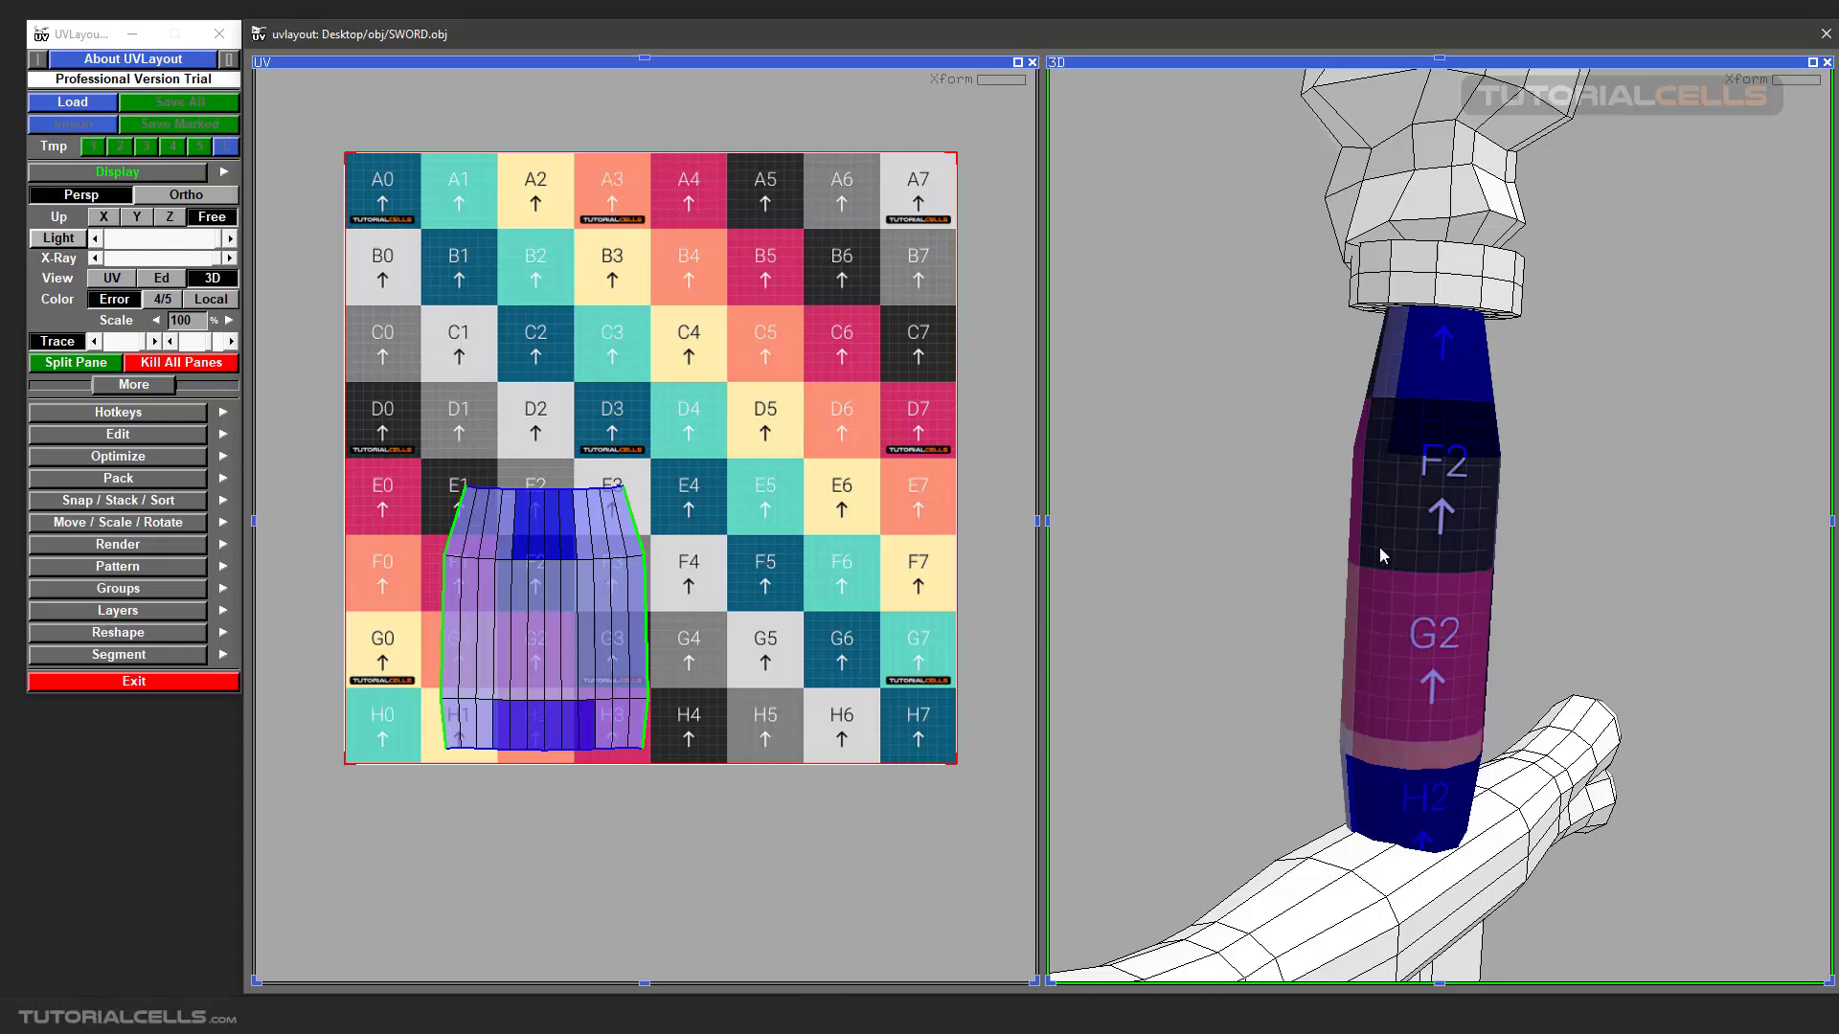
scroll(1399, 623, "down", 3)
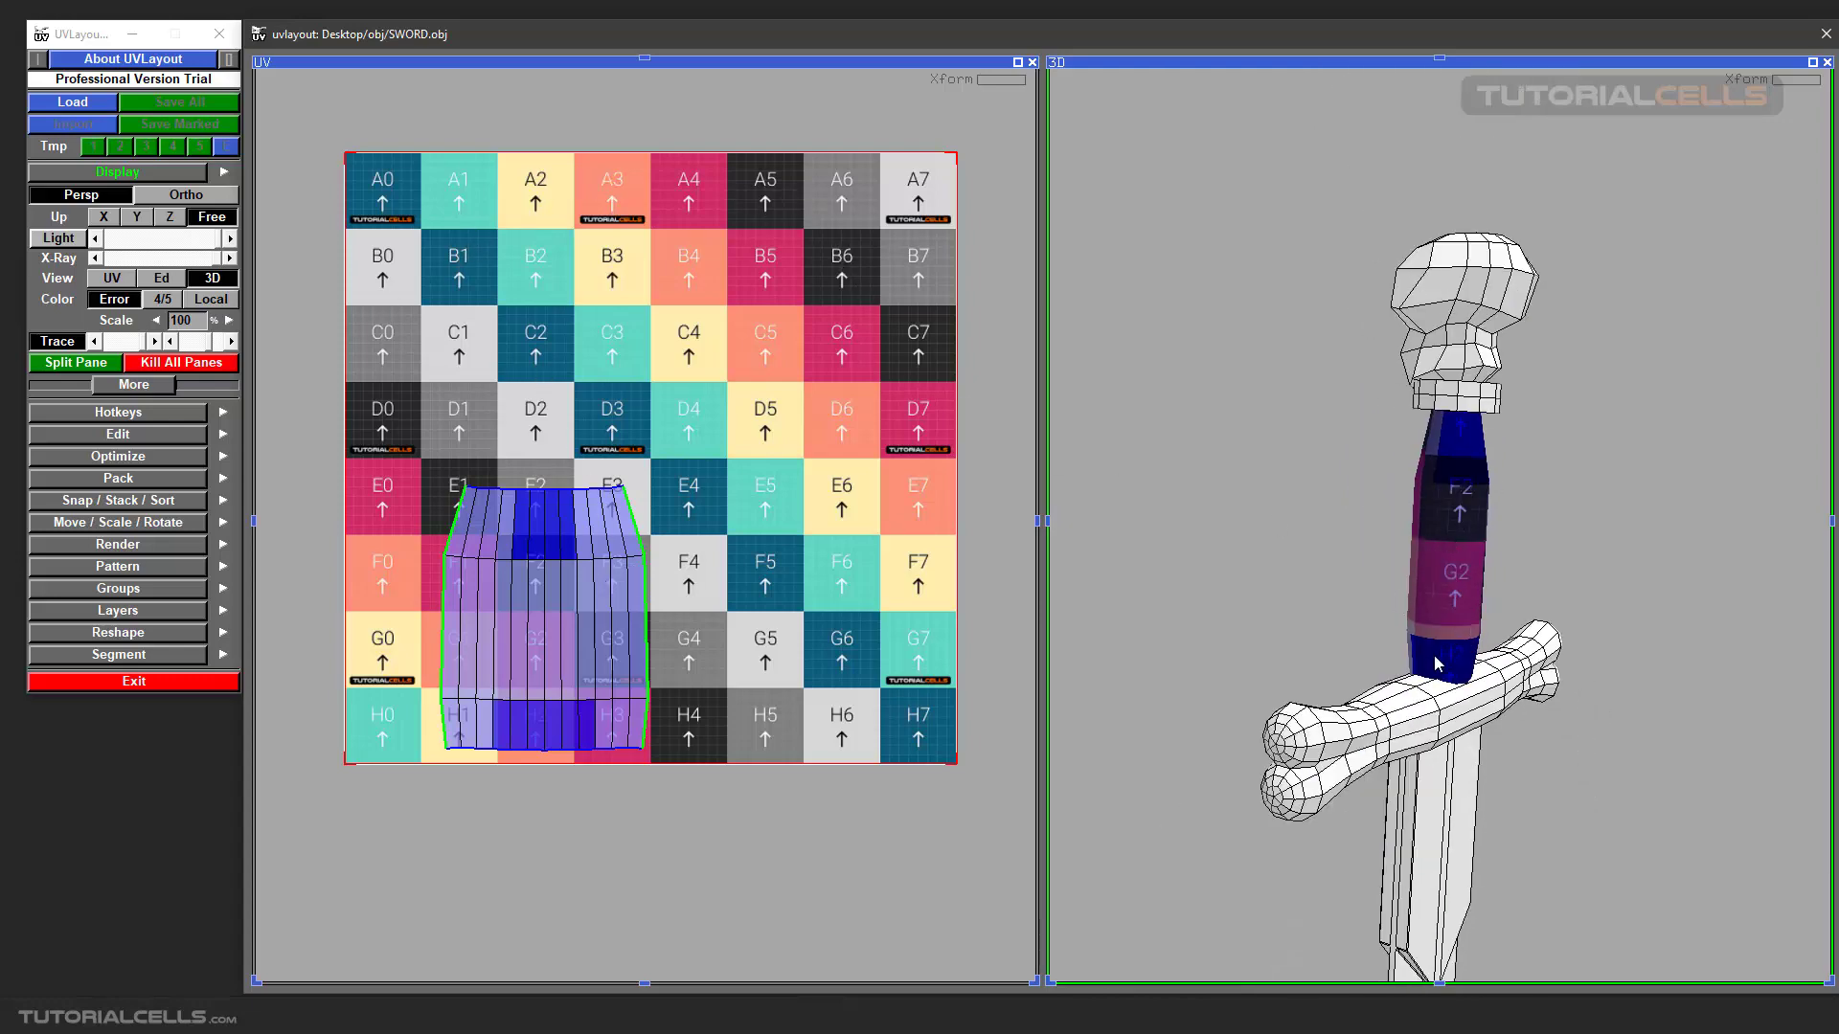
scroll(1441, 659, "up", 2)
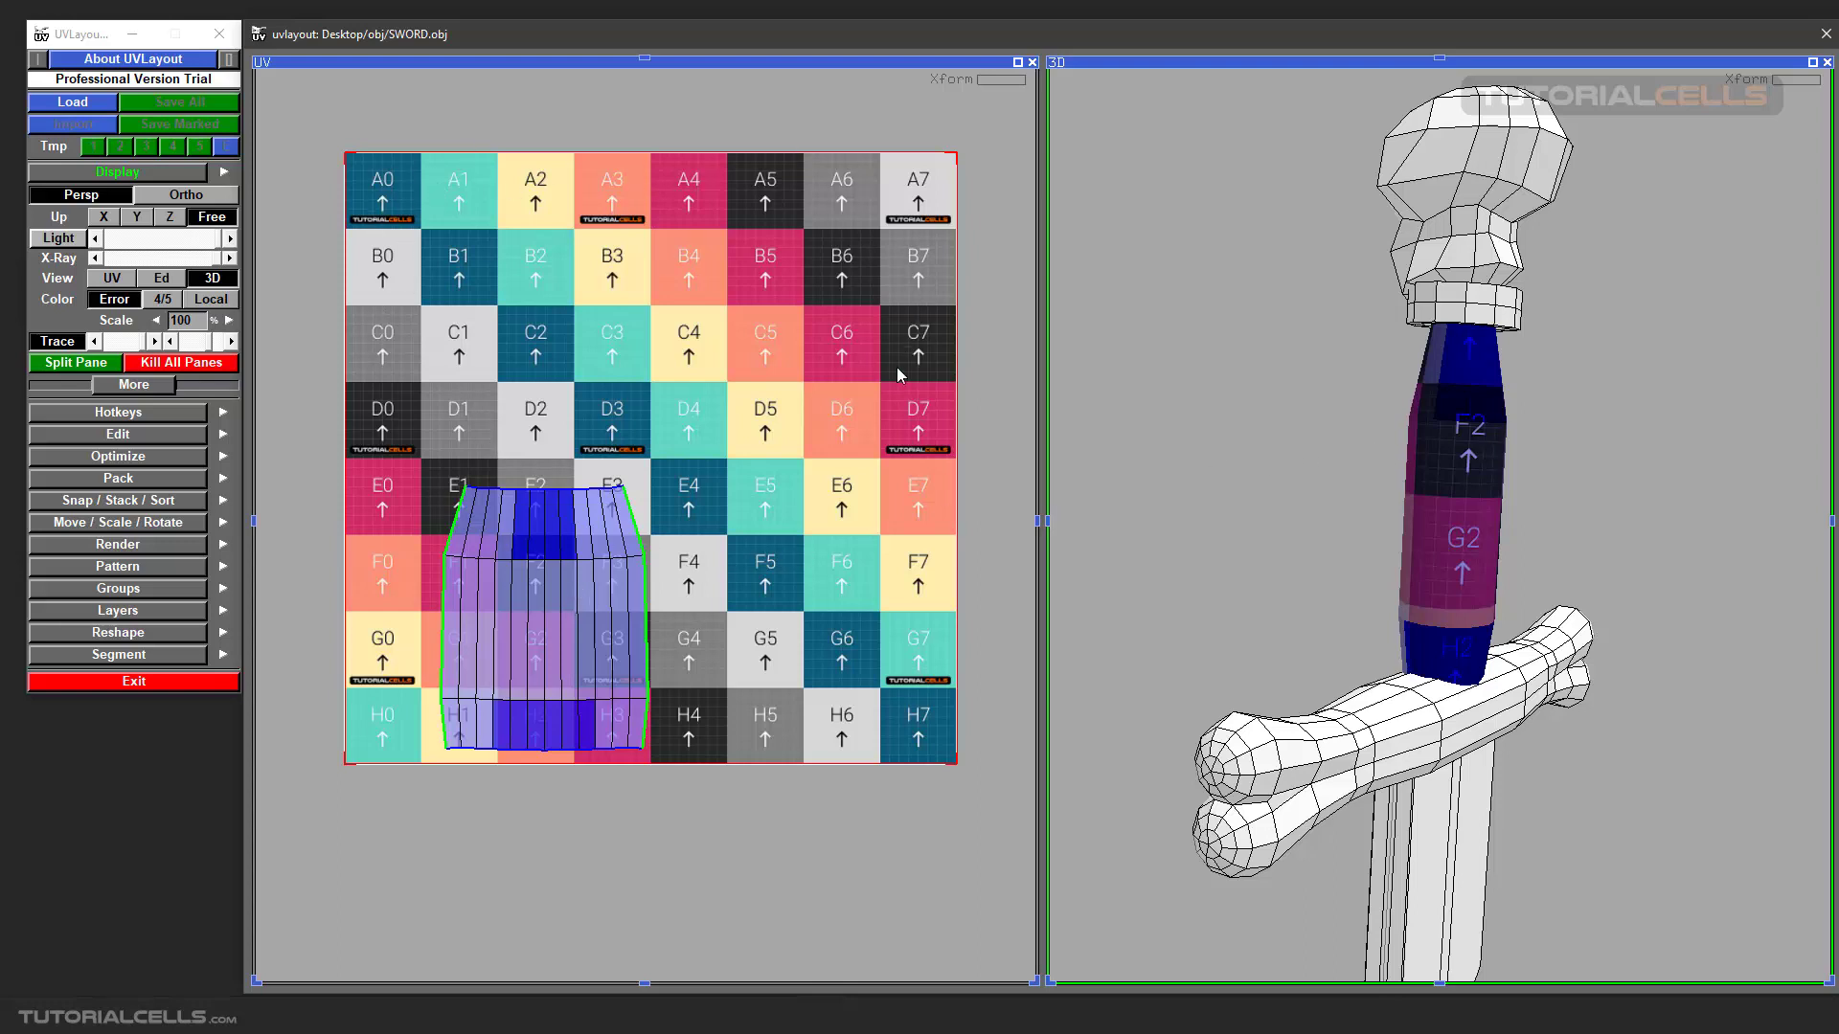
Pick the grip's whole UV shell and run the continuous Flatten on it until it settles, ending the run.
key("g")
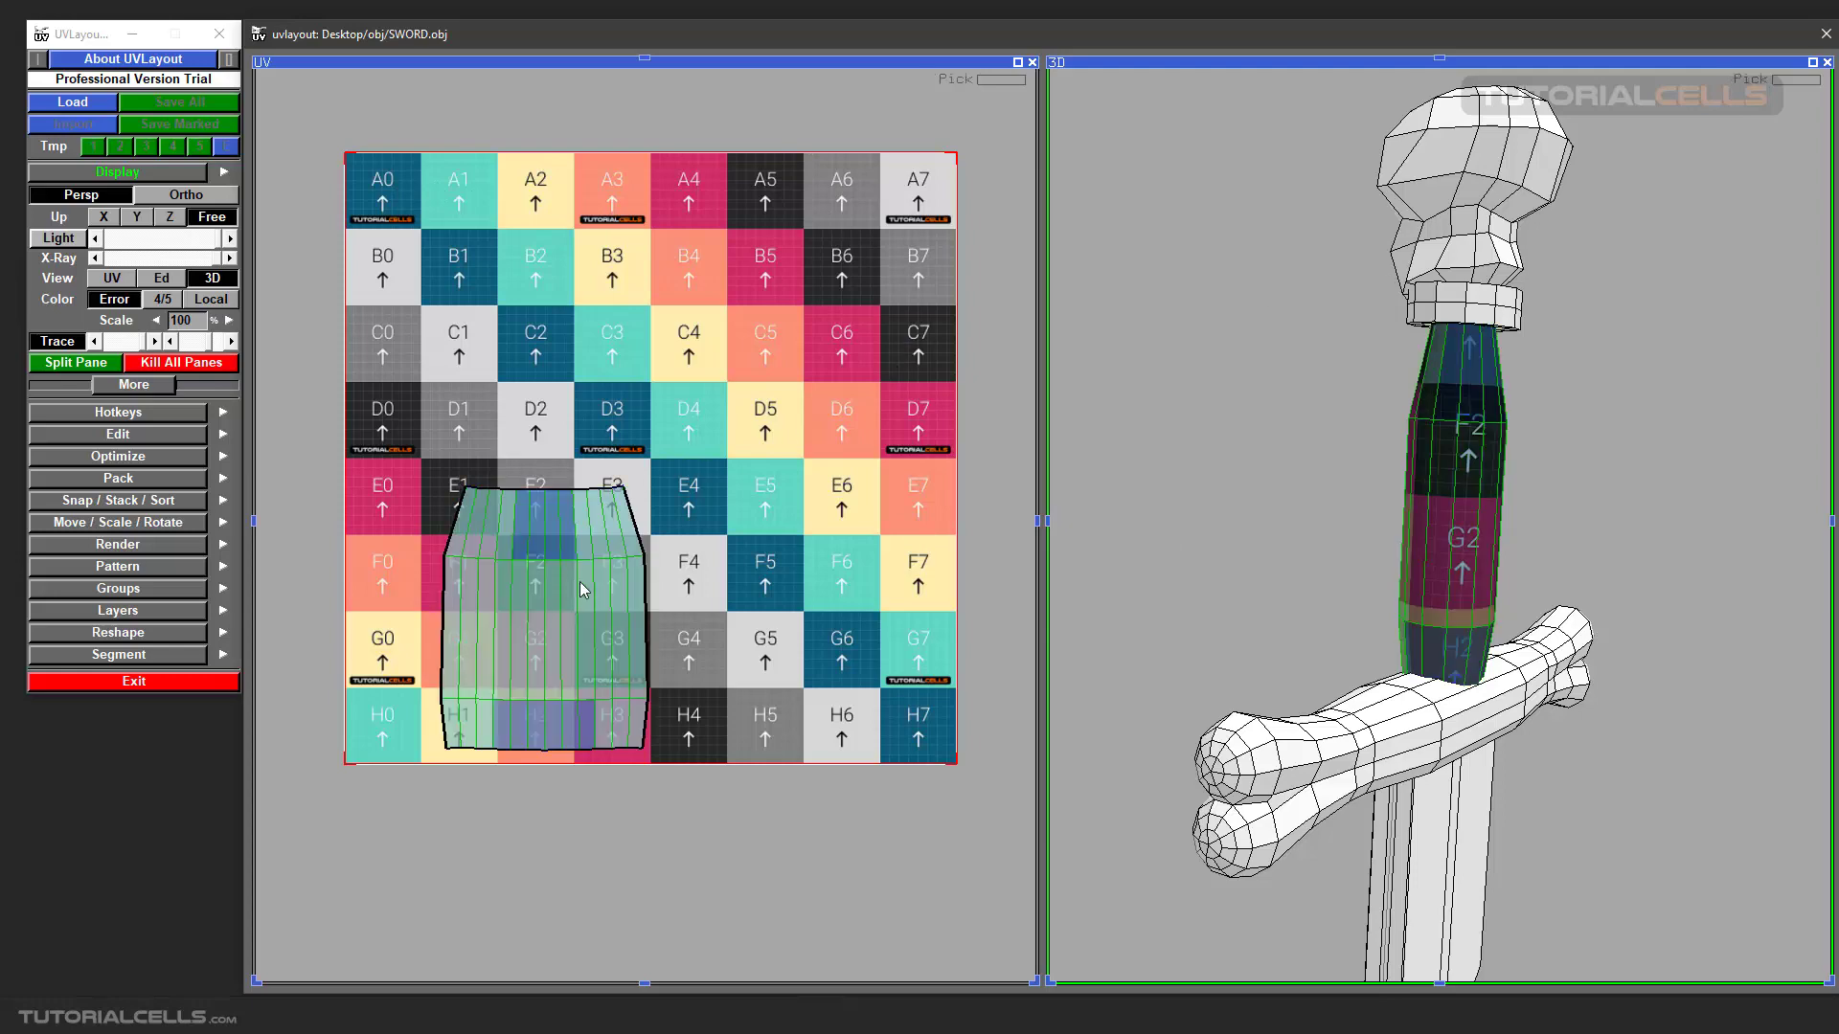
key("shift+f")
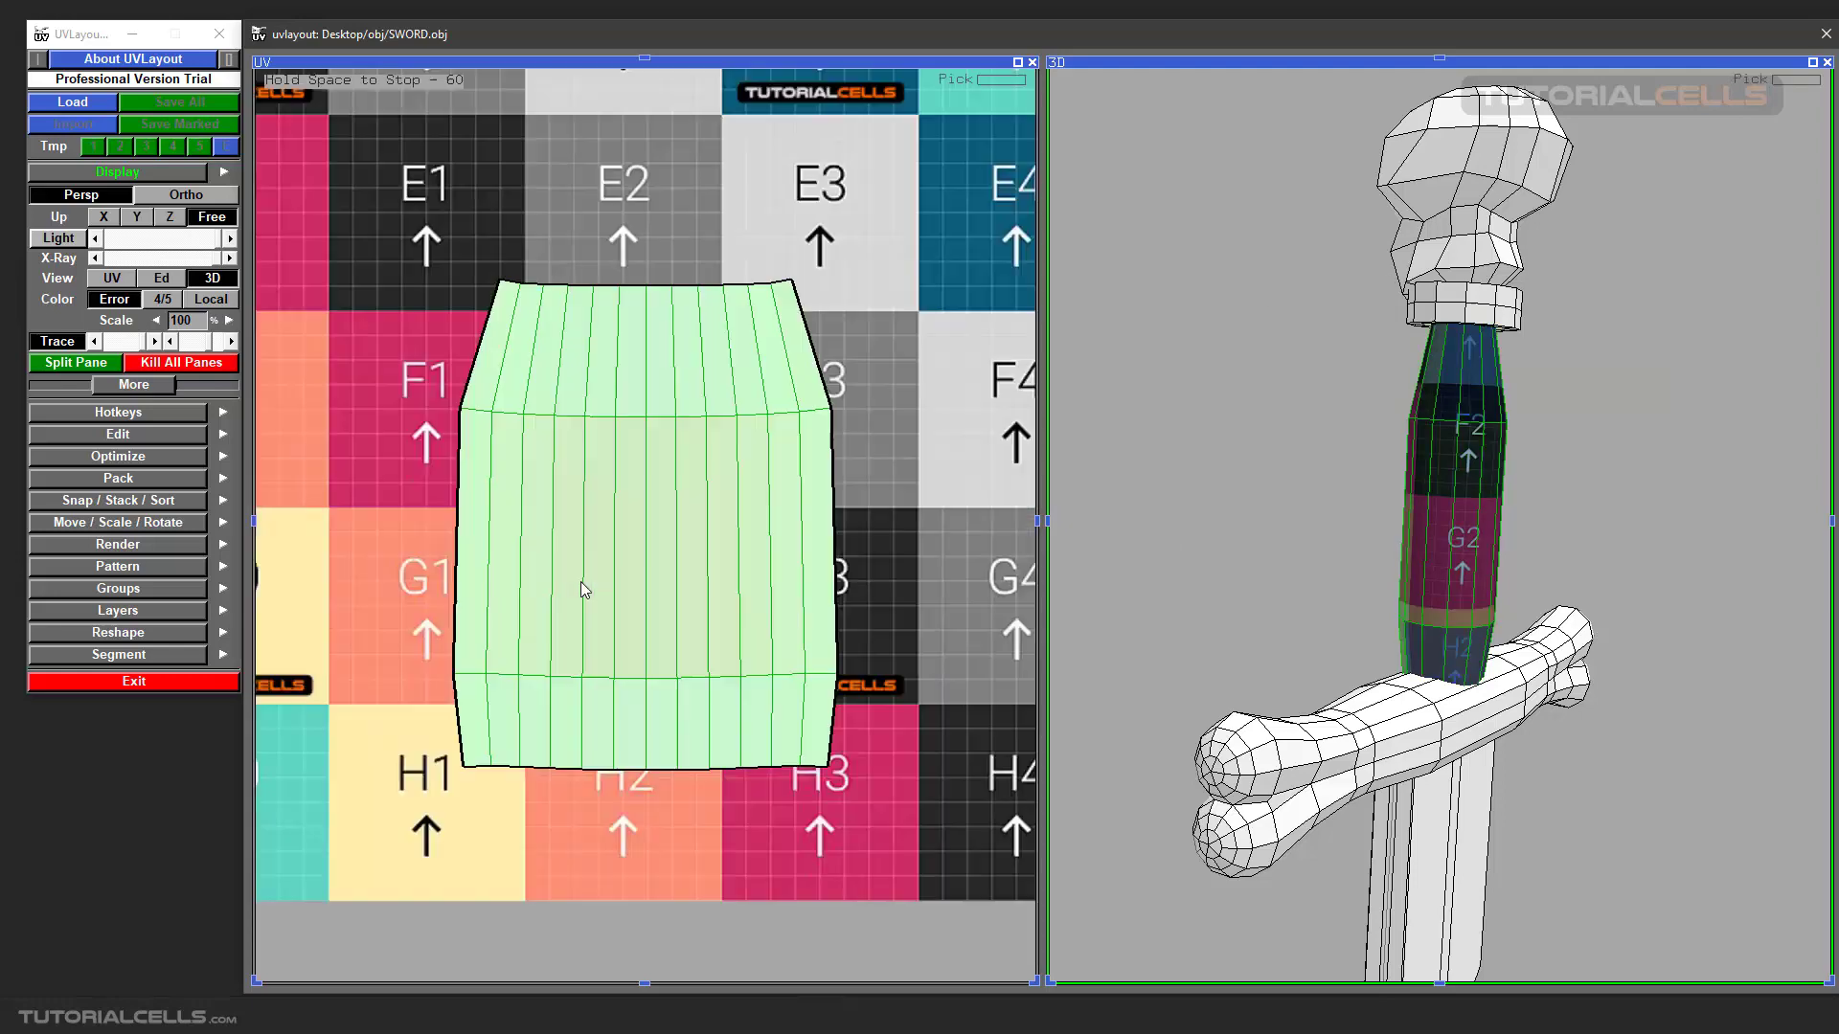
key("space")
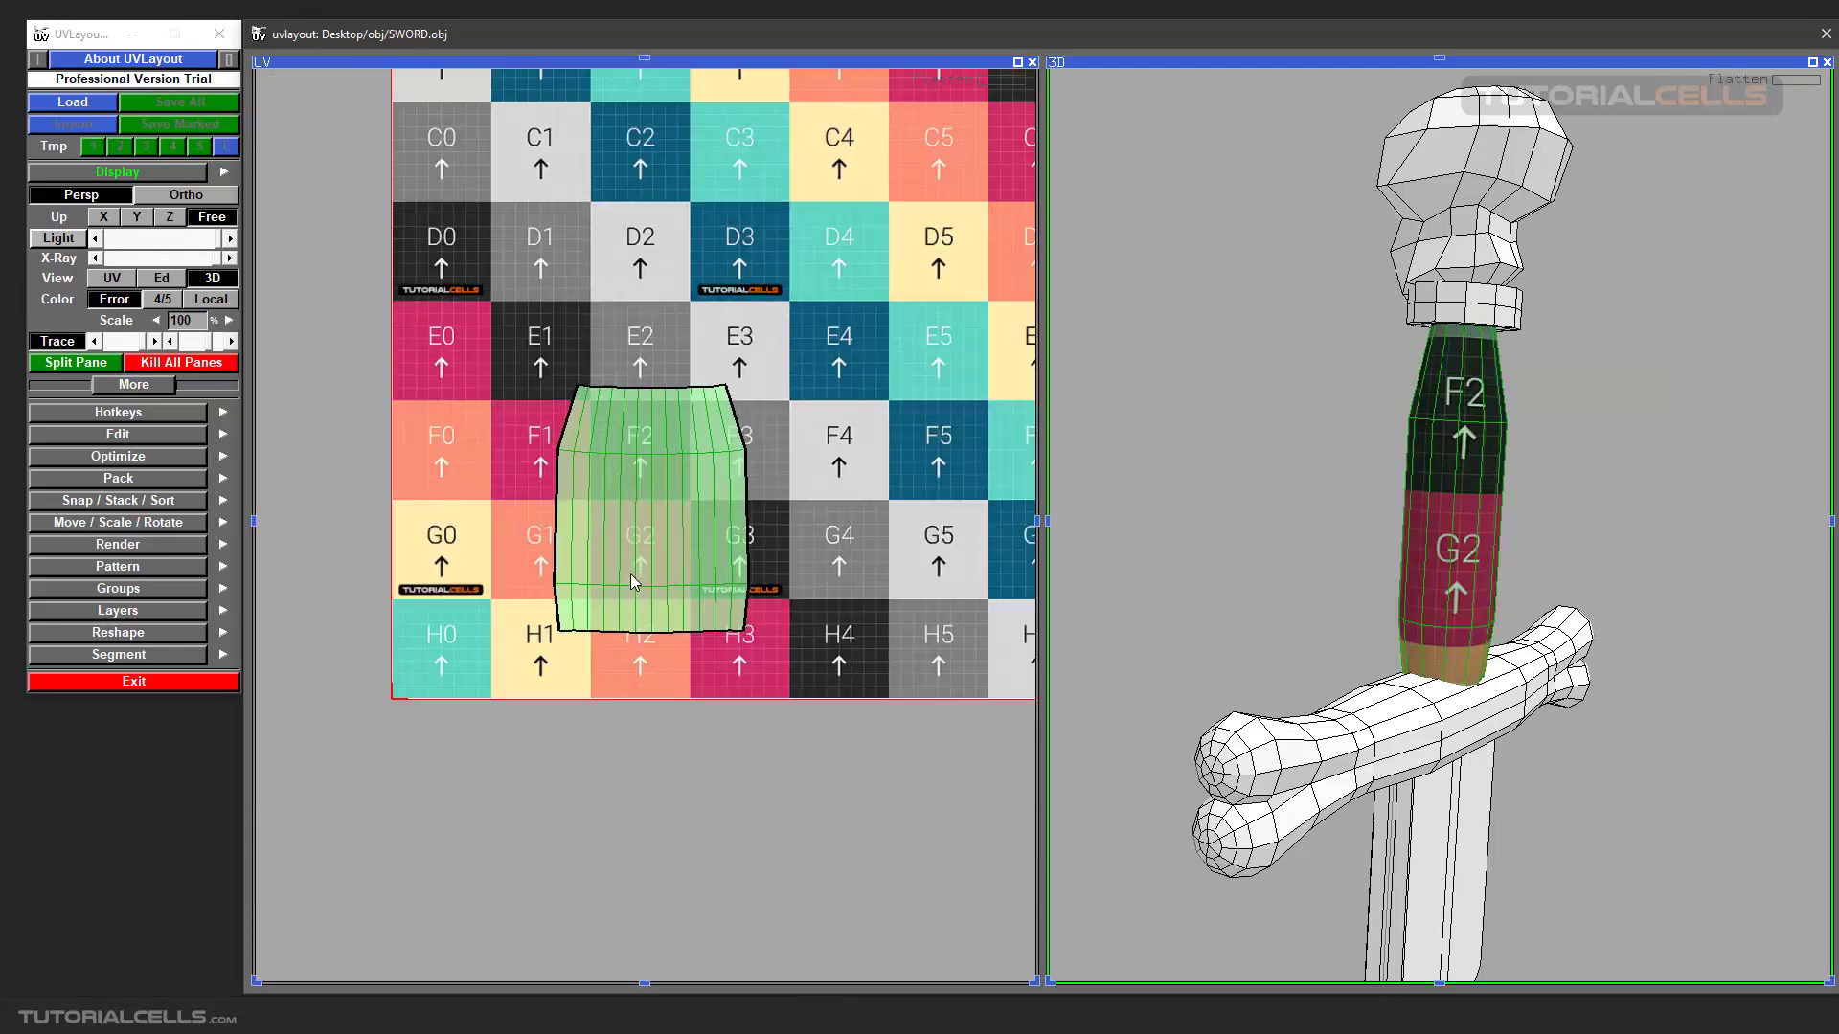
Move the flattened grip shell into the tile's lower-left corner and orbit the 3D grip to face squares G1 and H1.
middle_click_drag(671, 520, 581, 557)
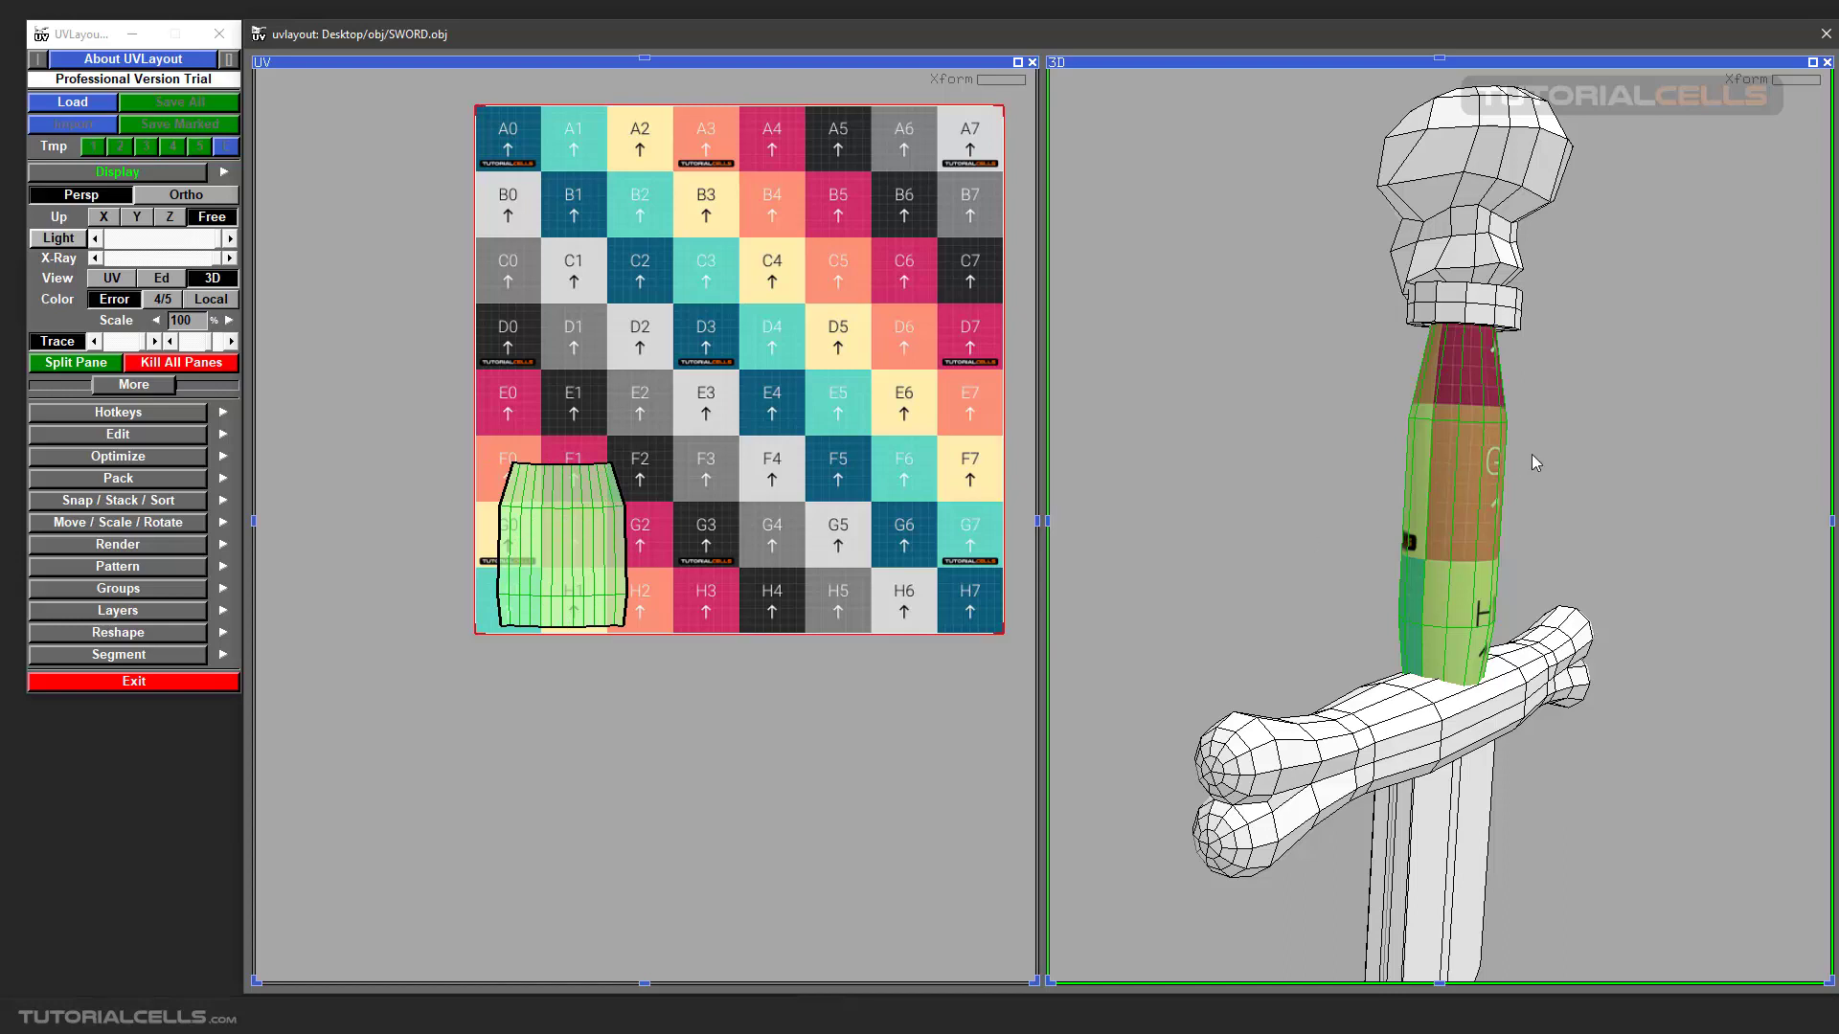
middle_click_drag(1535, 463, 1361, 466)
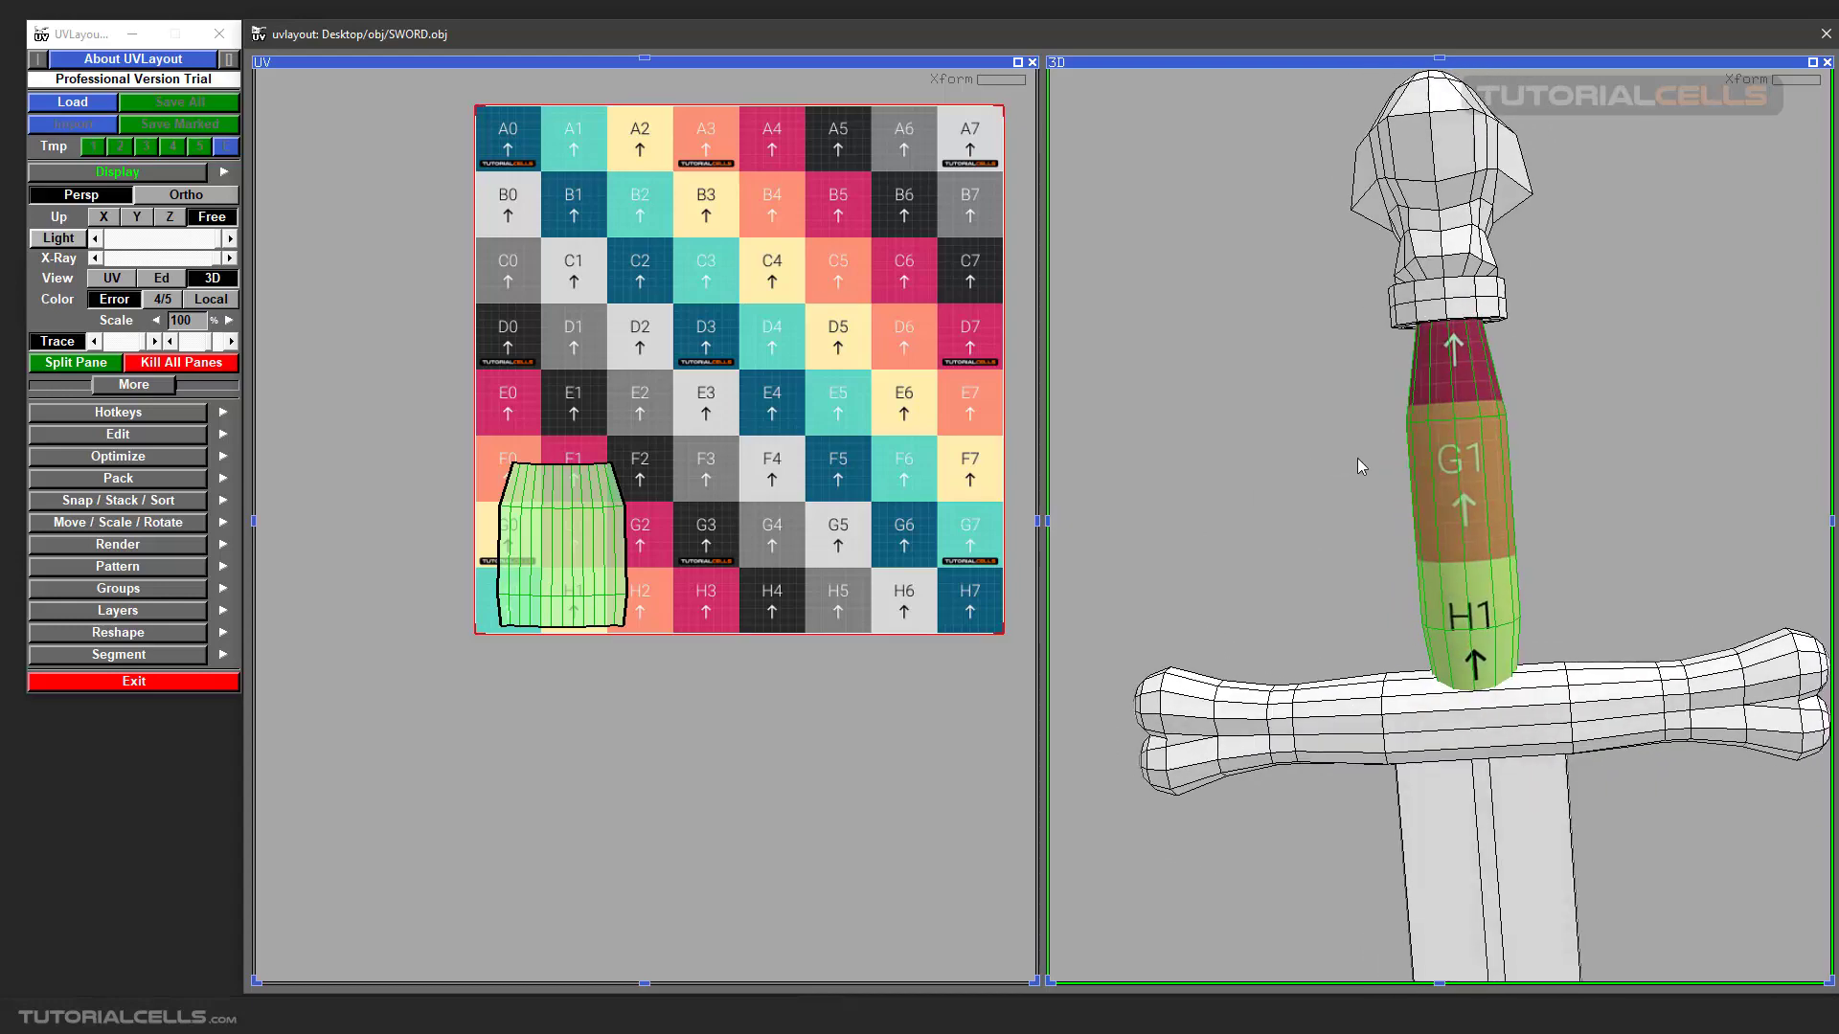
scroll(1446, 469, "up", 8)
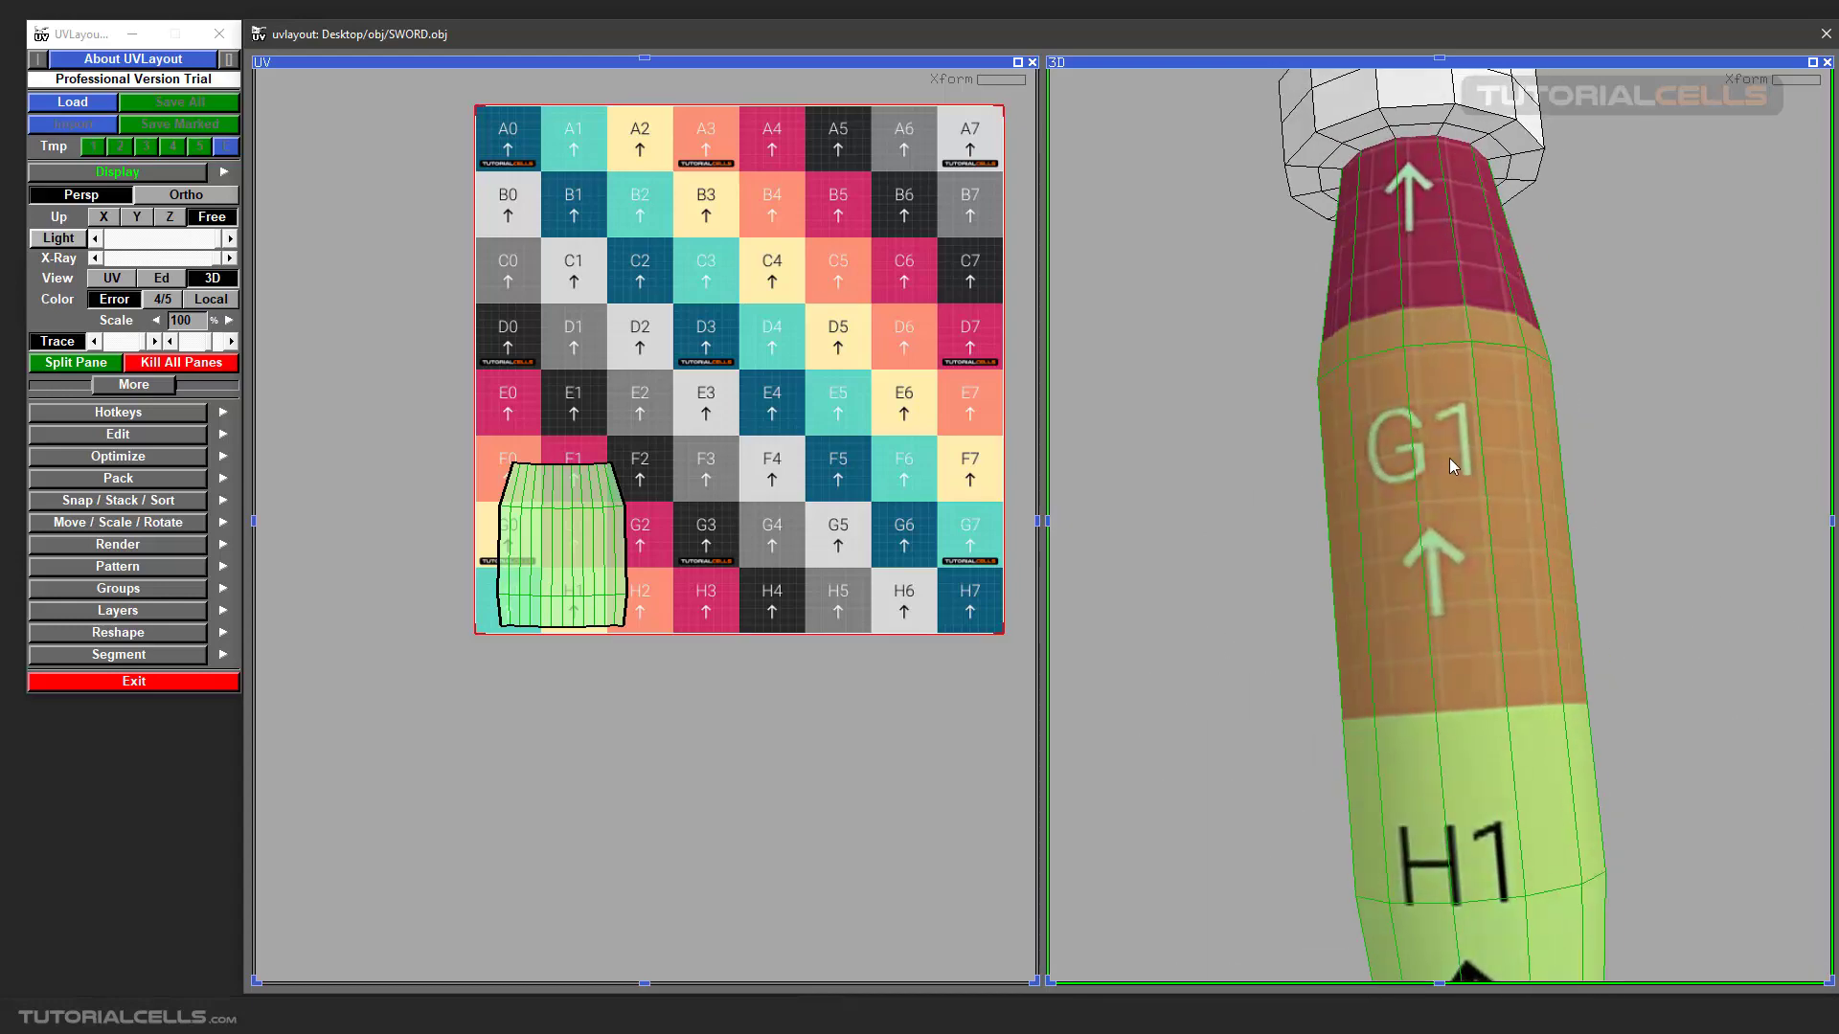
scroll(1450, 469, "down", 5)
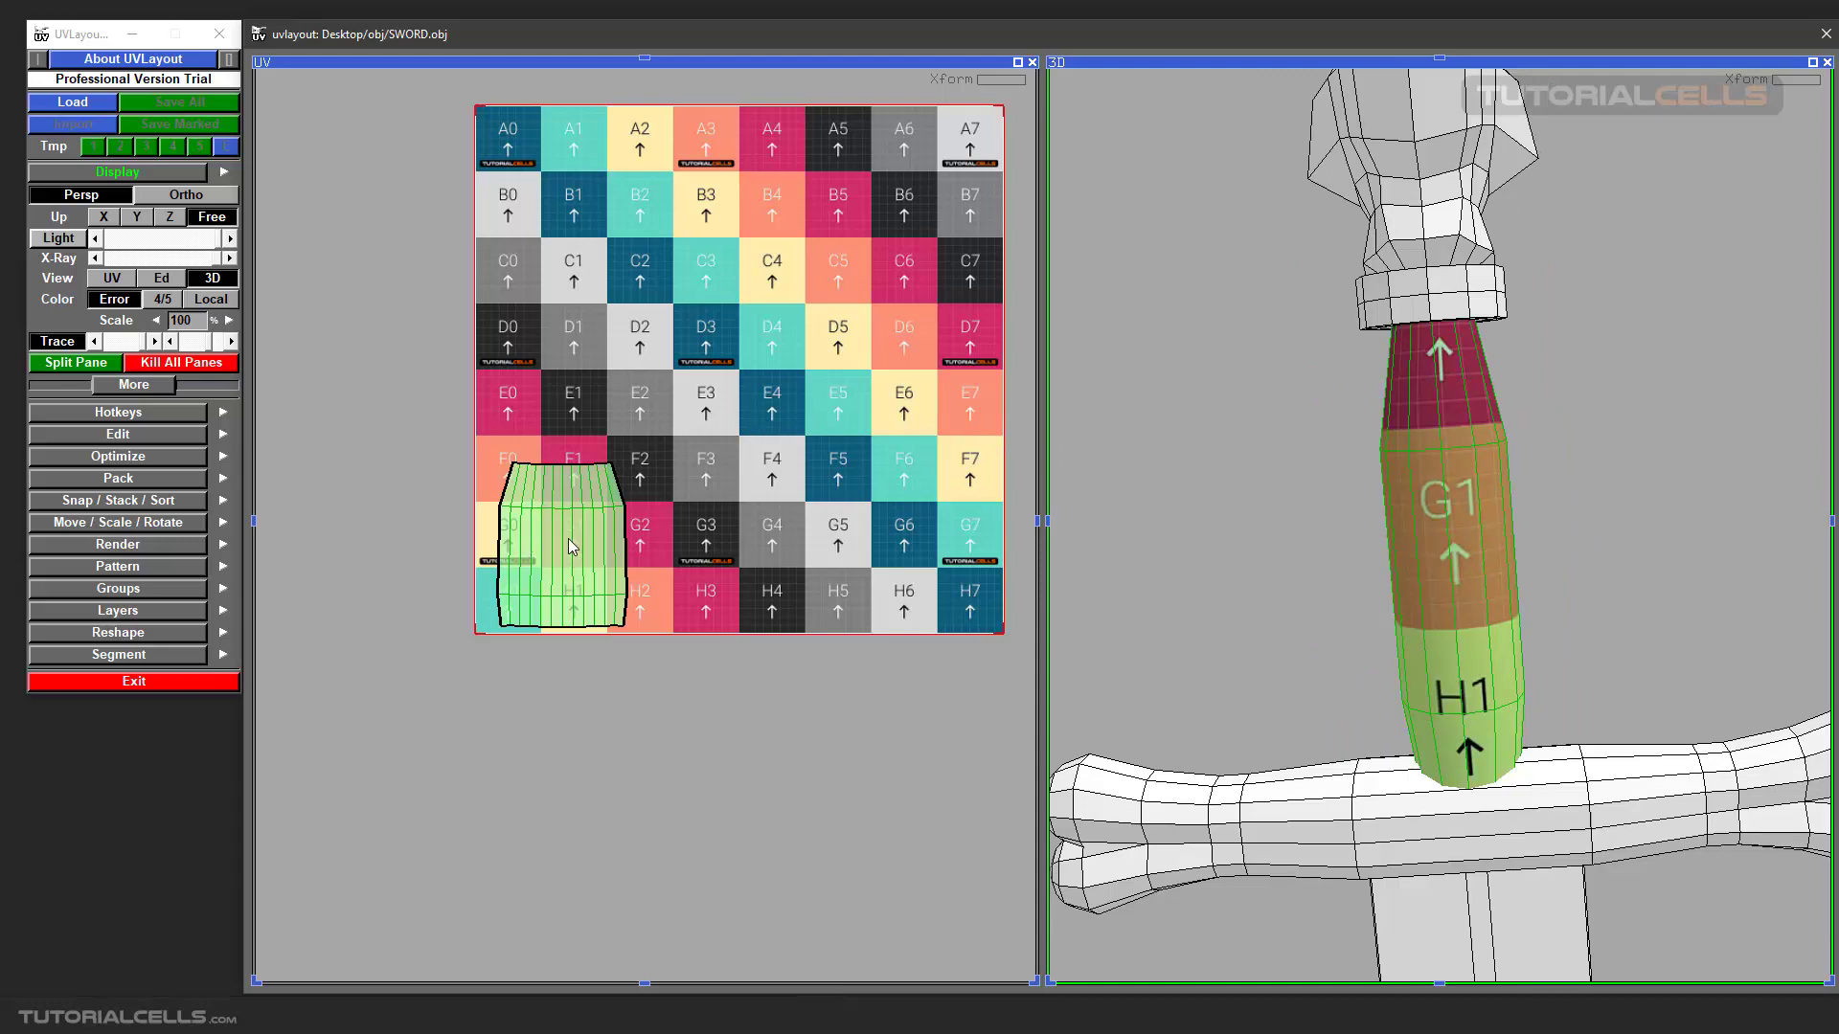
Nudge the grip's UV shell sideways to centre it on the column of squares G1 and H1, checking the 3D grip.
scroll(566, 538, "down", 2)
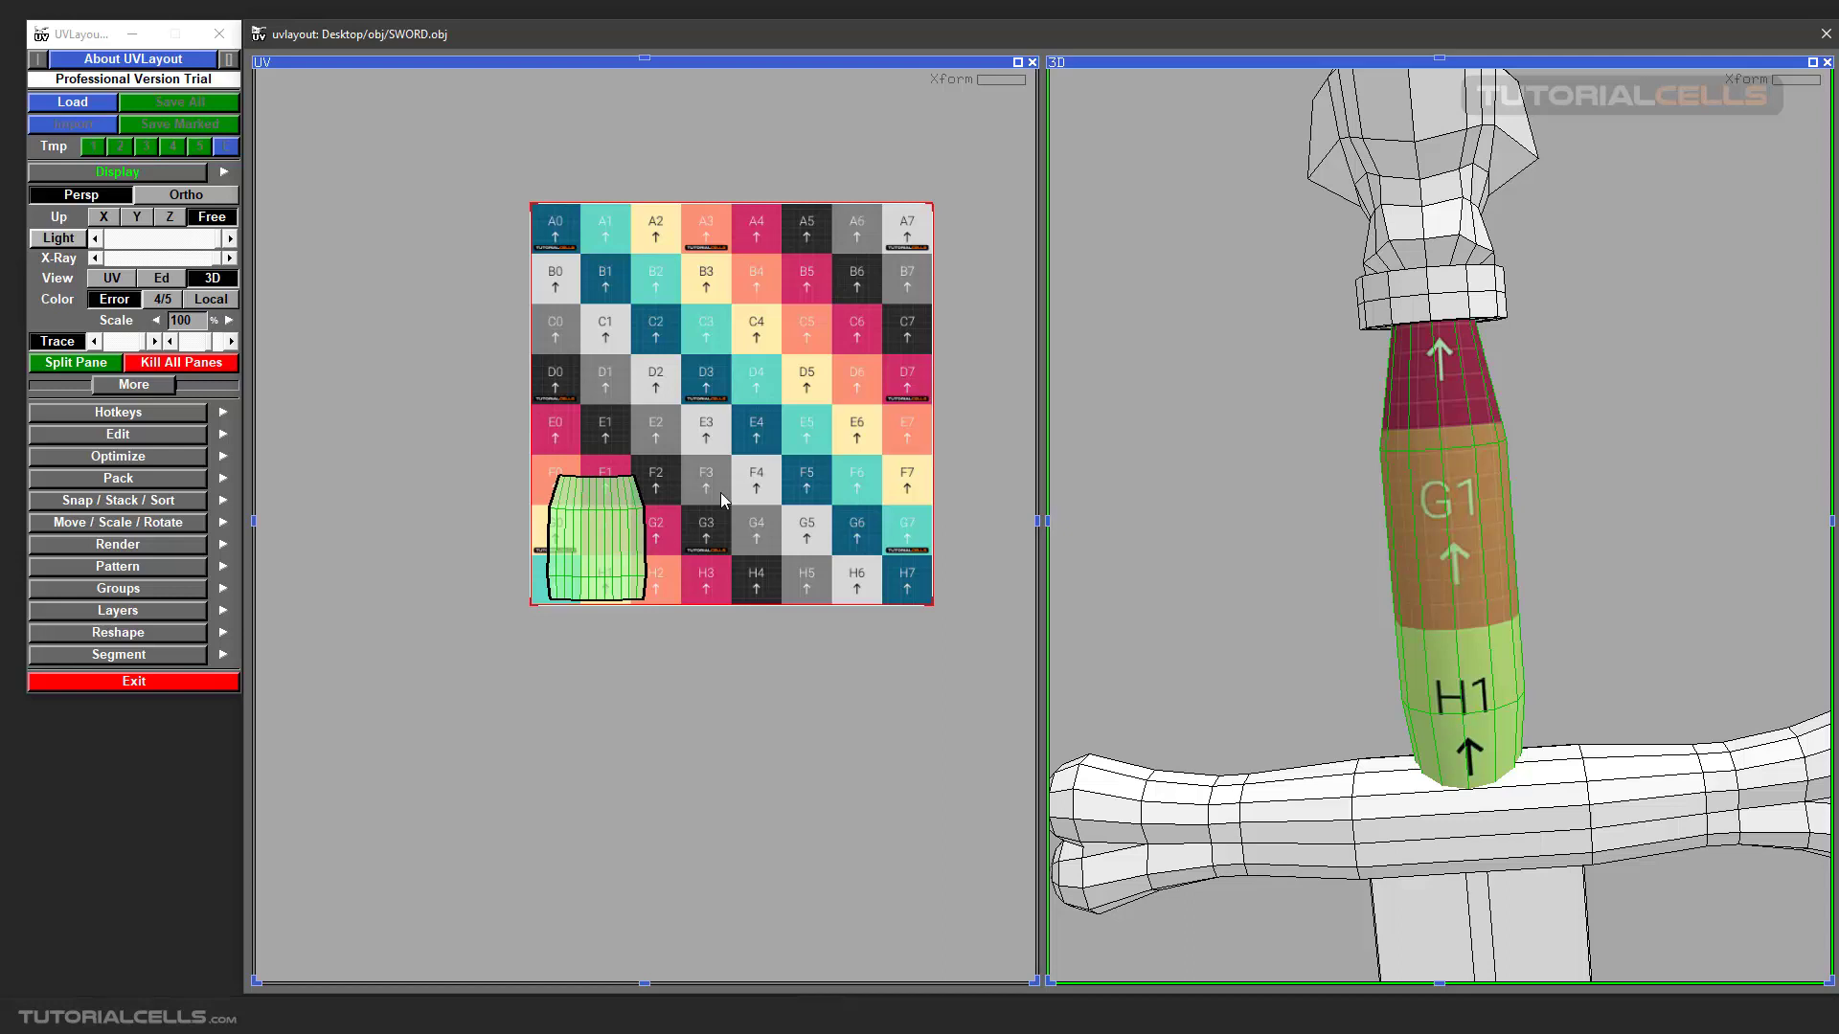
scroll(720, 492, "up", 1)
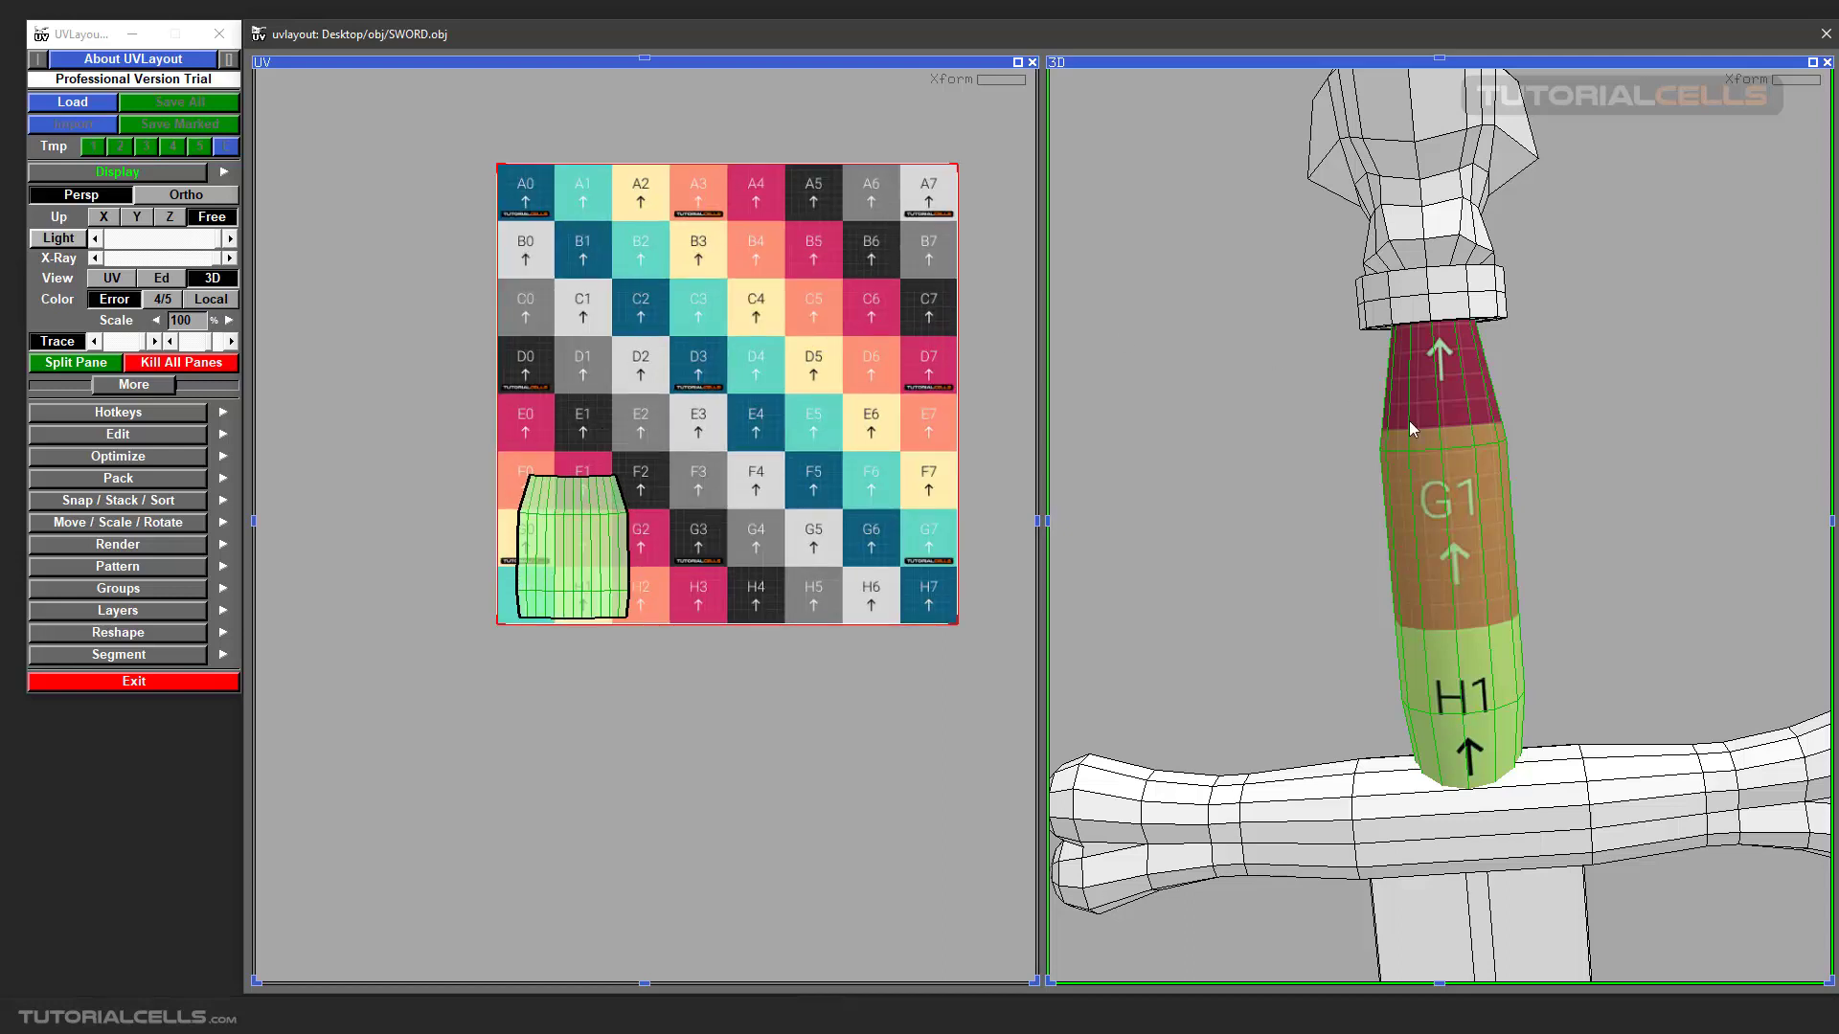
left_click_drag(1417, 451, 1456, 468)
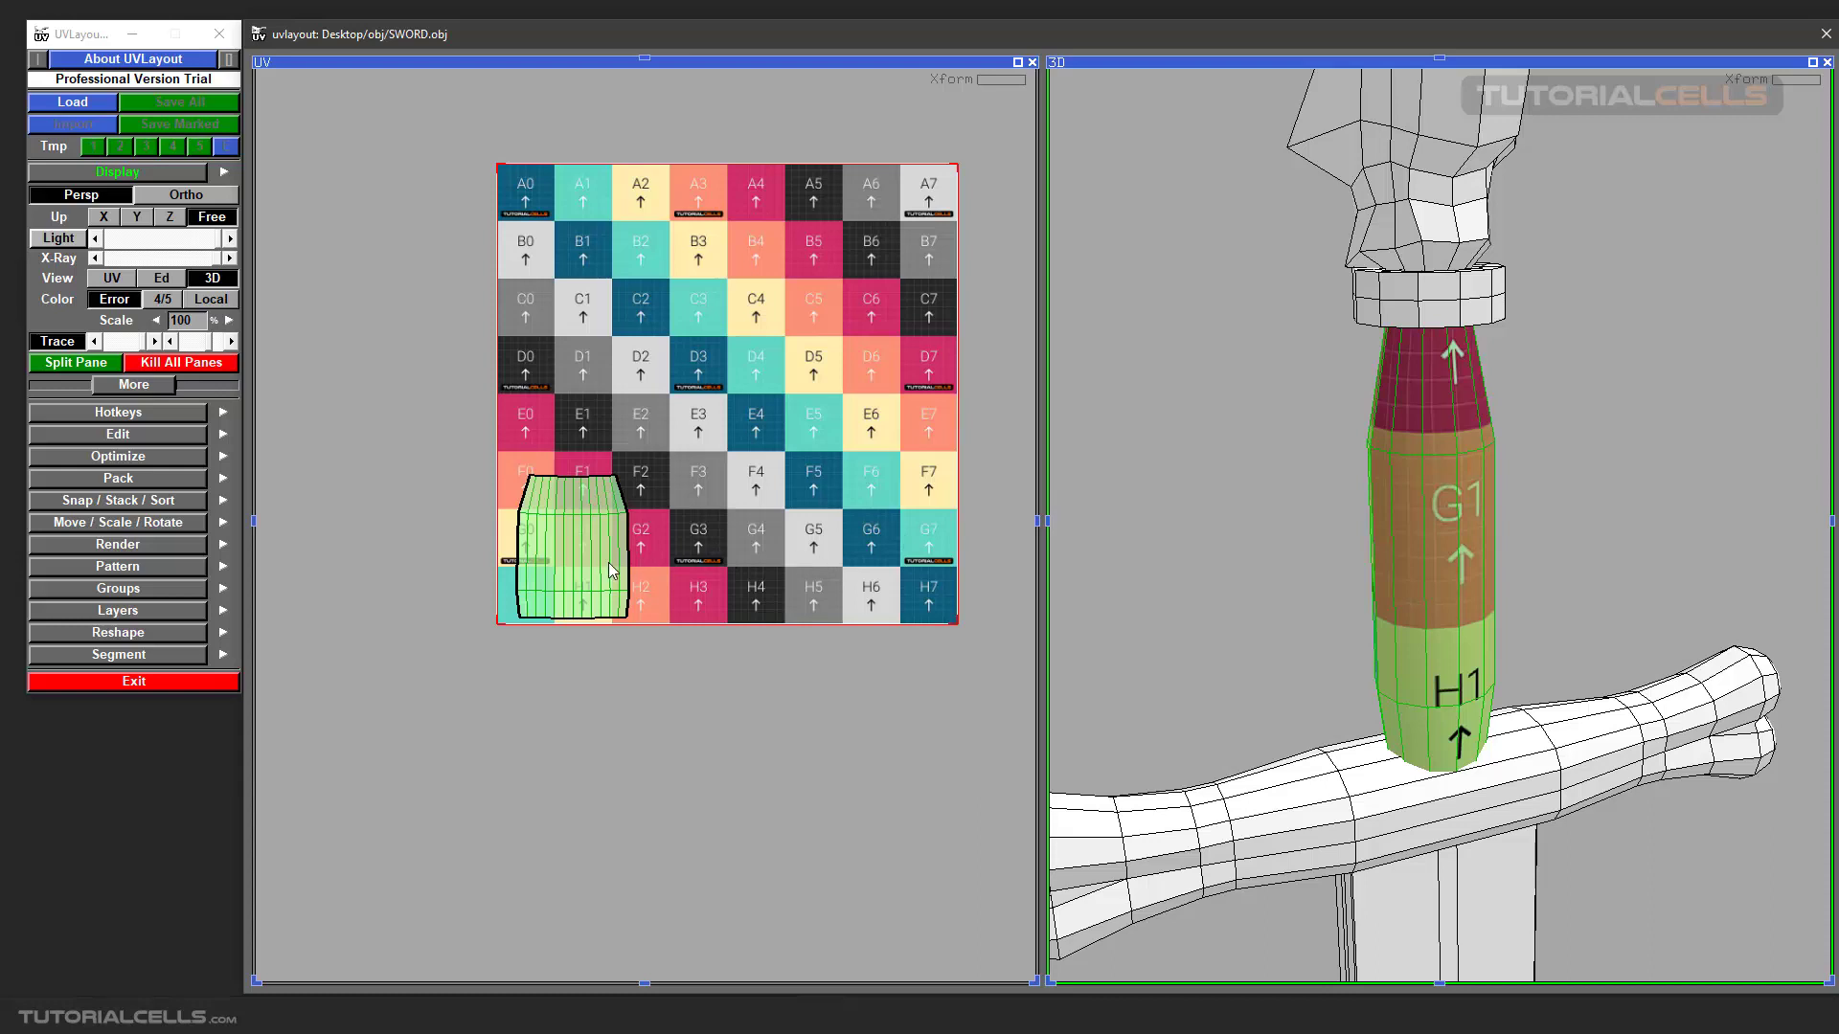
scroll(603, 565, "up", 1)
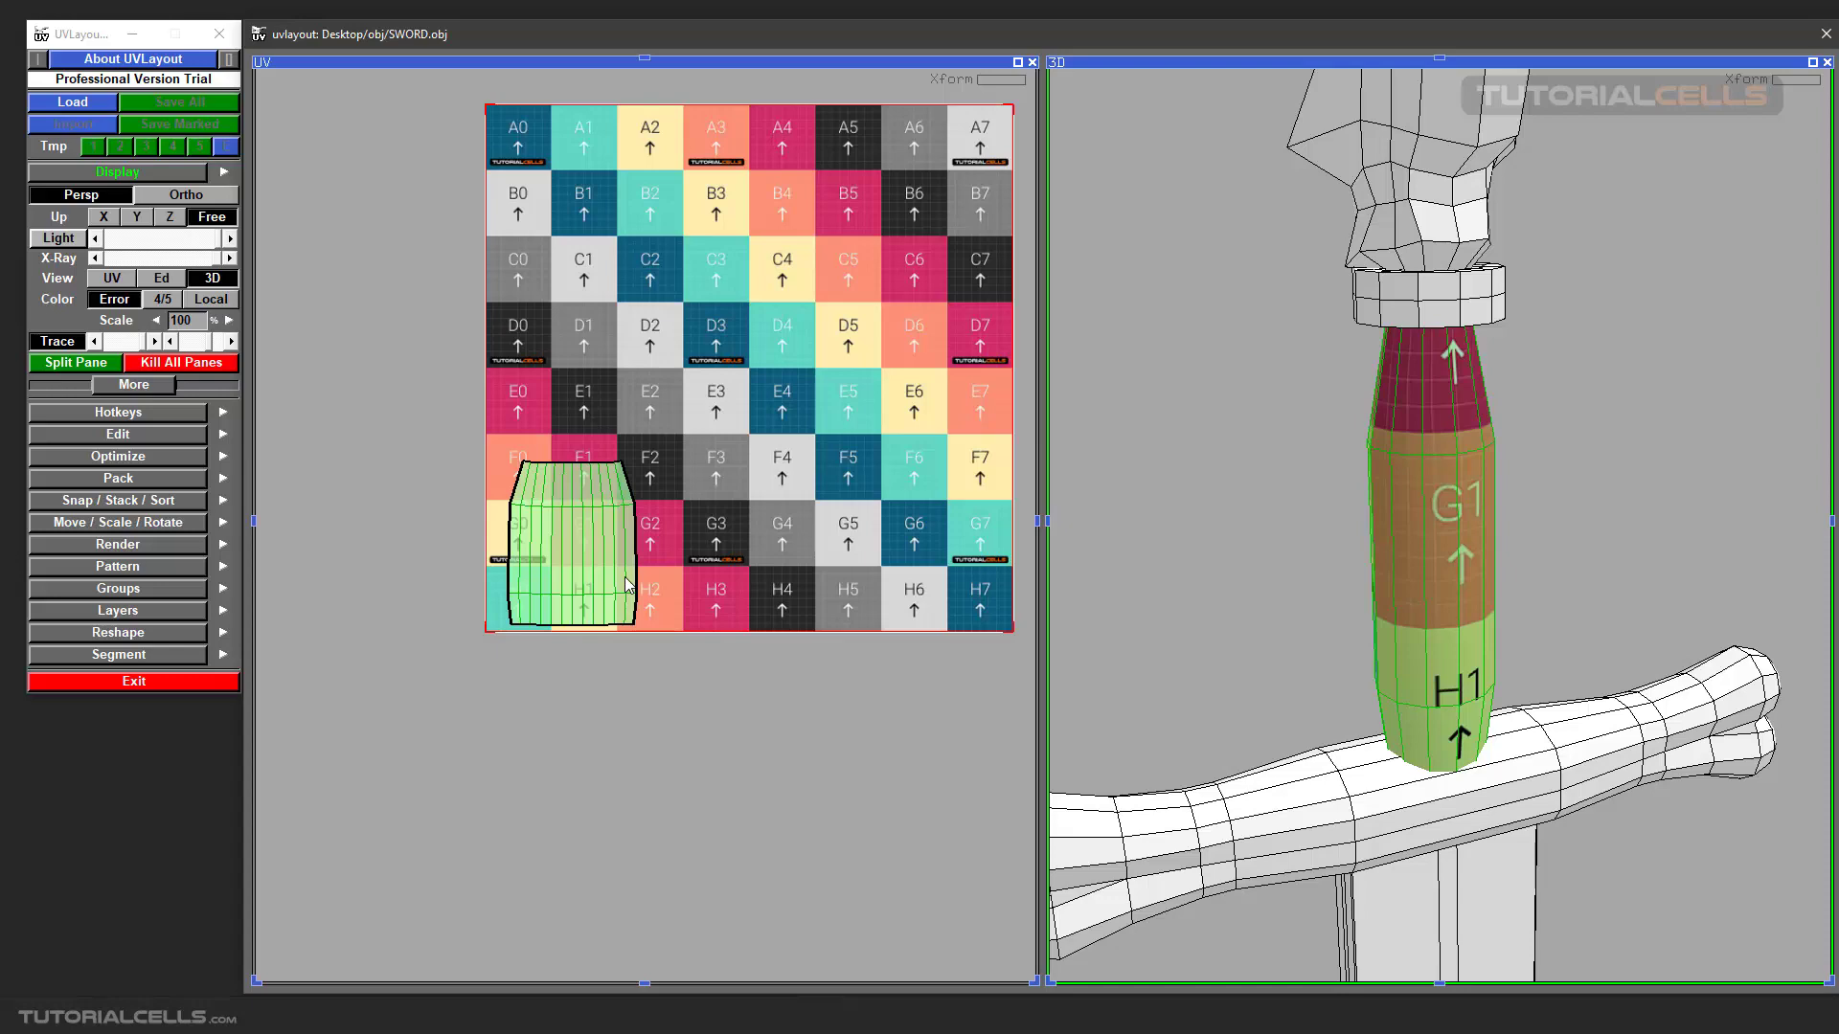
scroll(628, 584, "up", 3)
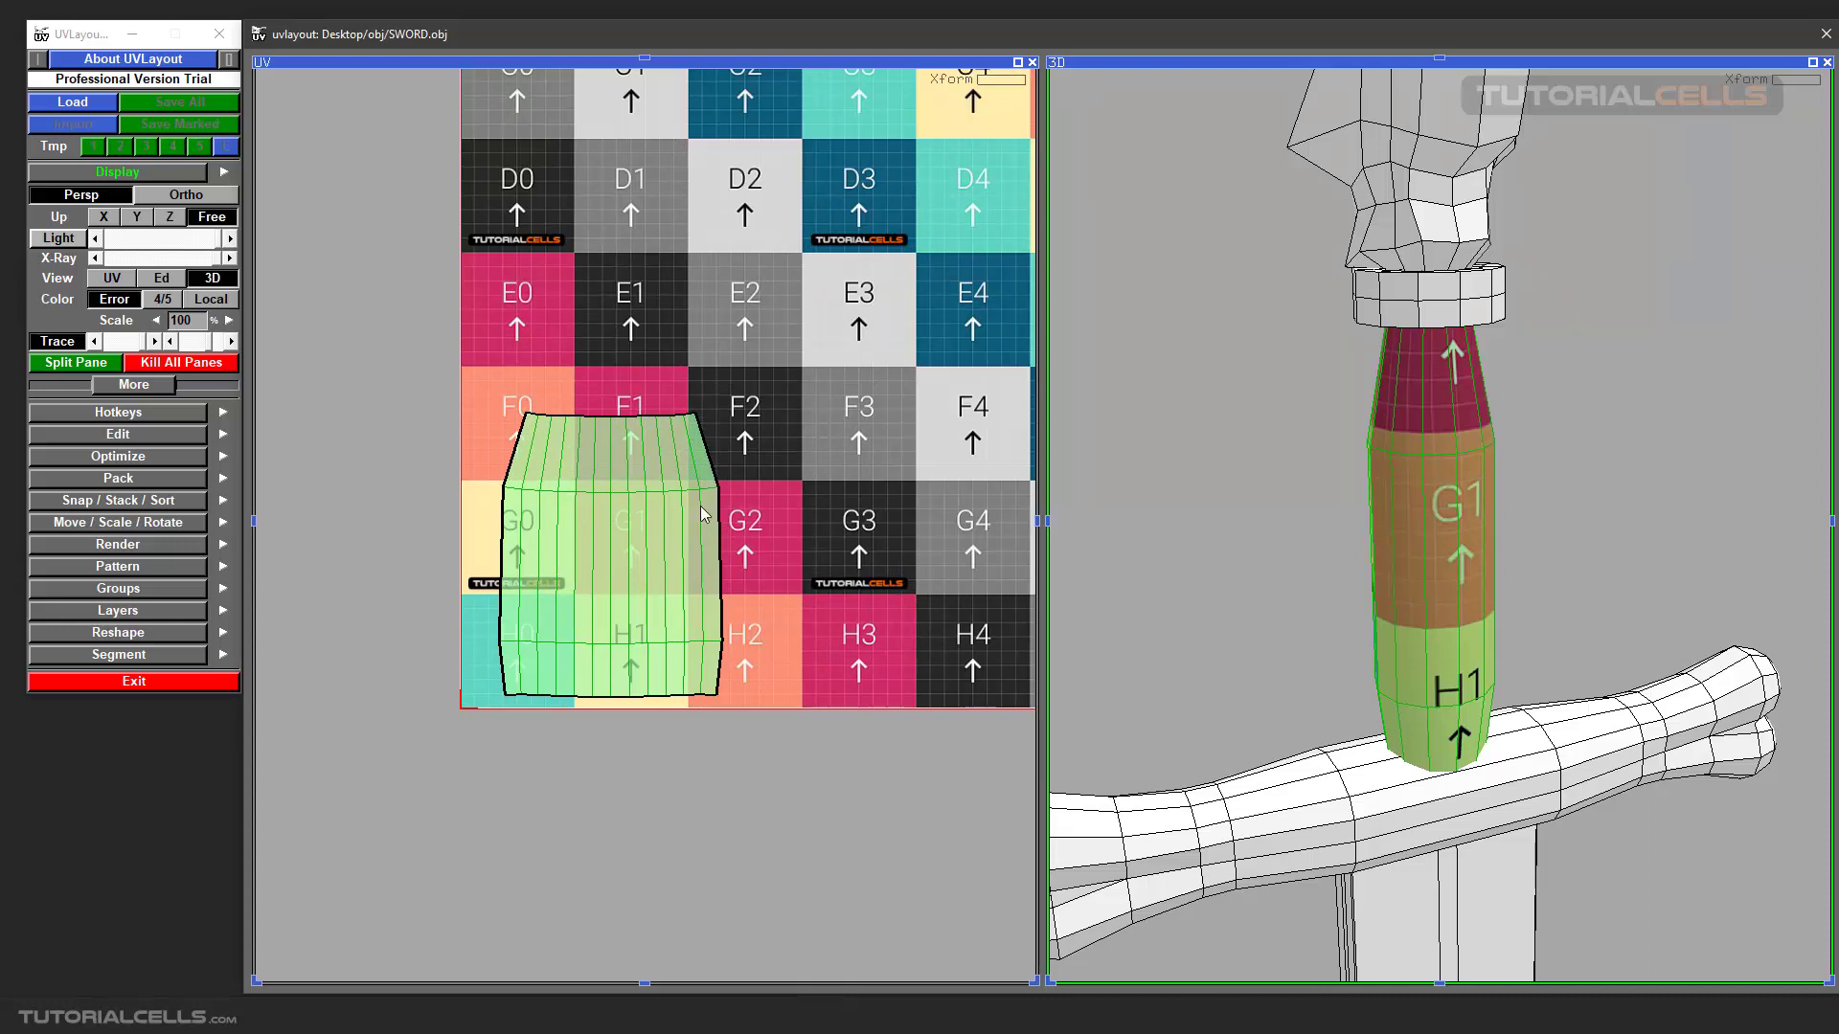
scroll(1497, 520, "up", 1)
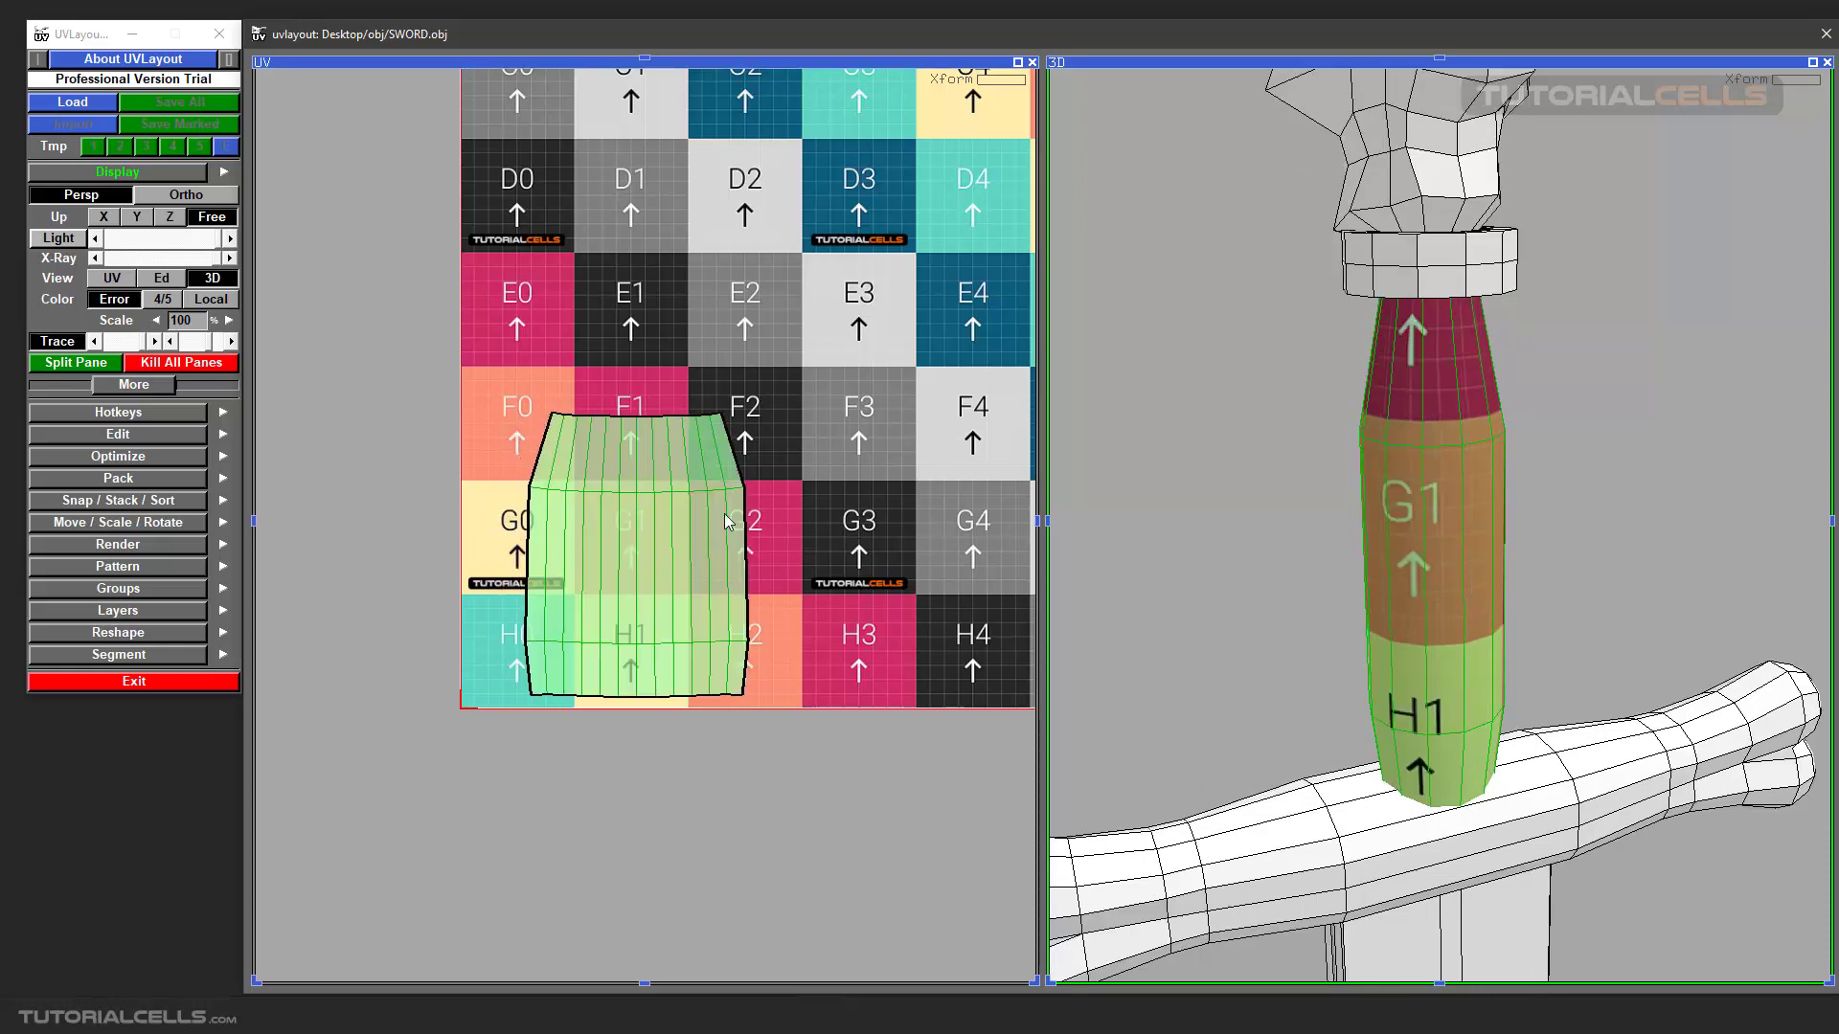
Take a closer look at the grip in both views and turn off its checker texture in 3D.
scroll(736, 500, "up", 1)
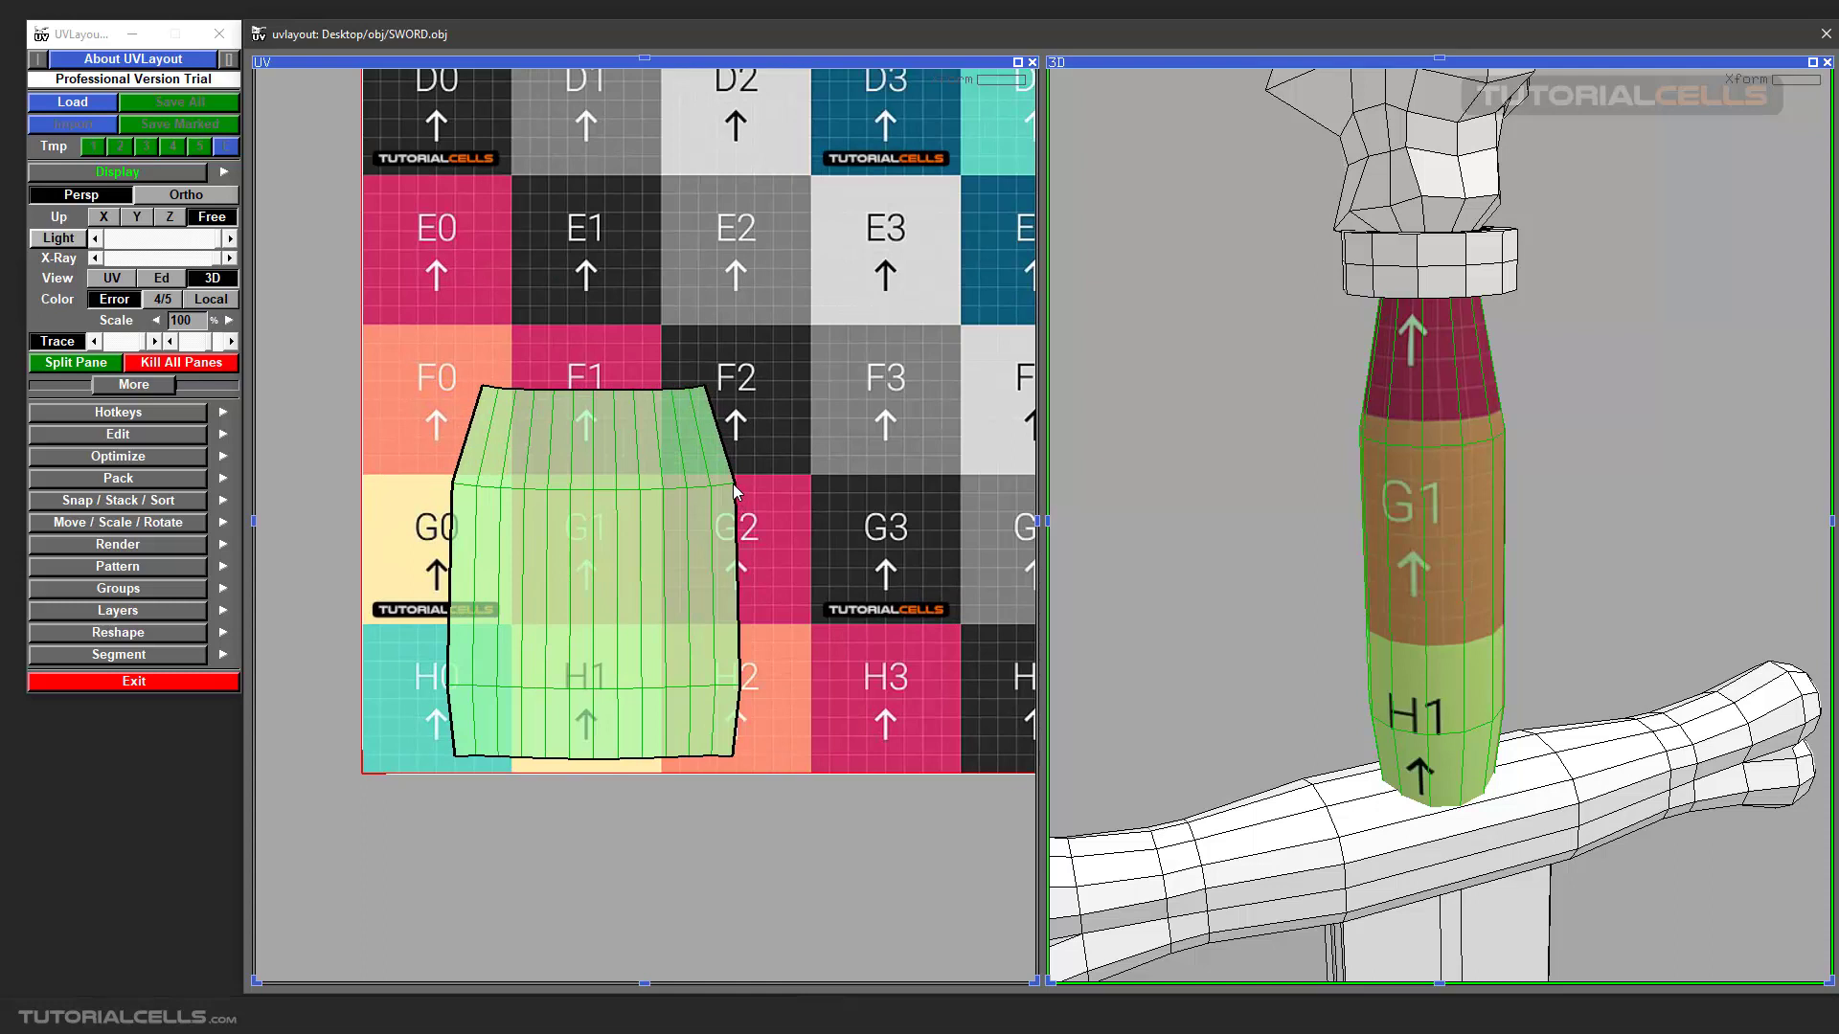
scroll(735, 490, "up", 1)
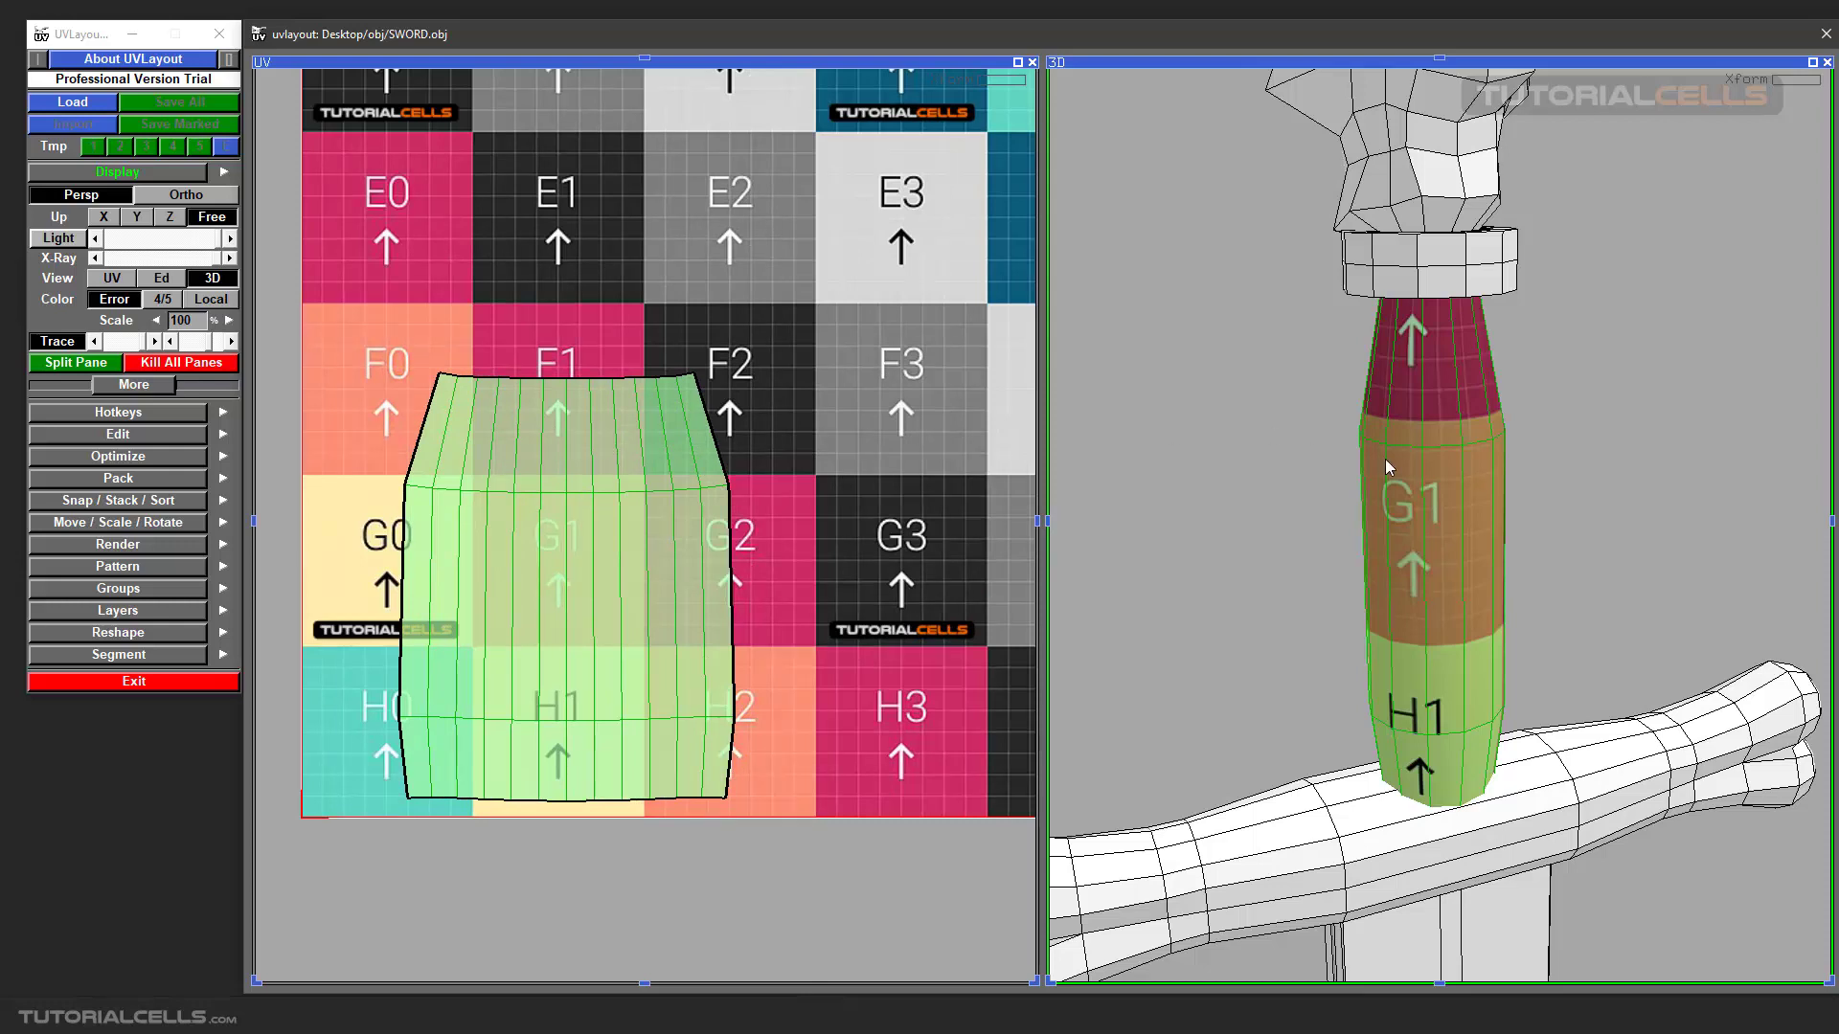
scroll(1473, 448, "up", 2)
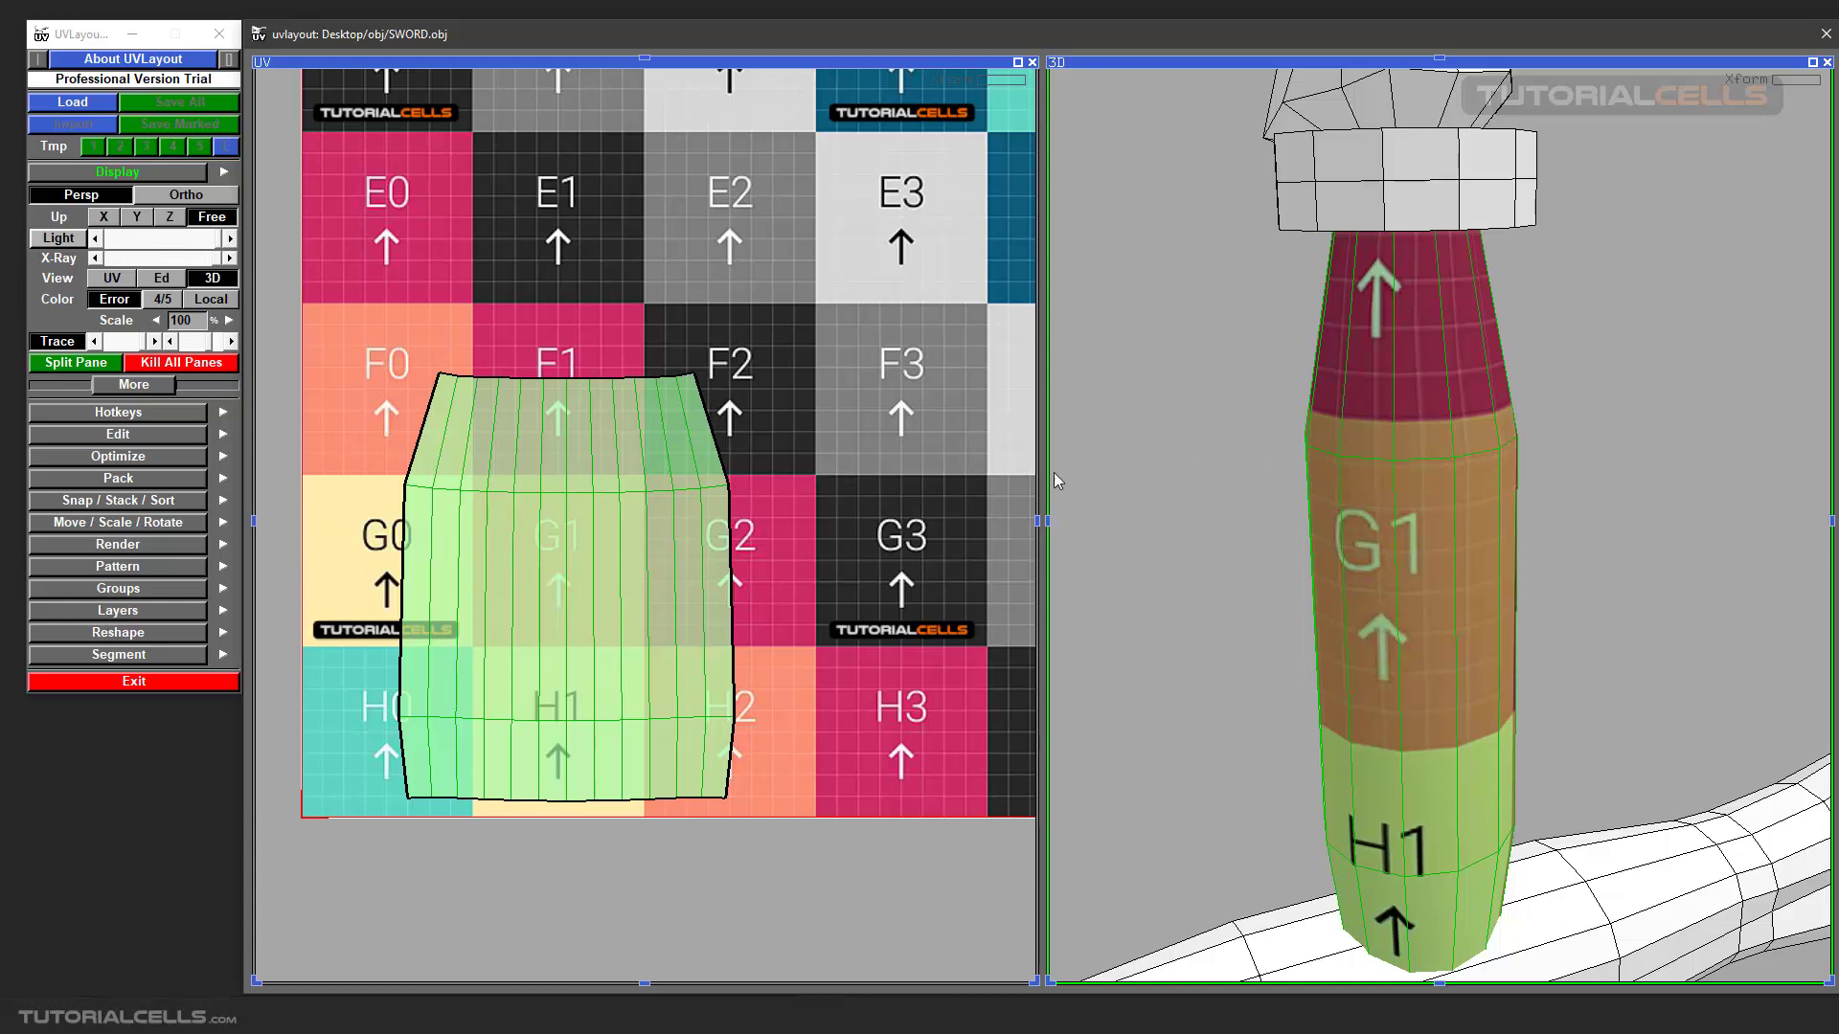
key("t")
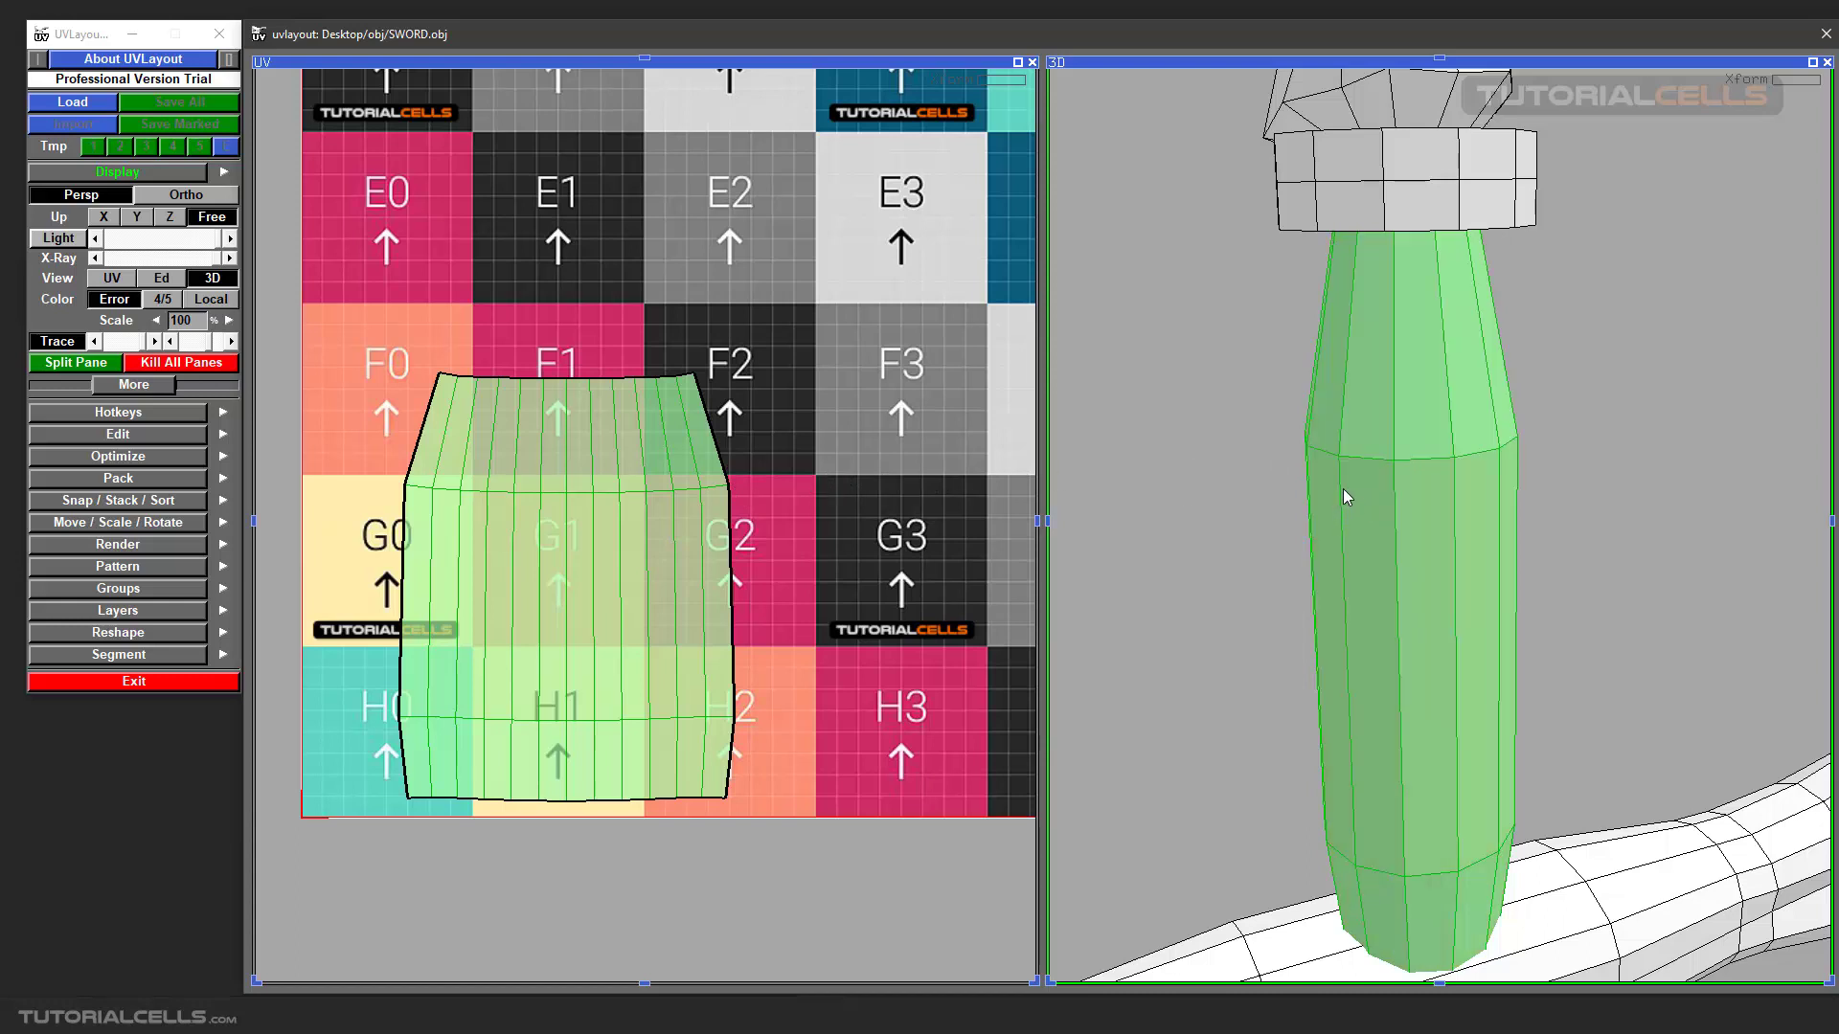
Turn the grip's checker texture back on and pull three points of the UV shell's right edge outward, checking the stretched 3D texture.
key("t")
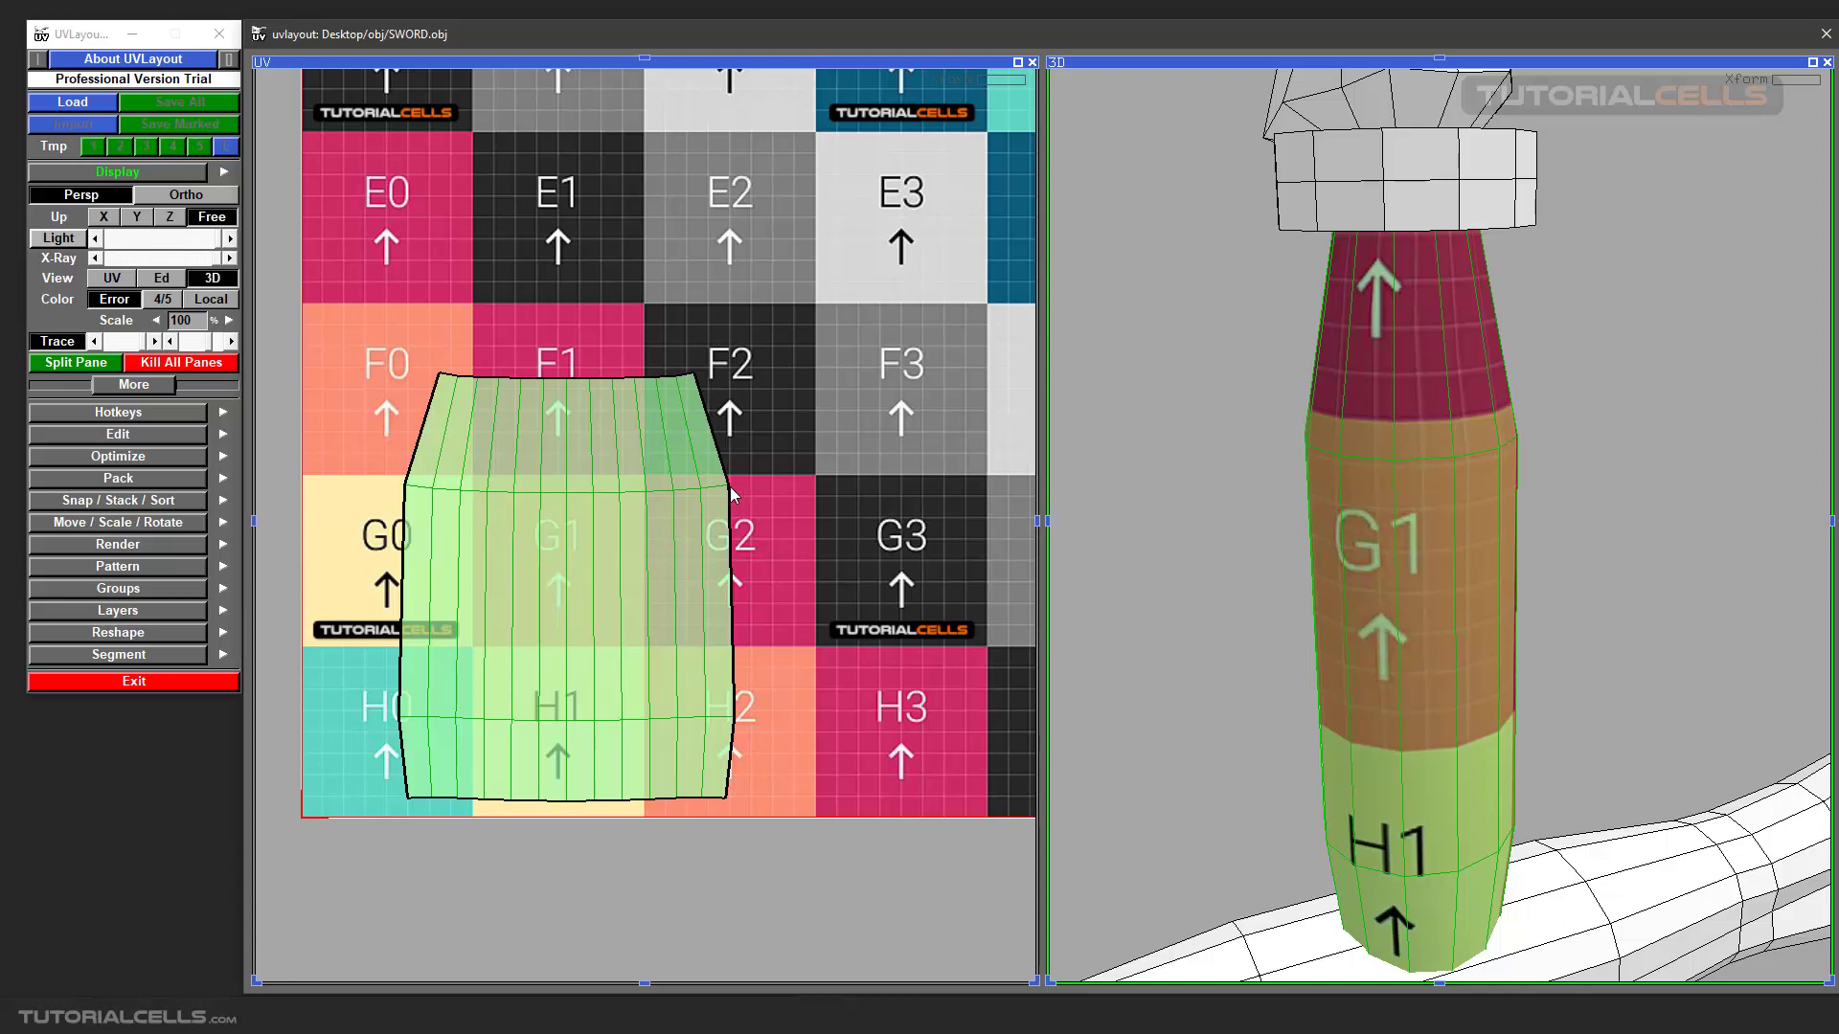
scroll(730, 493, "up", 1)
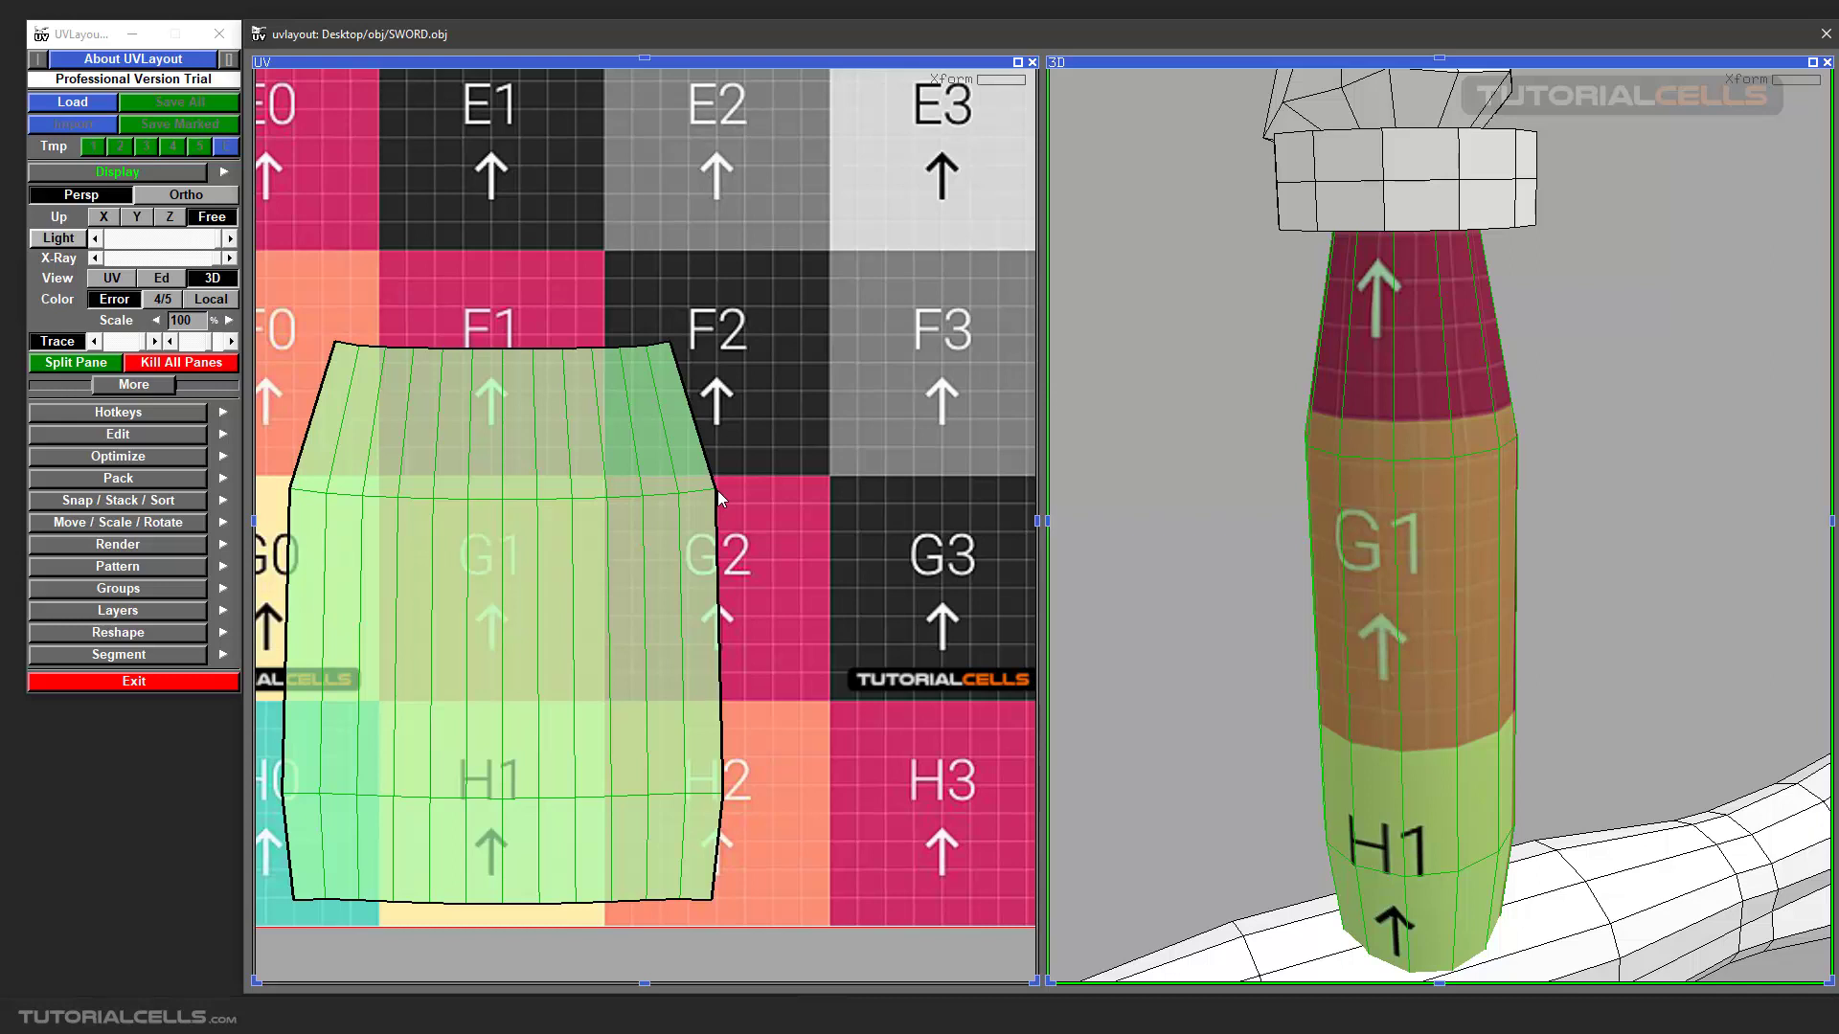
middle_click_drag(714, 488, 805, 491, "ctrl")
middle_click_drag(670, 345, 788, 348, "ctrl")
scroll(726, 791, "up", 1)
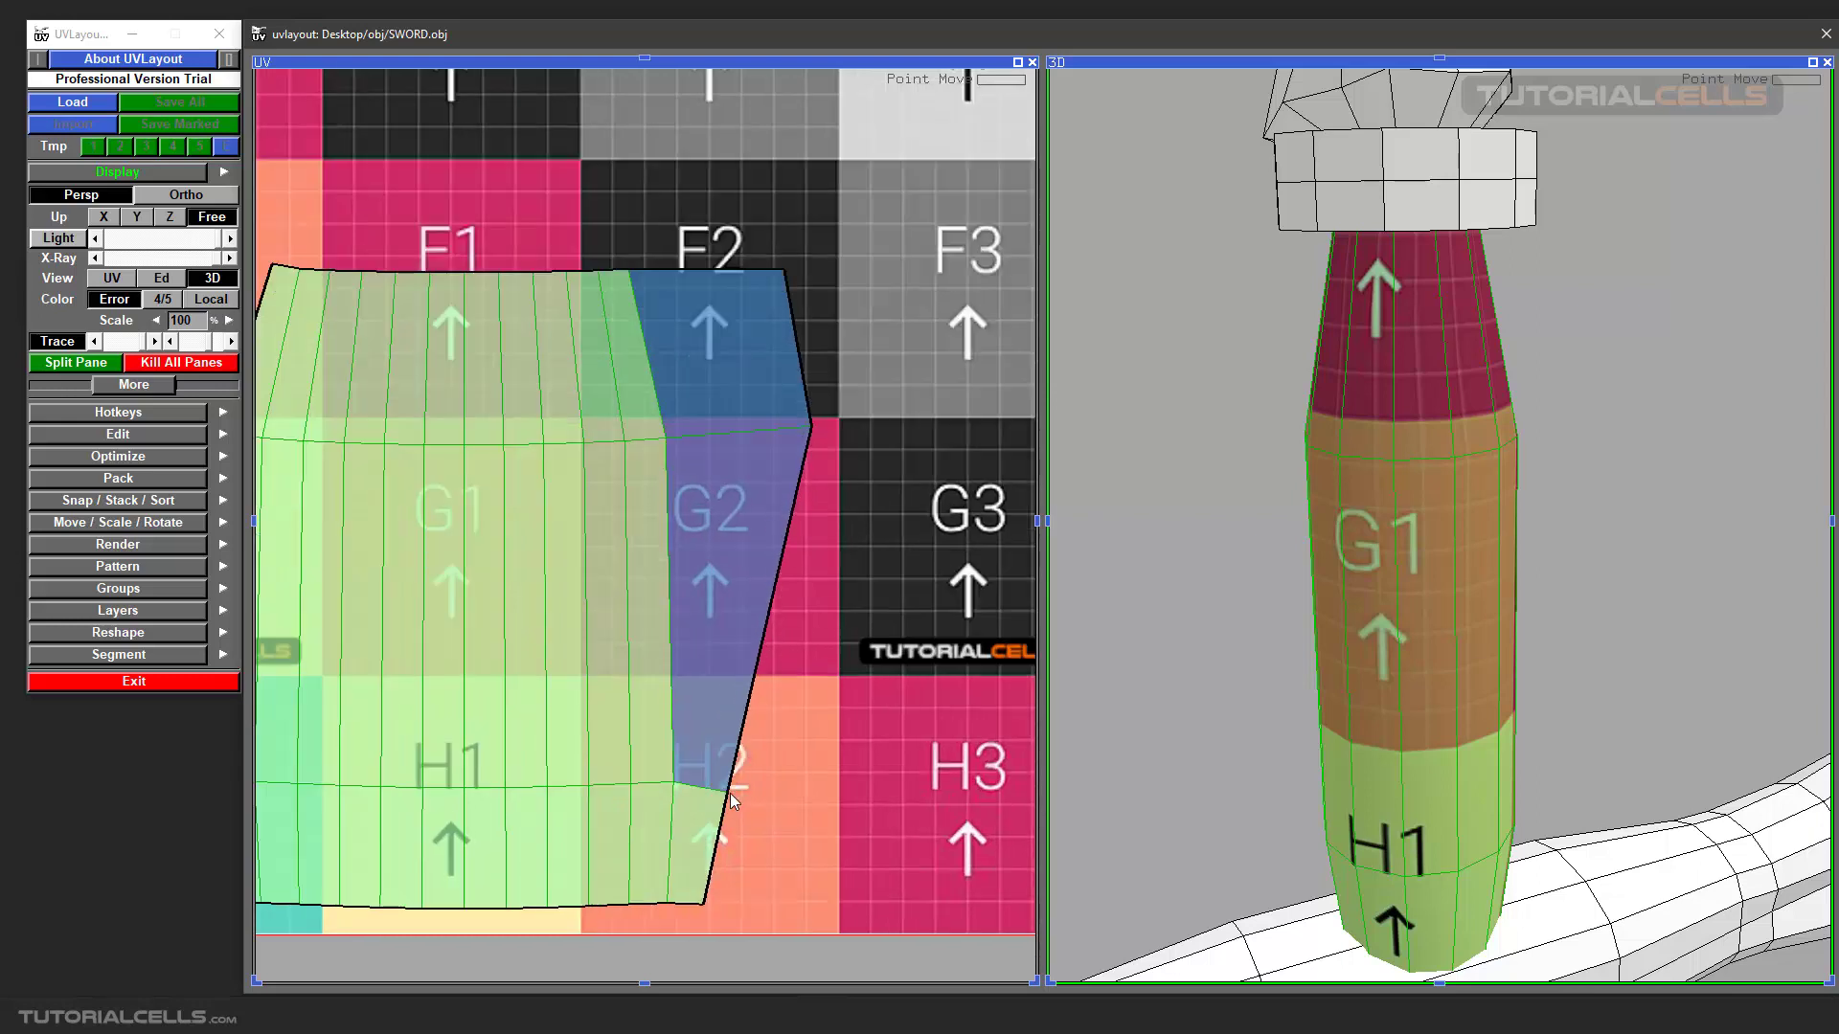
middle_click_drag(727, 791, 811, 807, "ctrl")
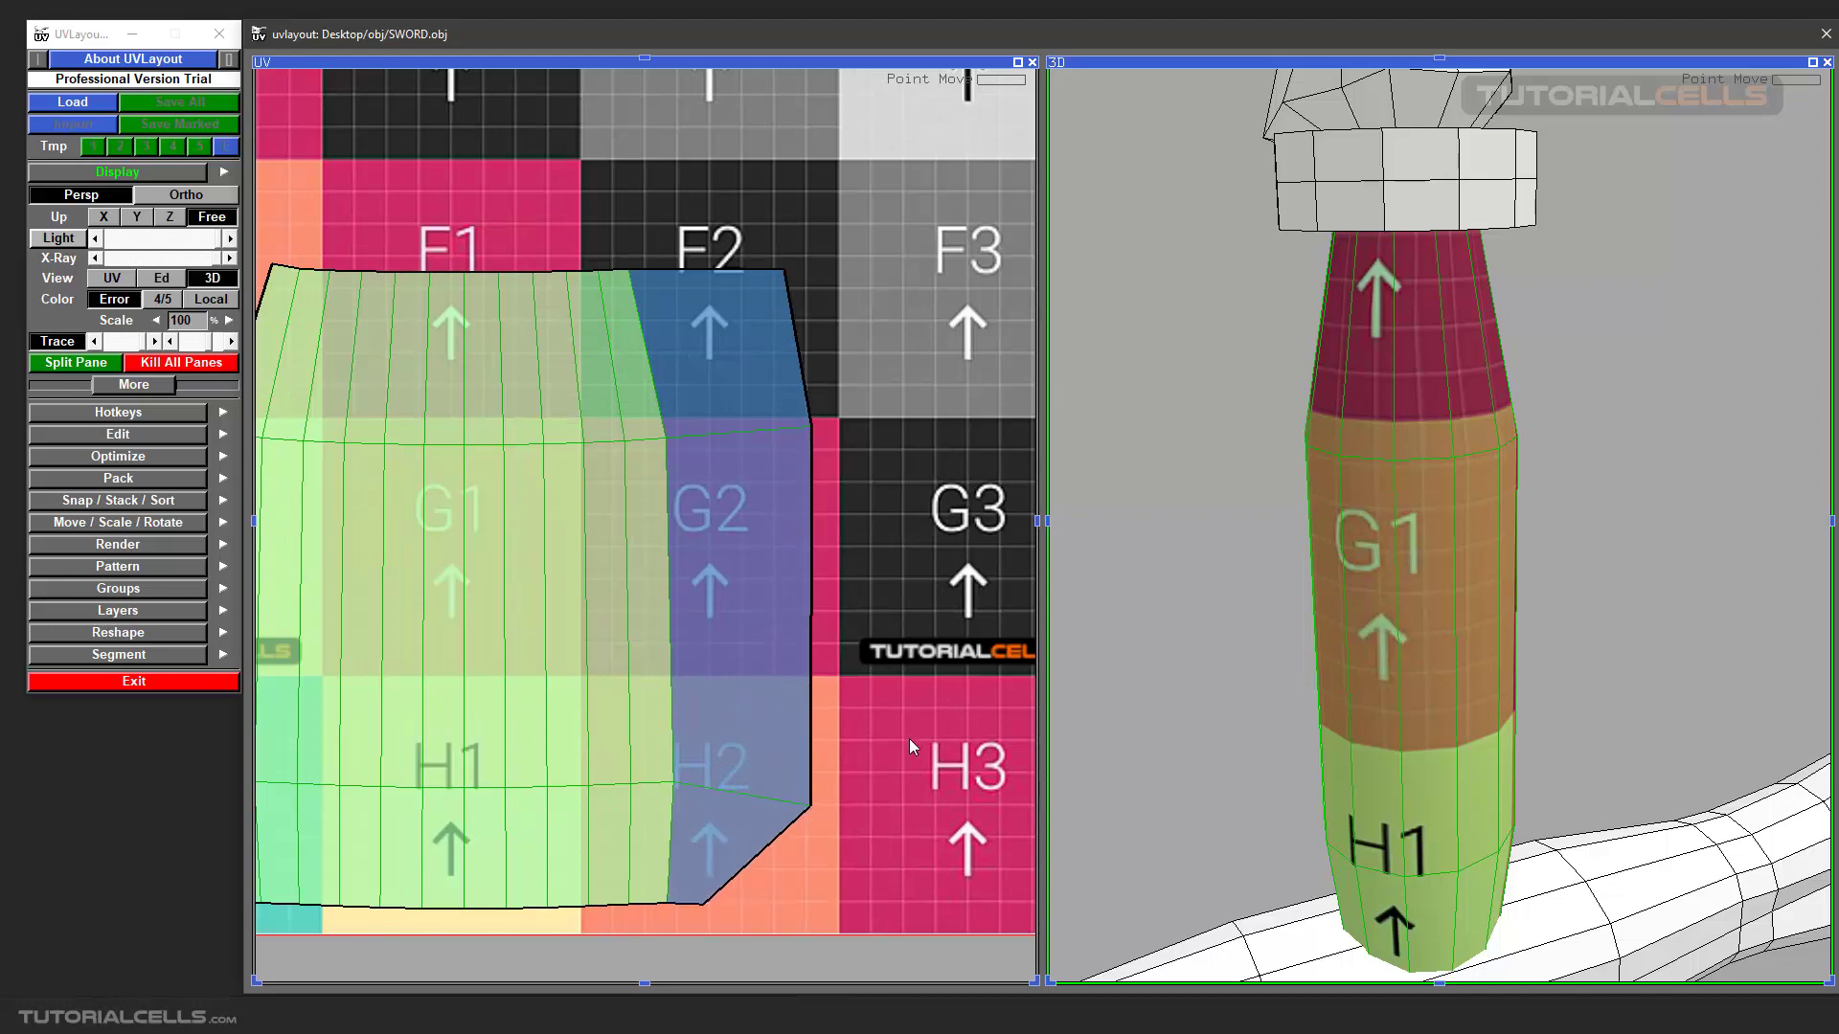
left_click_drag(1320, 556, 1466, 565)
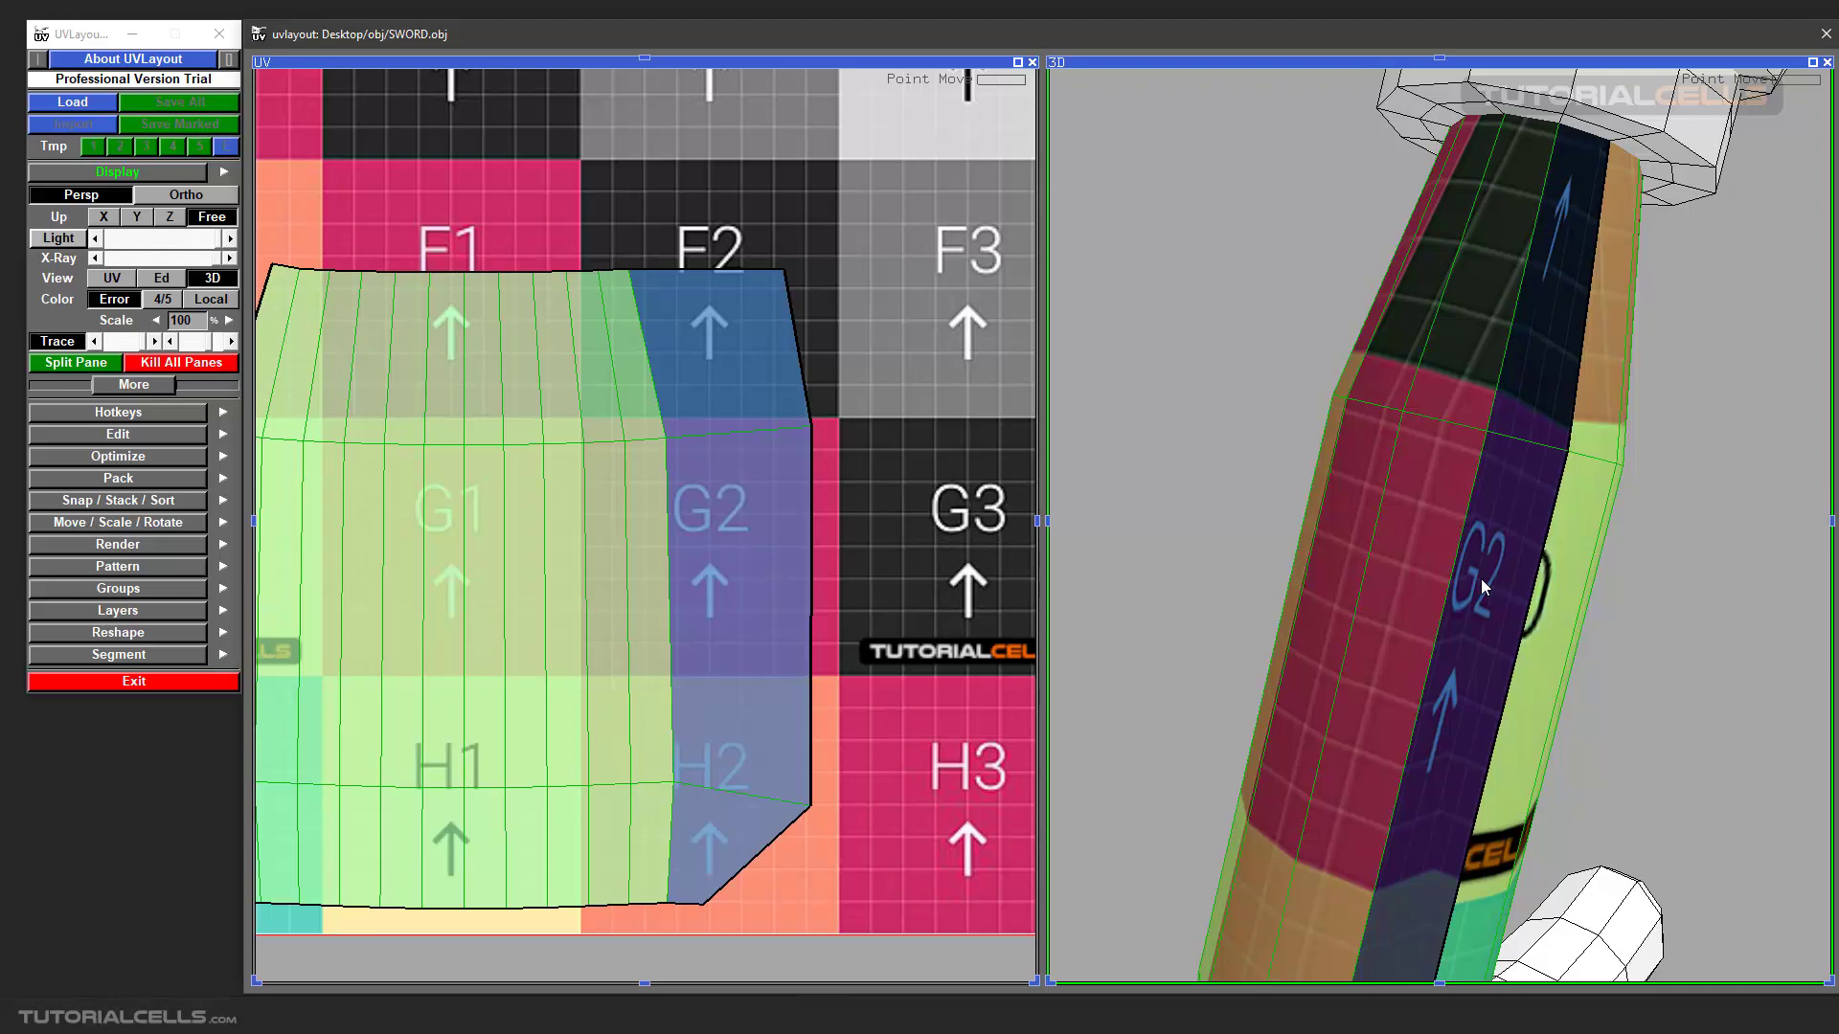
scroll(1480, 578, "down", 2)
left_click_drag(1414, 563, 1255, 537)
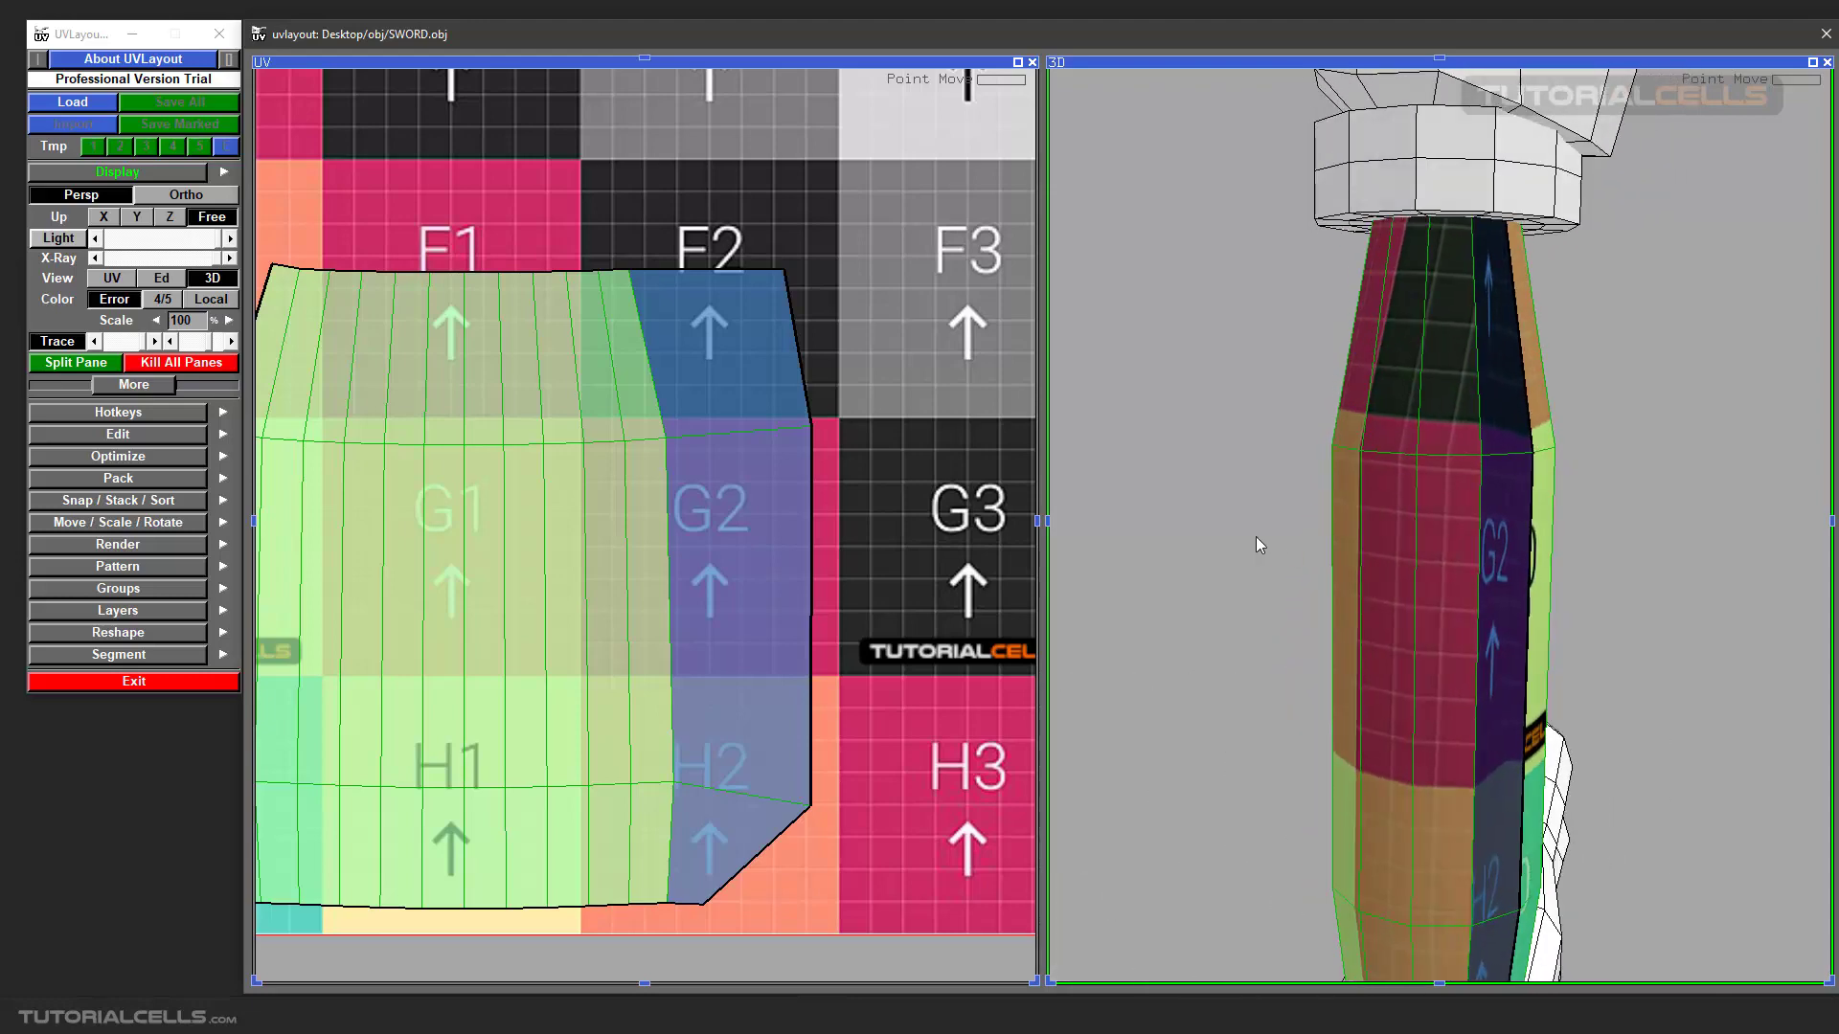
Move the three pulled-out points of the UV shell's right edge back inward, close to the neighbouring column of points.
scroll(673, 531, "down", 3)
scroll(668, 531, "up", 2)
scroll(668, 531, "down", 1)
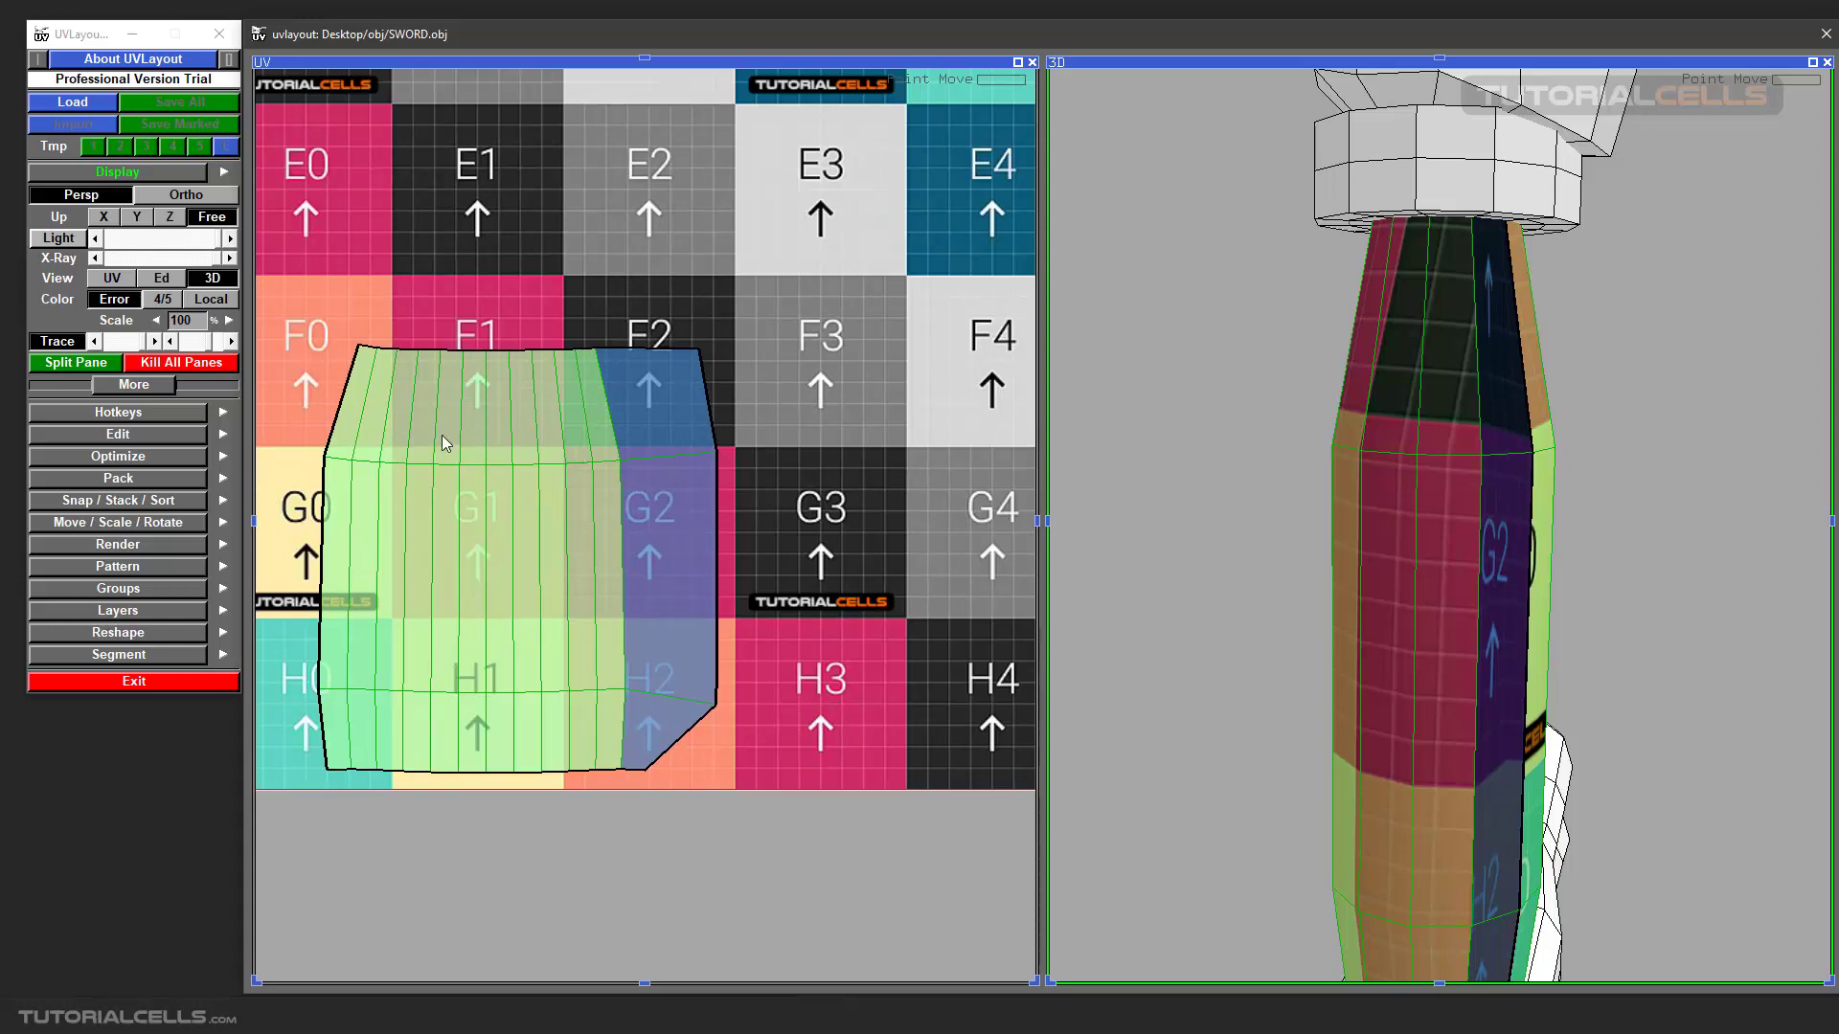
scroll(705, 368, "up", 1)
middle_click_drag(694, 353, 588, 355, "ctrl")
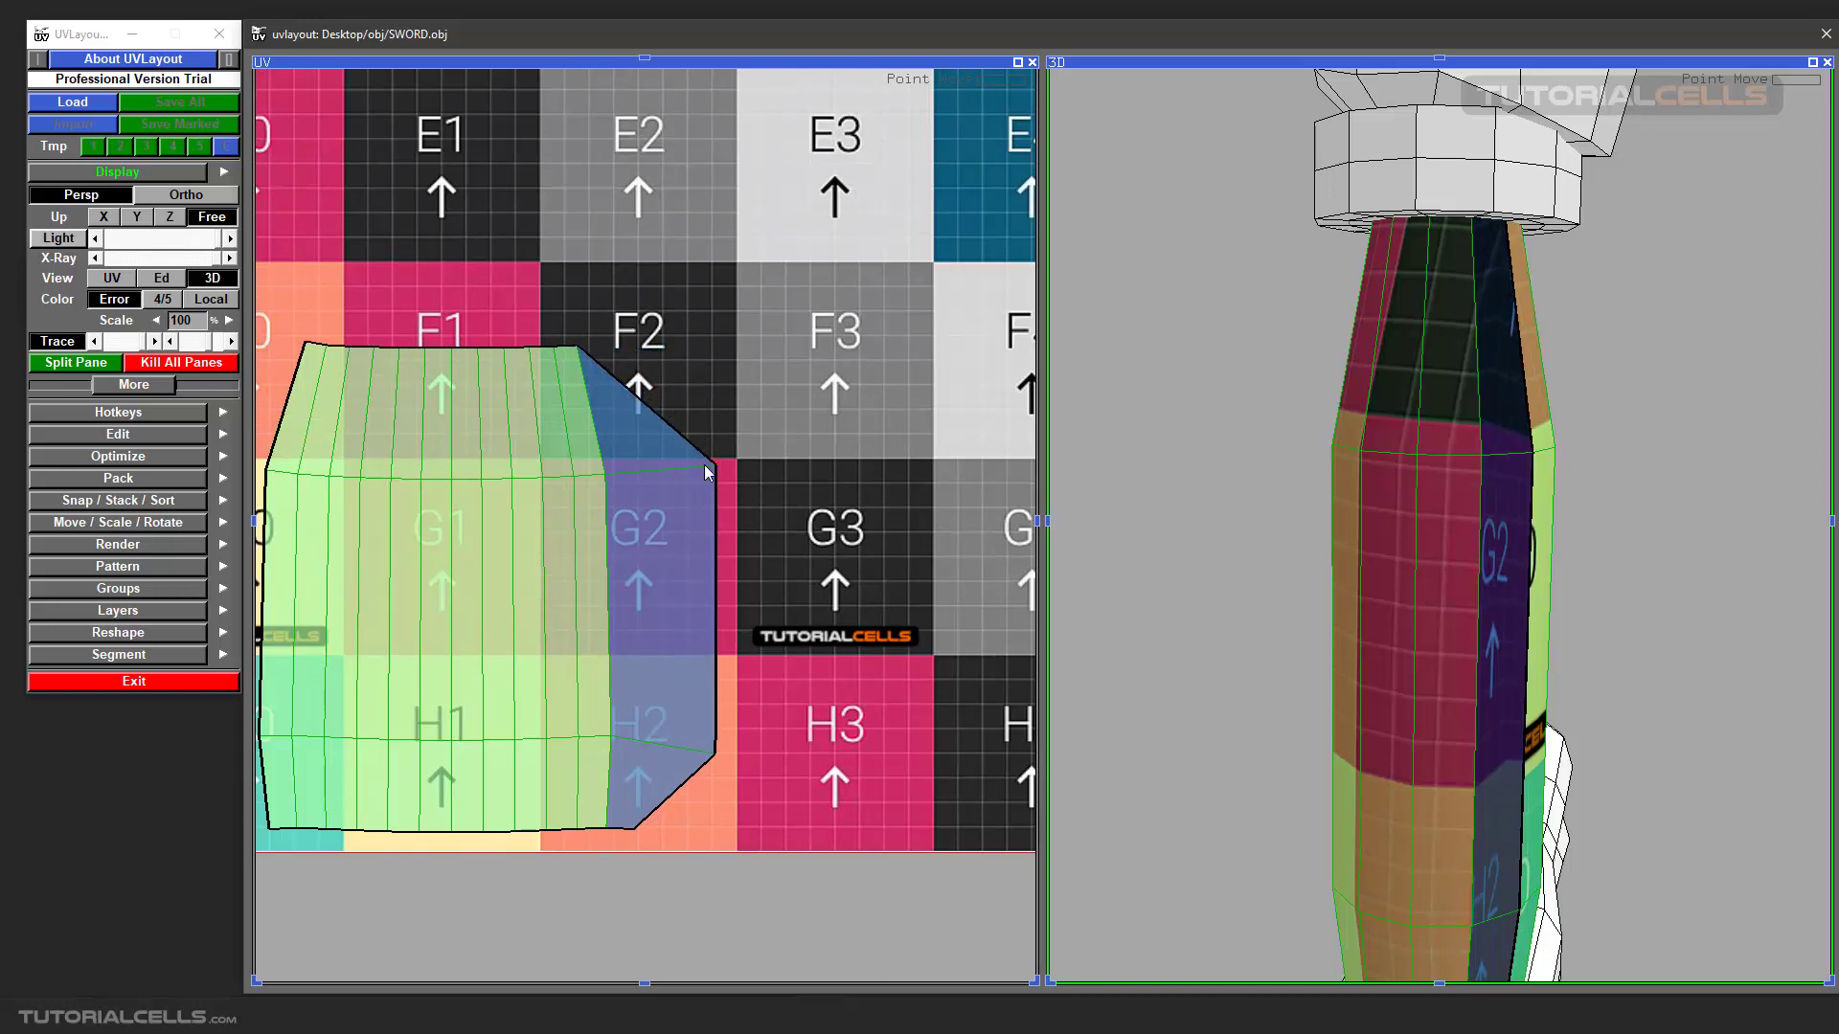
middle_click_drag(704, 463, 621, 470, "ctrl")
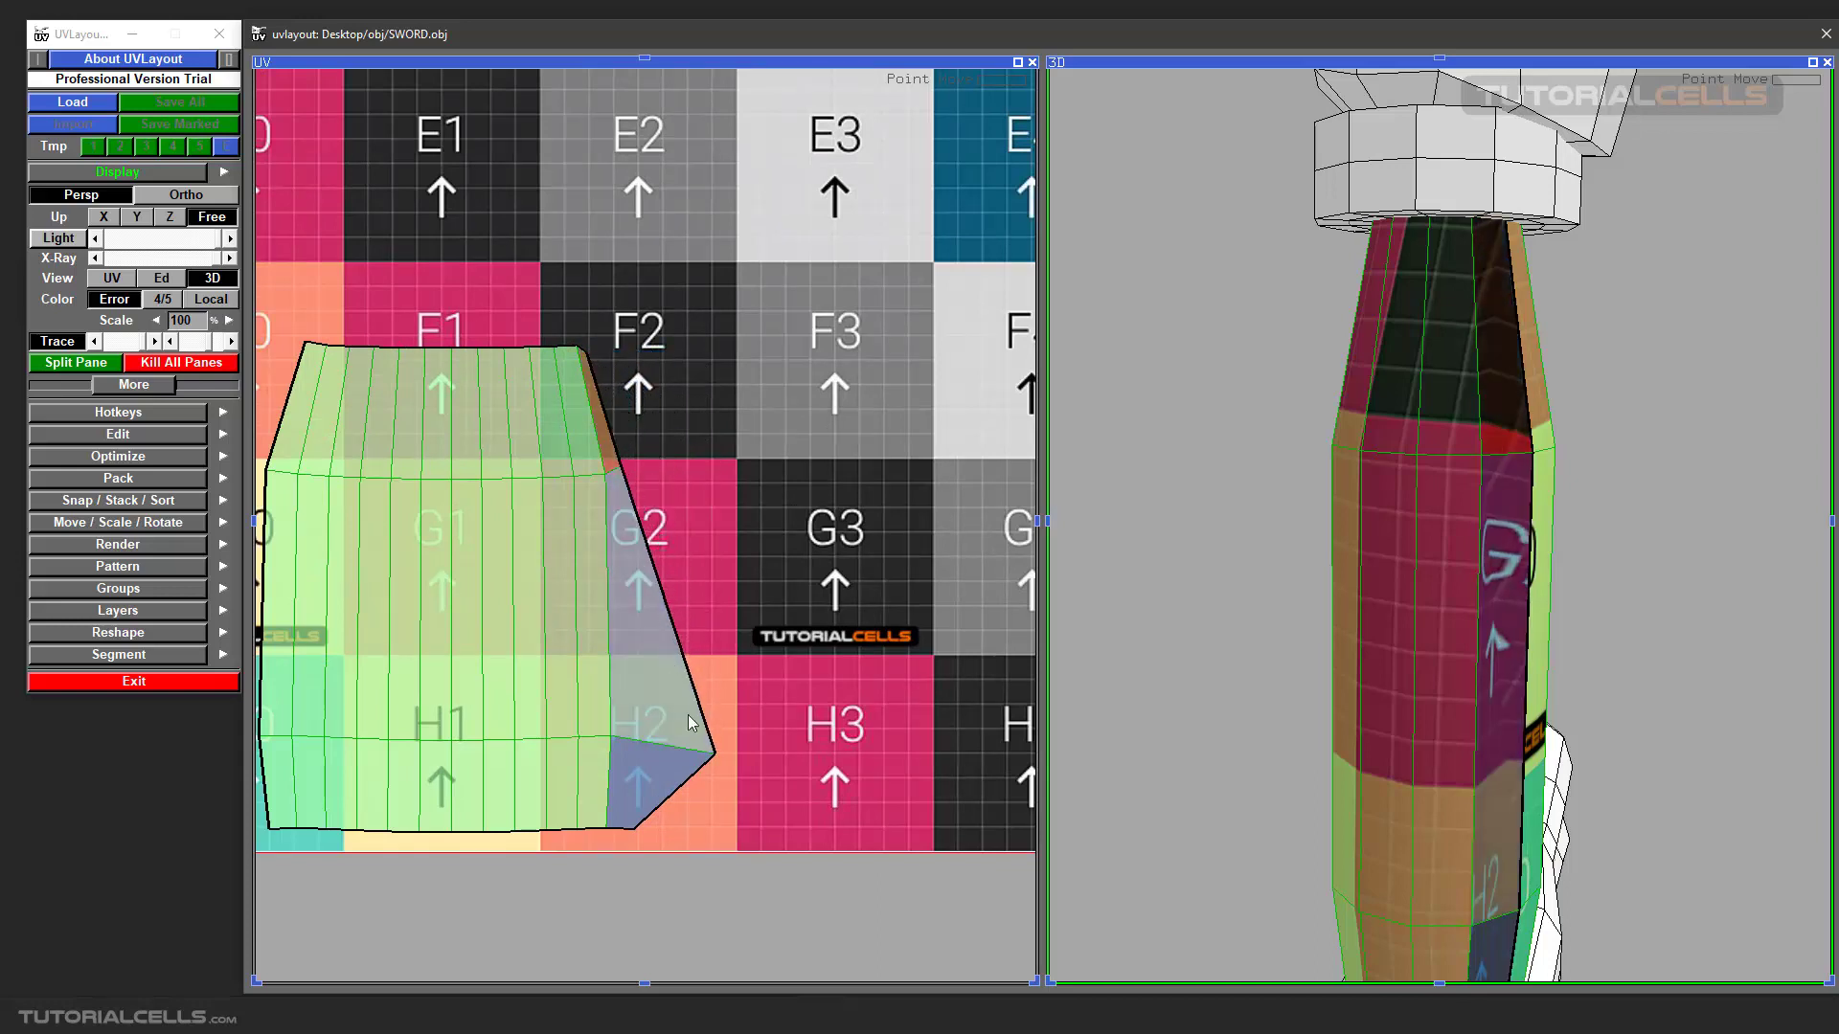
middle_click_drag(720, 755, 630, 735, "ctrl")
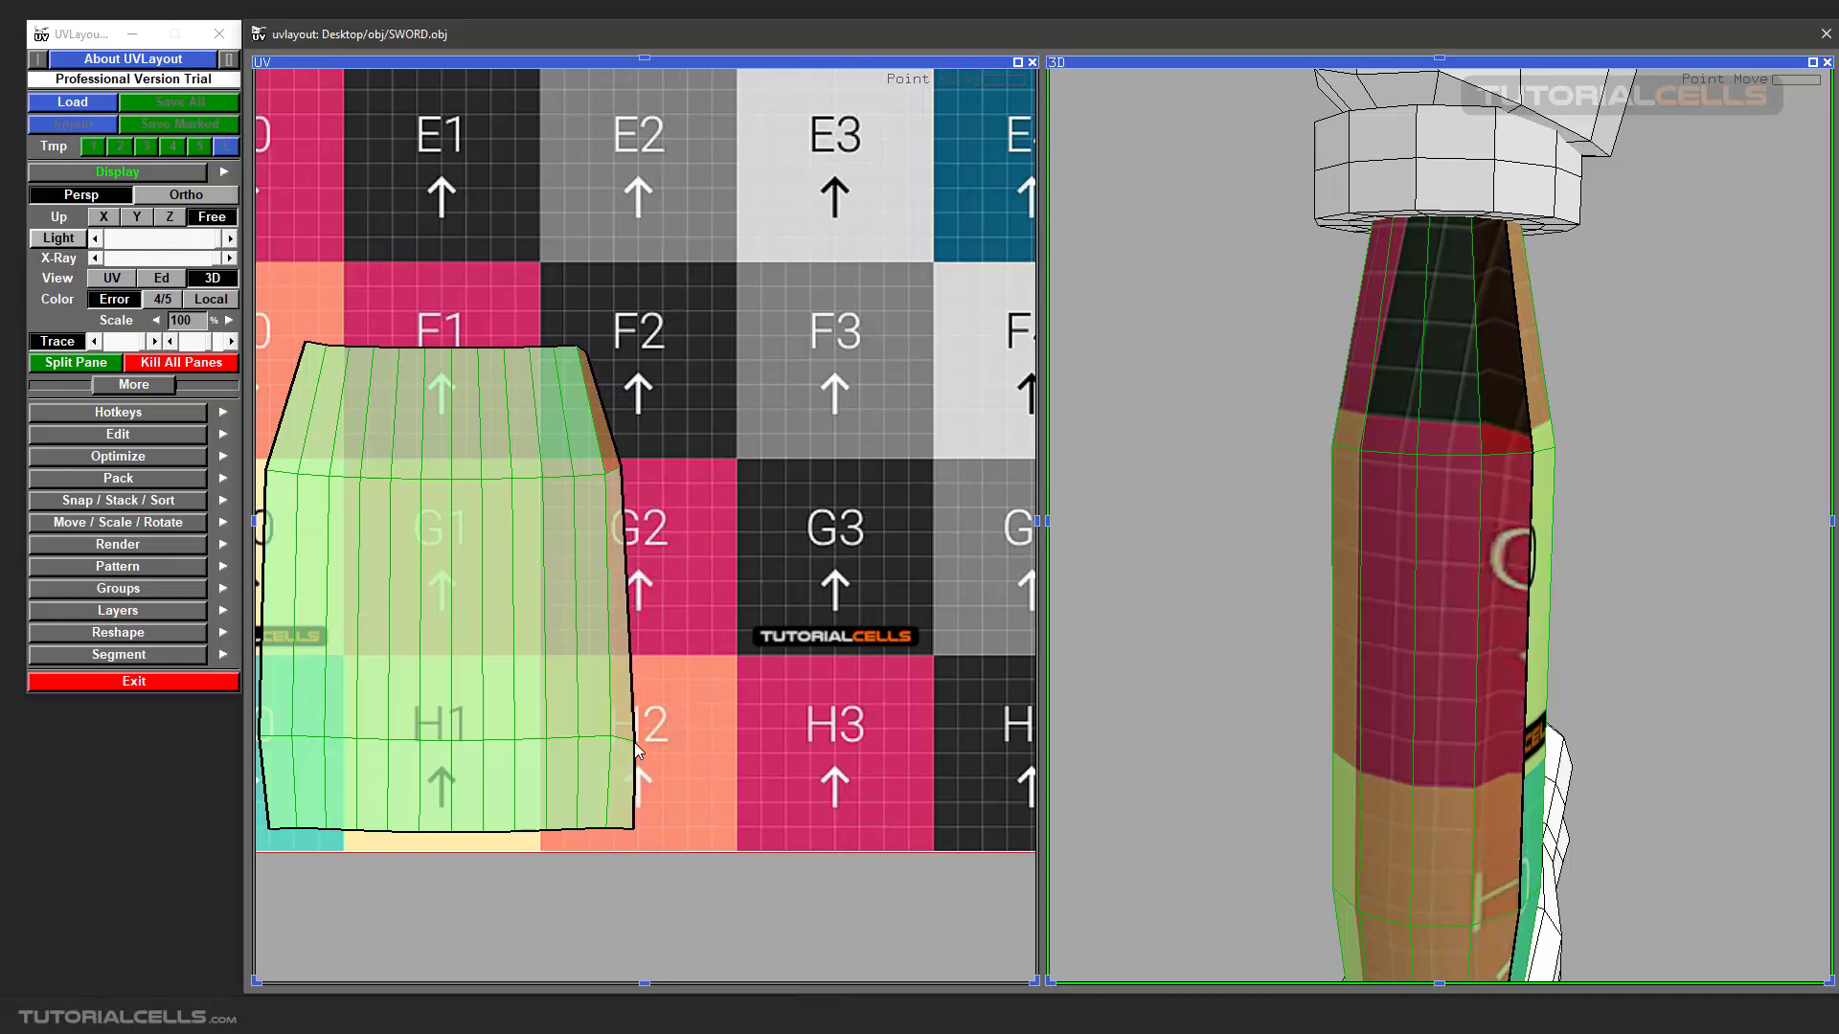
Fine-tune the lower and upper side points of the shell's right edge, checking the texture along the 3D grip's seam.
left_click_drag(1224, 635, 1063, 641)
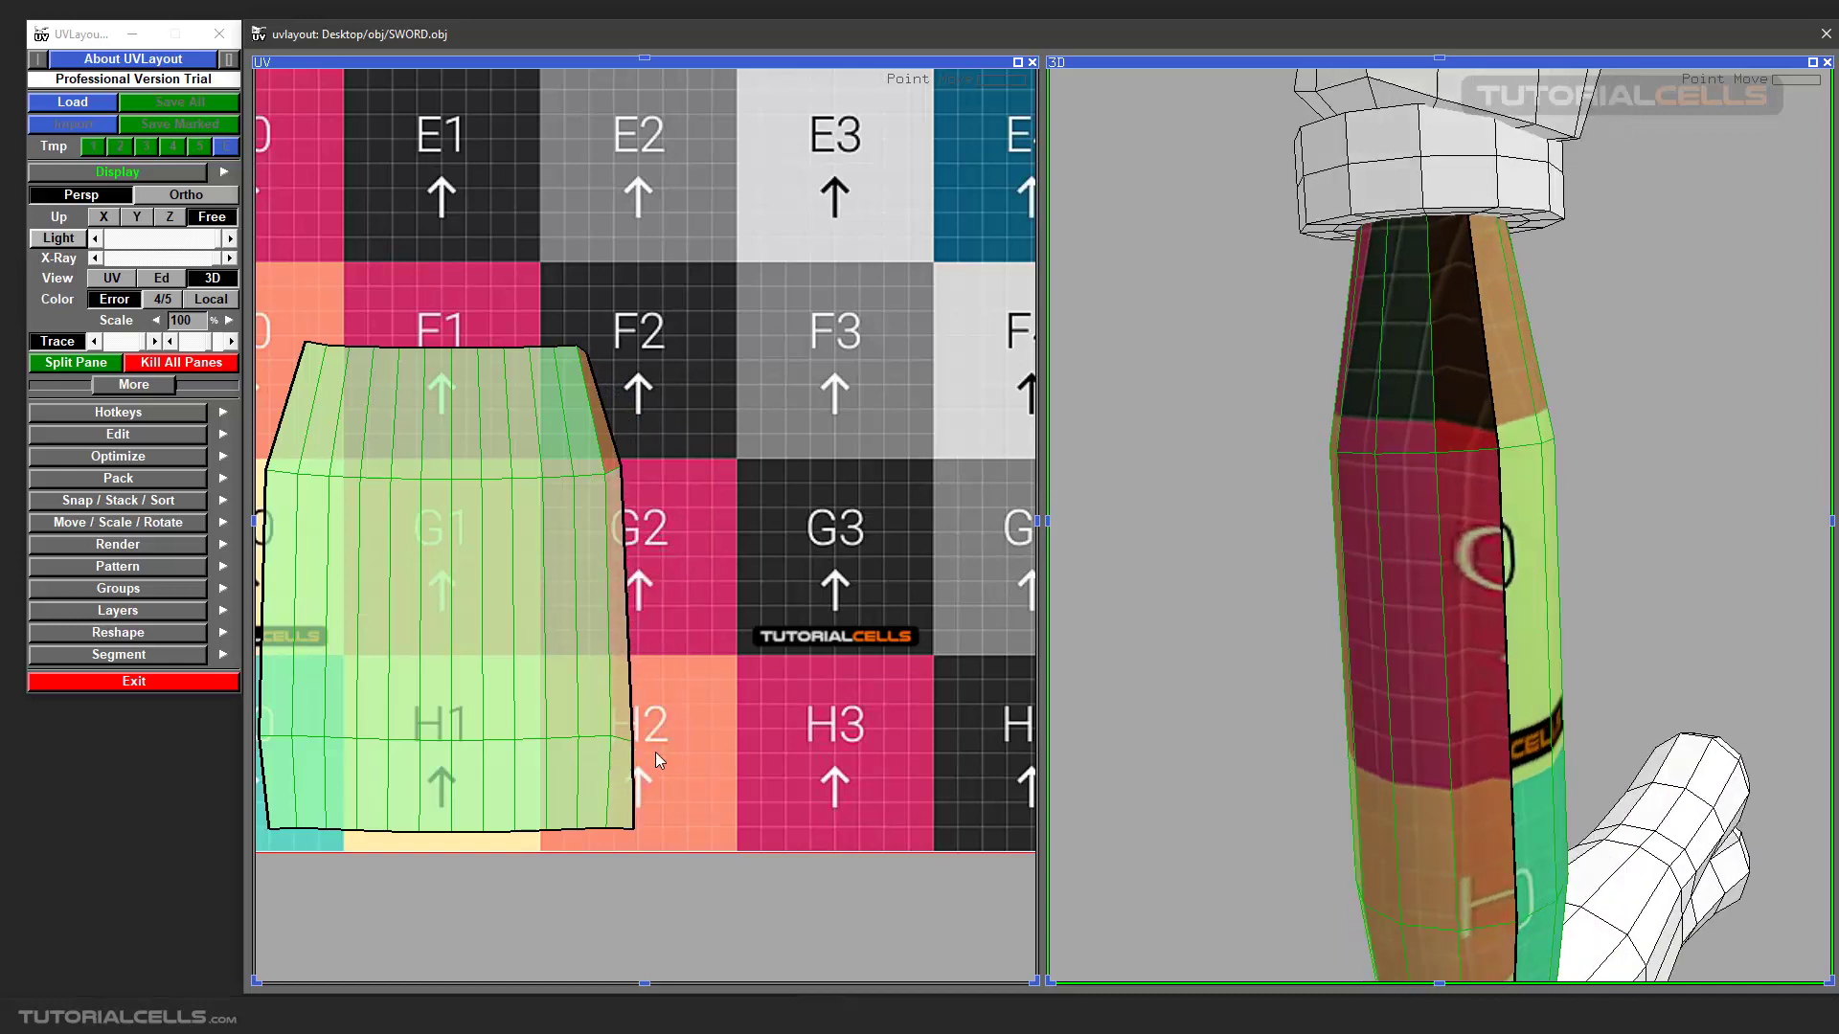
middle_click_drag(639, 745, 663, 740, "ctrl")
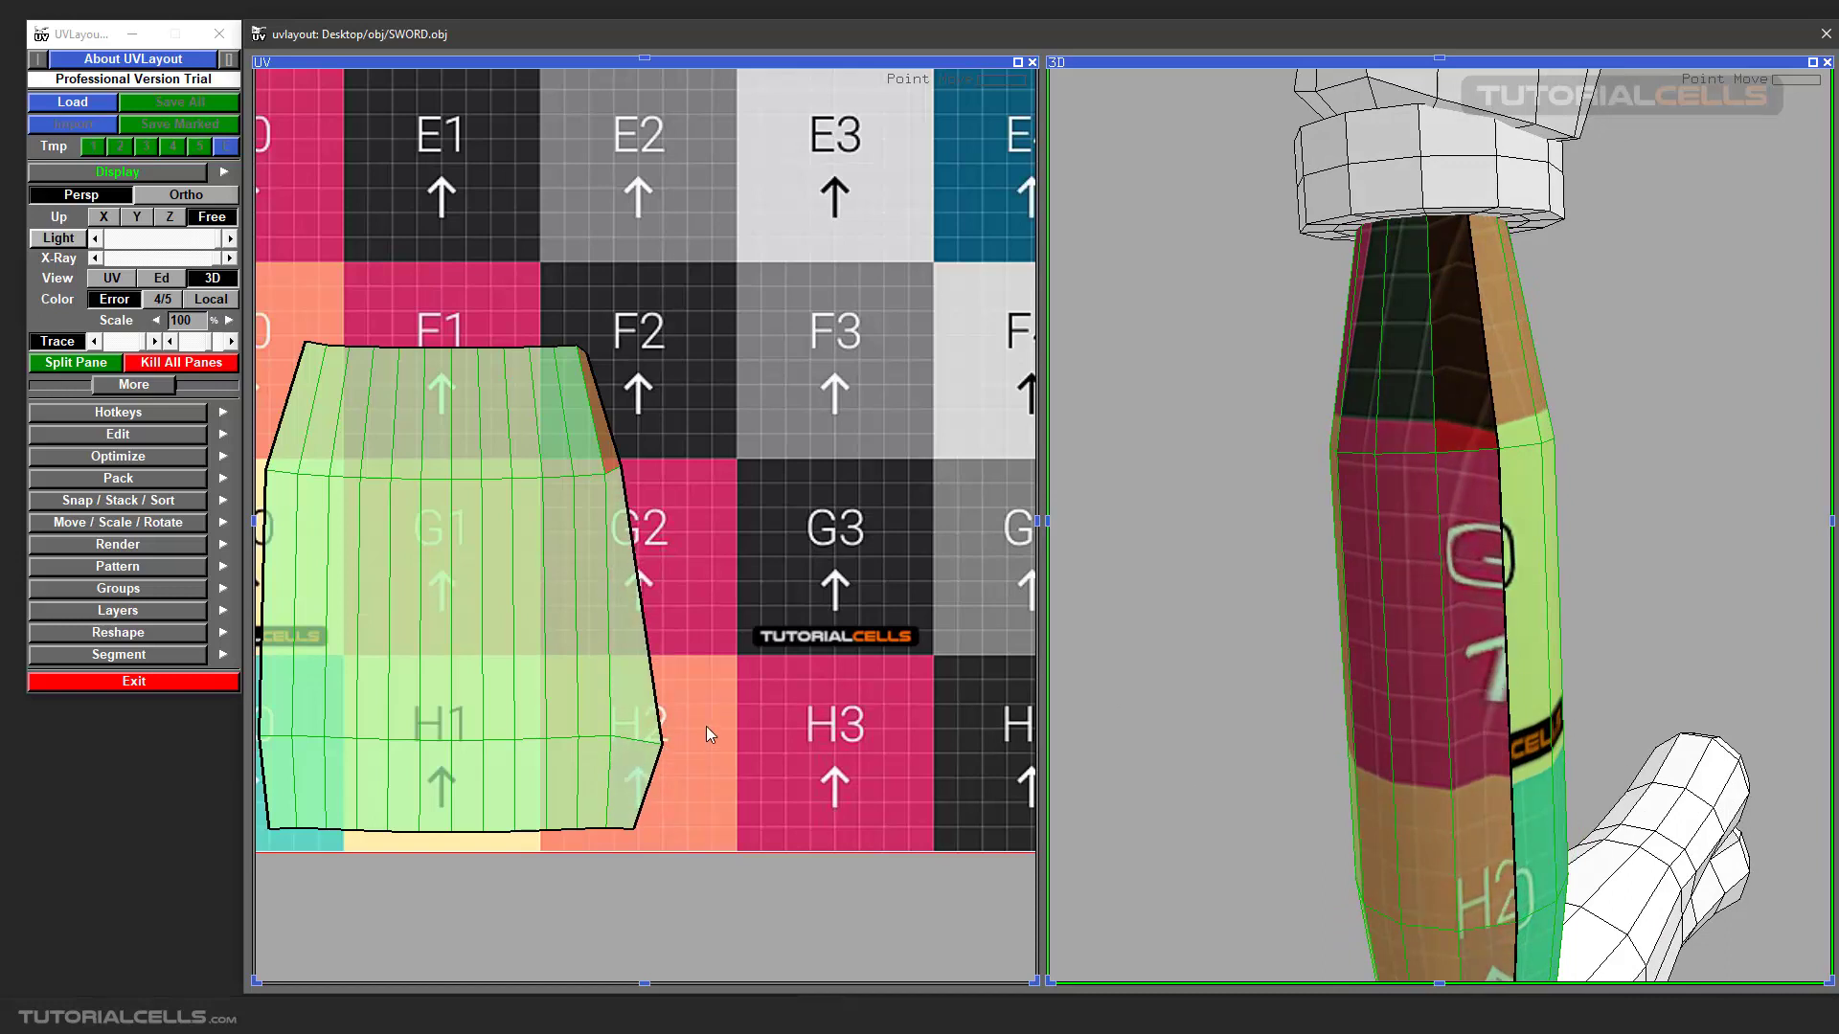
mouse_move(664, 754)
middle_mouse_down("ctrl")
mouse_move(694, 714)
mouse_move(614, 757)
mouse_move(704, 757)
mouse_move(685, 721)
mouse_move(730, 742)
mouse_move(632, 743)
middle_mouse_up("ctrl")
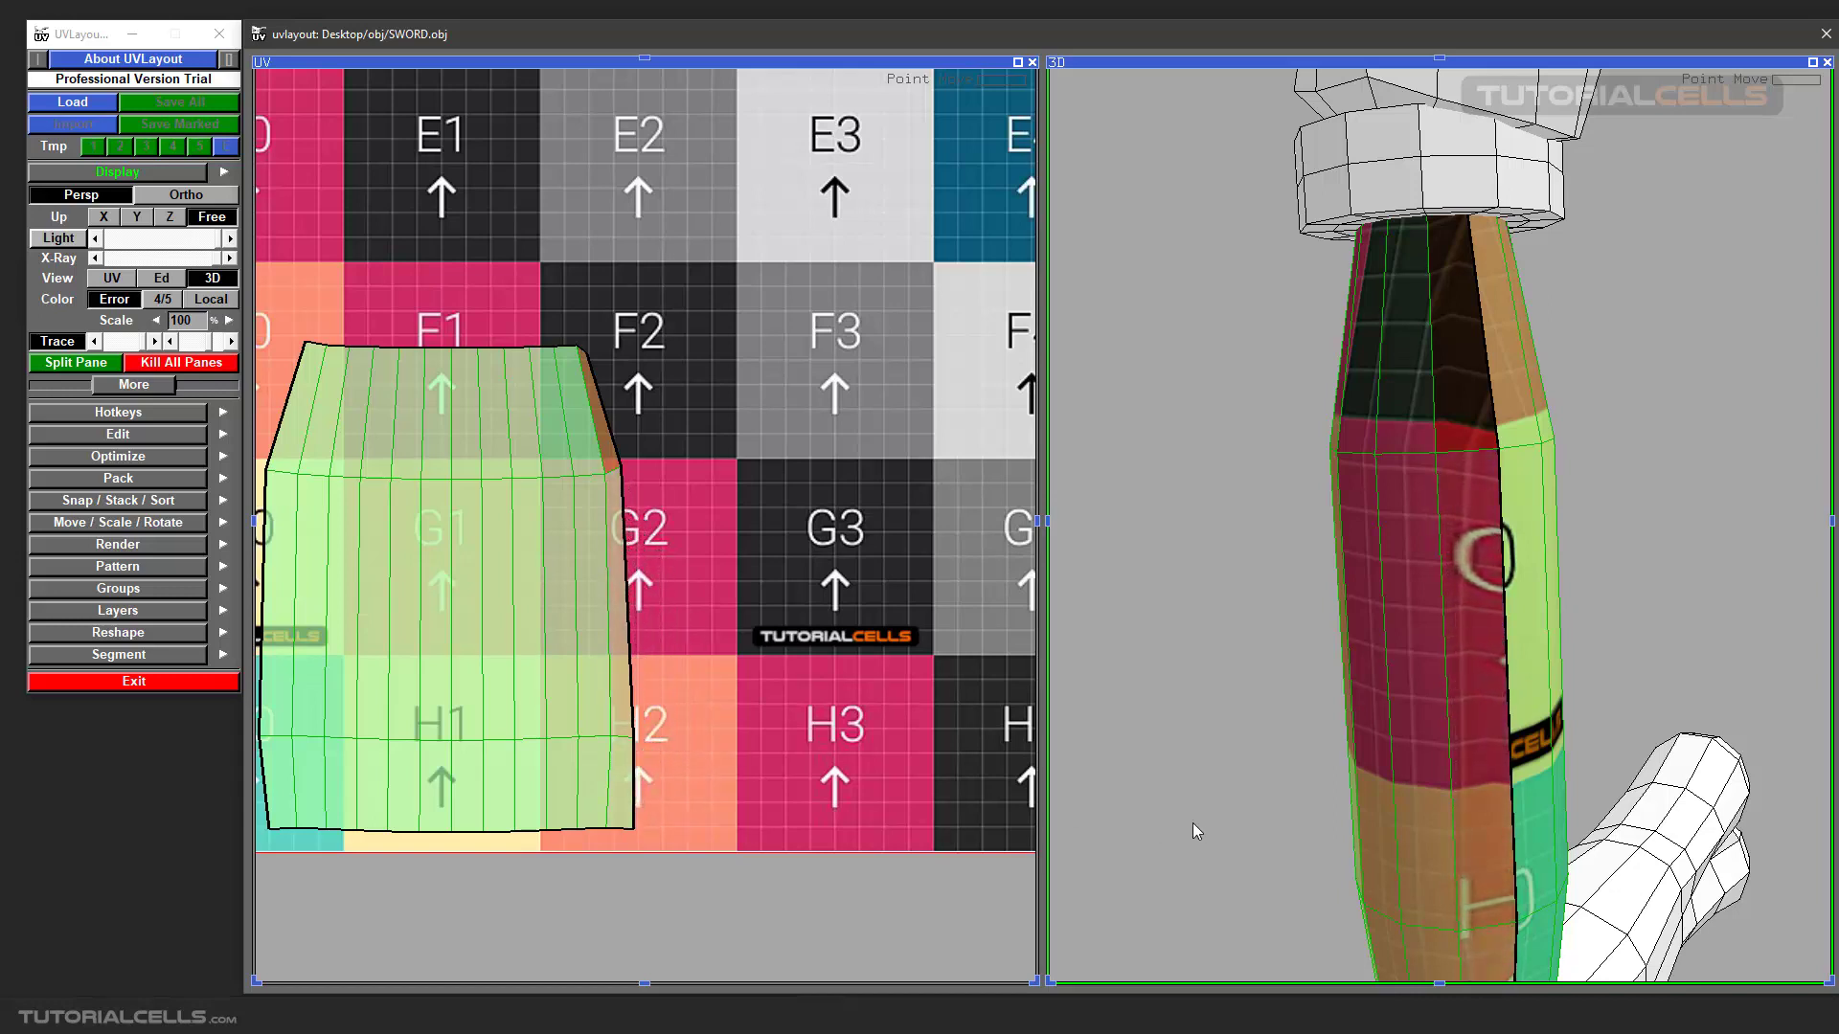
middle_click_drag(1483, 882, 1379, 701)
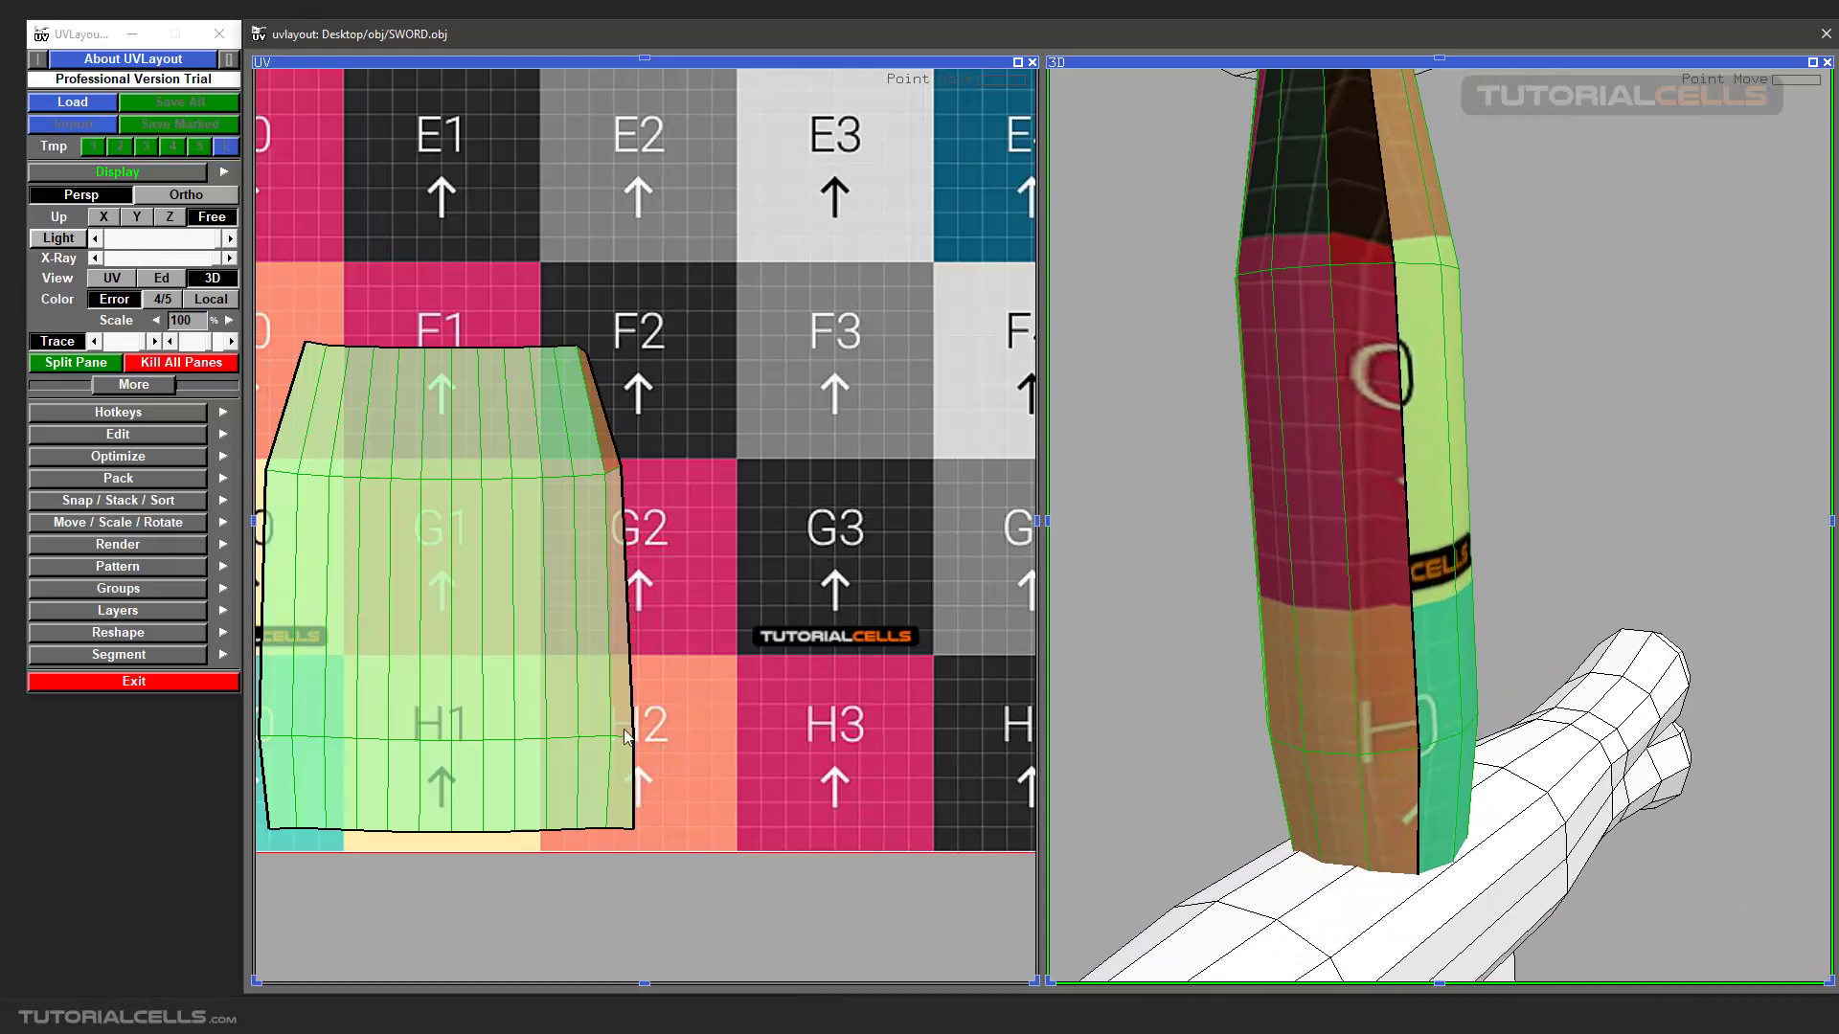
middle_click_drag(629, 737, 639, 740, "ctrl")
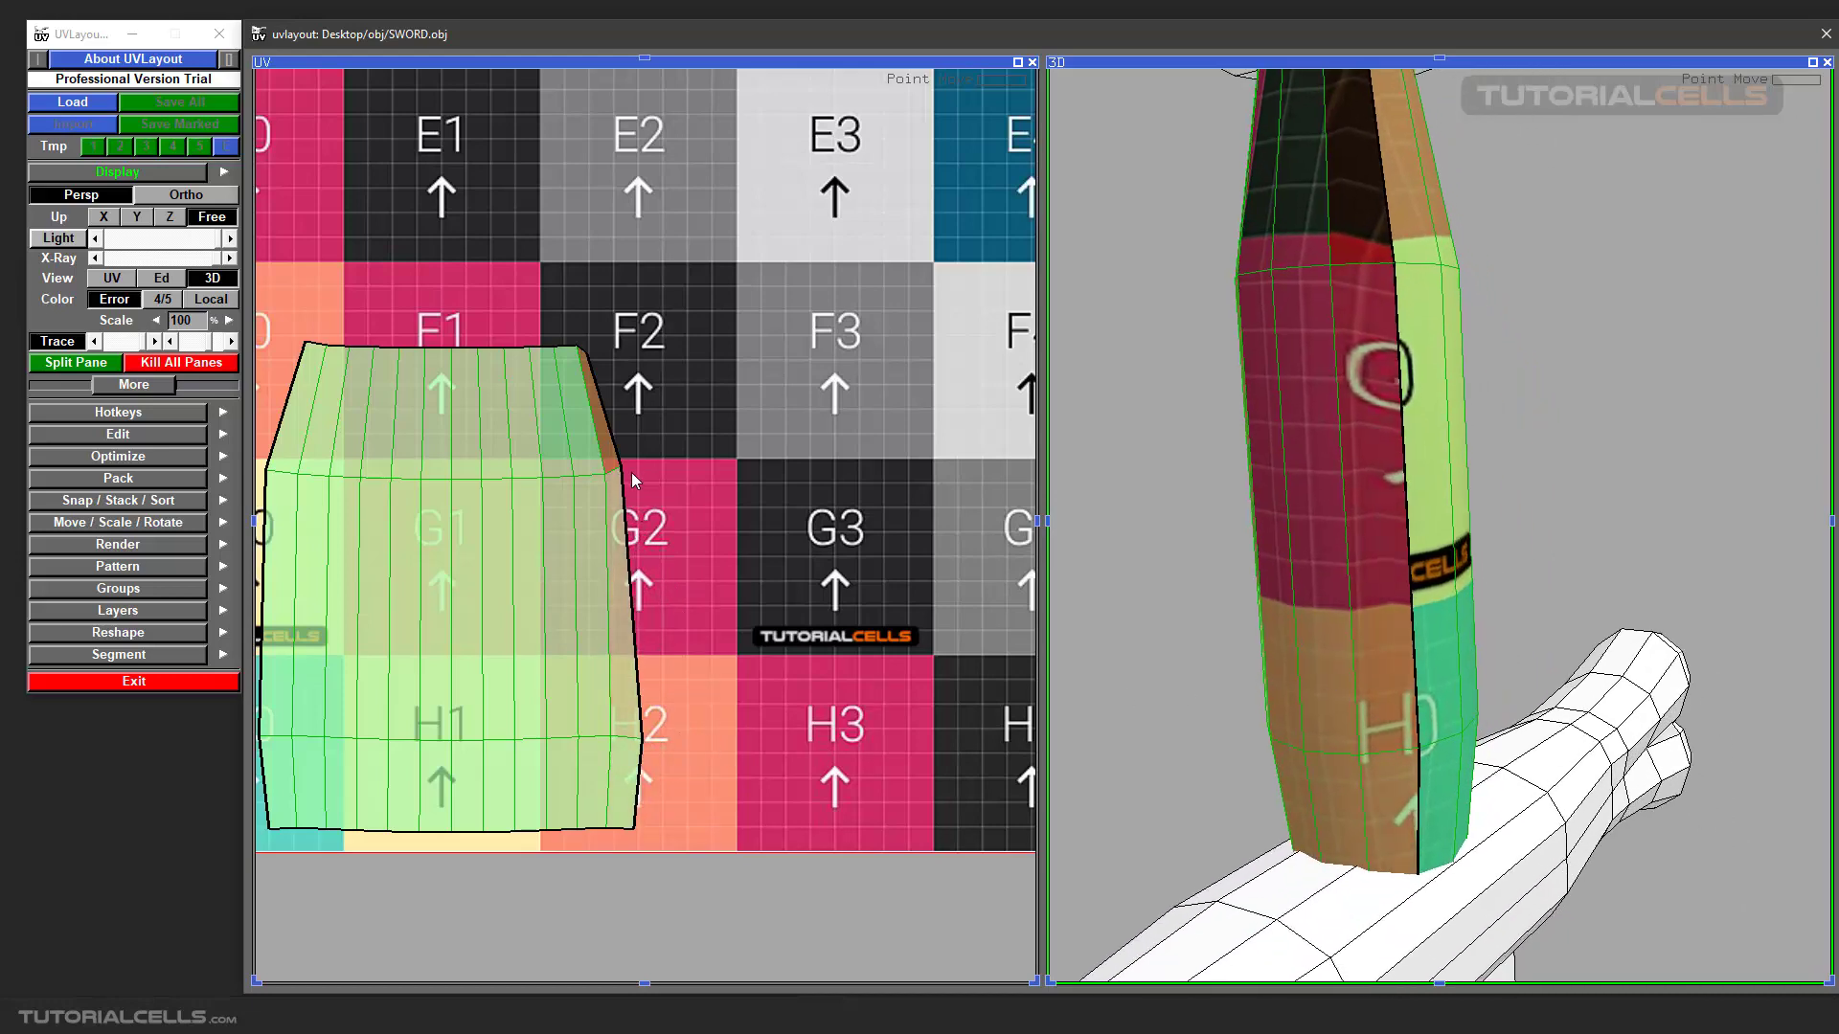
middle_click_drag(624, 467, 638, 477, "ctrl")
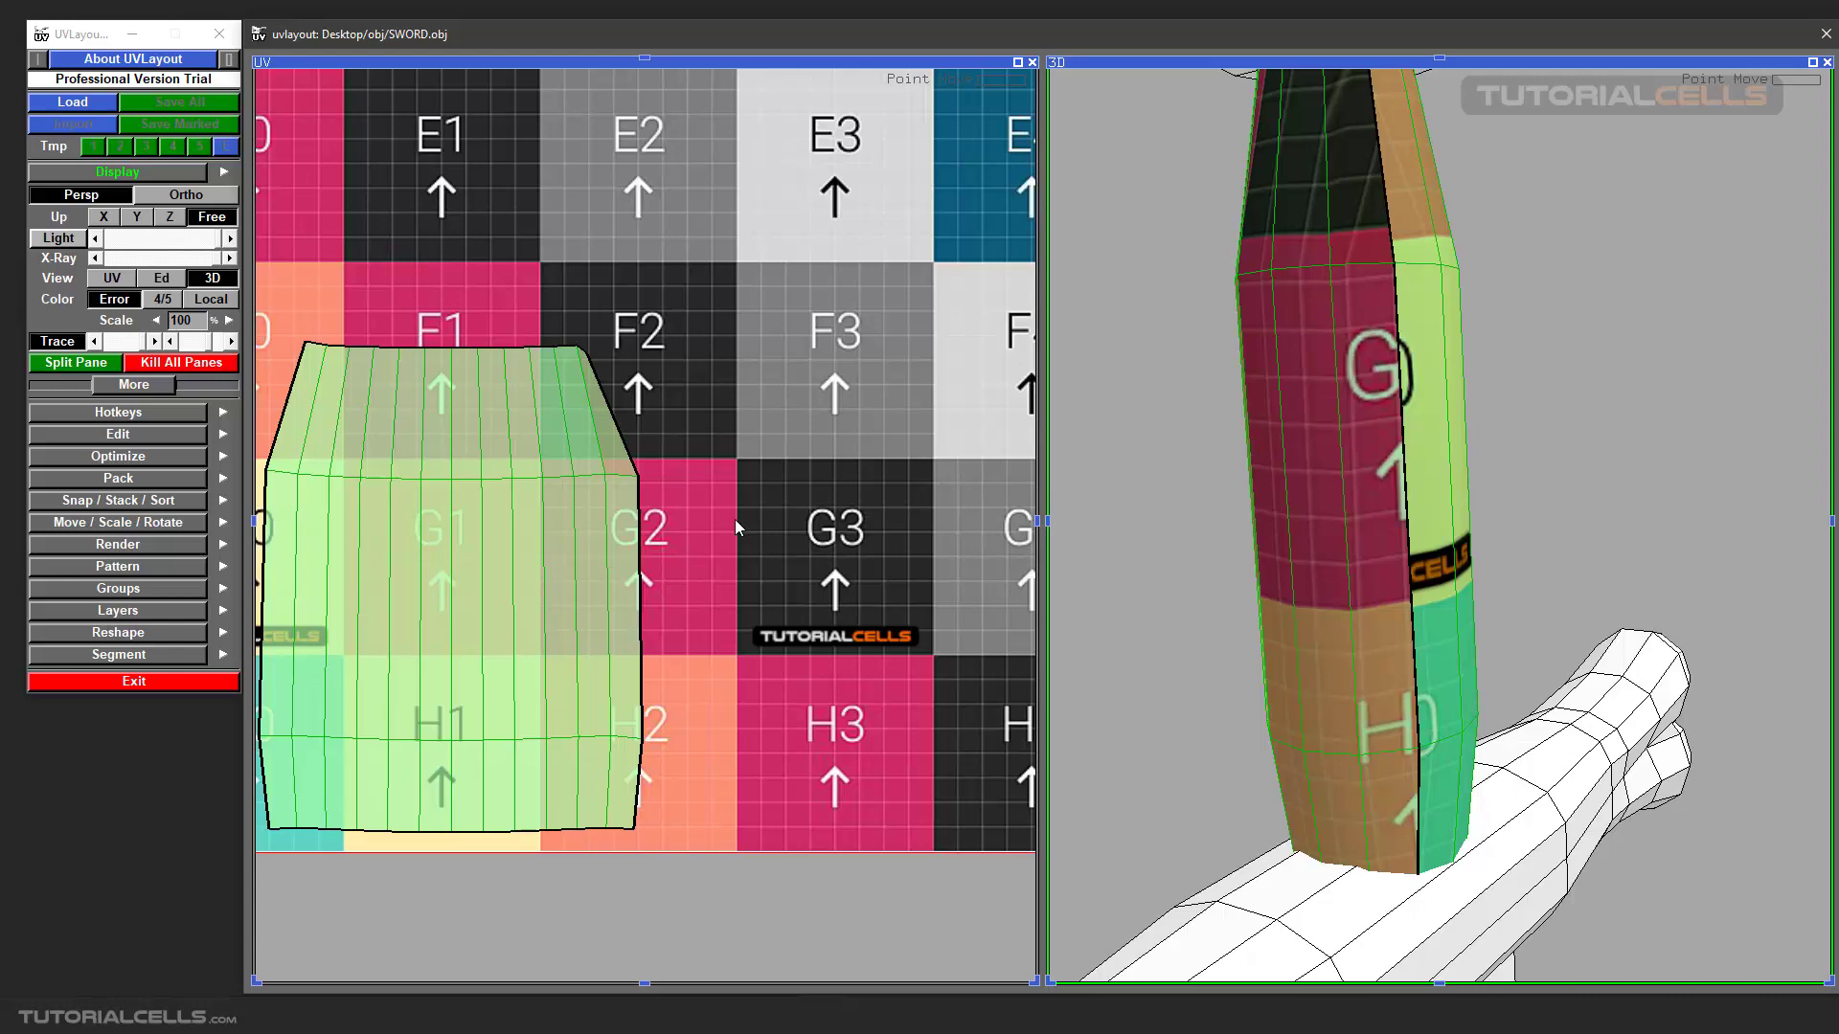
Run Flatten on the grip's UV shell to even out the hand-moved points.
right_click_drag(633, 410, 546, 499)
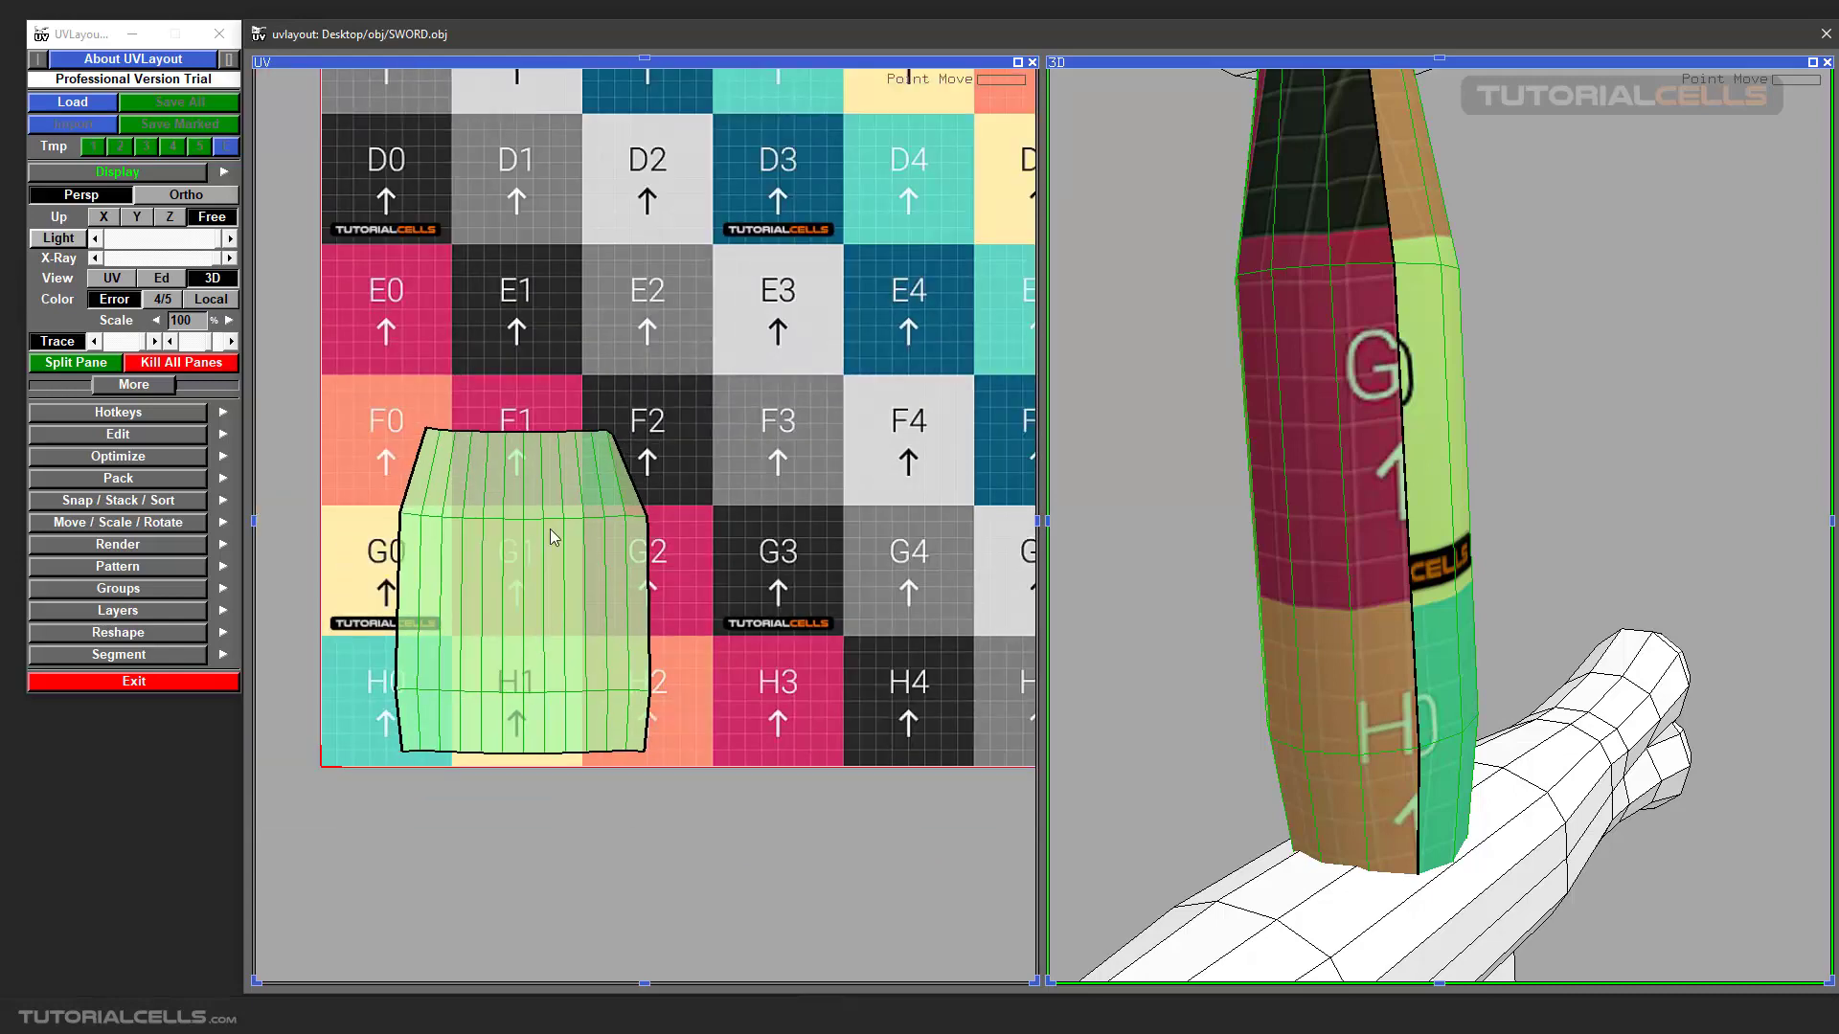
key("shift+f")
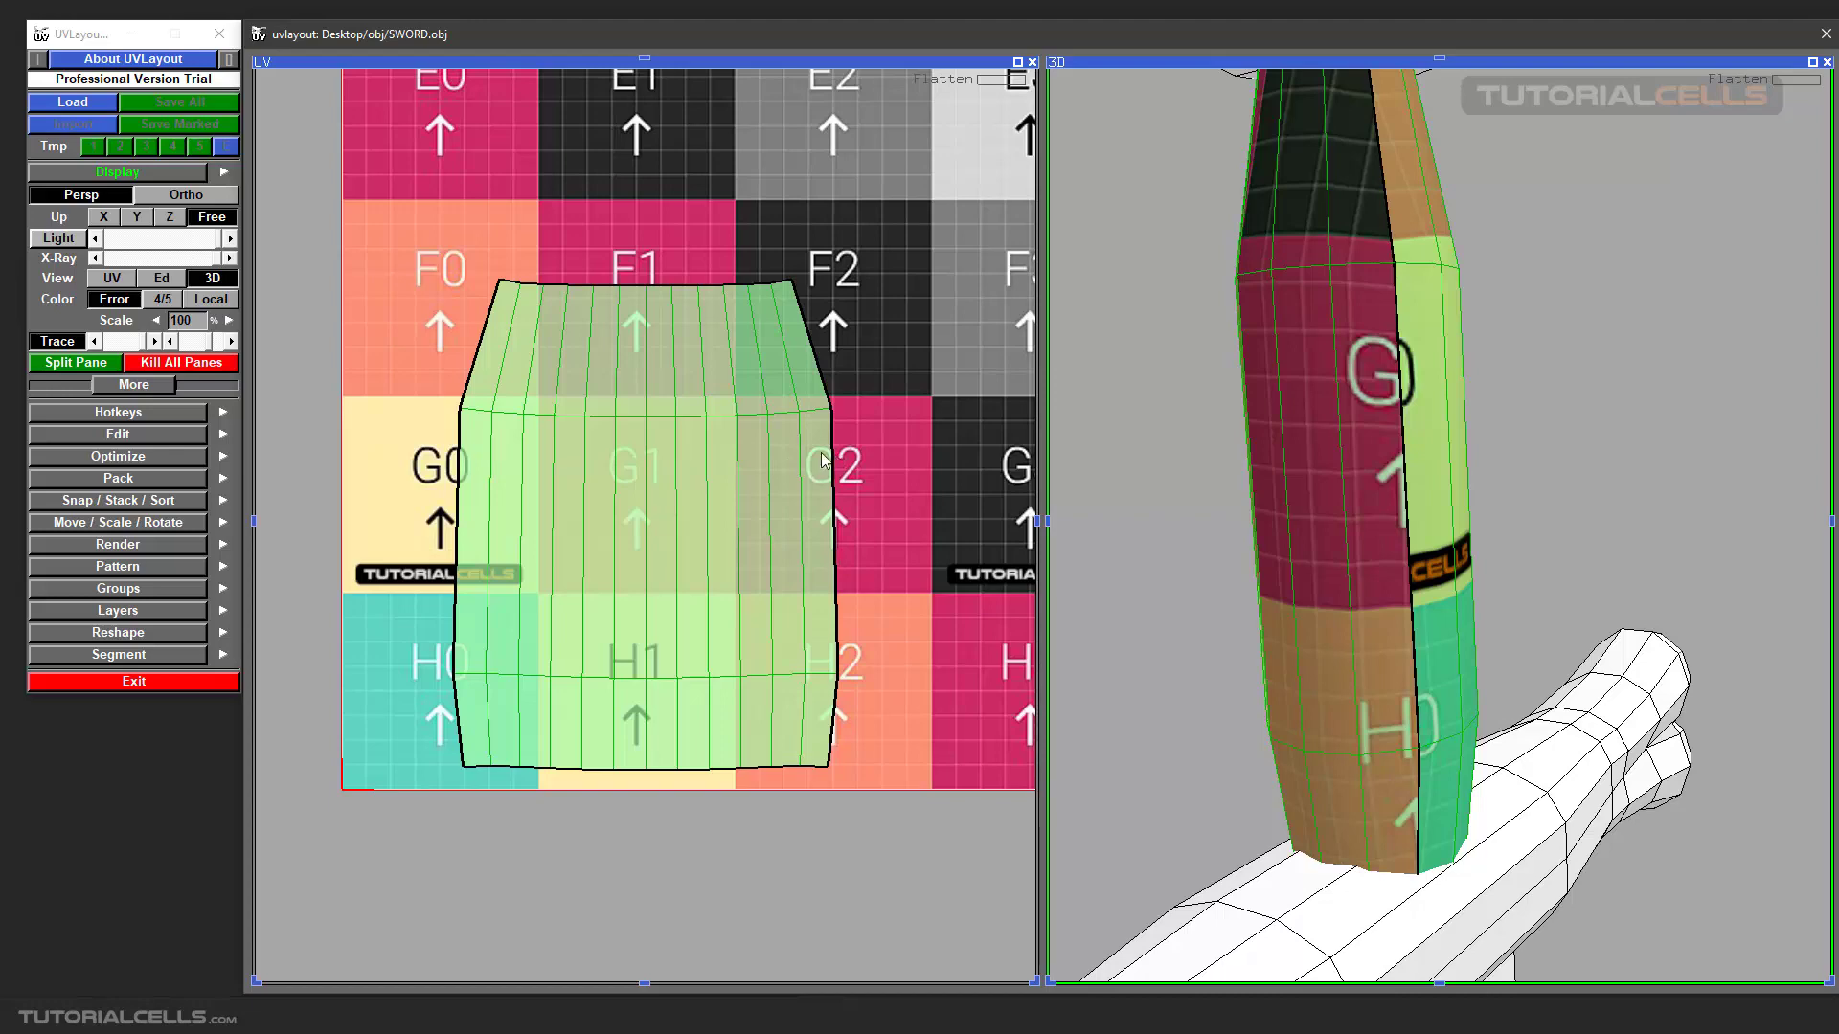
scroll(634, 439, "down", 2)
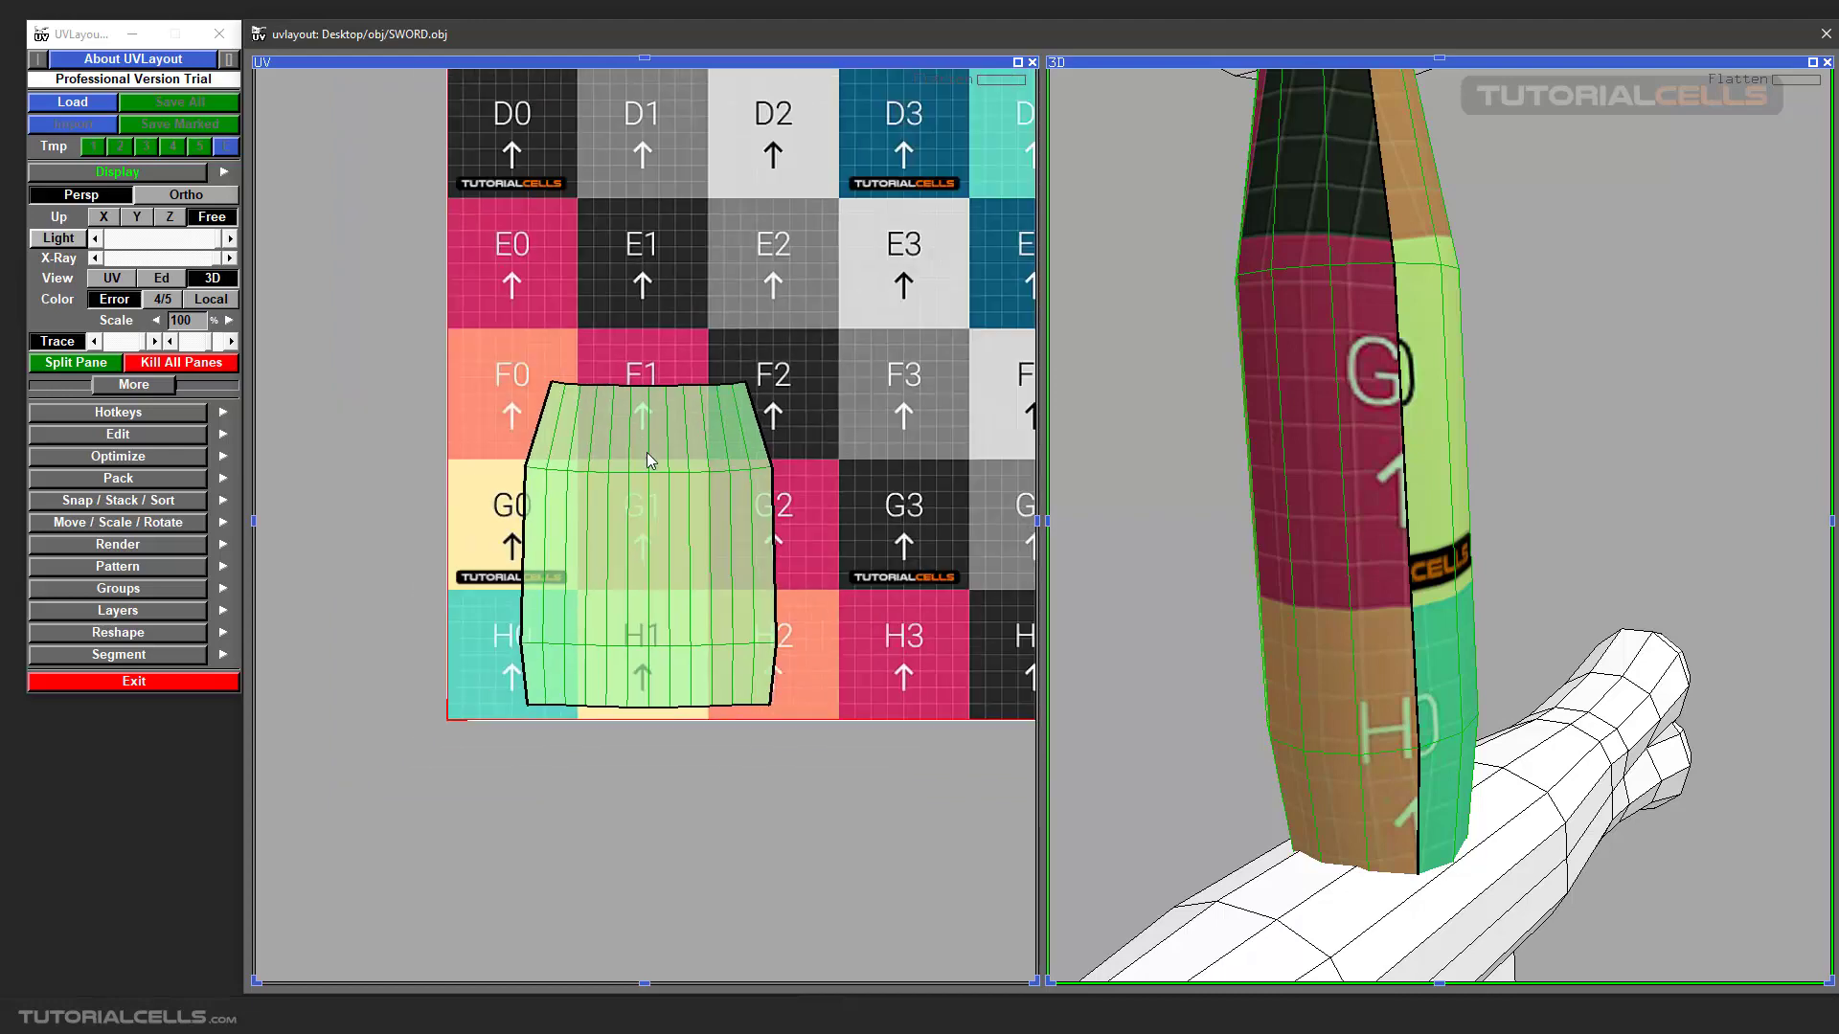
scroll(686, 481, "down", 4)
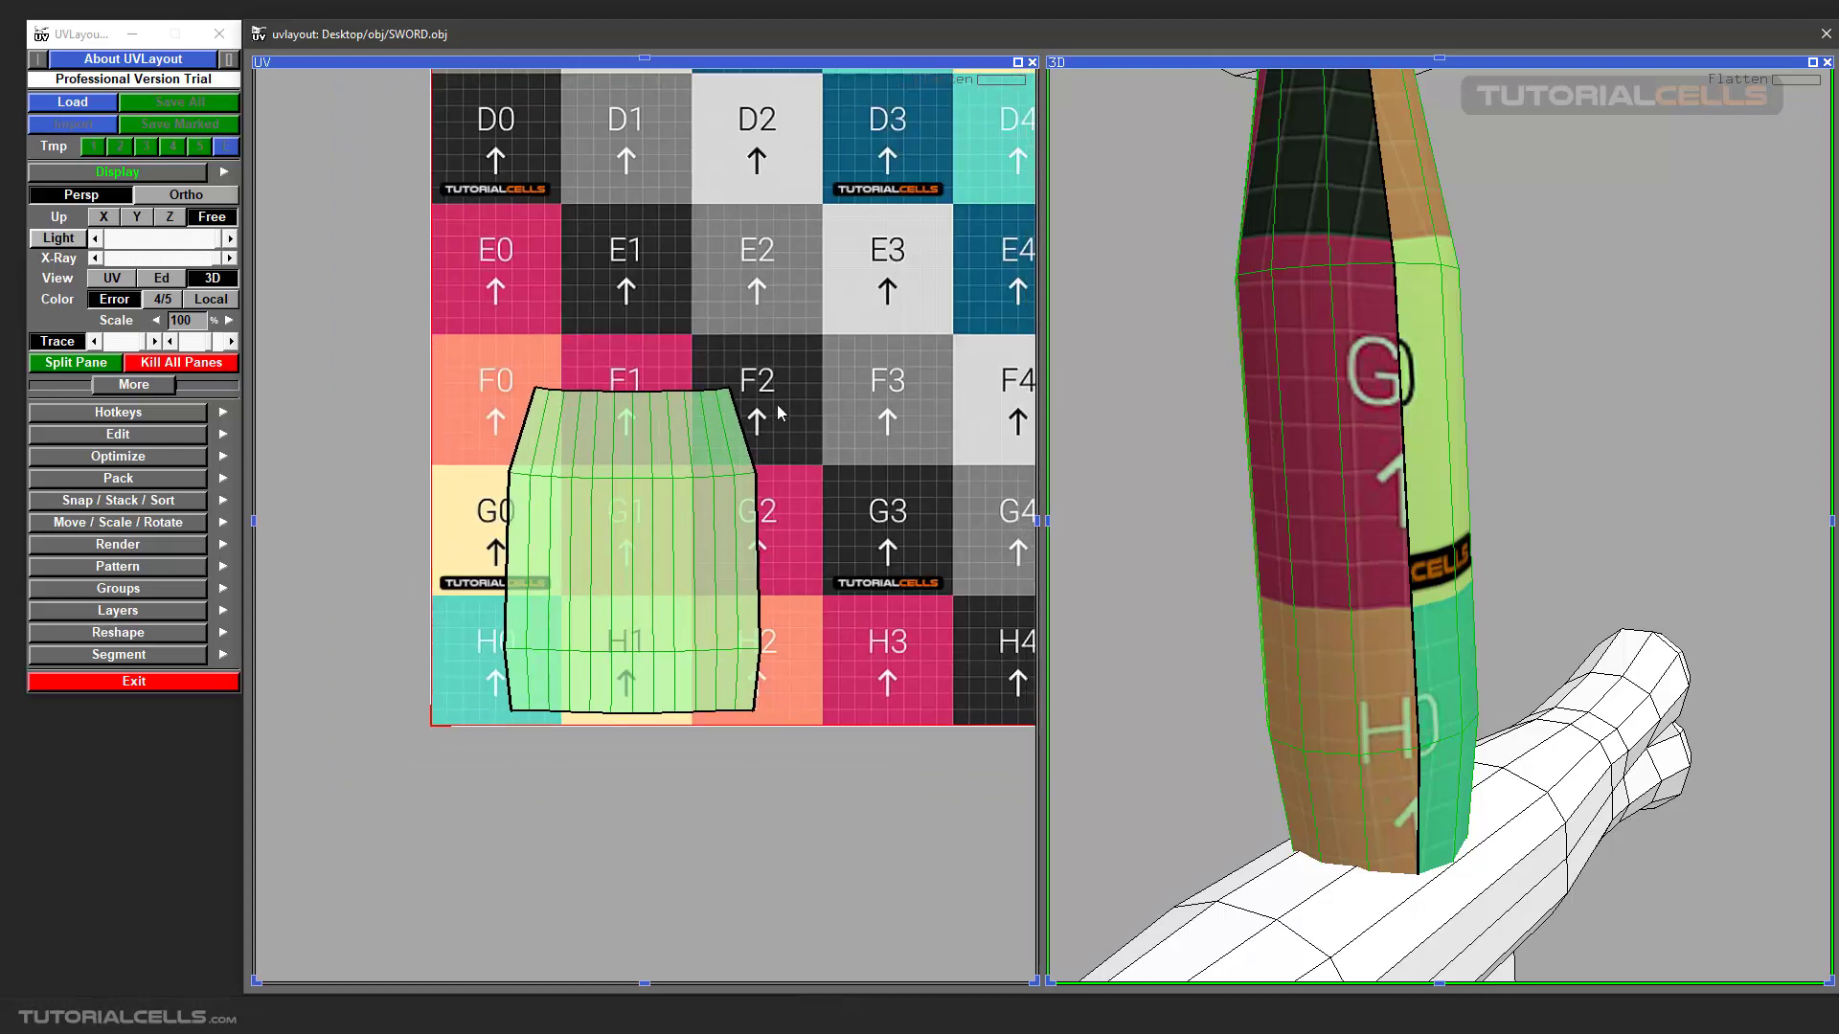
scroll(686, 488, "up", 3)
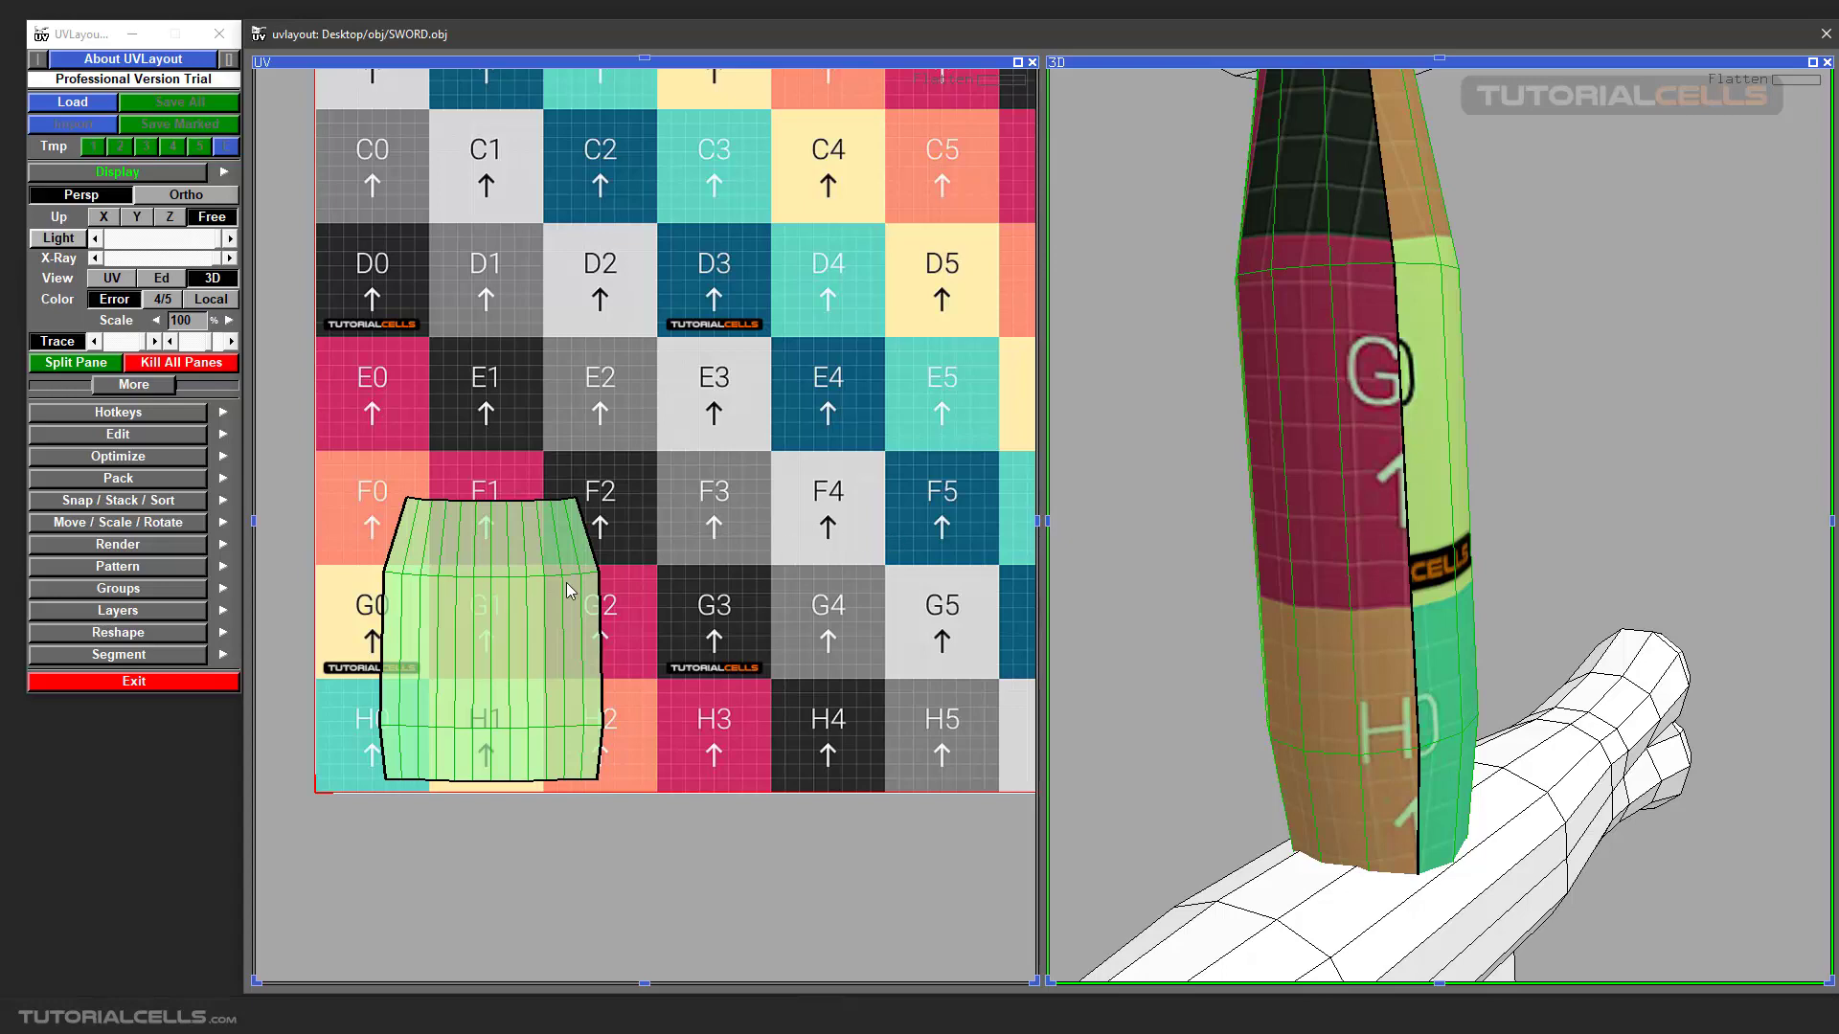
Distort the UV shell by moving its upper-right edge points outward and upward and two inner points near G1 and G2.
scroll(568, 591, "up", 2)
middle_click_drag(613, 567, 653, 576, "ctrl")
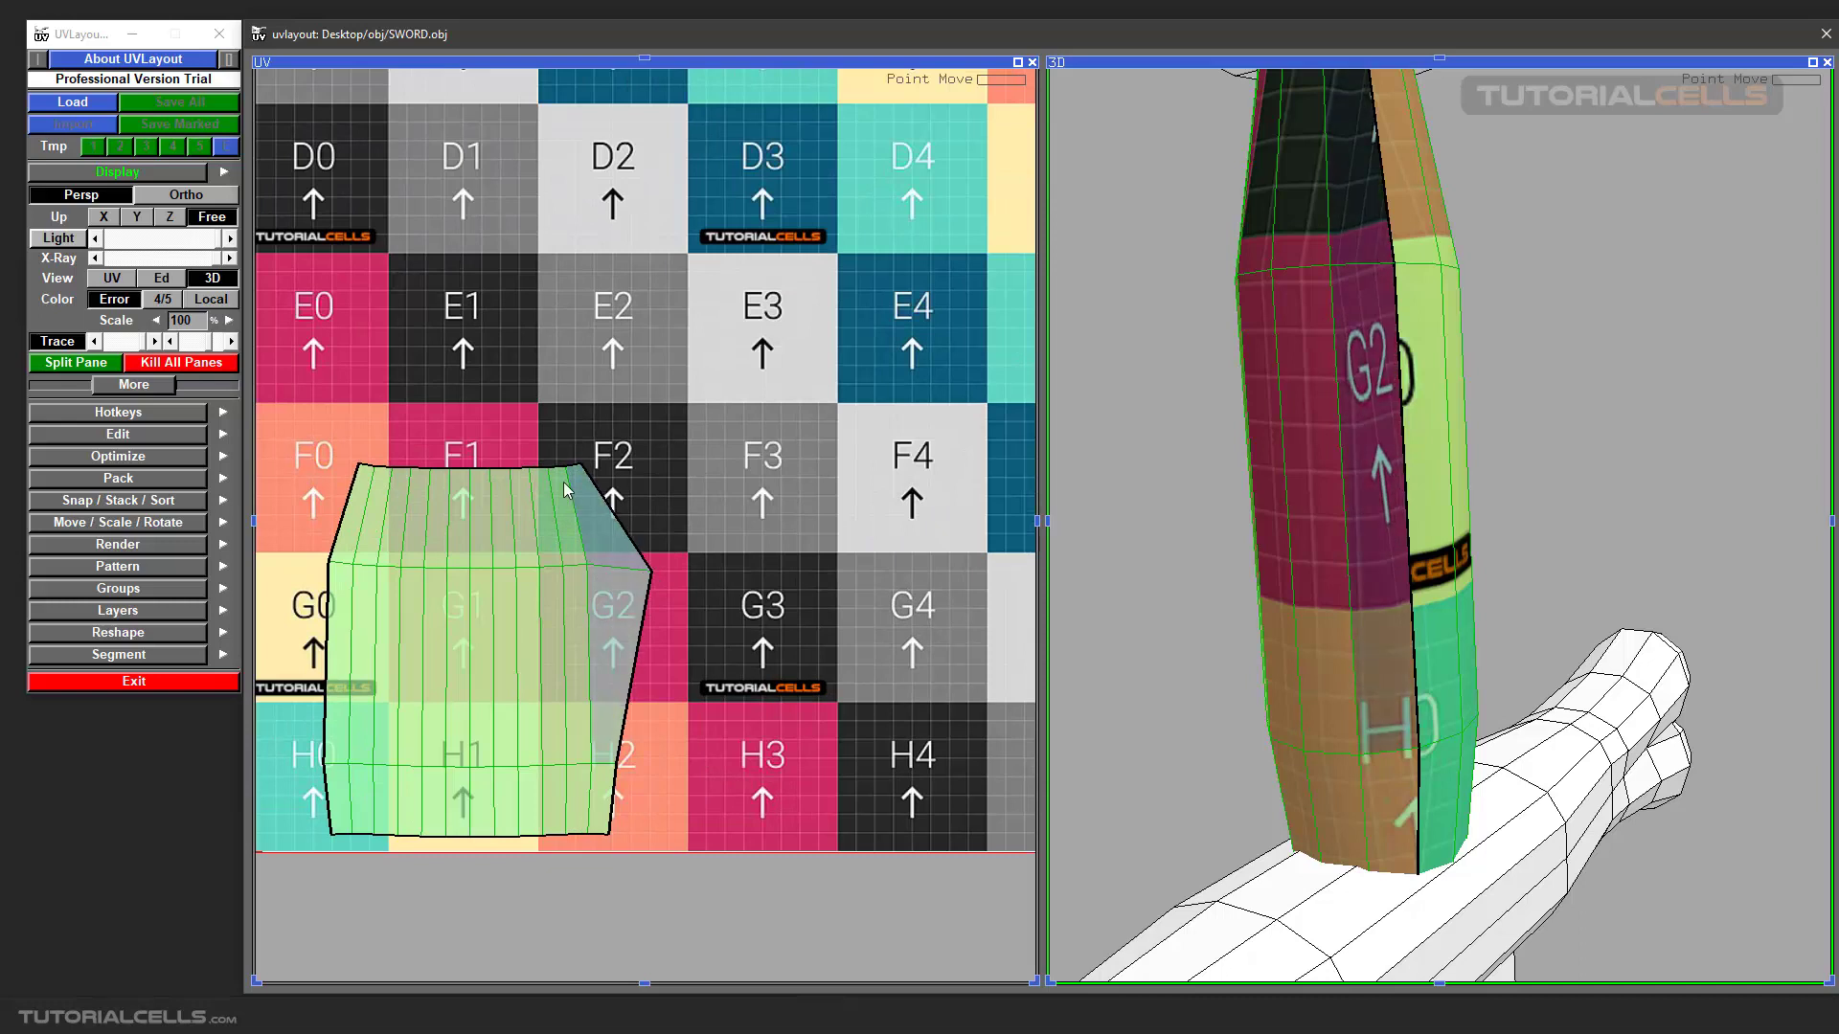
middle_click_drag(586, 460, 557, 419, "ctrl")
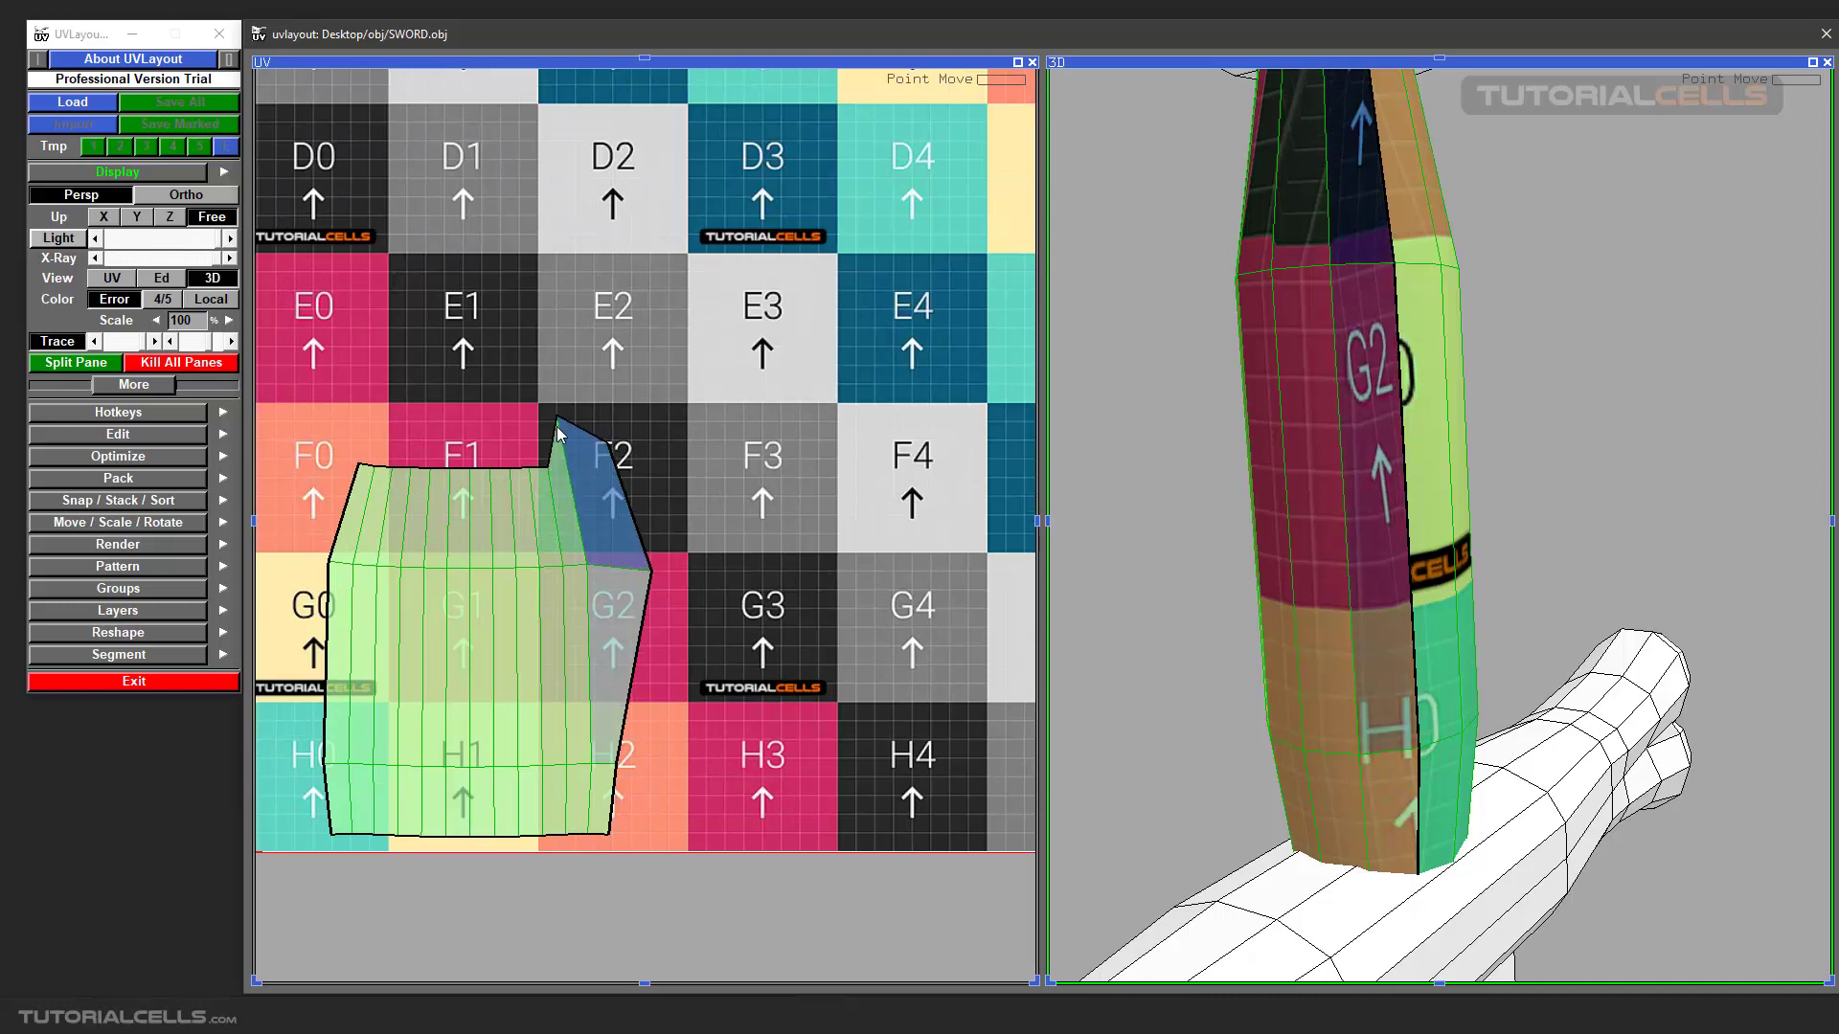
middle_click_drag(590, 568, 602, 588, "ctrl")
middle_click_drag(478, 566, 524, 577, "ctrl")
Turn off the grip's checker texture, orbit to its distorted blue faces, and move the shell's edge point beside G2 downward.
scroll(489, 573, "up", 1)
scroll(1438, 370, "down", 4)
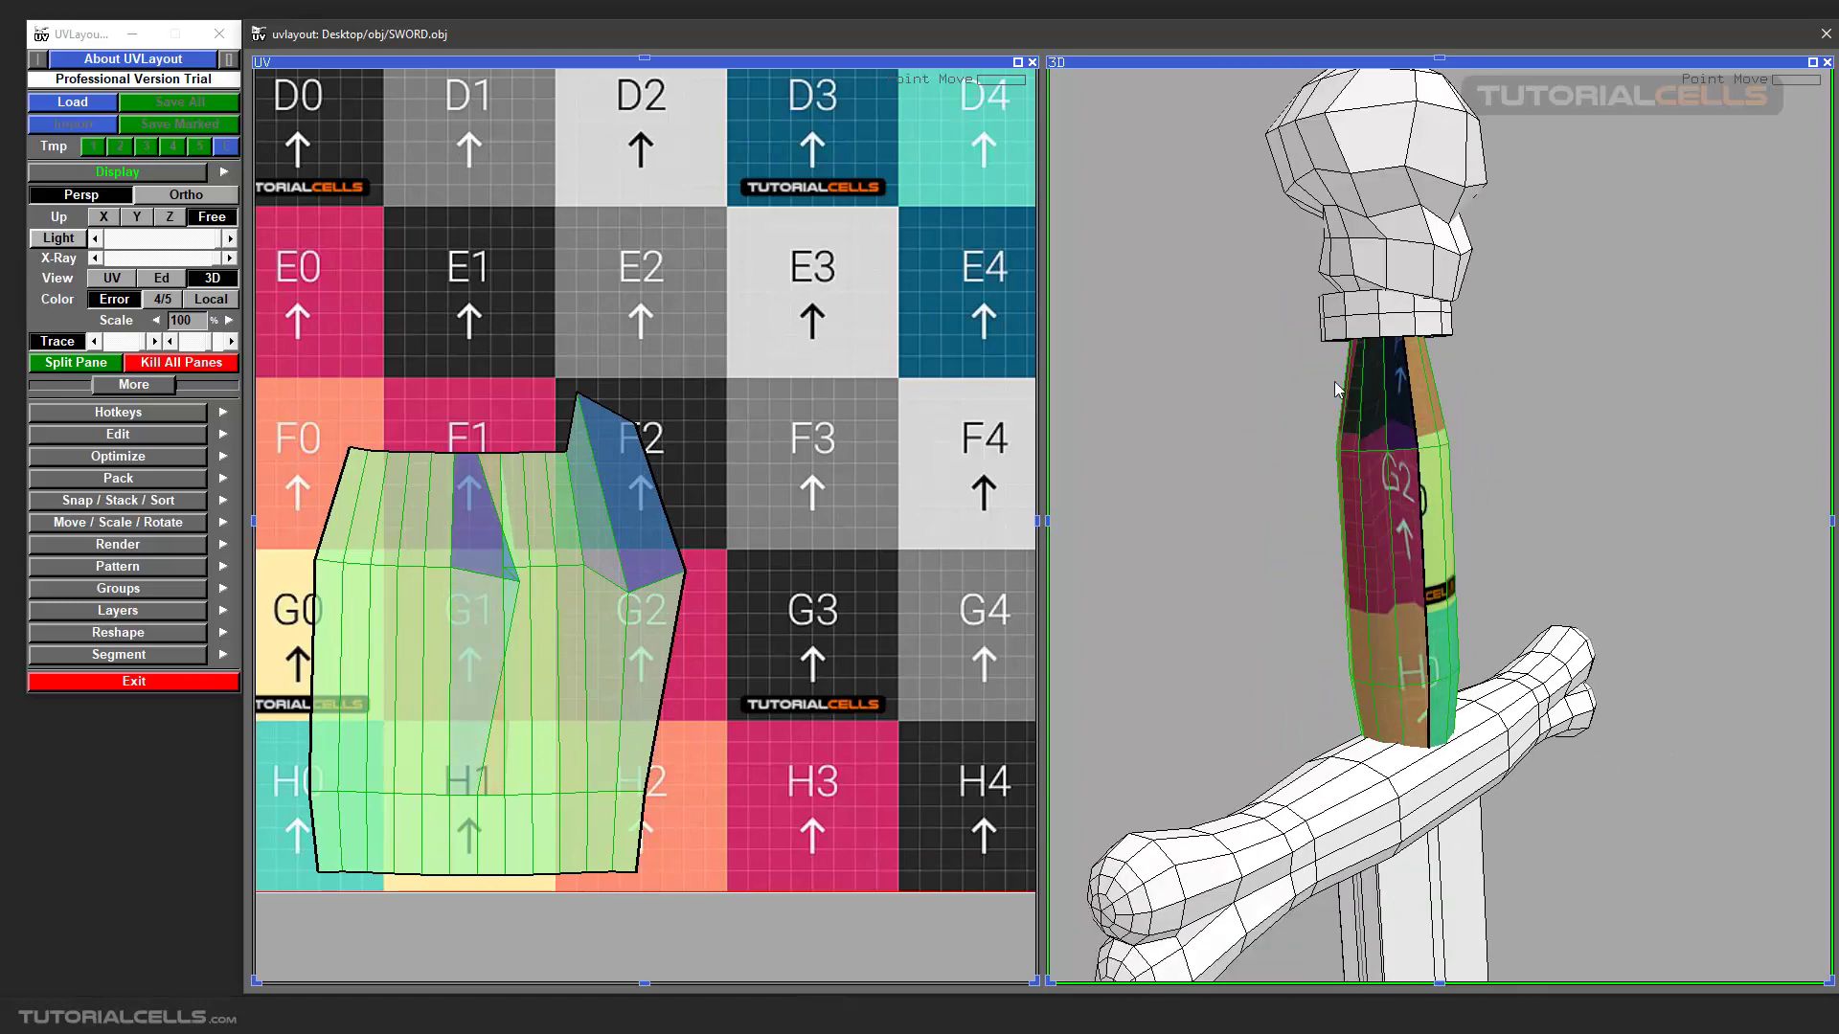
mouse_move(1397, 442)
left_mouse_down()
mouse_move(1466, 466)
mouse_move(1255, 479)
mouse_move(1496, 479)
mouse_move(1560, 522)
mouse_move(1616, 515)
mouse_move(1539, 479)
left_mouse_up()
key("t")
scroll(1478, 480, "up", 4)
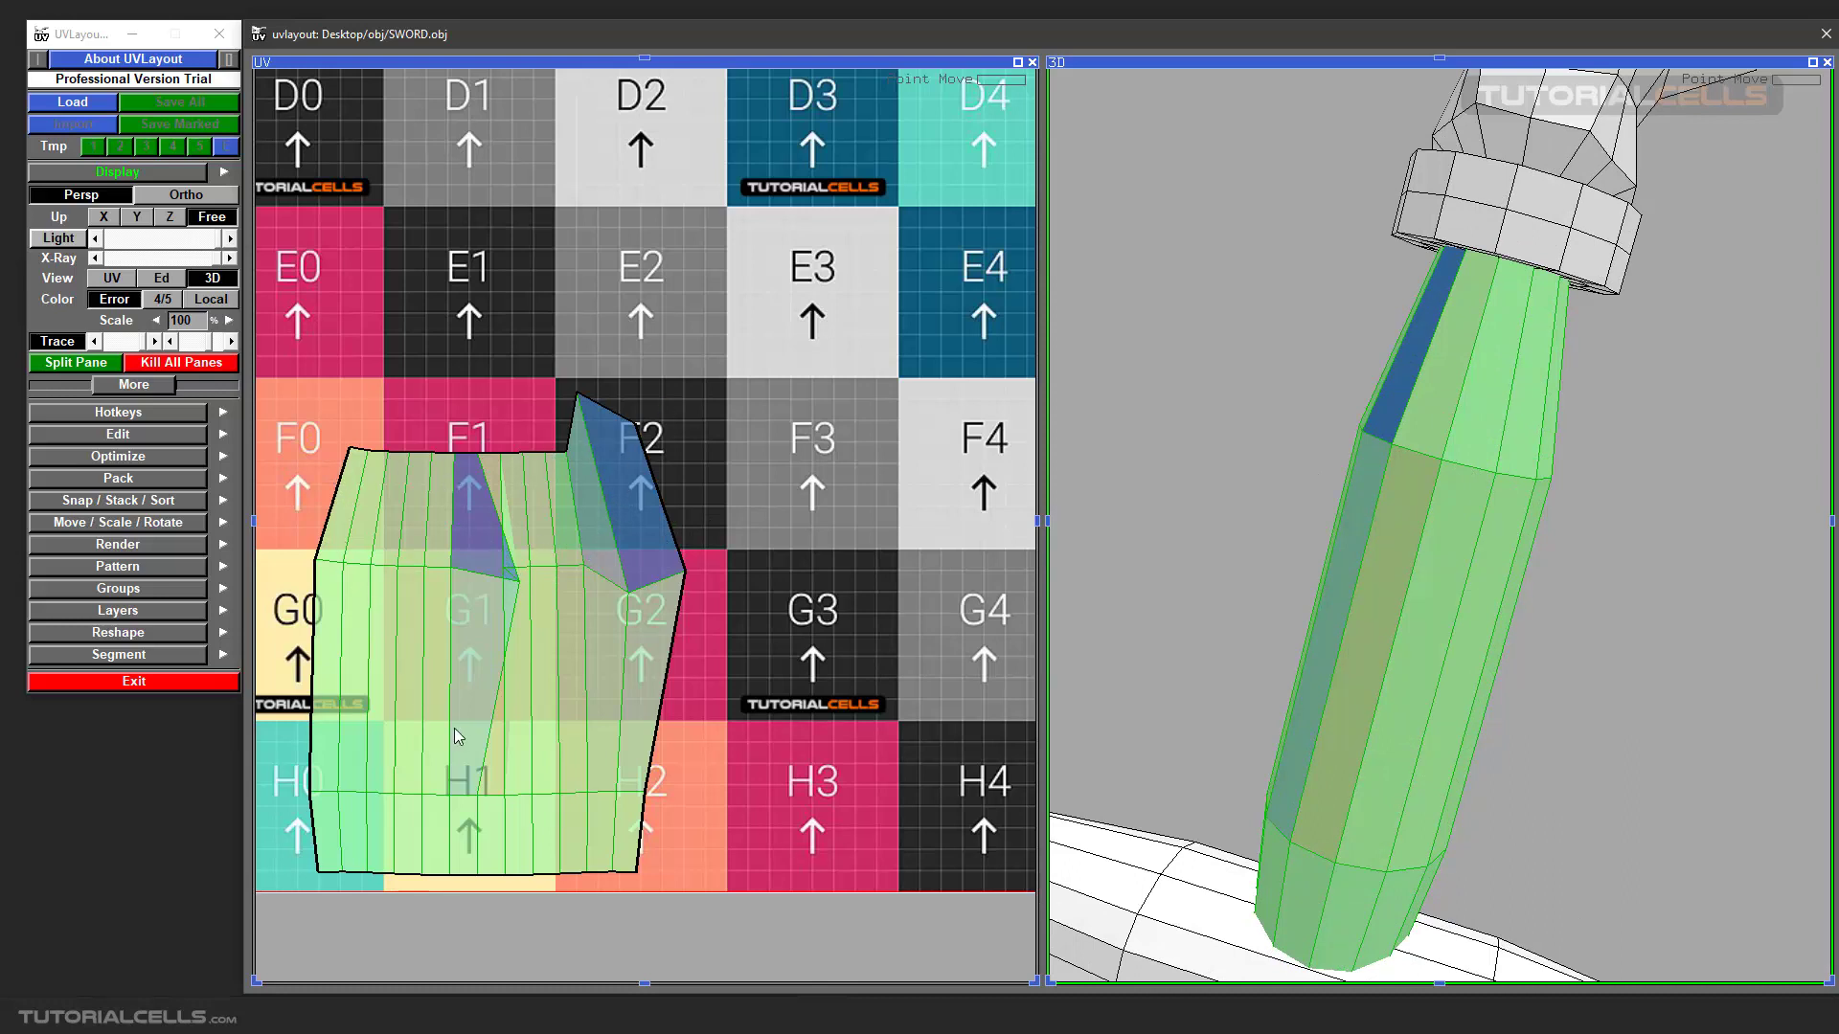
left_click_drag(1347, 412, 1448, 465)
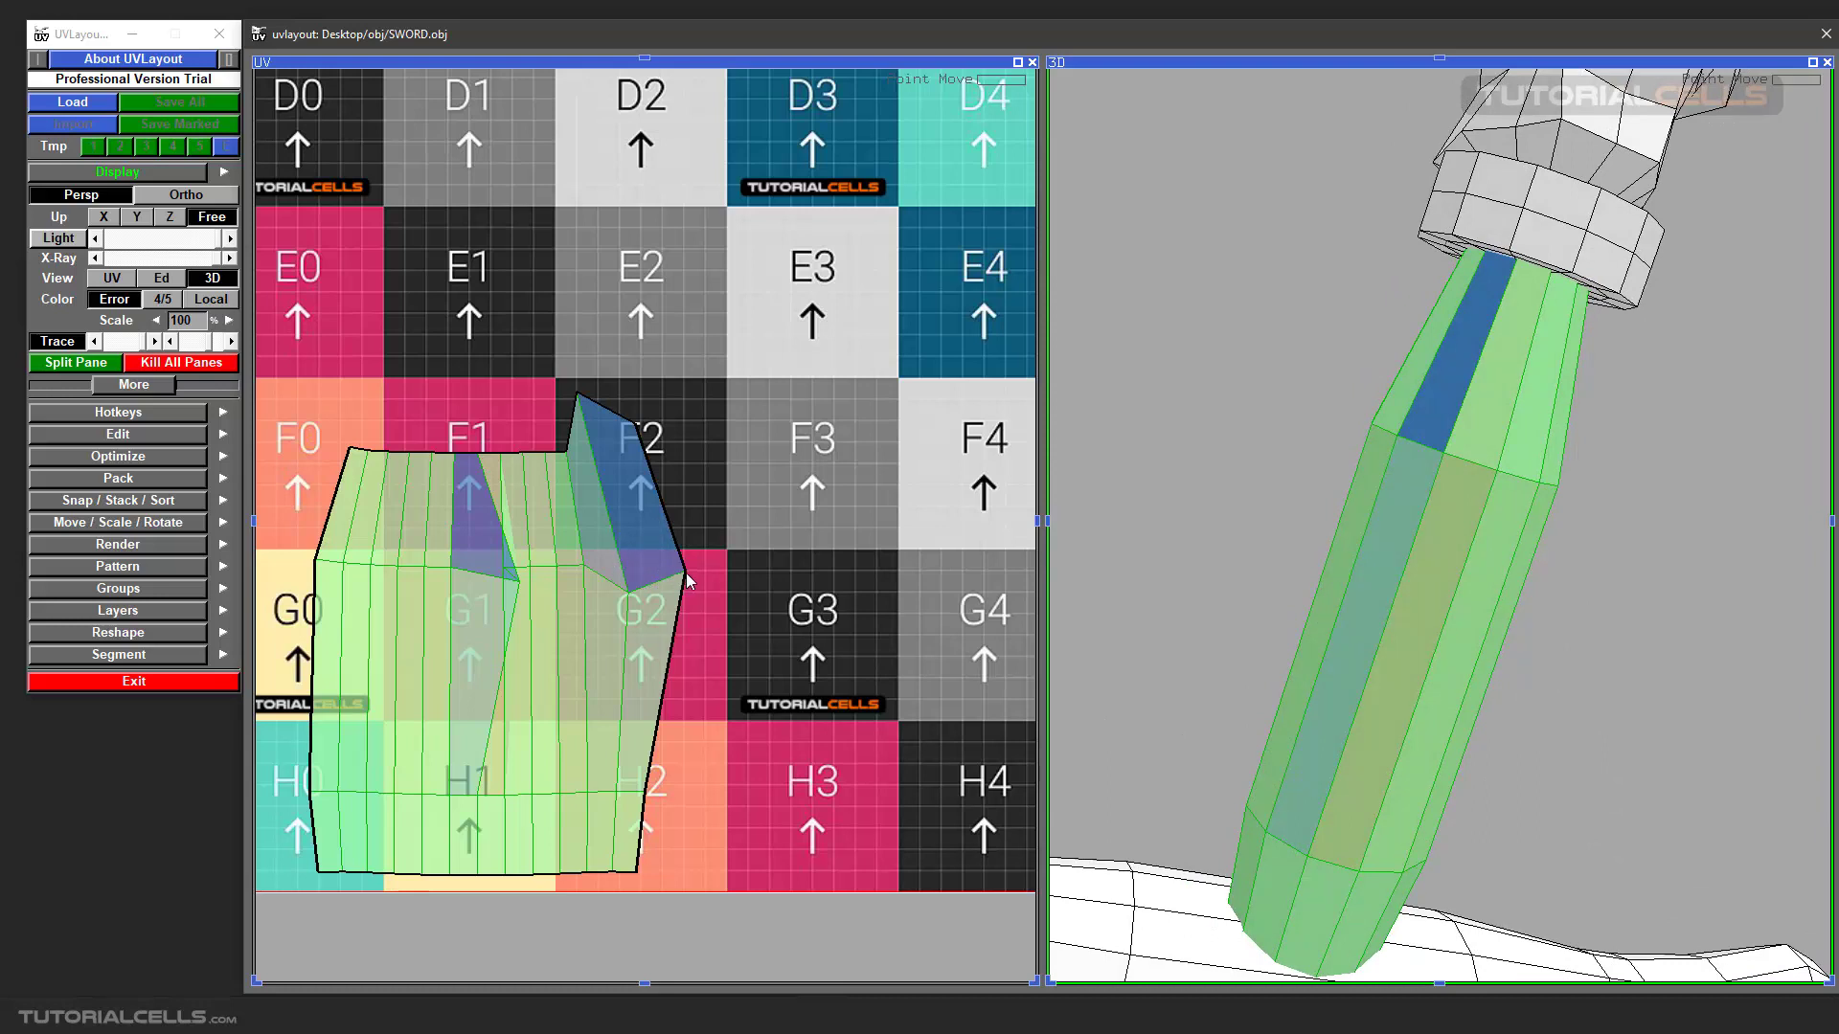
mouse_move(682, 575)
left_mouse_down()
mouse_move(693, 604)
mouse_move(673, 605)
left_mouse_up()
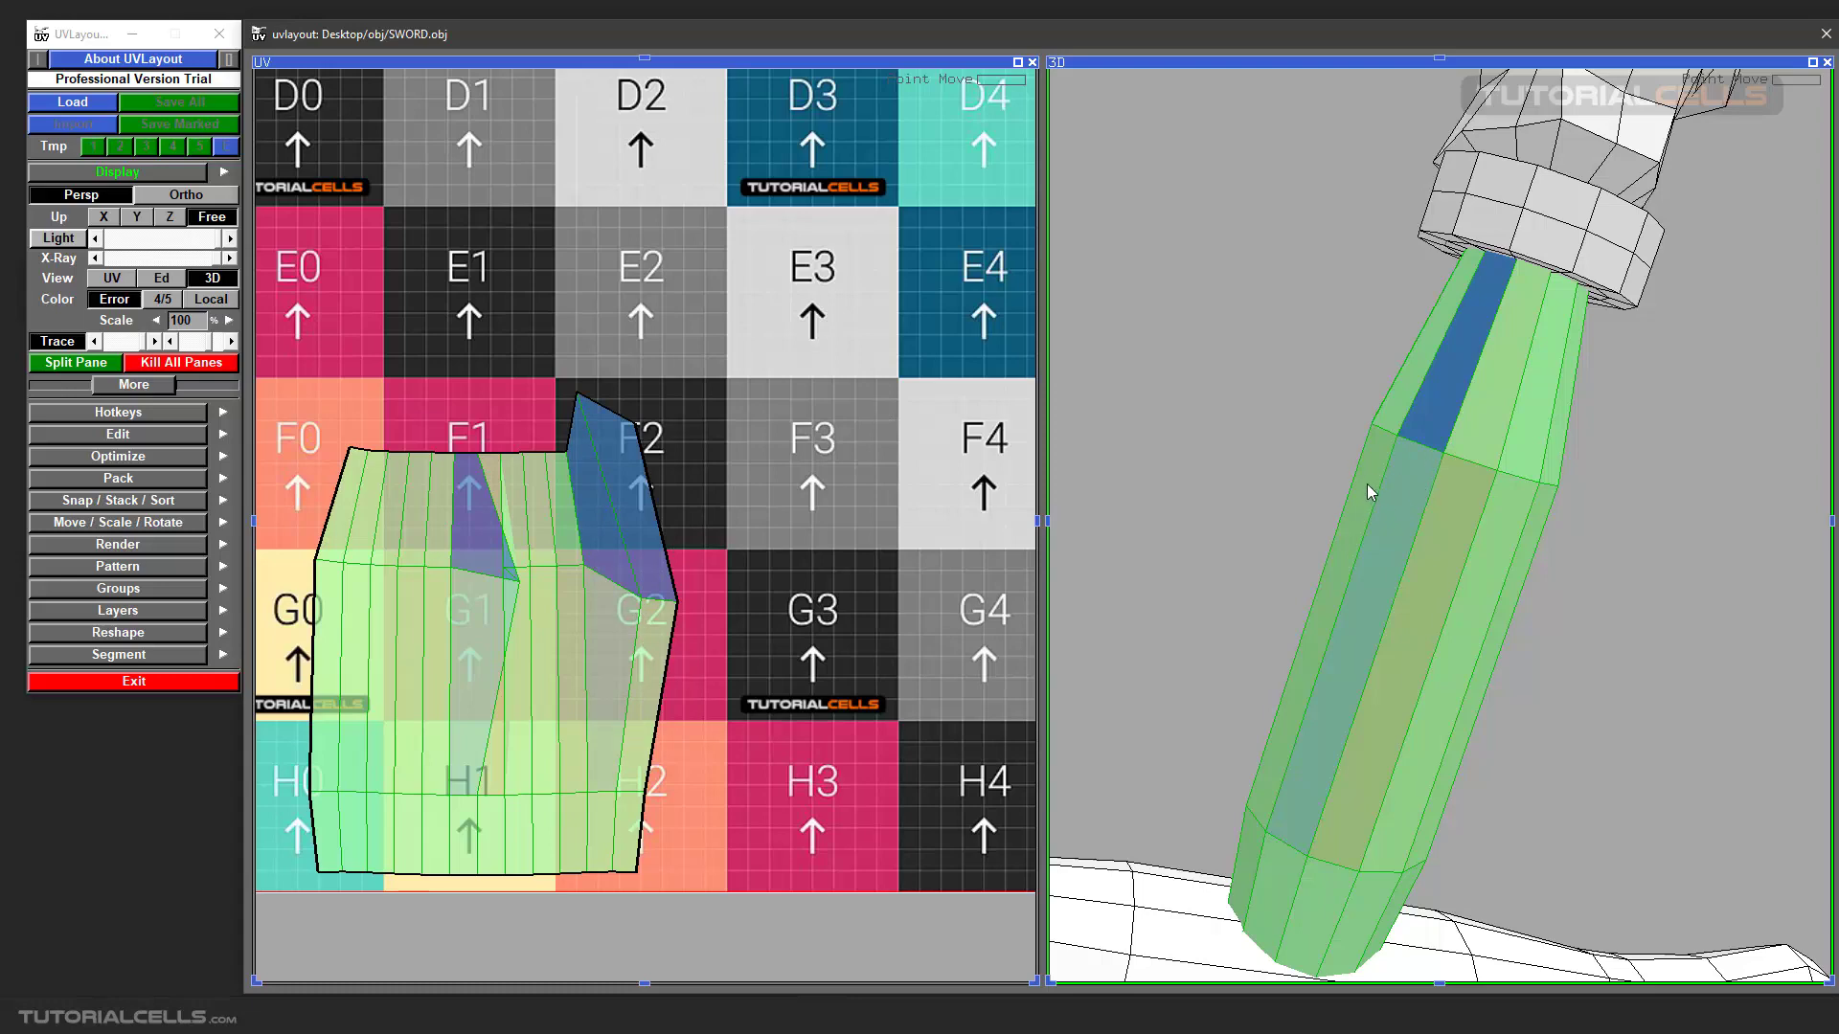
mouse_move(1375, 497)
left_mouse_down()
mouse_move(1408, 501)
mouse_move(1379, 525)
mouse_move(1388, 493)
mouse_move(1370, 509)
left_mouse_up()
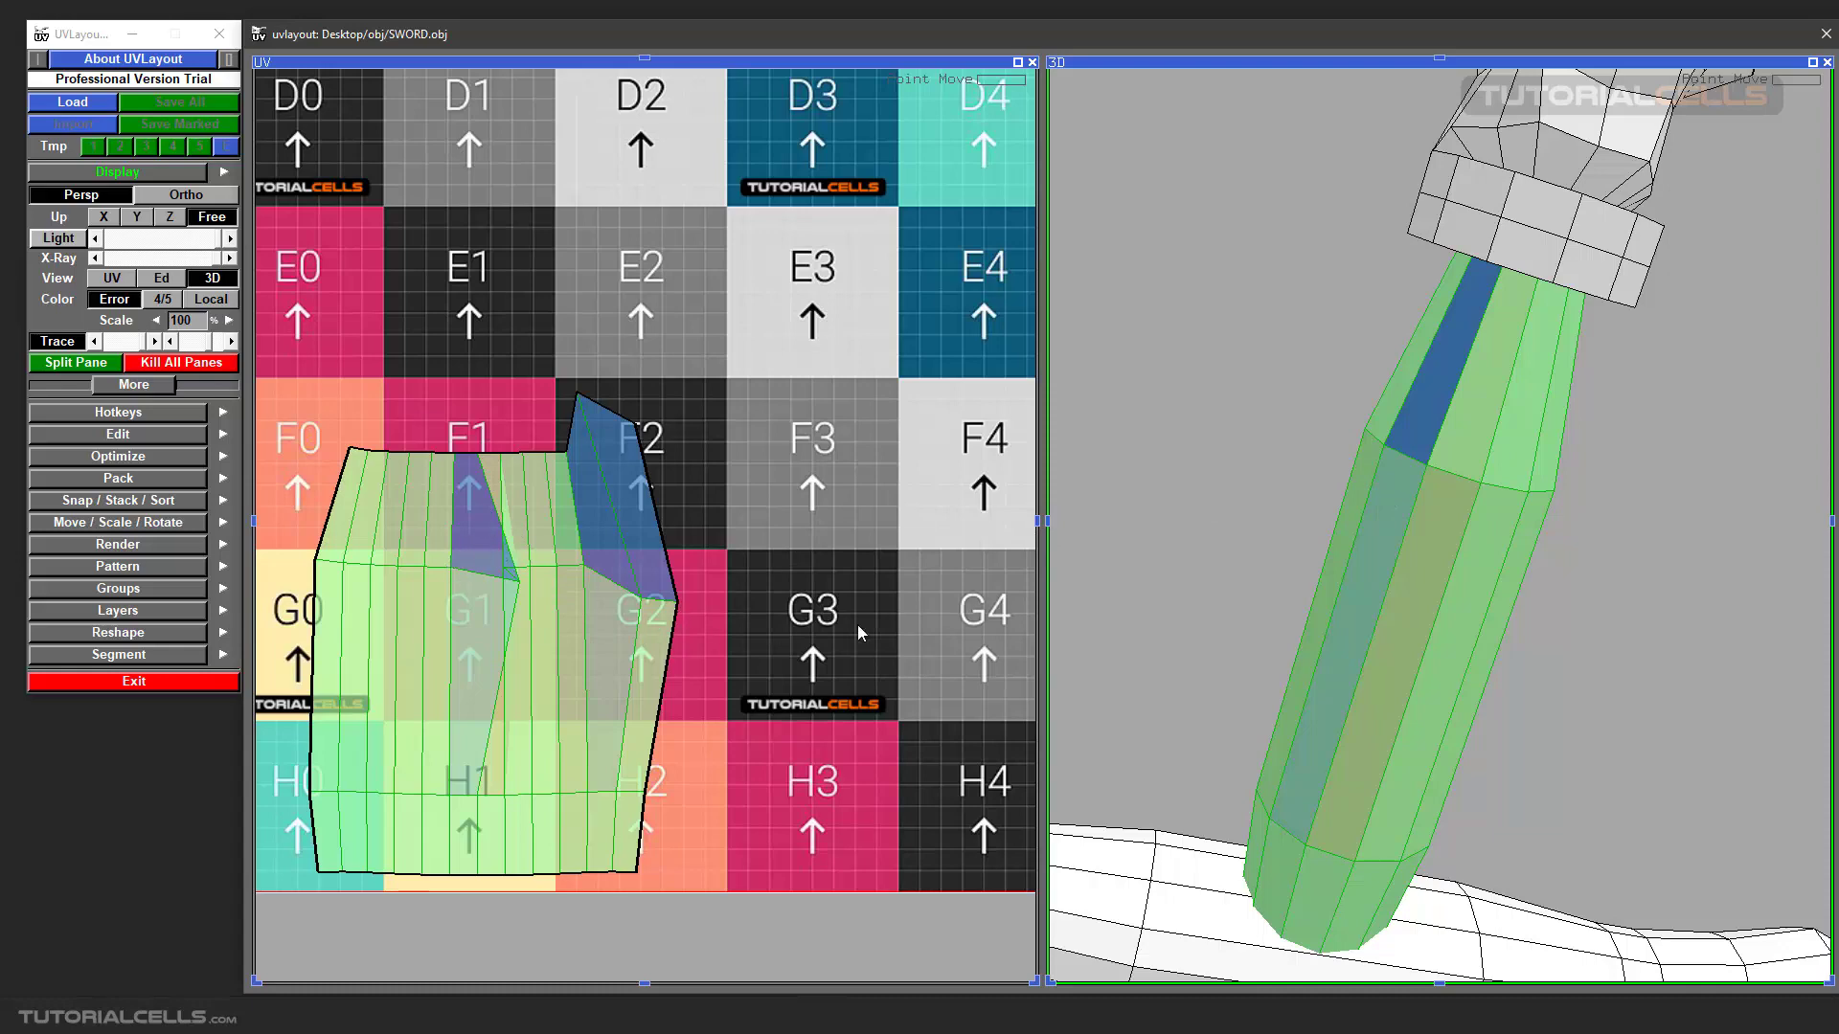
scroll(747, 561, "down", 2)
key("b")
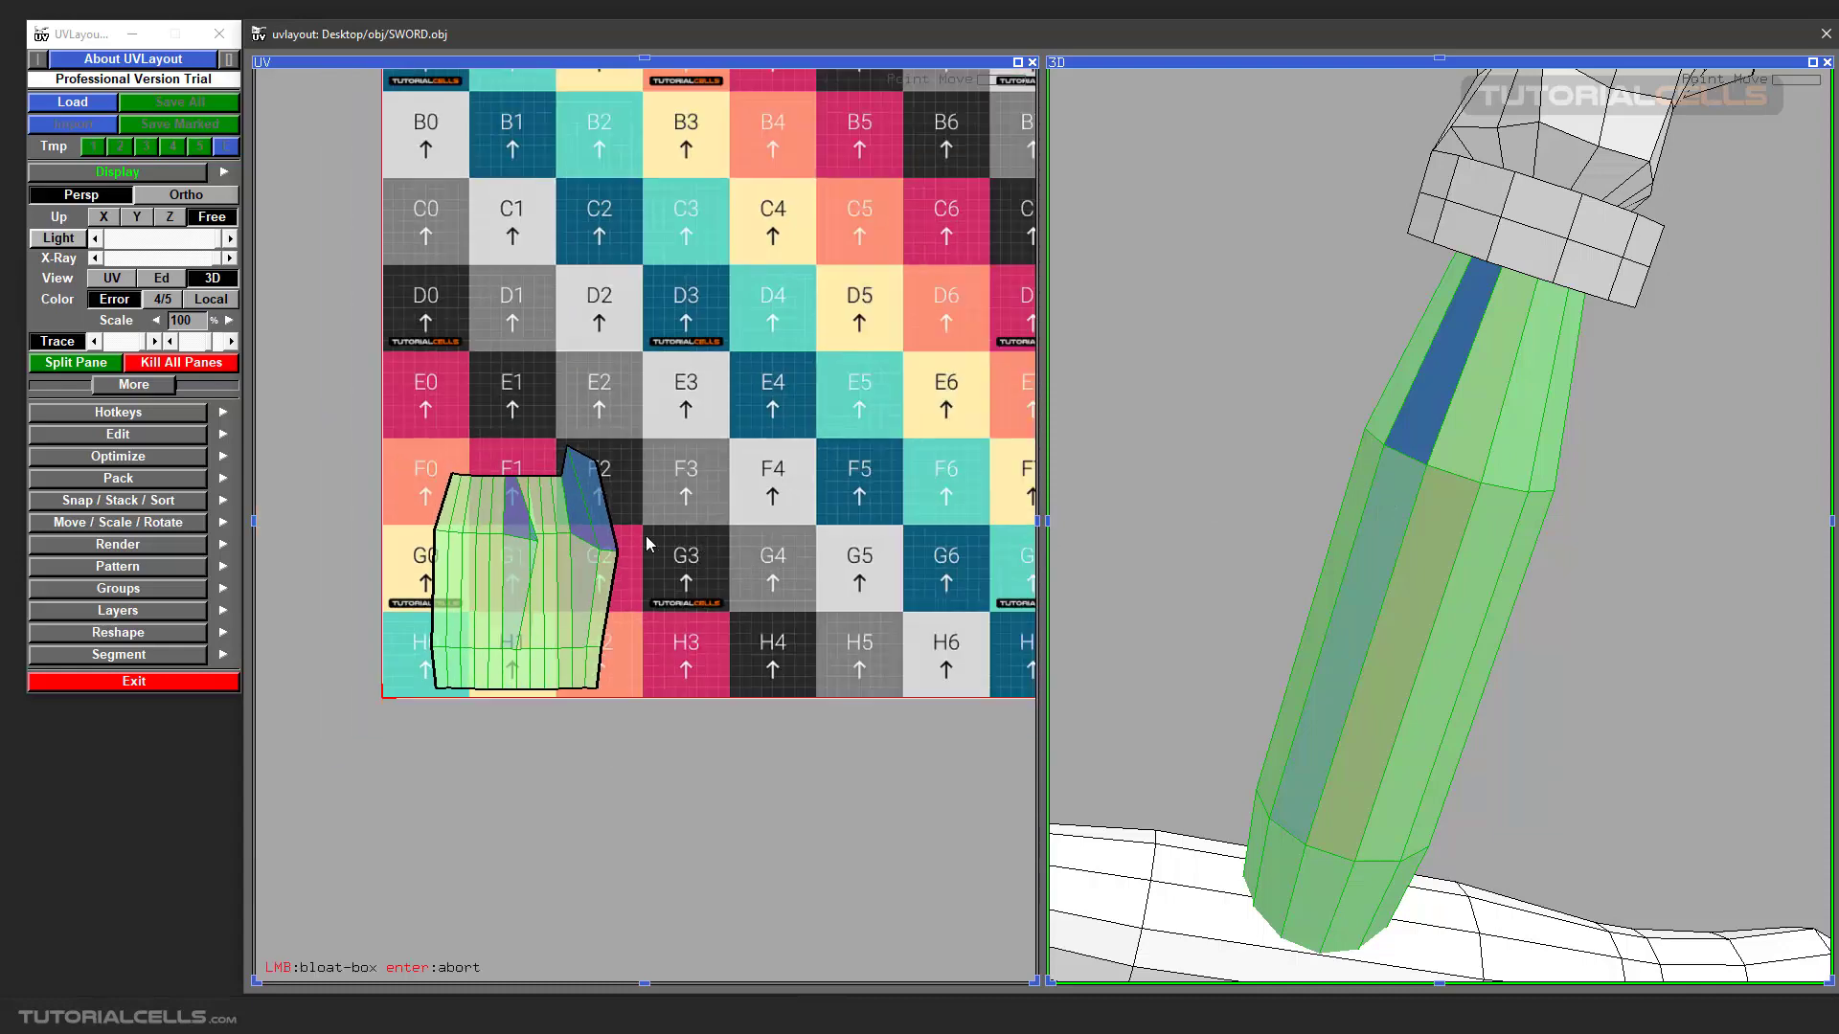
key("Return")
Close the split panes so that only the UV view fills the workspace.
left_click(364, 63)
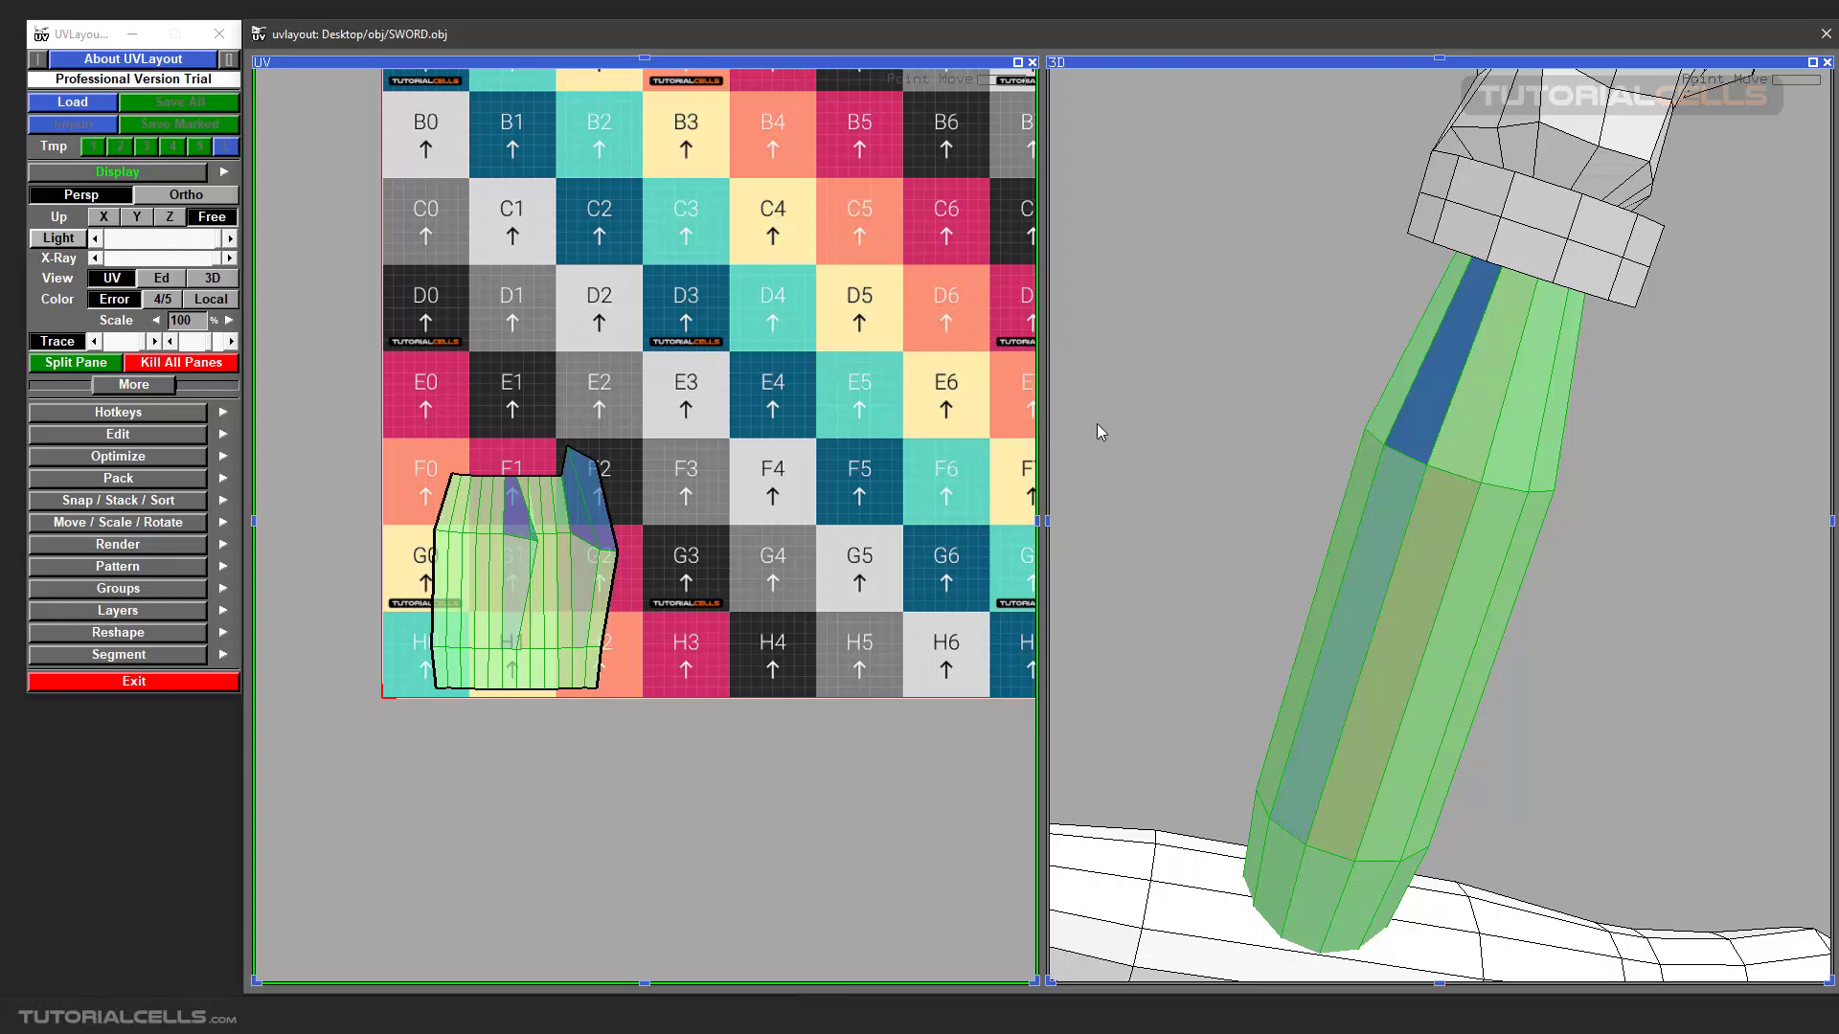
left_click(208, 370)
scroll(917, 496, "down", 4)
scroll(922, 508, "up", 4)
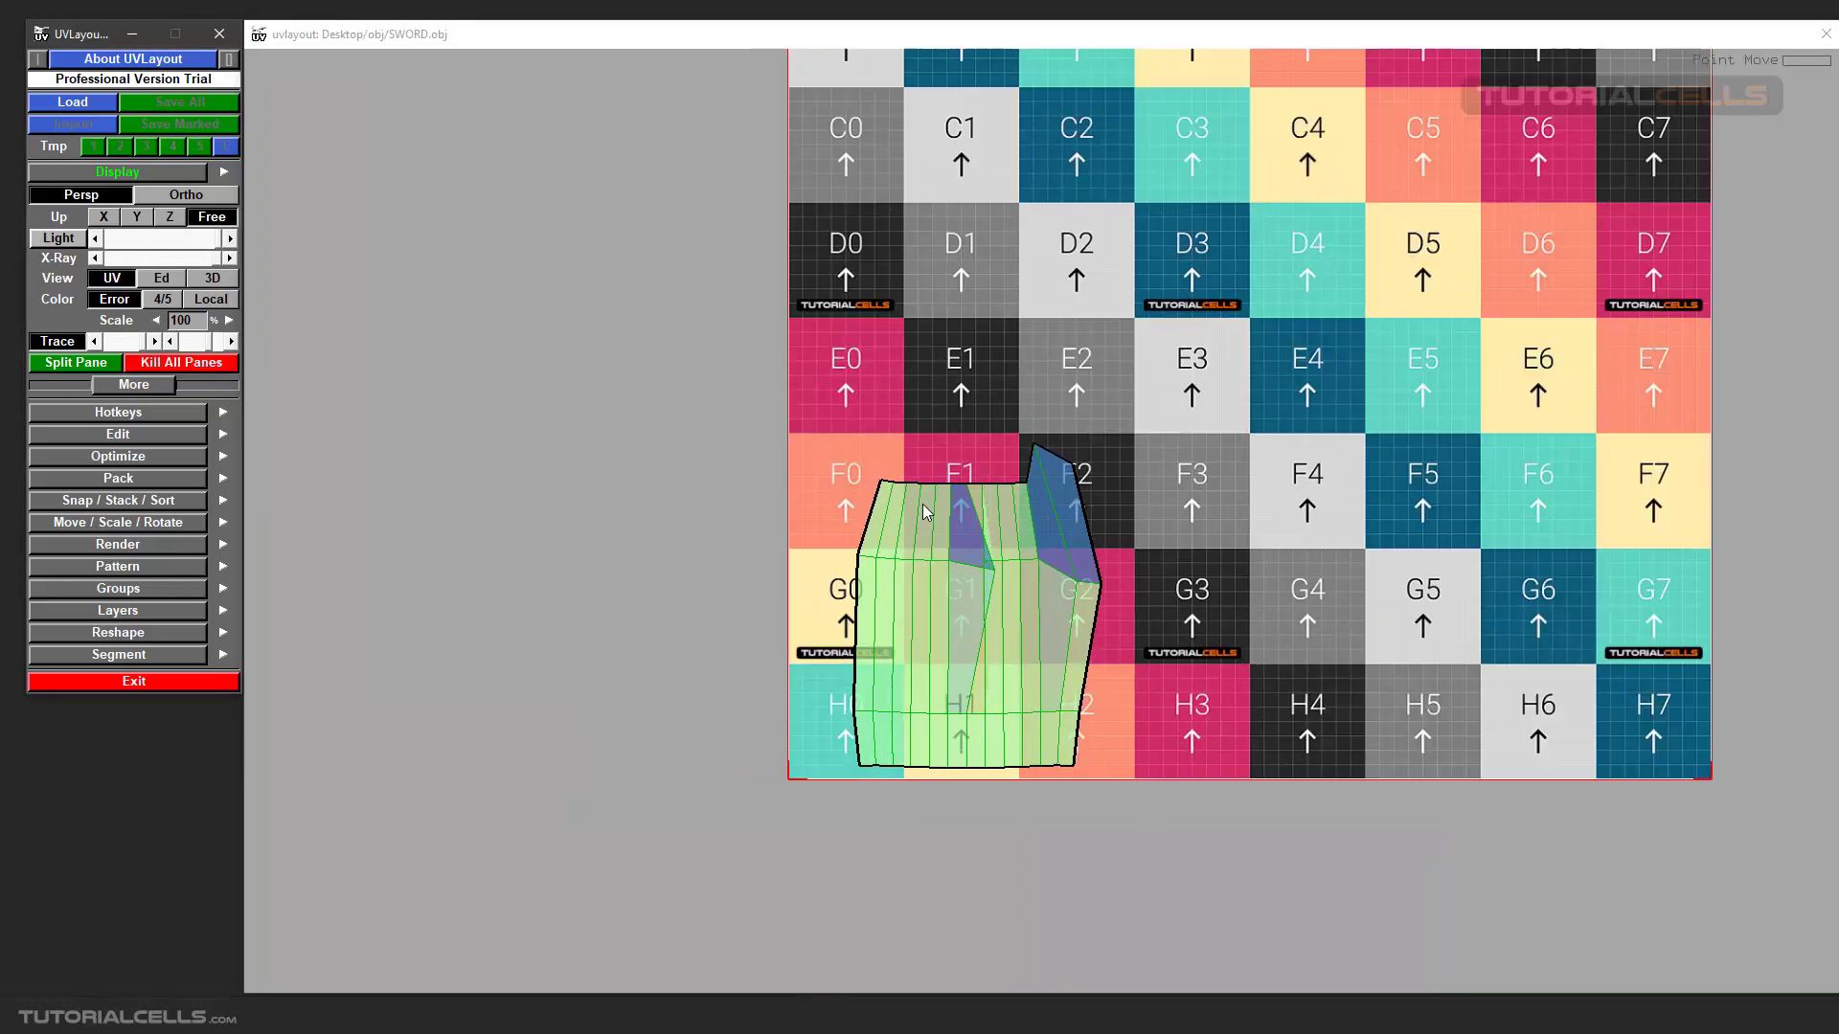
Flatten the distorted grip shell in the full-size UV view until its points even out.
middle_click_drag(1016, 533, 848, 532)
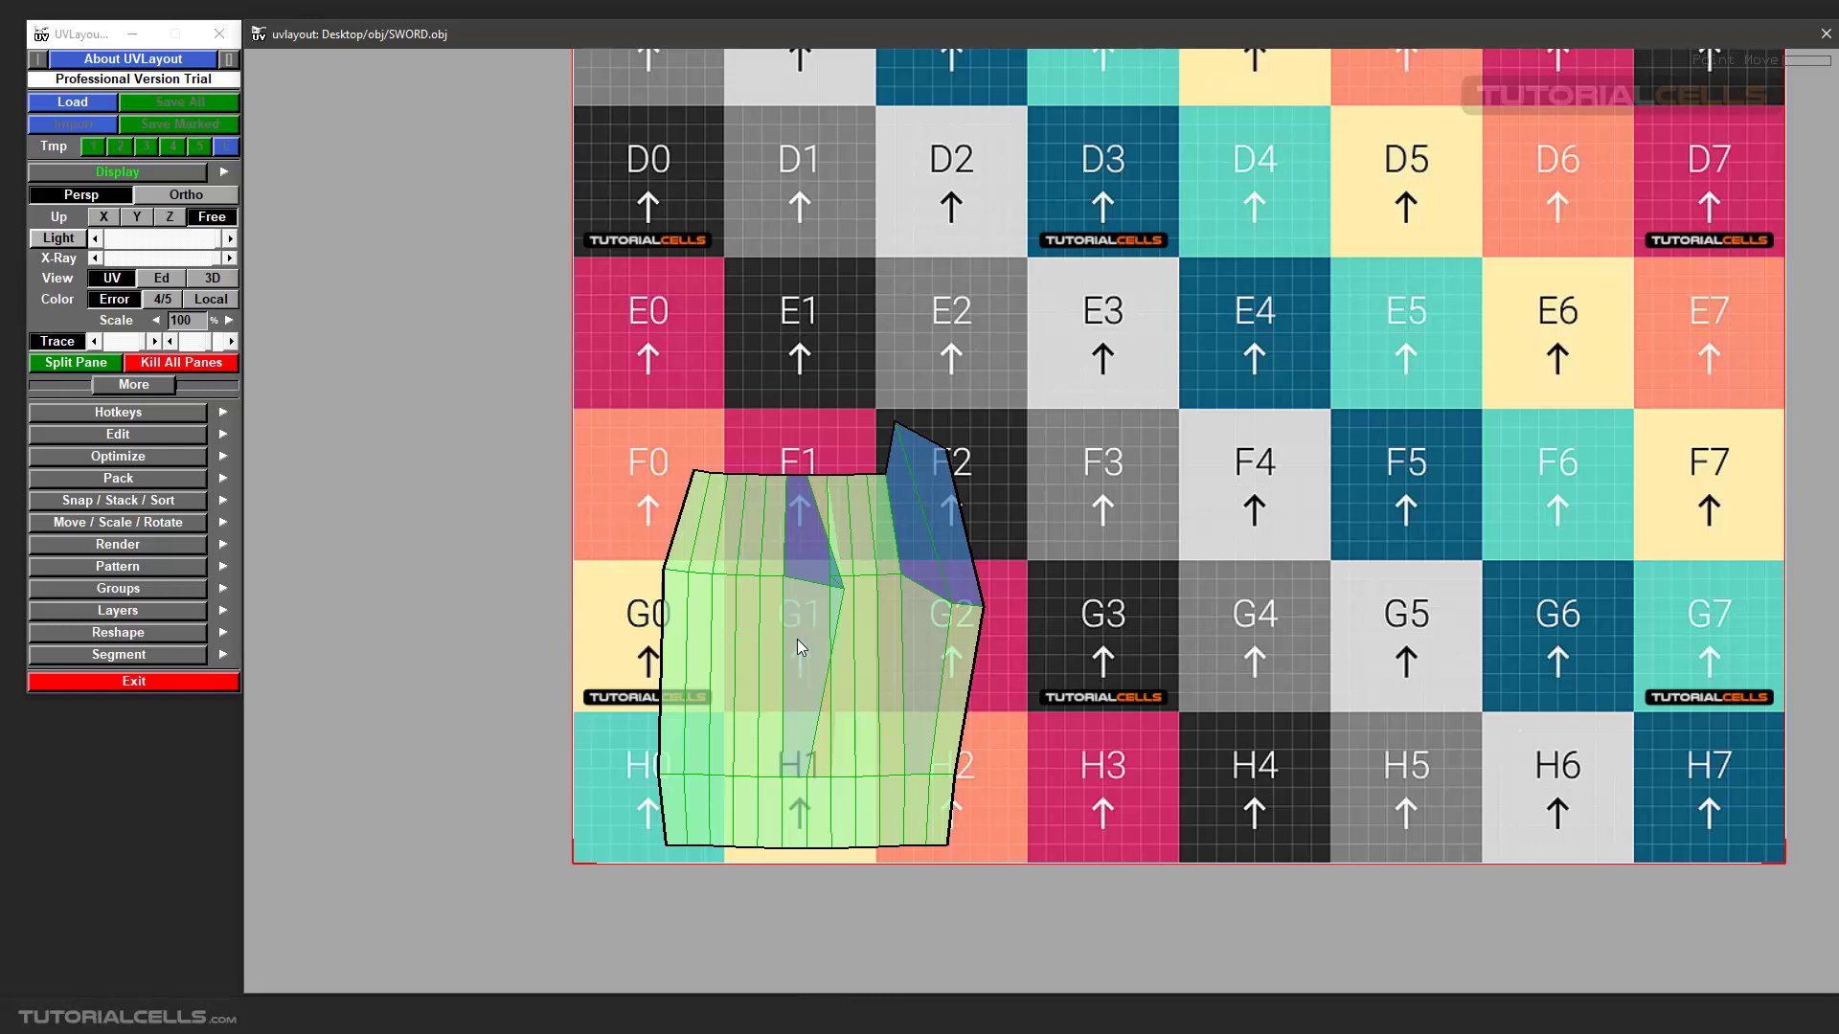
key("f")
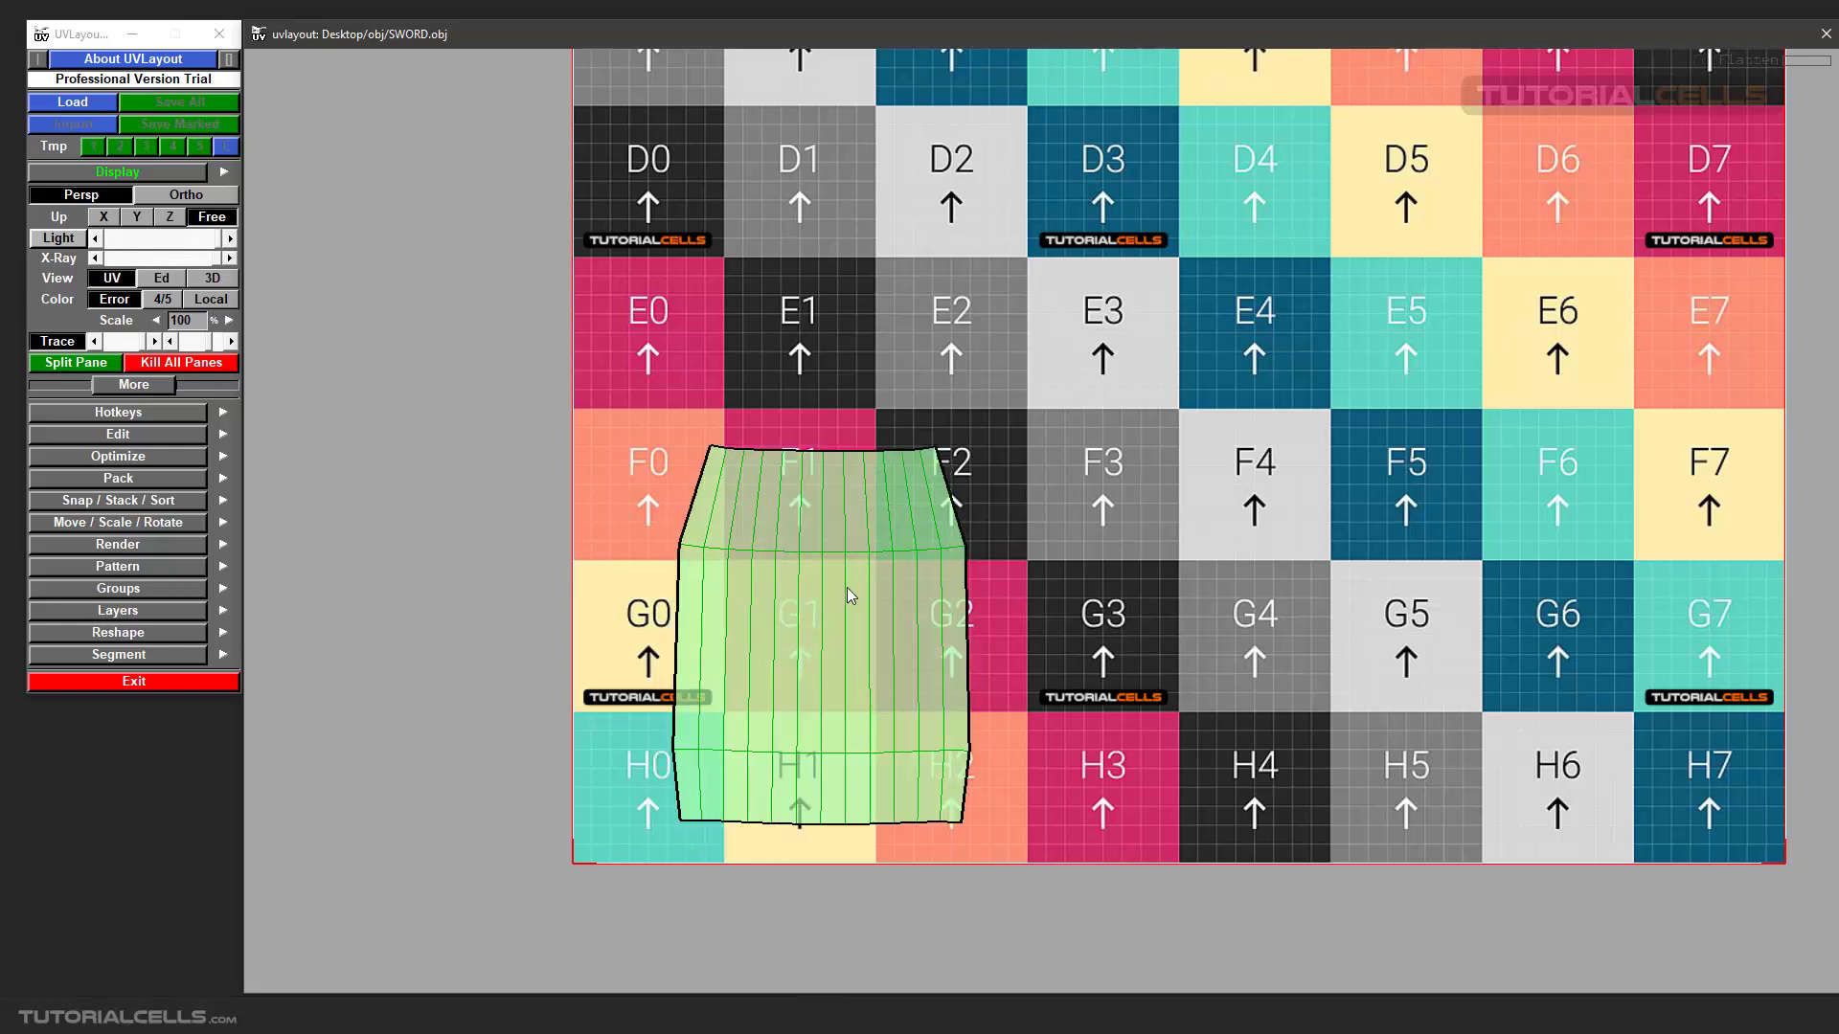
scroll(824, 579, "up", 1)
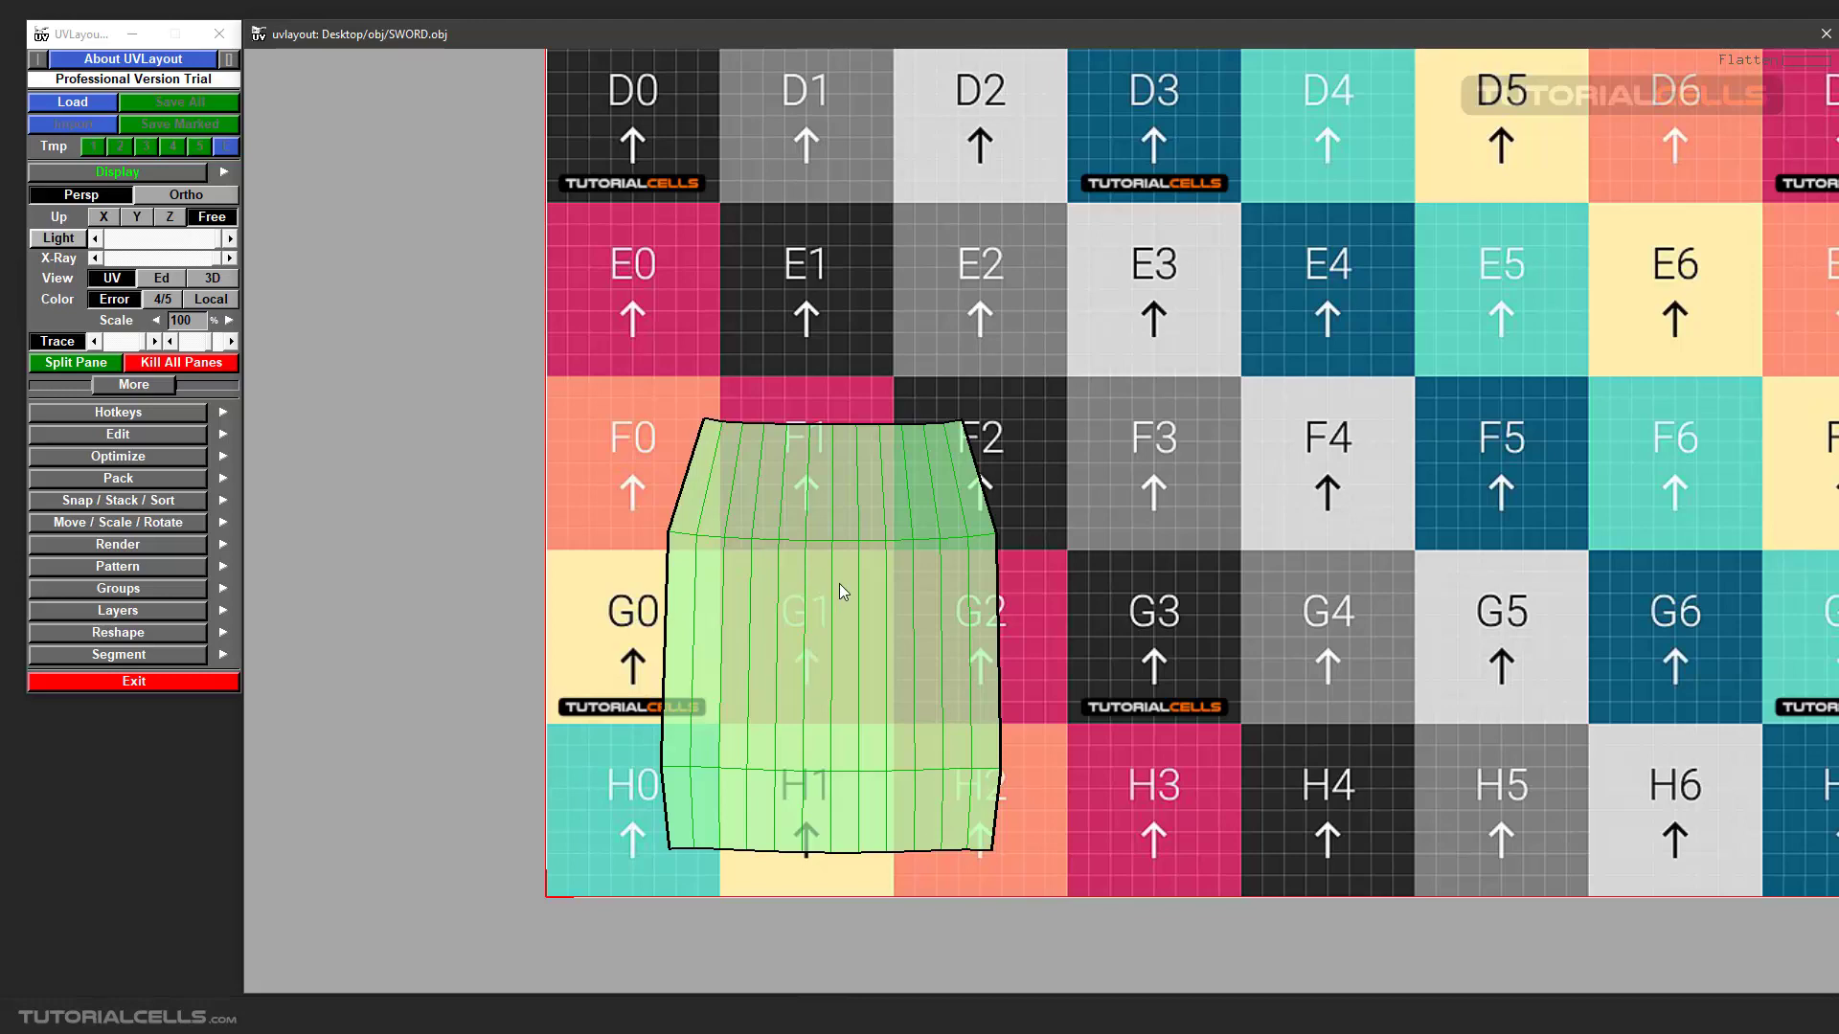
scroll(911, 582, "down", 4)
scroll(984, 578, "up", 4)
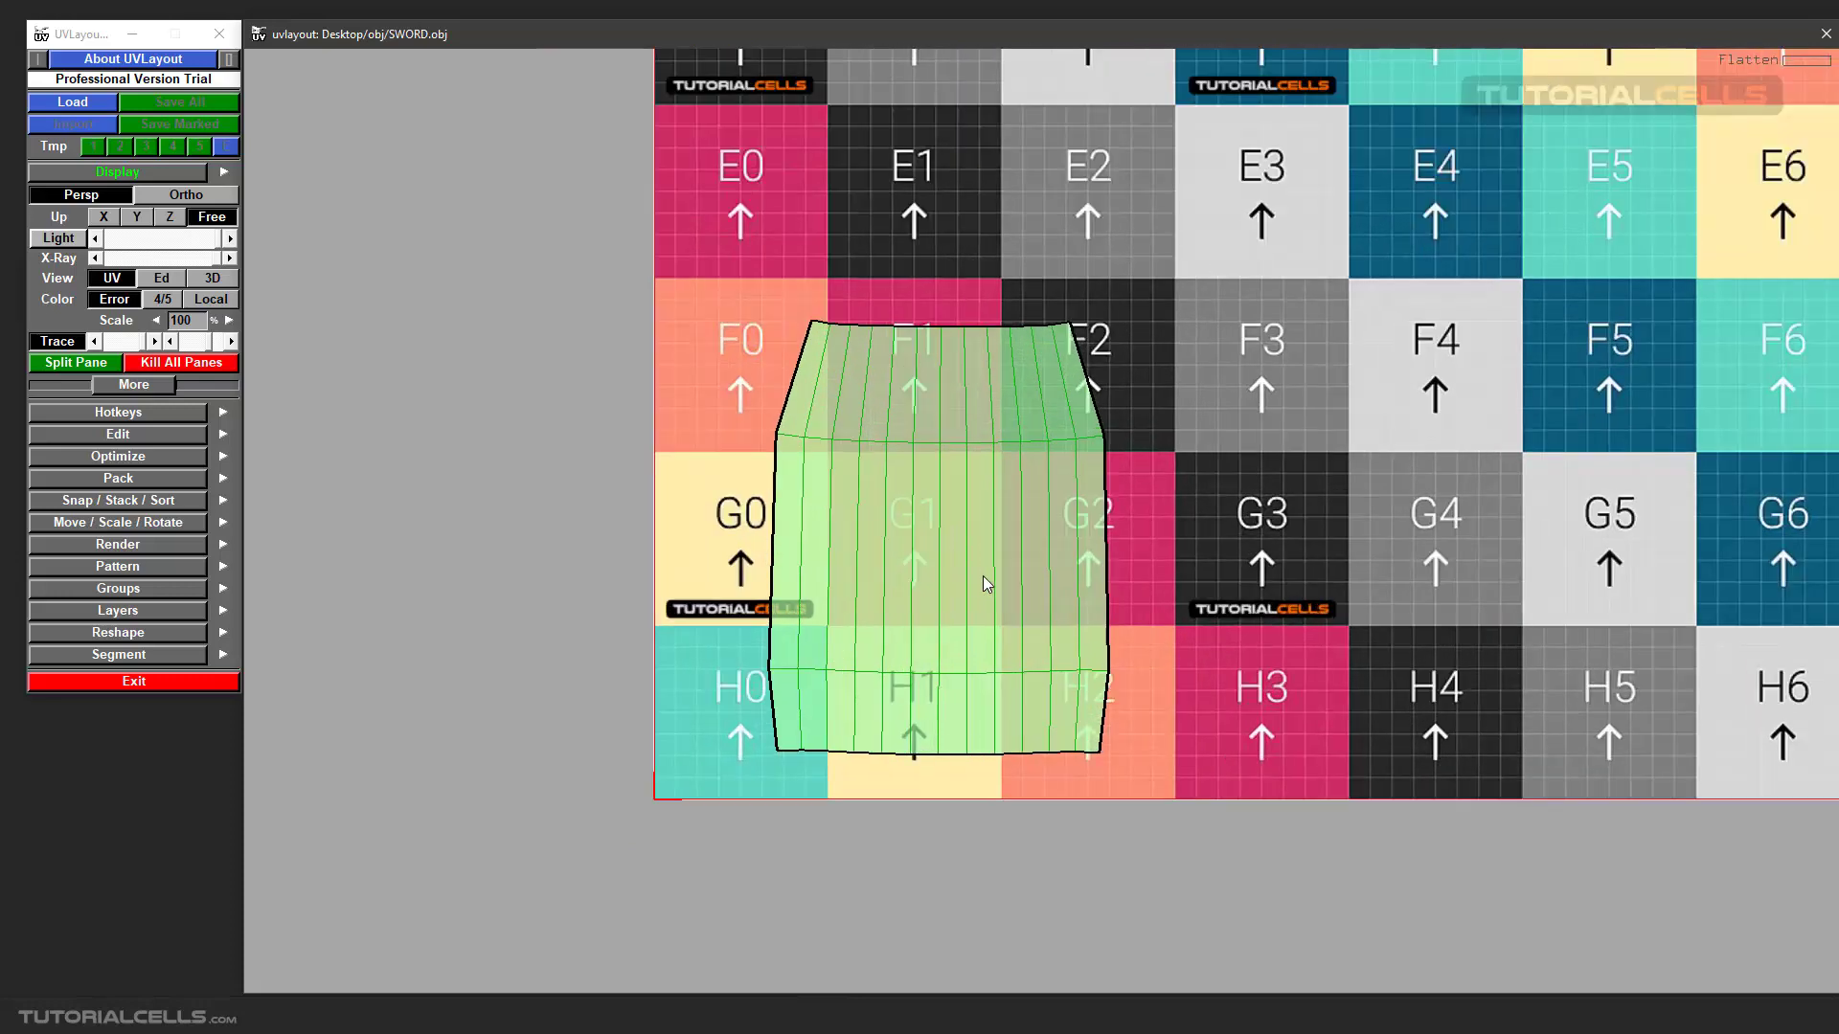
Turn off the Trace background image behind the flattened grip shell so the UV view shows only its error colours.
middle_click_drag(1030, 546, 879, 620)
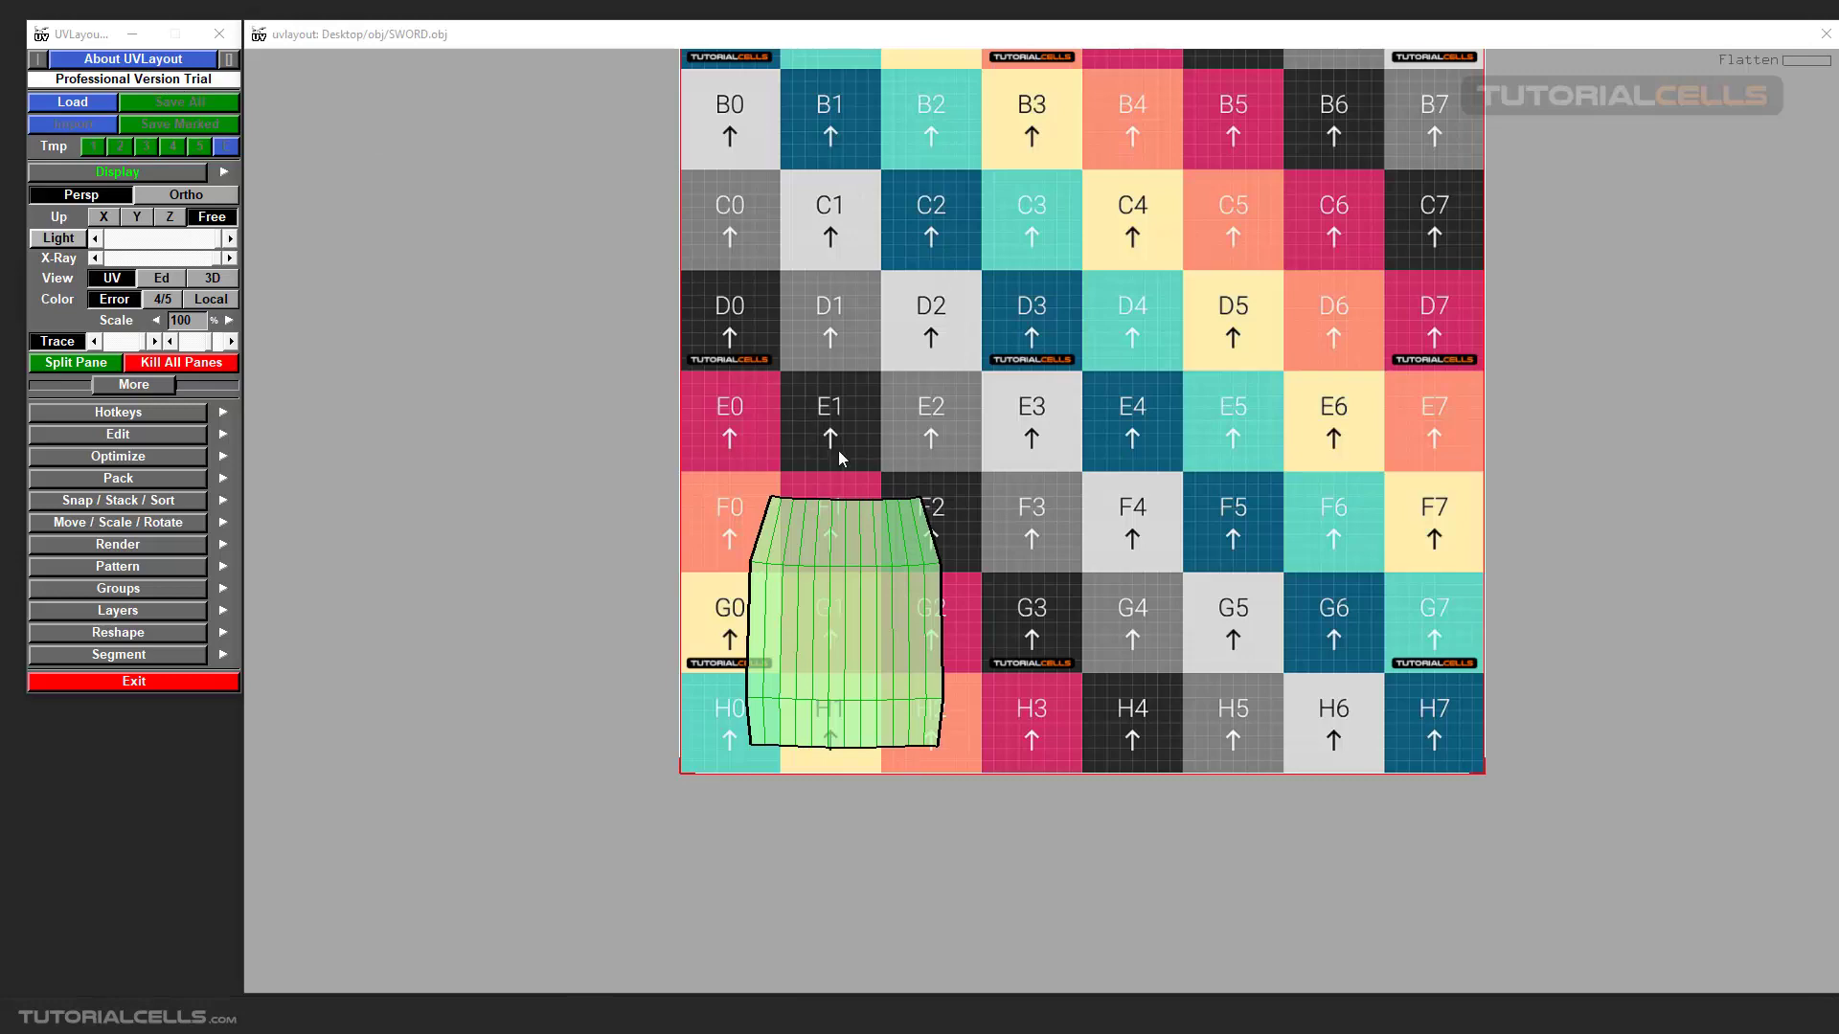
scroll(853, 566, "down", 2)
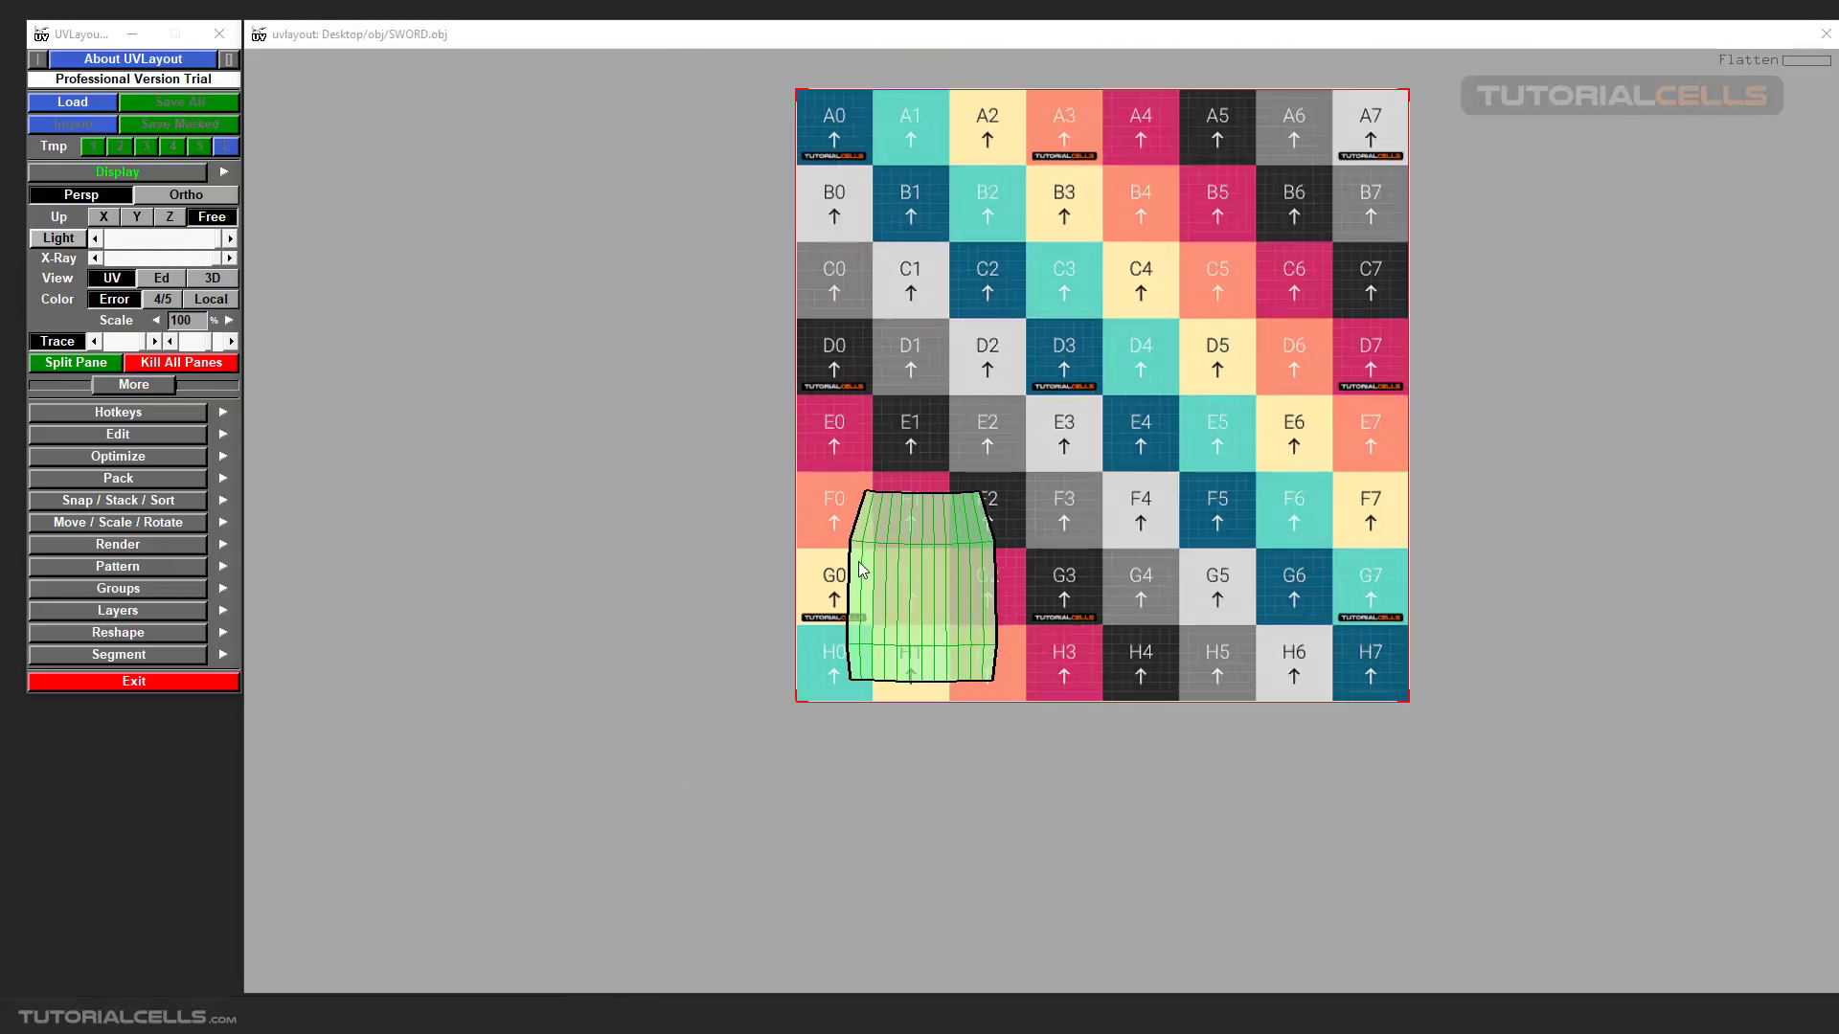
scroll(1025, 364, "up", 1)
scroll(1026, 364, "up", 1)
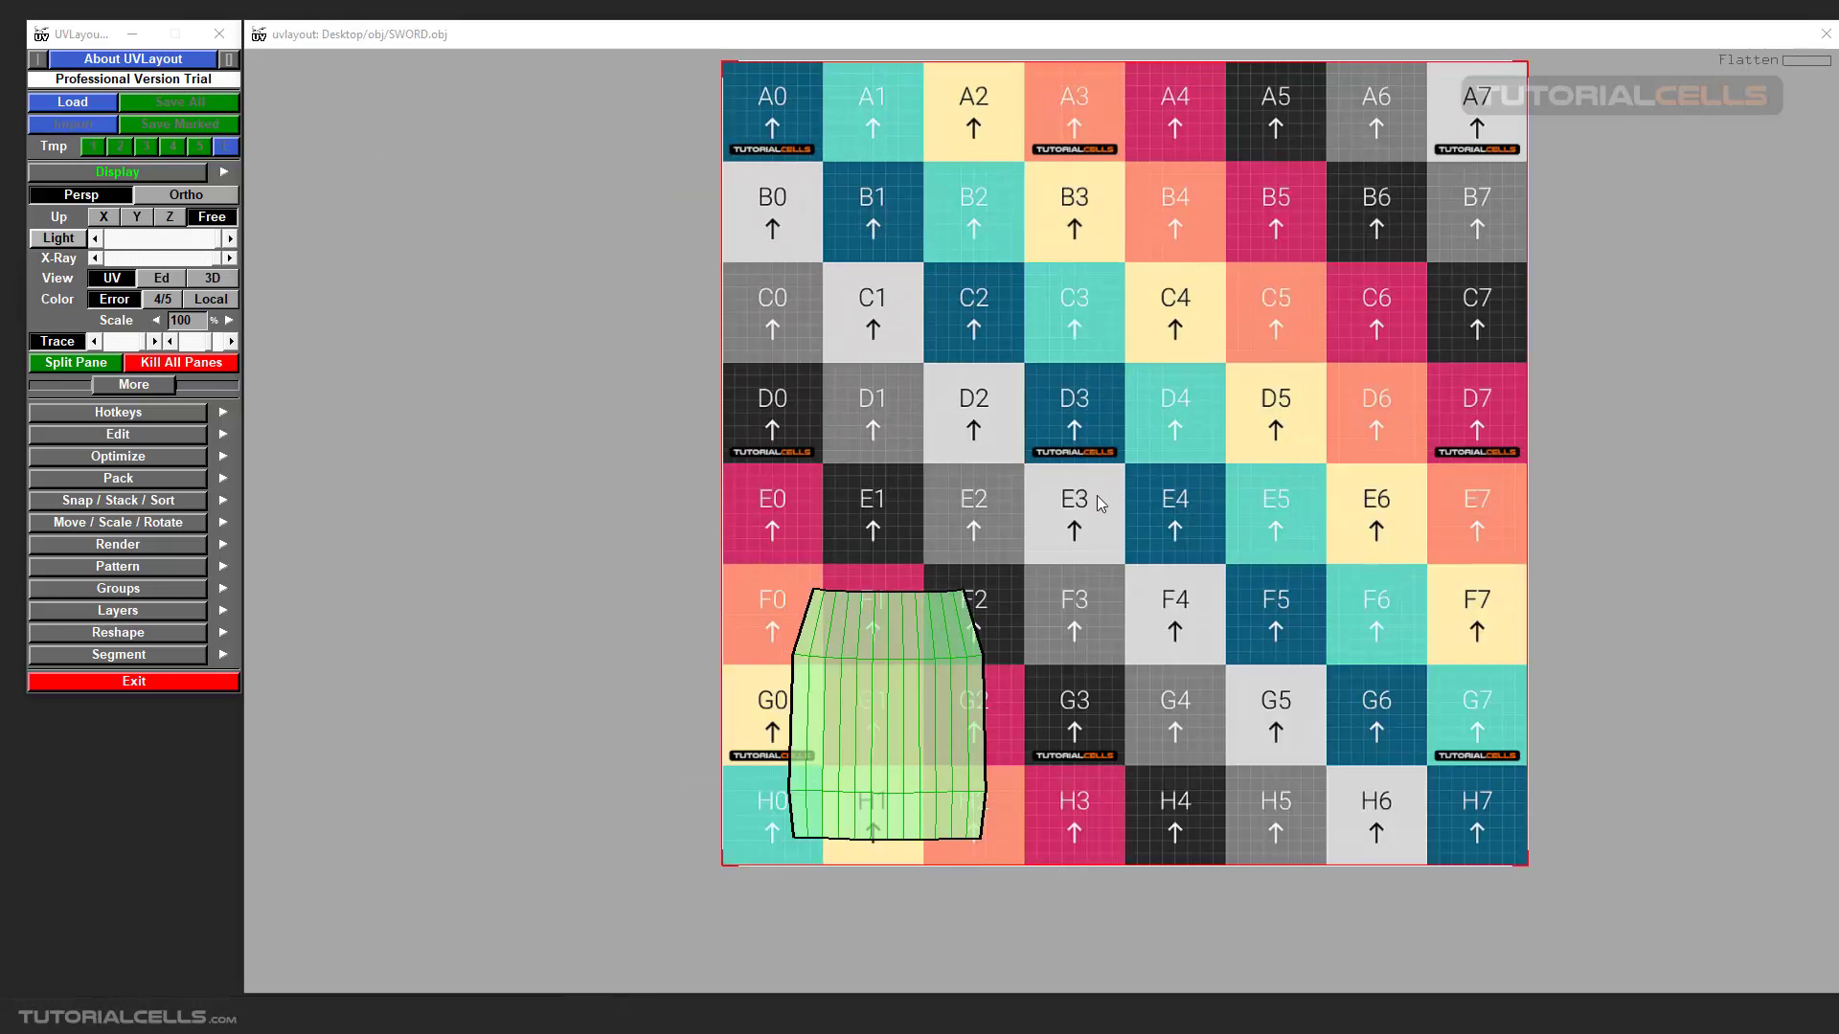
scroll(1073, 517, "up", 2)
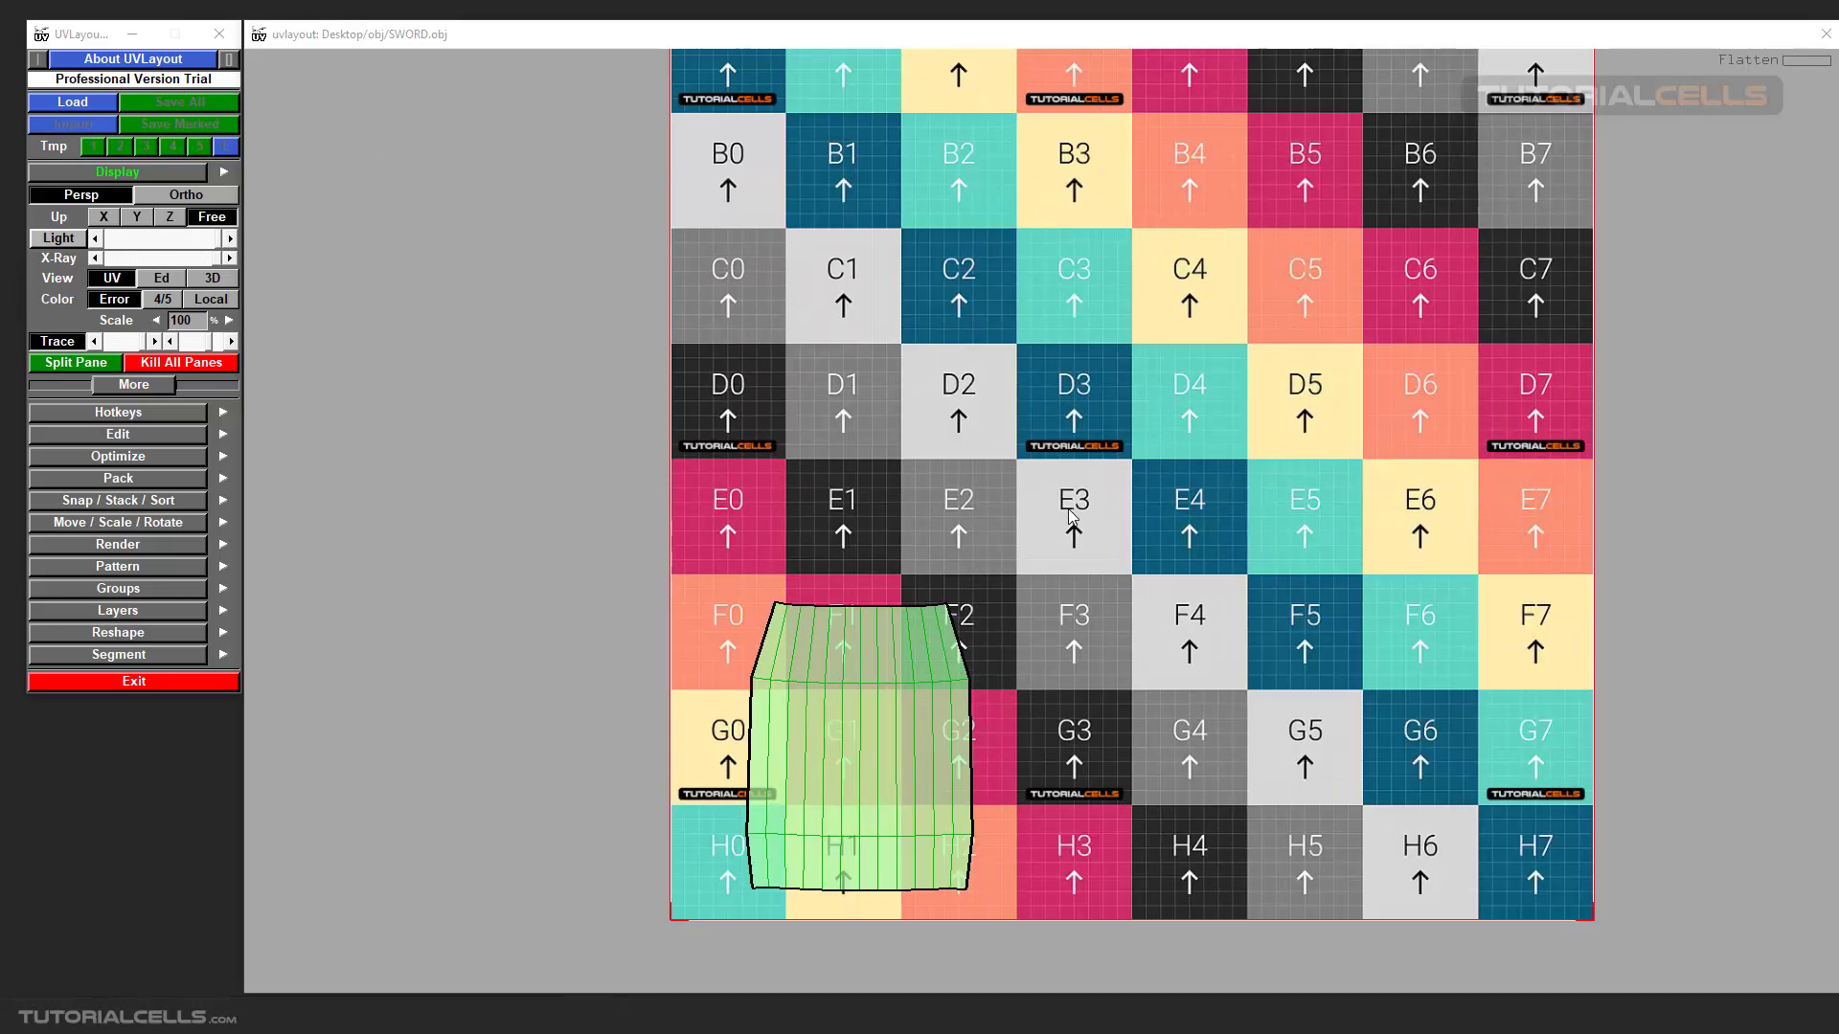
left_click(53, 344)
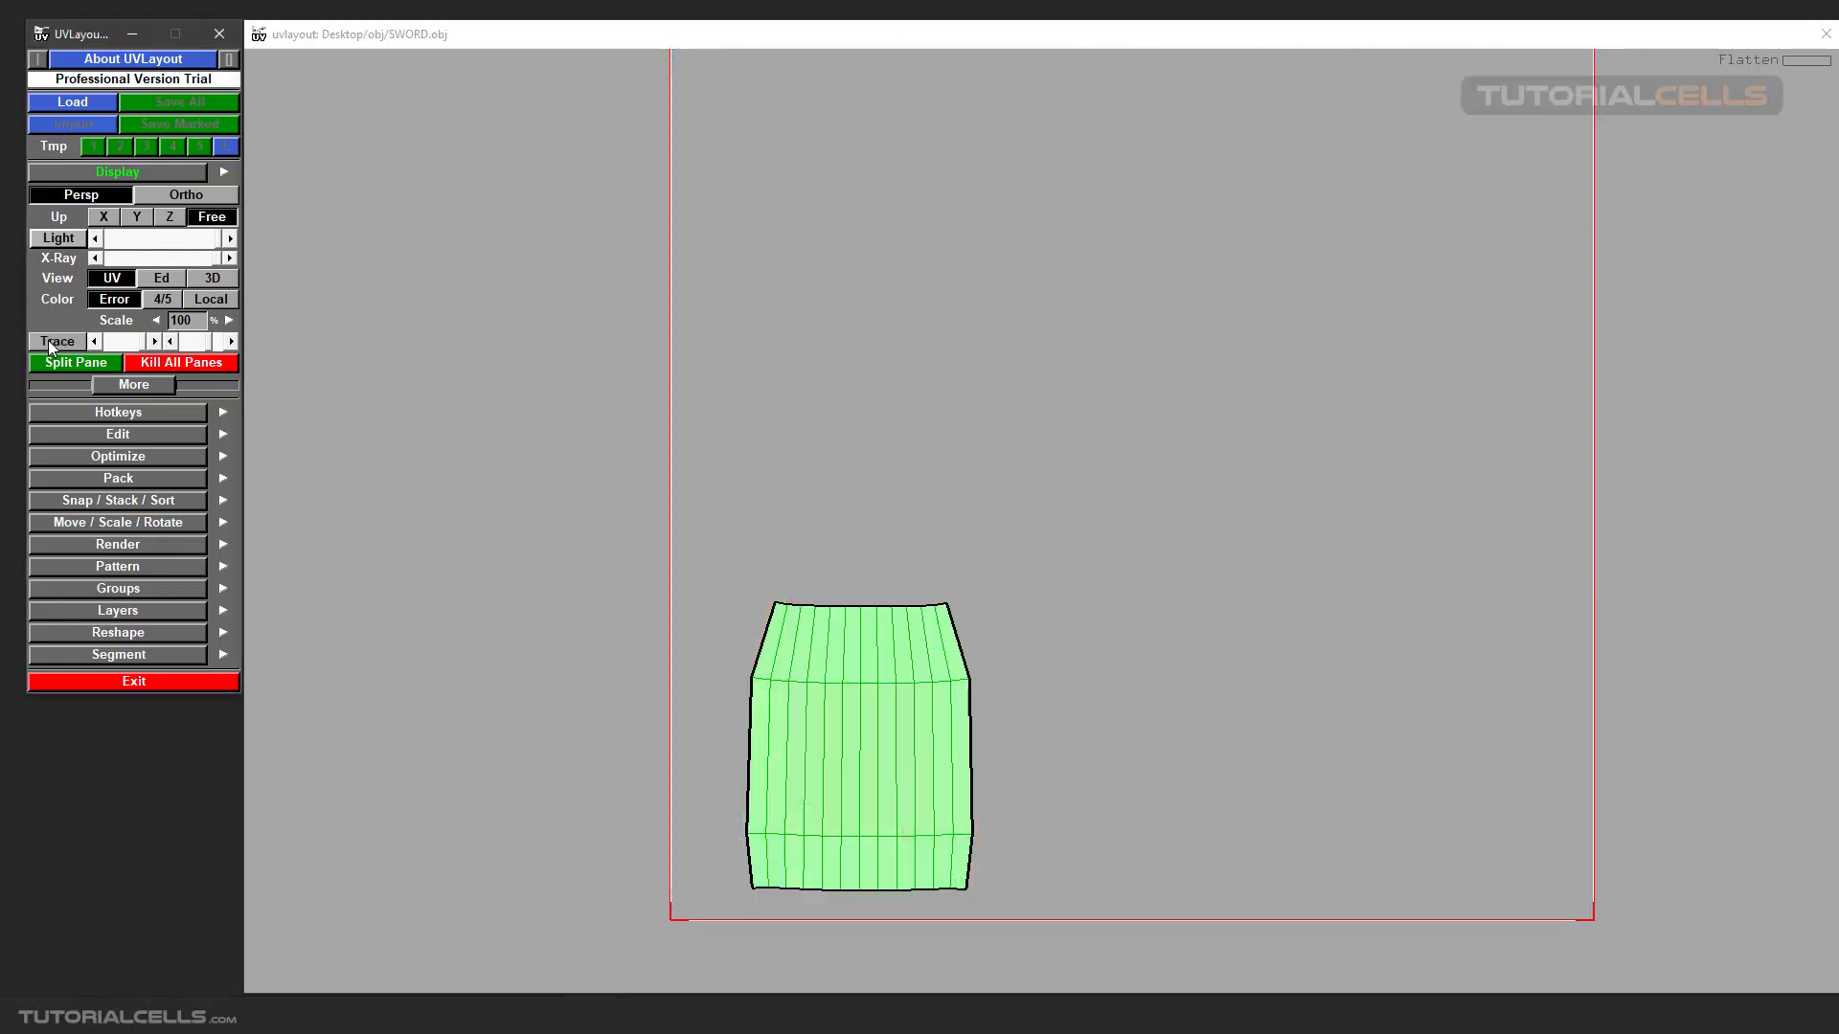
scroll(872, 721, "up", 2)
middle_click_drag(872, 721, 882, 647)
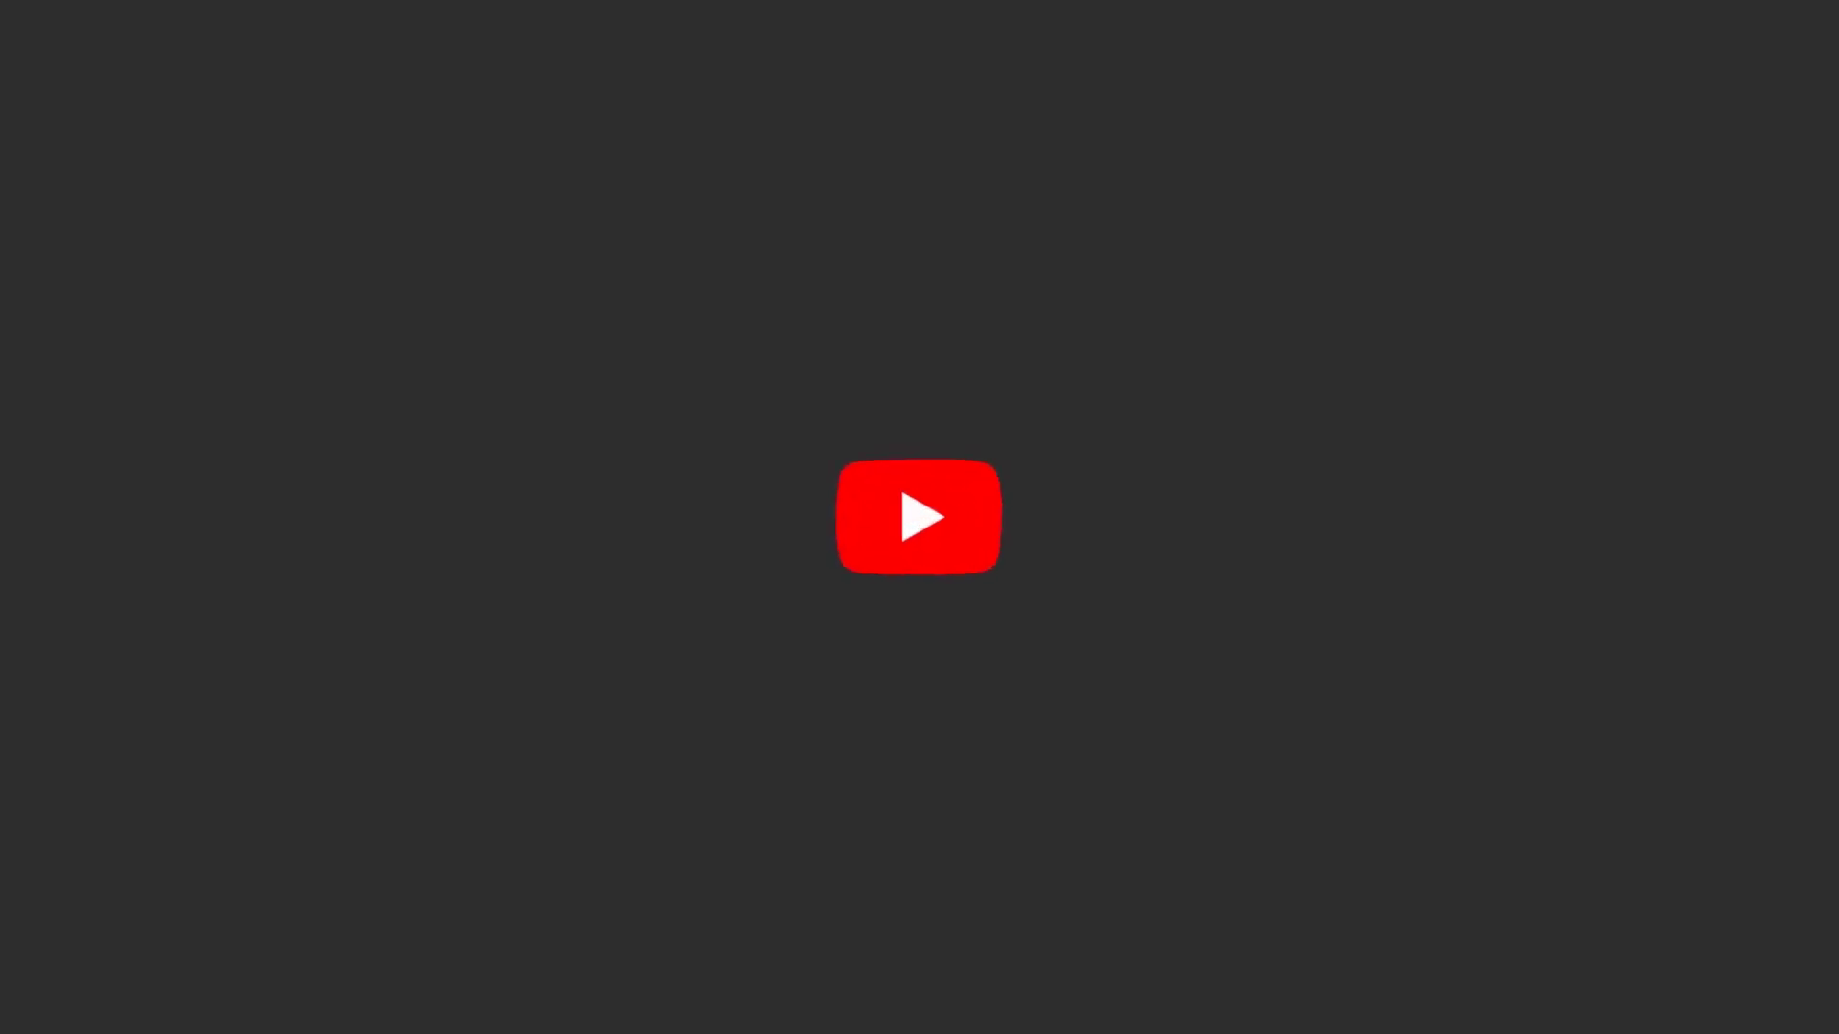